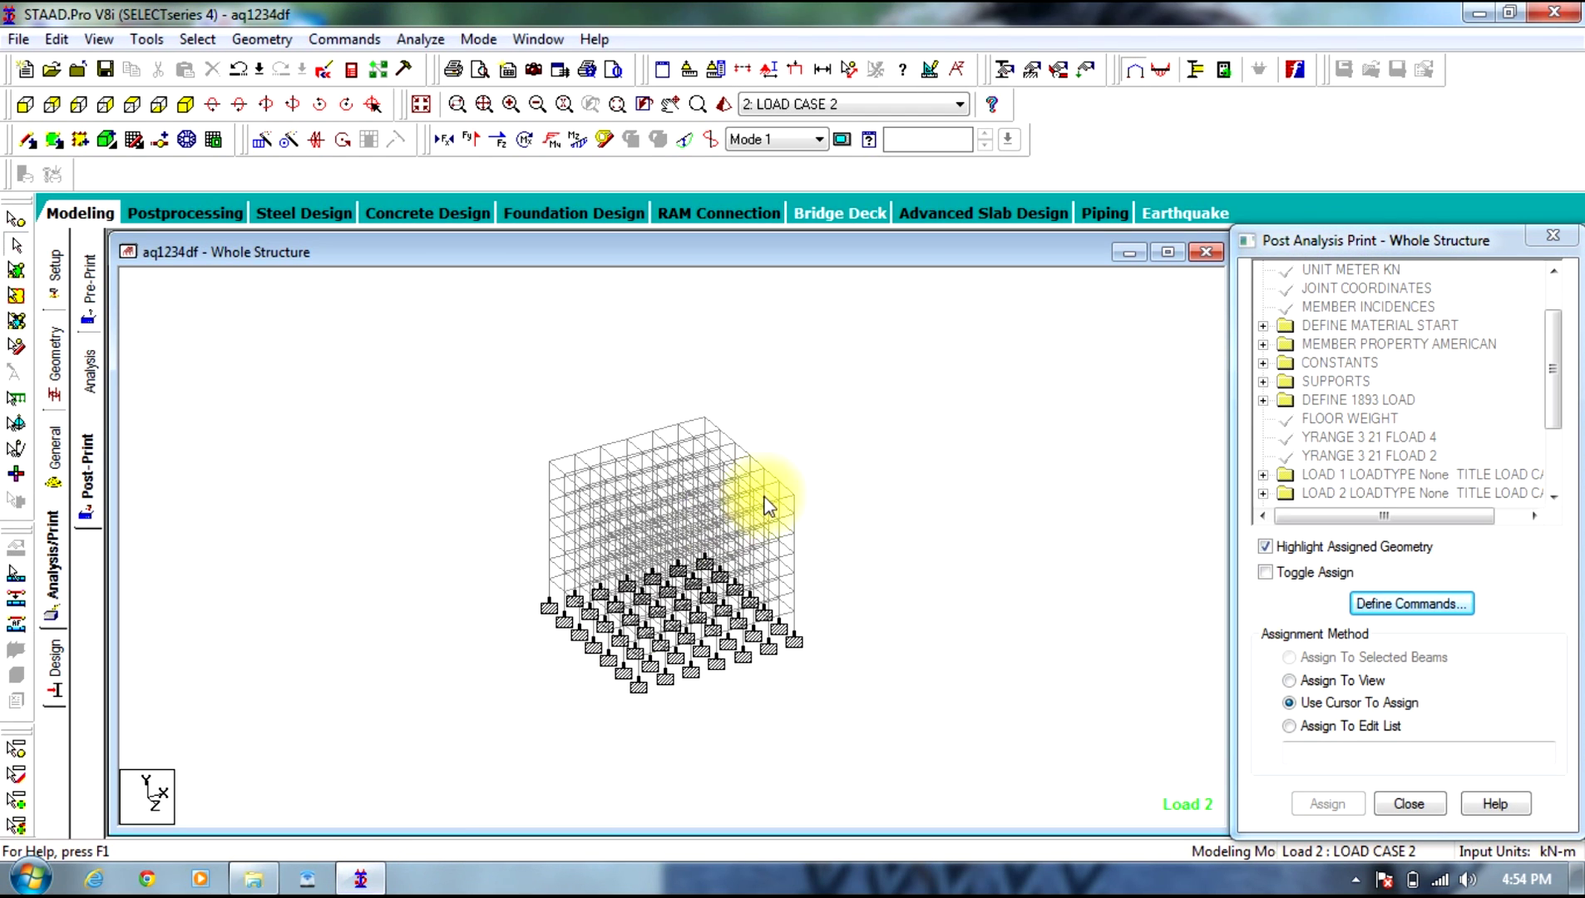
Step: Delete the existing IS 1893 - 2002 seismic definition from the load definitions
left_click(54, 453)
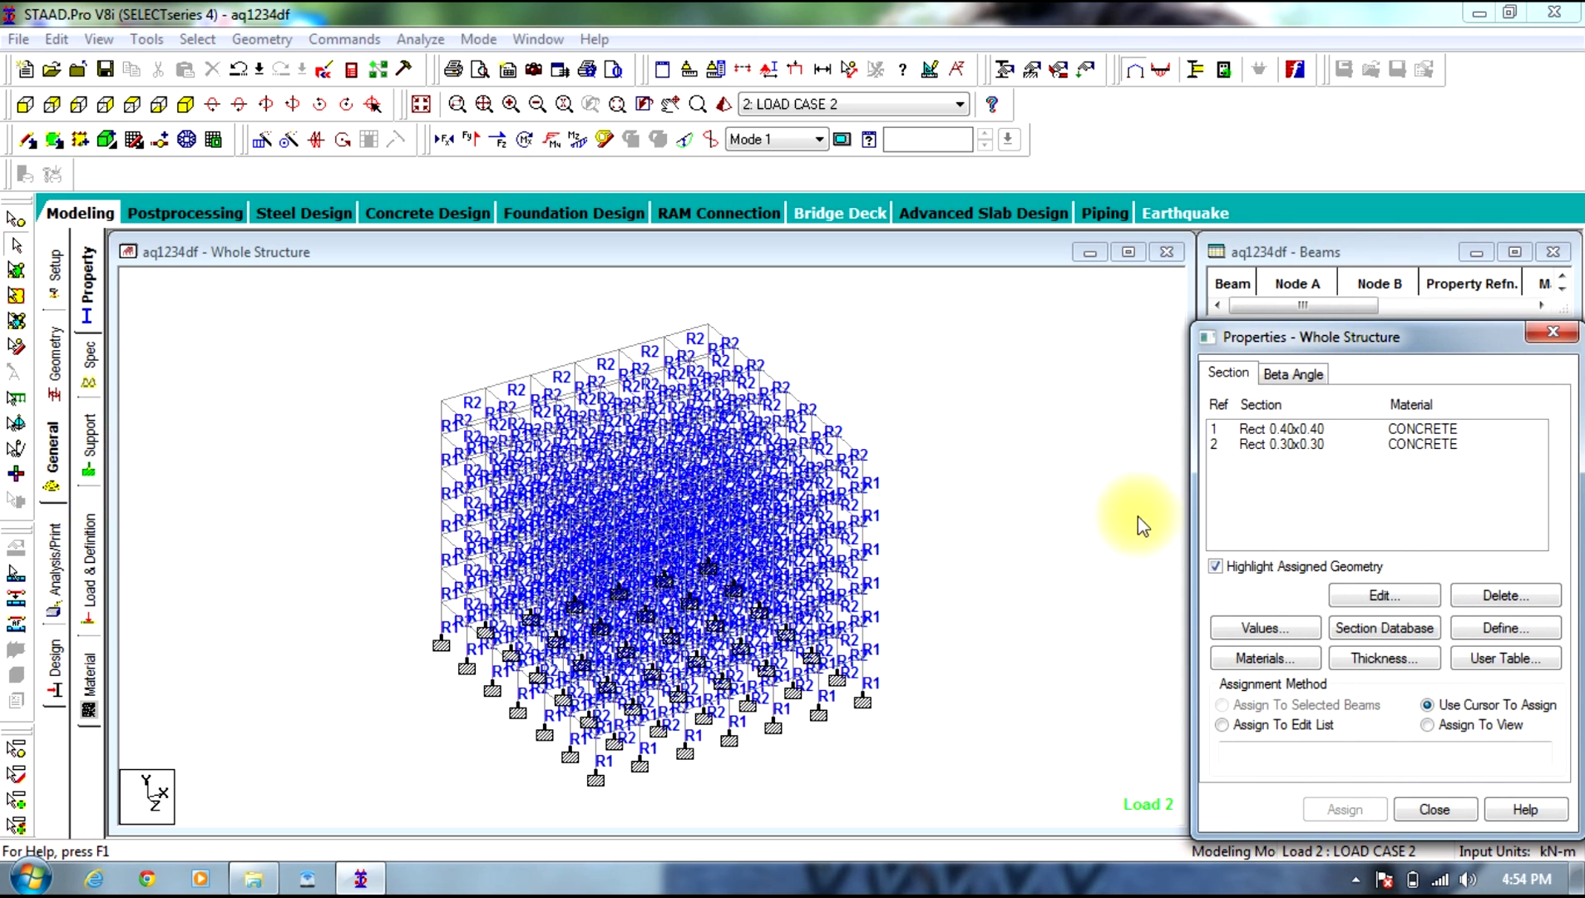
left_click(88, 558)
left_click(1214, 273)
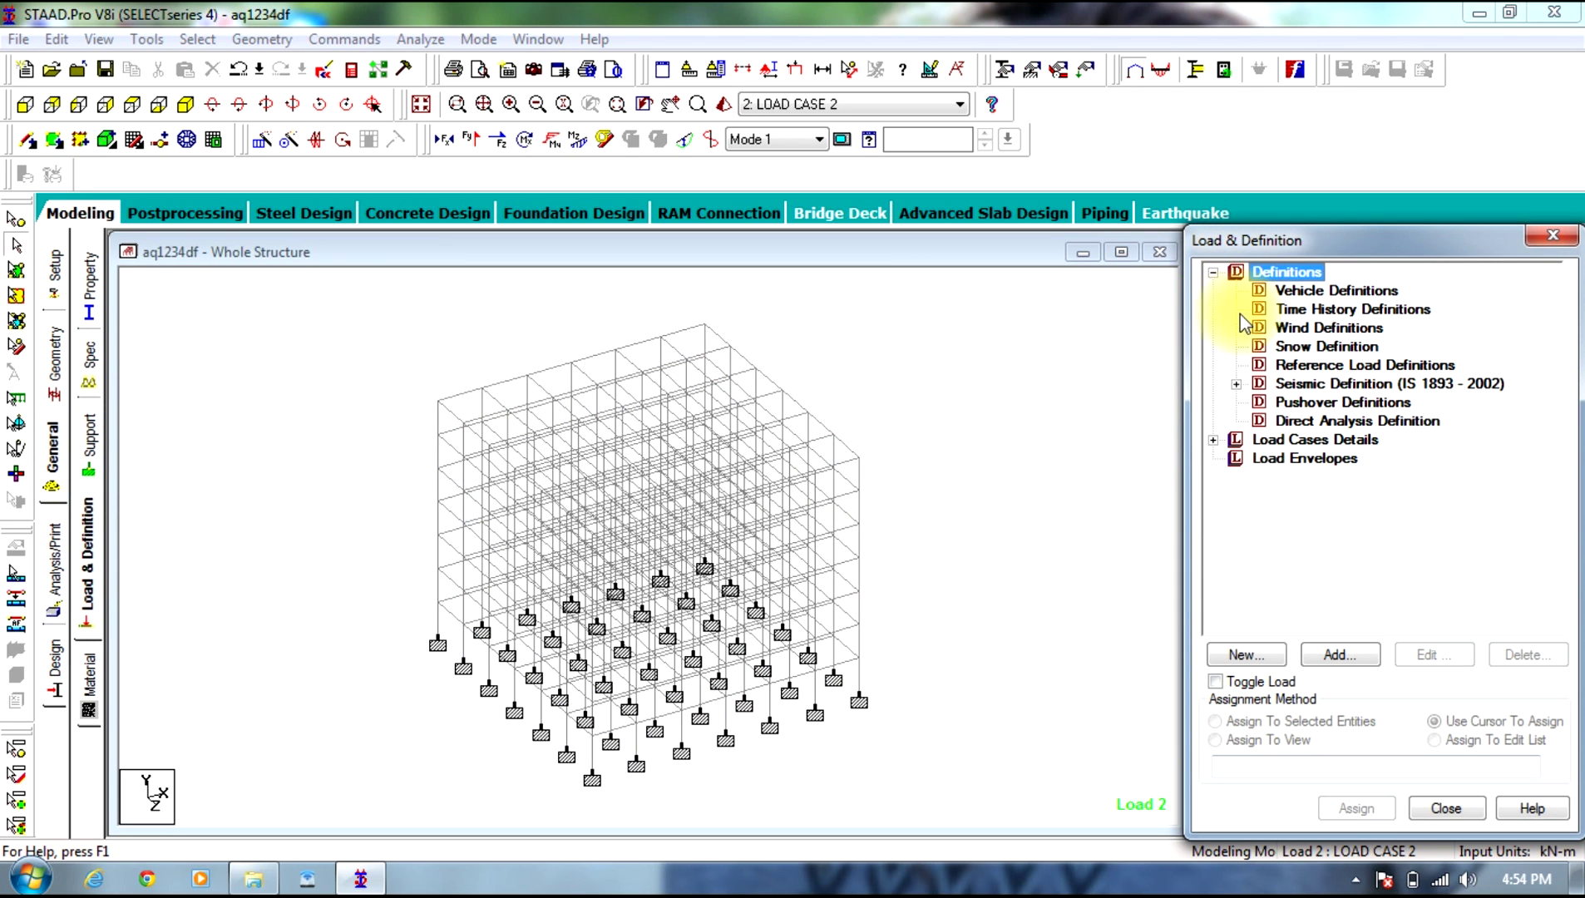
left_click(1284, 385)
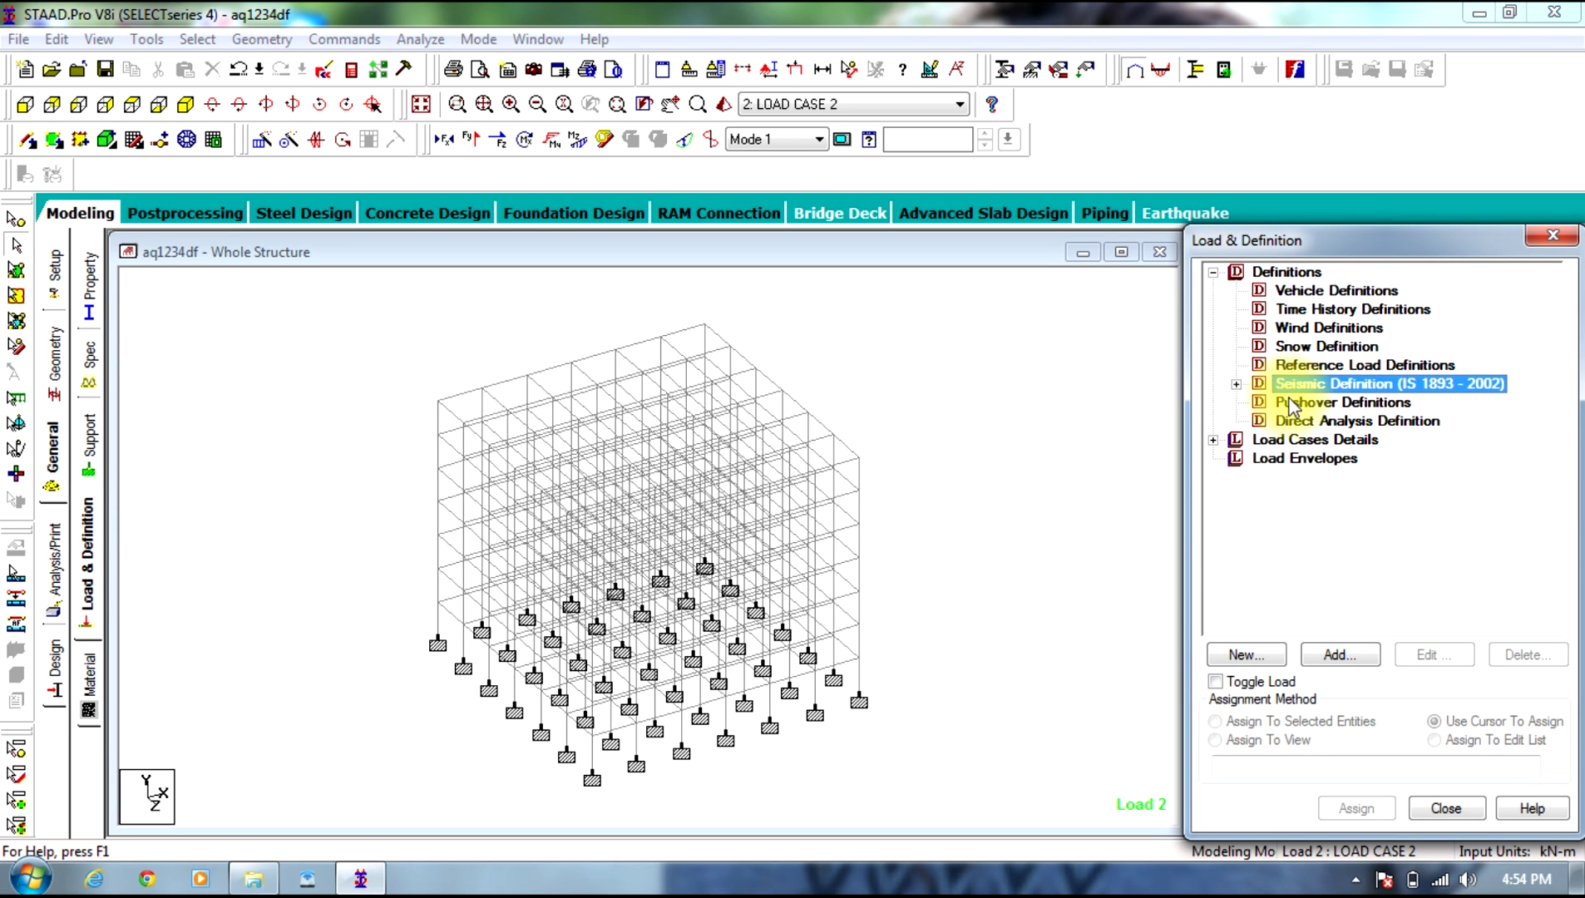
left_click(1236, 384)
left_click(1285, 401)
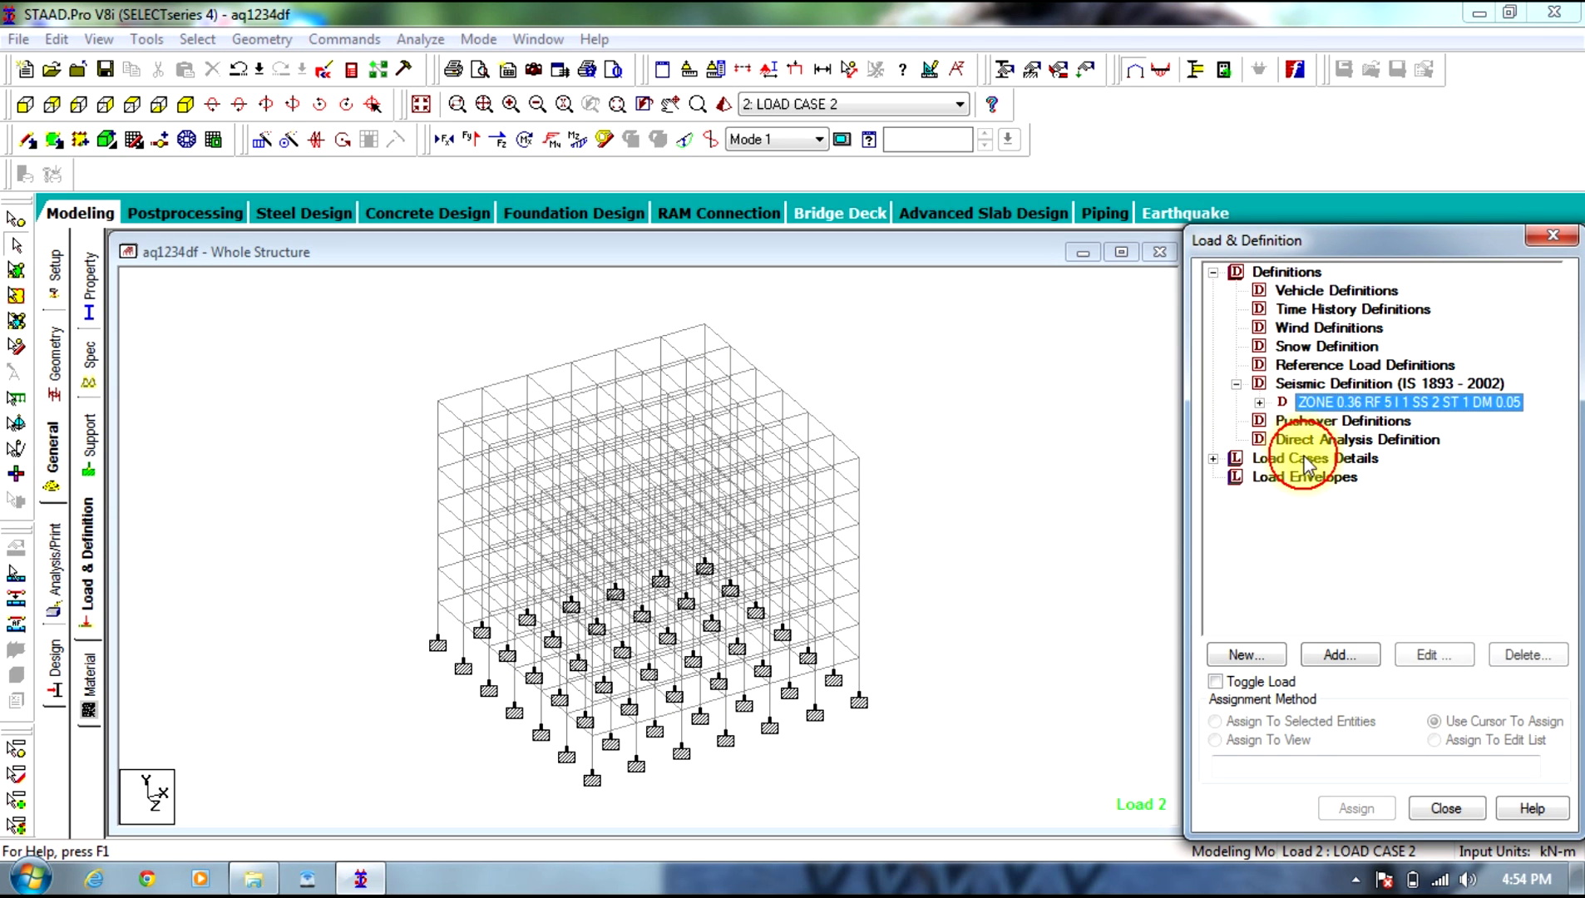
left_click(1509, 657)
left_click(1418, 605)
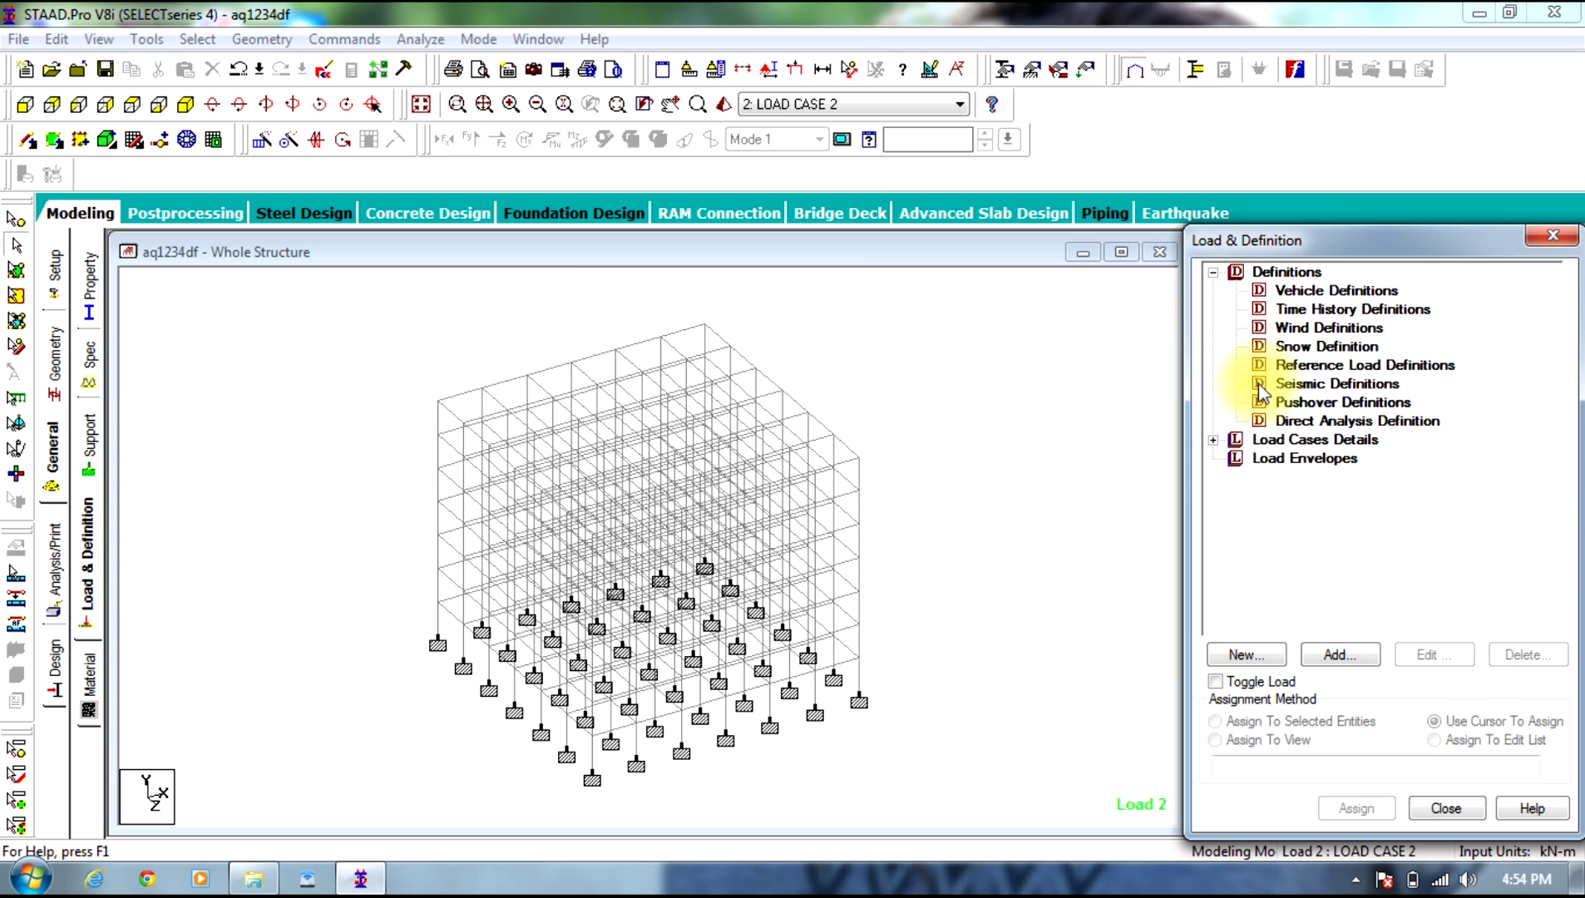
Step: Delete LOAD CASE 1 and LOAD CASE 2 from the load cases details
left_click(1215, 273)
left_click(1213, 290)
left_click(1323, 309)
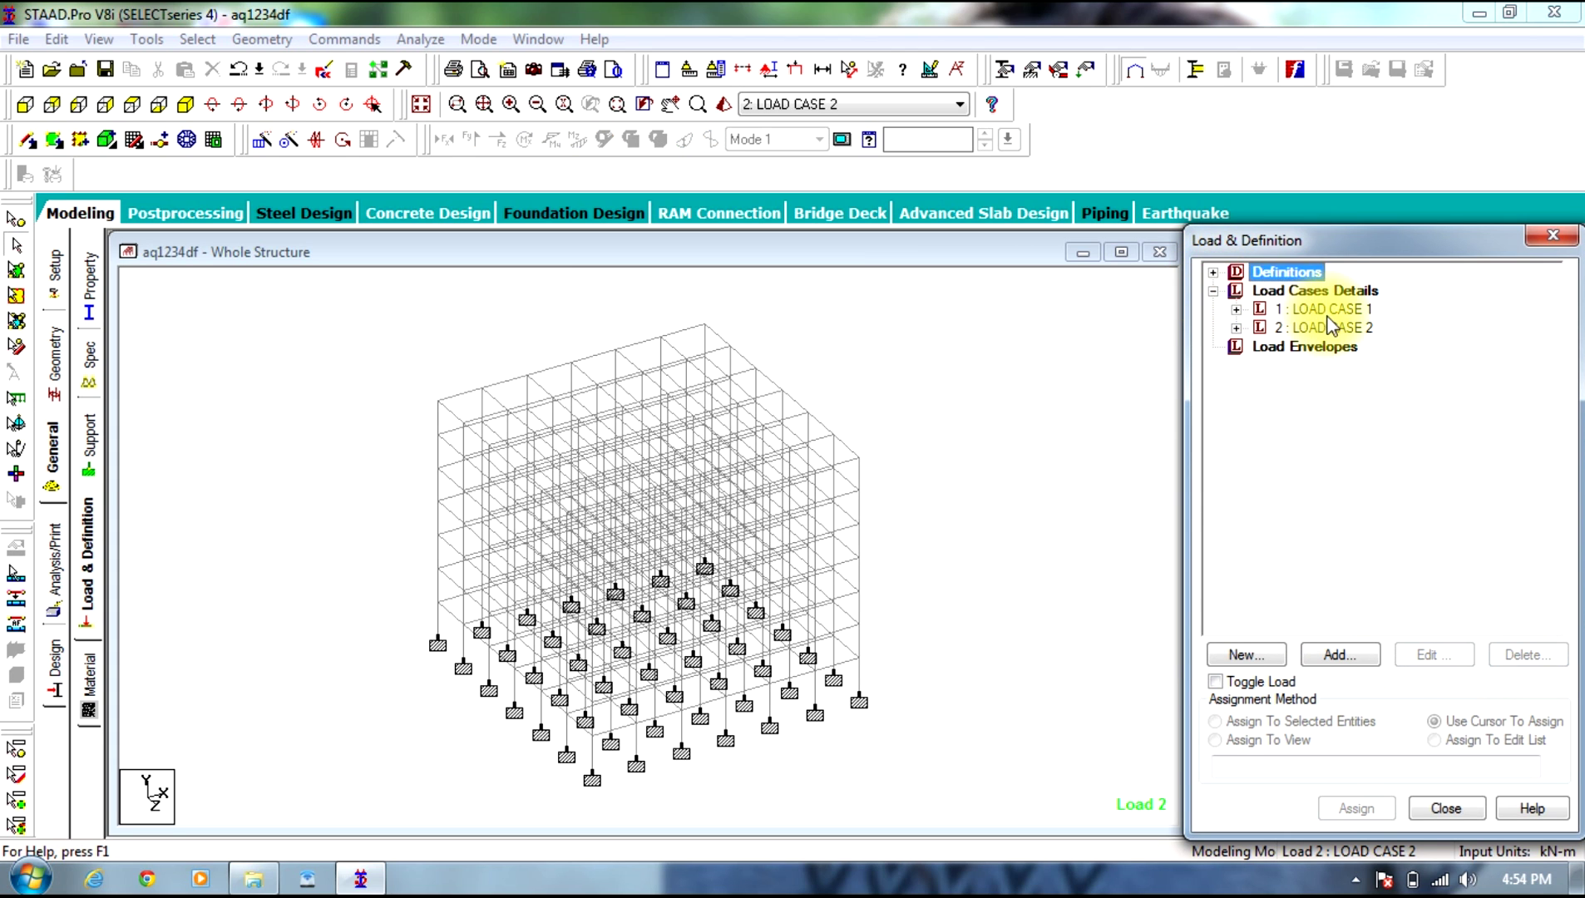
left_click(1509, 661)
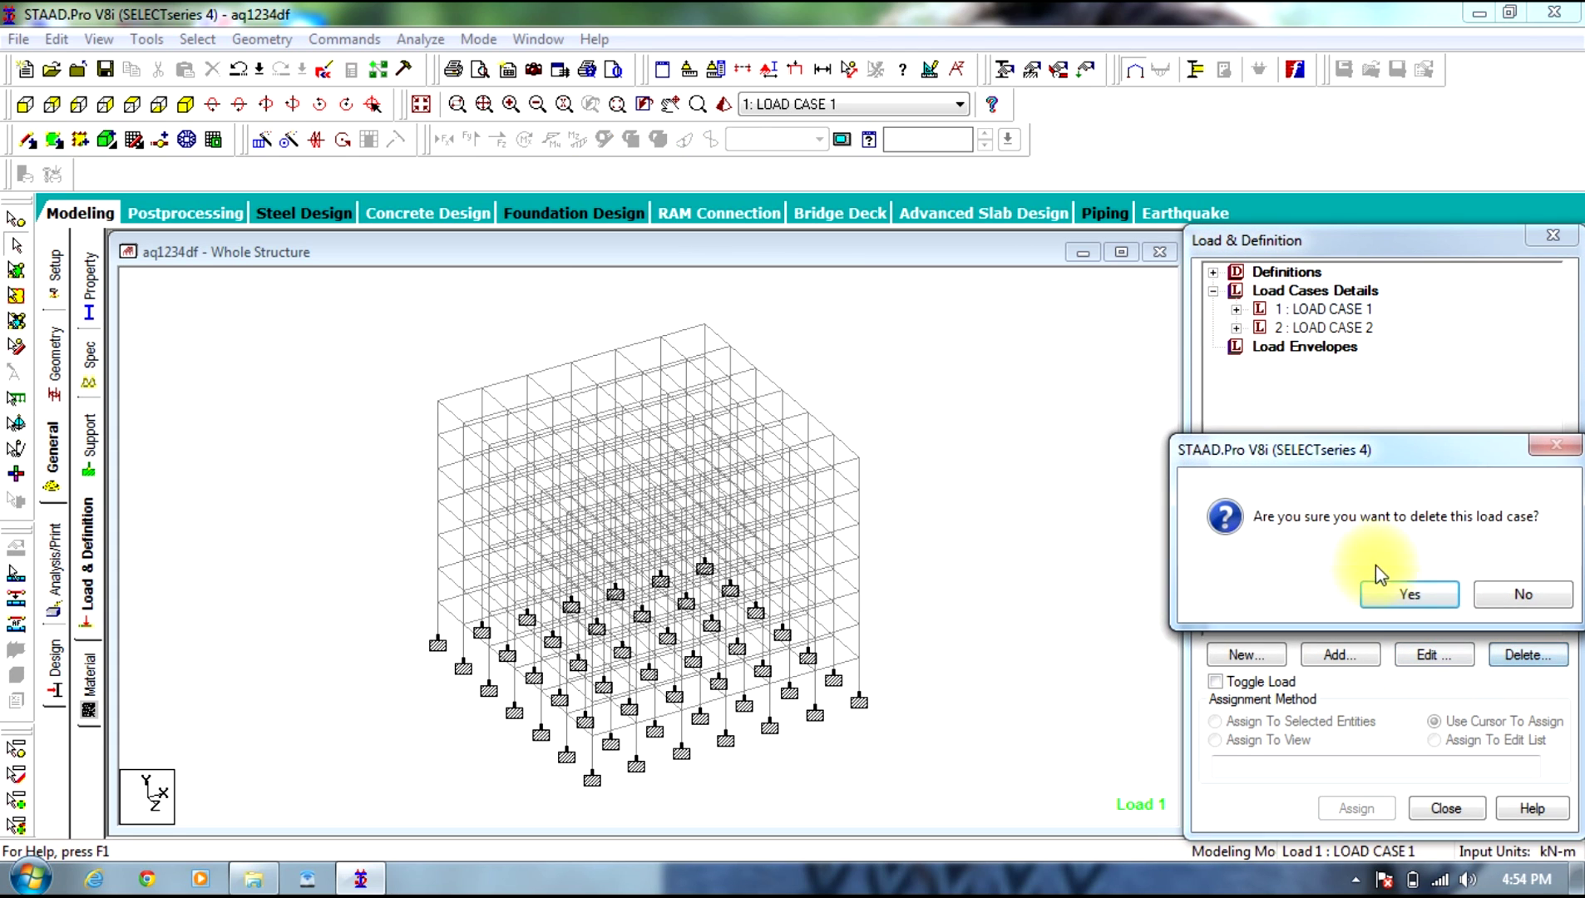
left_click(1502, 595)
left_click(1322, 309)
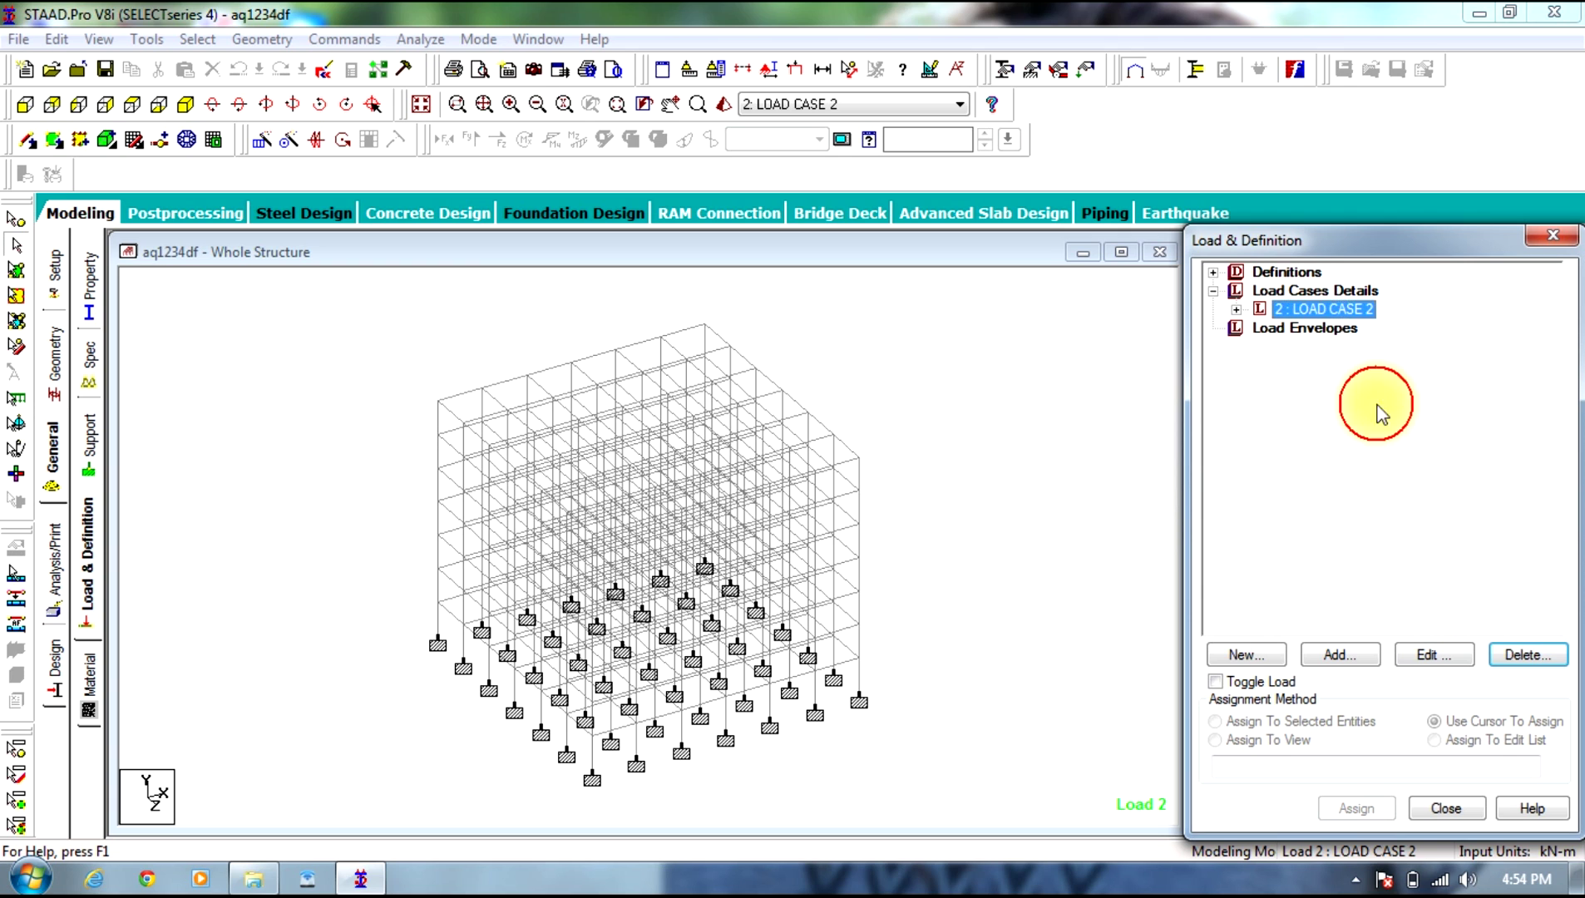
left_click(1530, 655)
left_click(1437, 594)
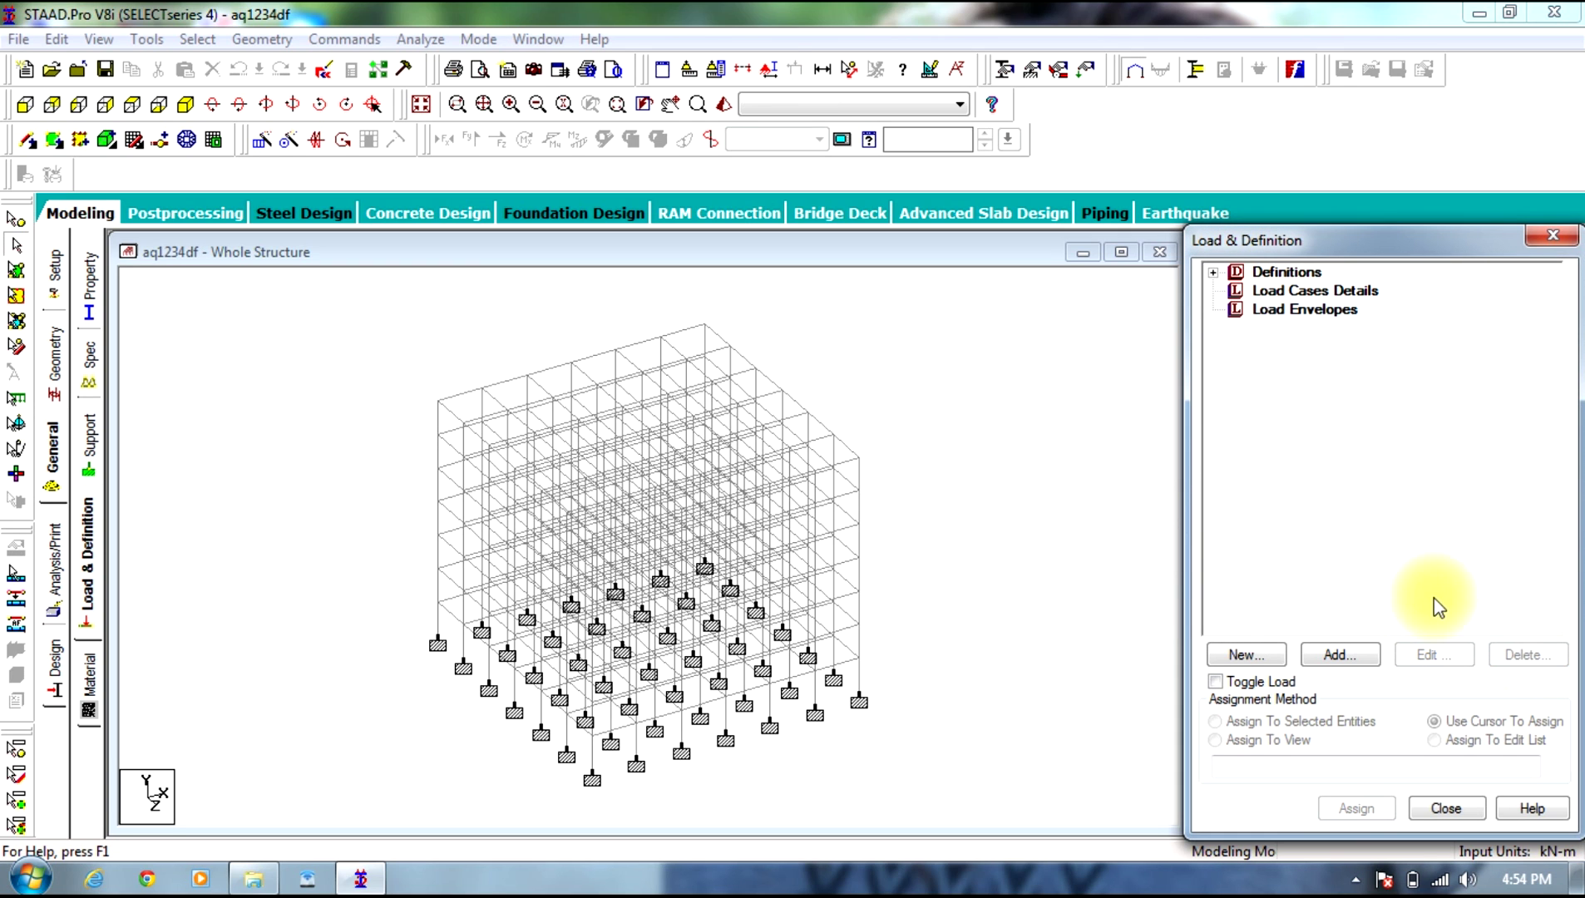
left_click(970, 341)
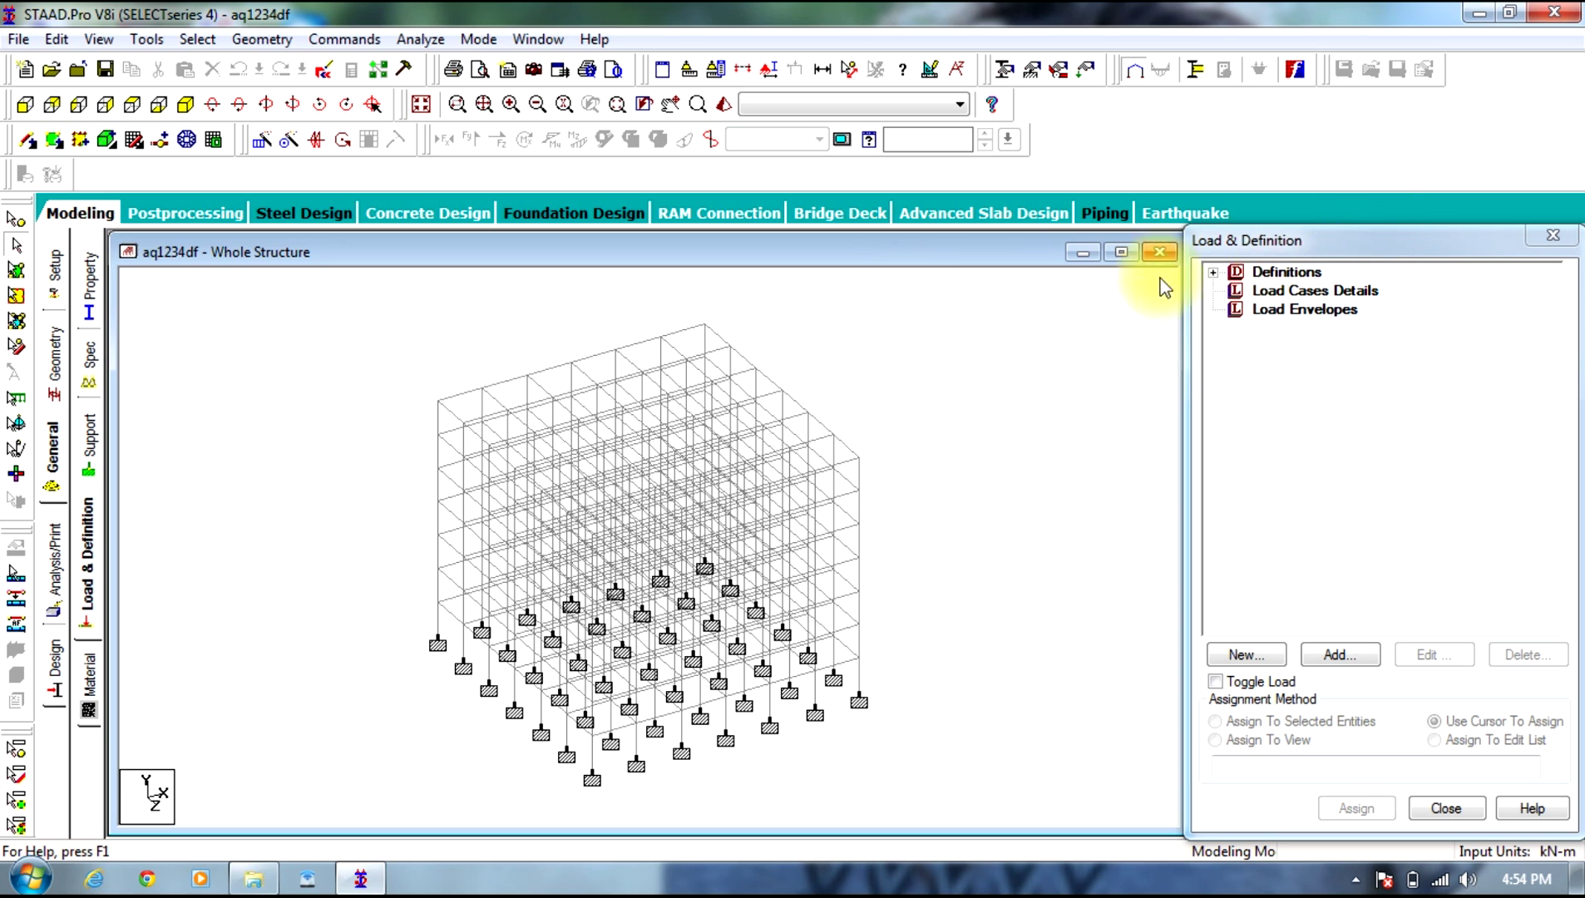
Step: Start a new seismic definition of type IS 1893 - 2002/2005 and open its parameter generator
left_click(1215, 274)
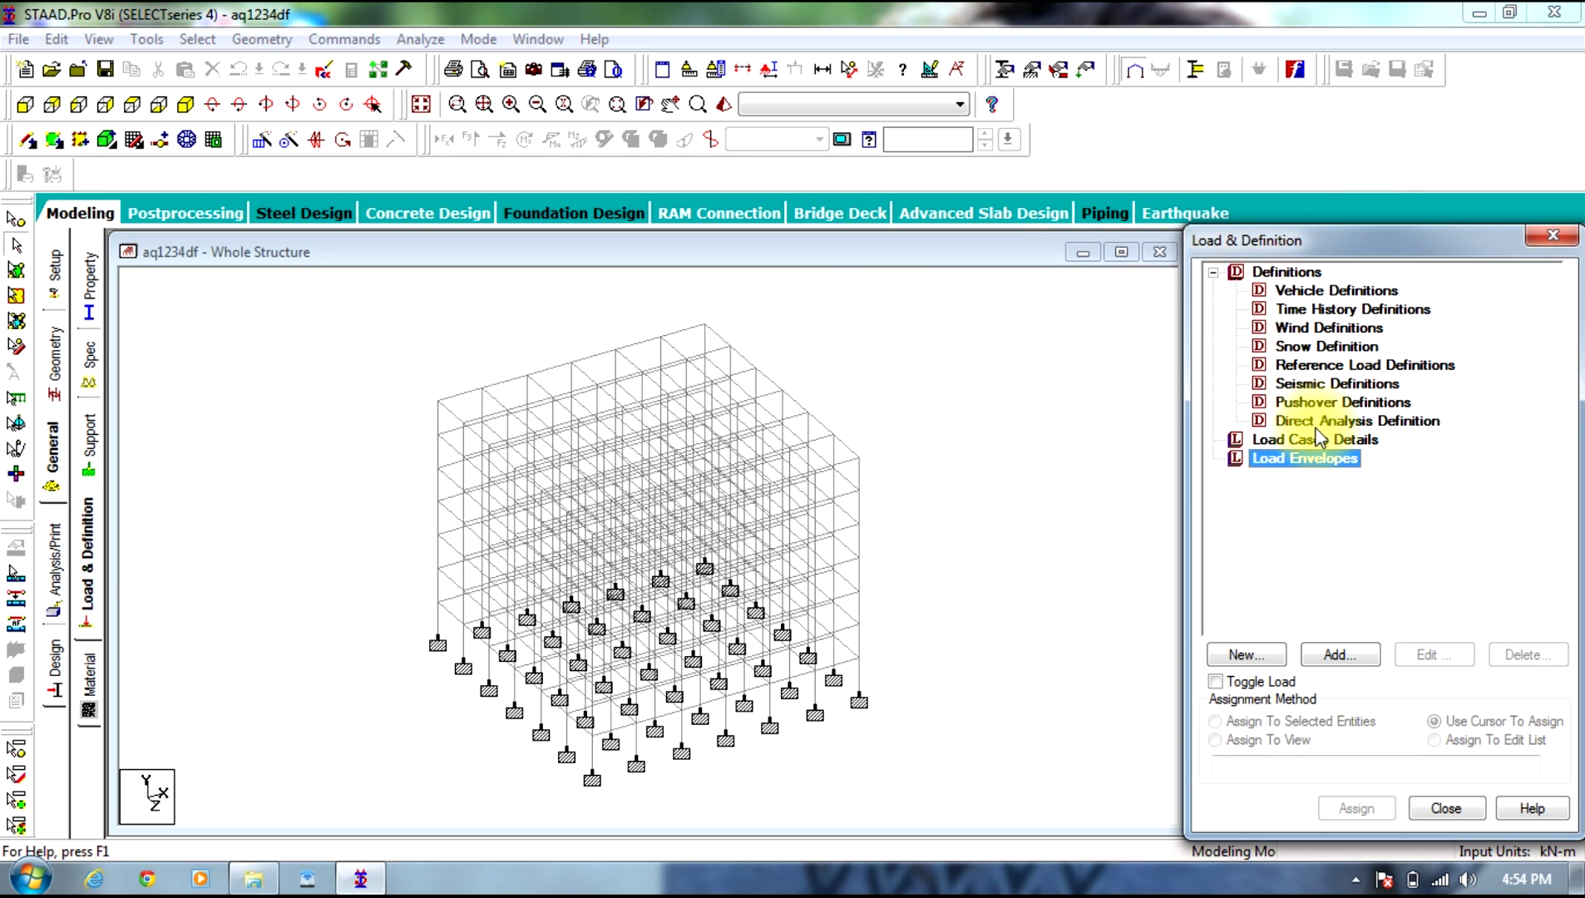
left_click(1331, 383)
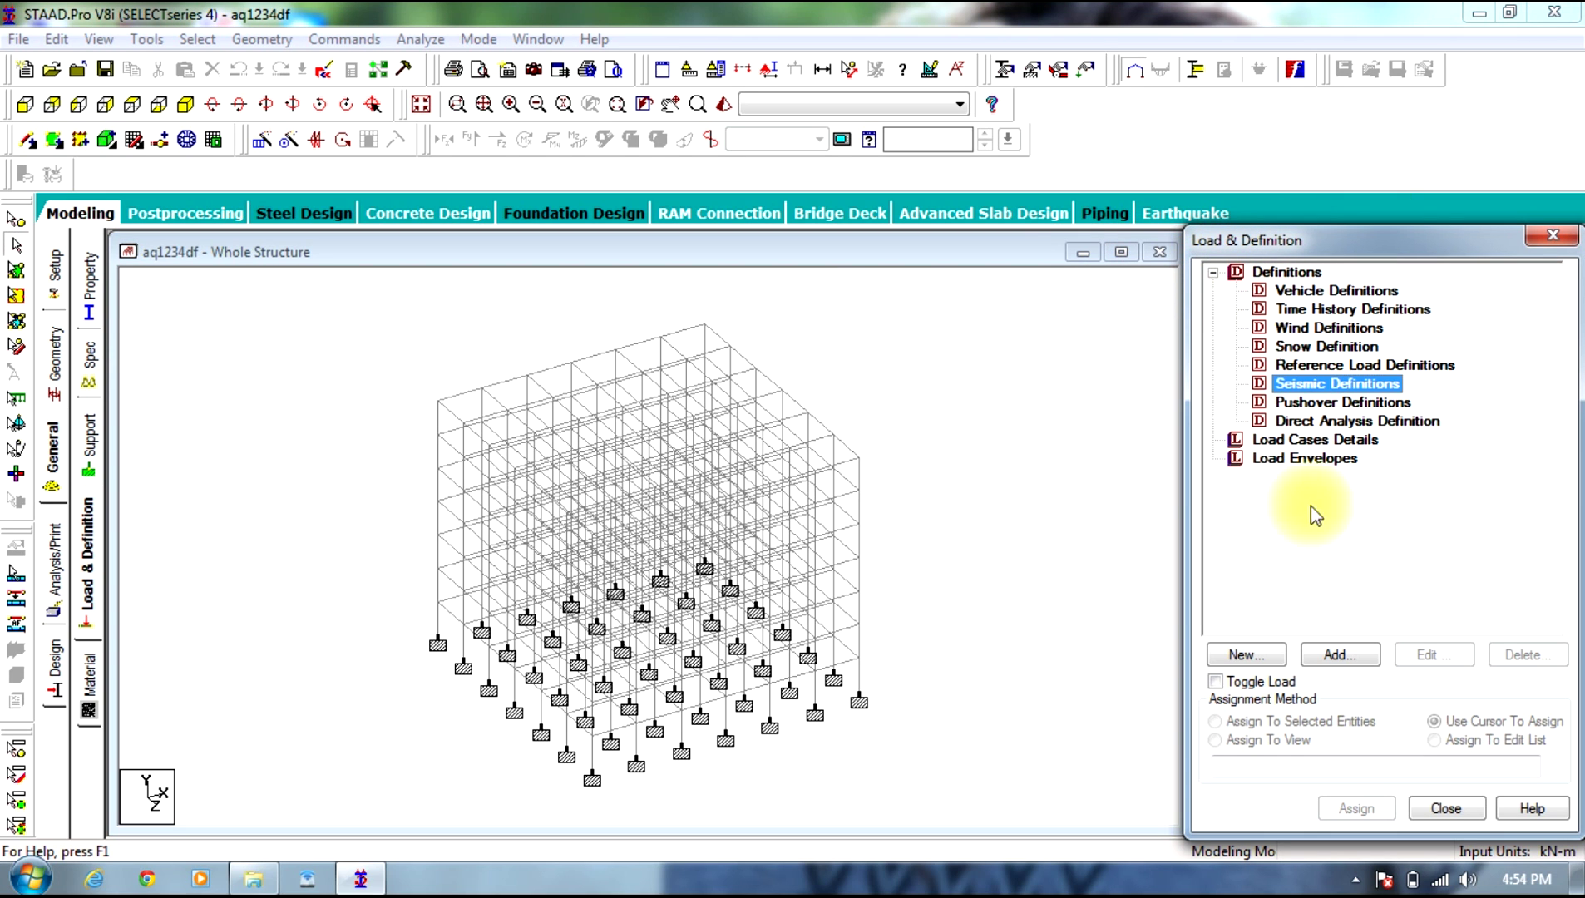
left_click(1339, 656)
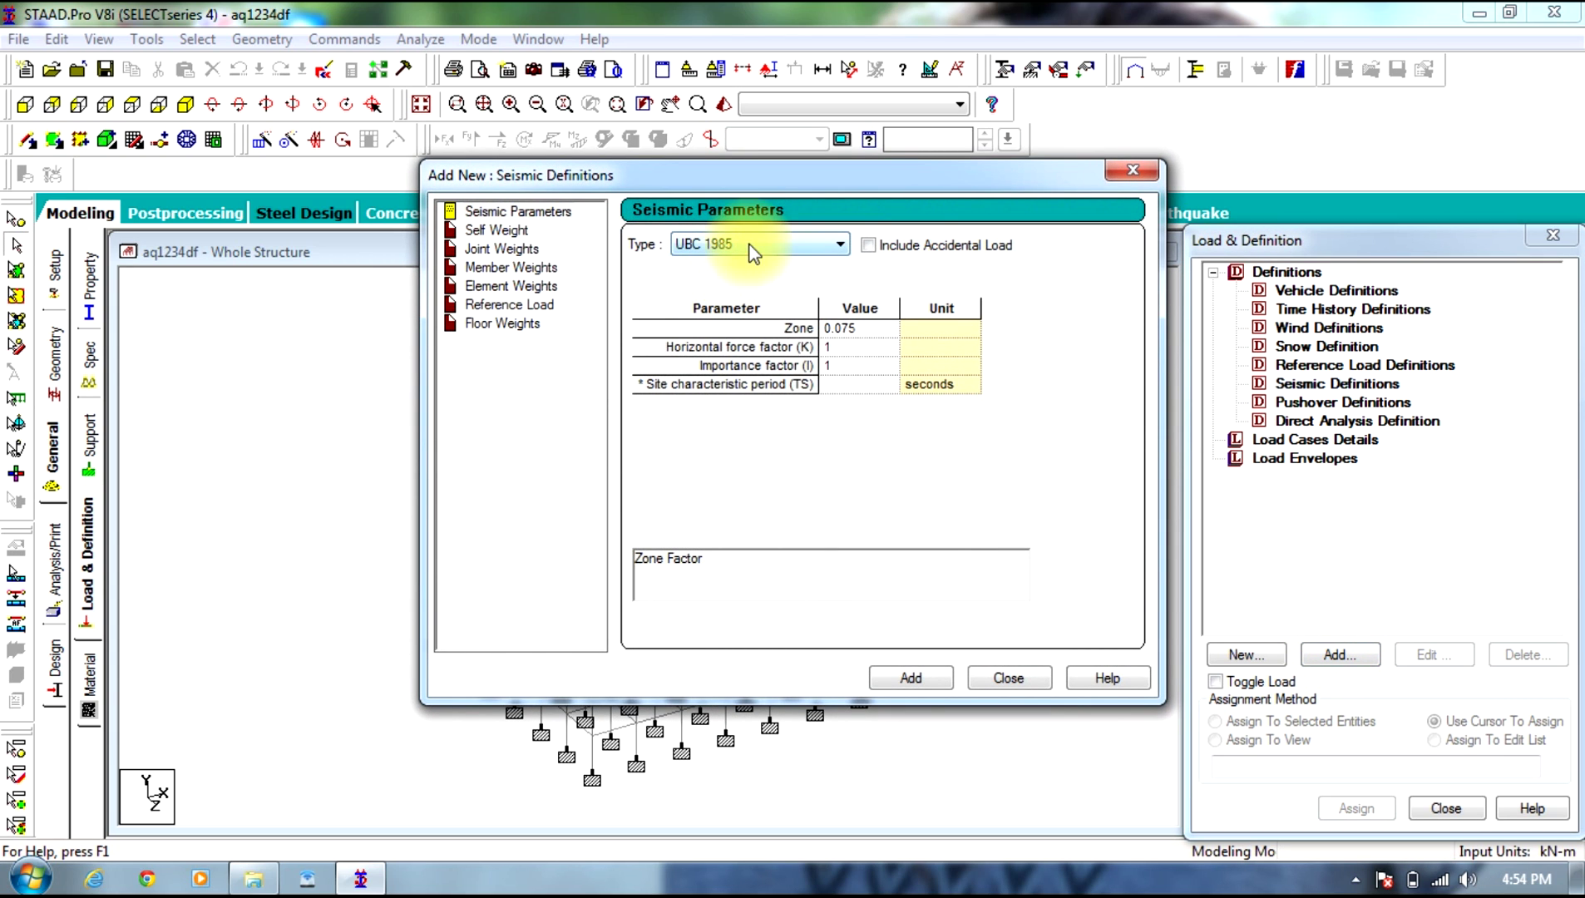
left_click(753, 246)
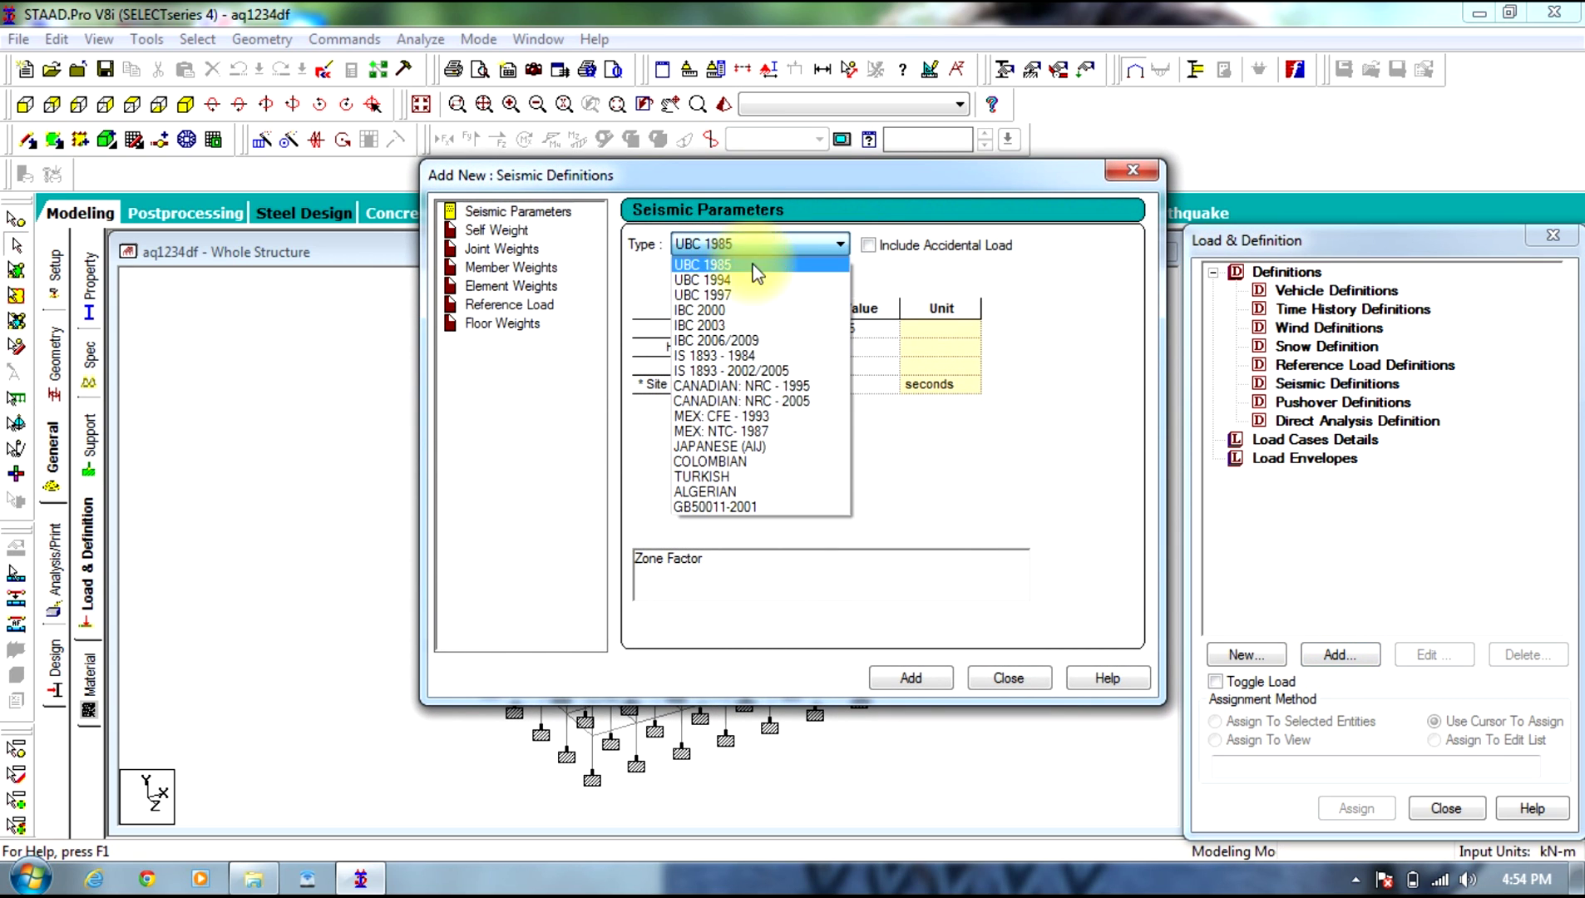
left_click(740, 371)
left_click(937, 284)
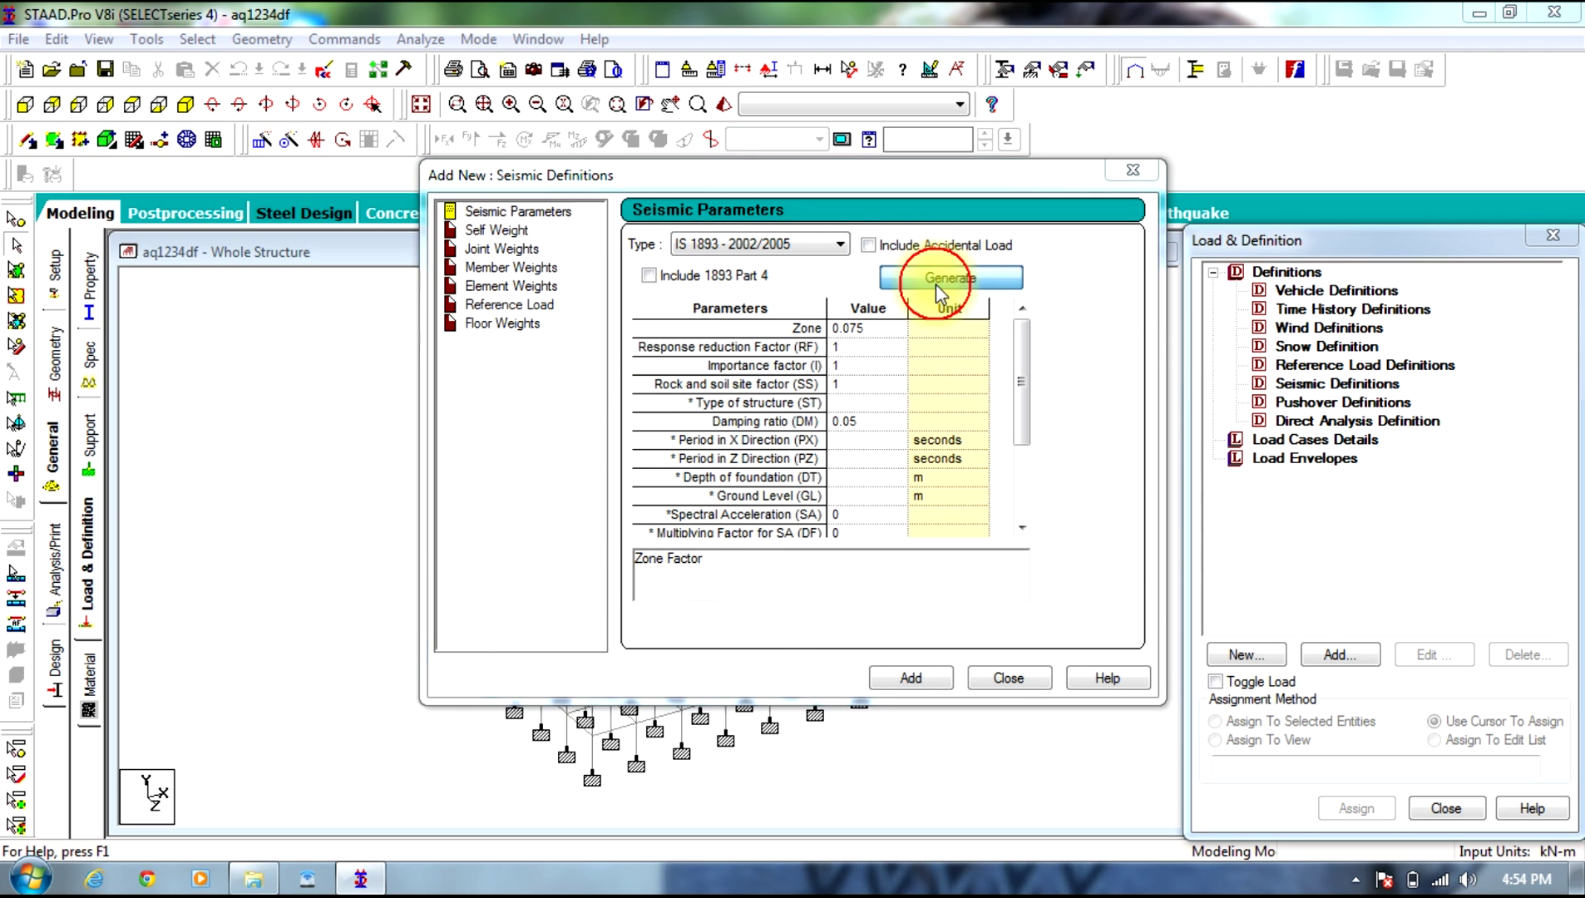
Step: Define the zone factor by zone as V, keeping Special RC Moment Resisting Frame (SMRF) and All General Building
left_click_drag(418, 209, 815, 267)
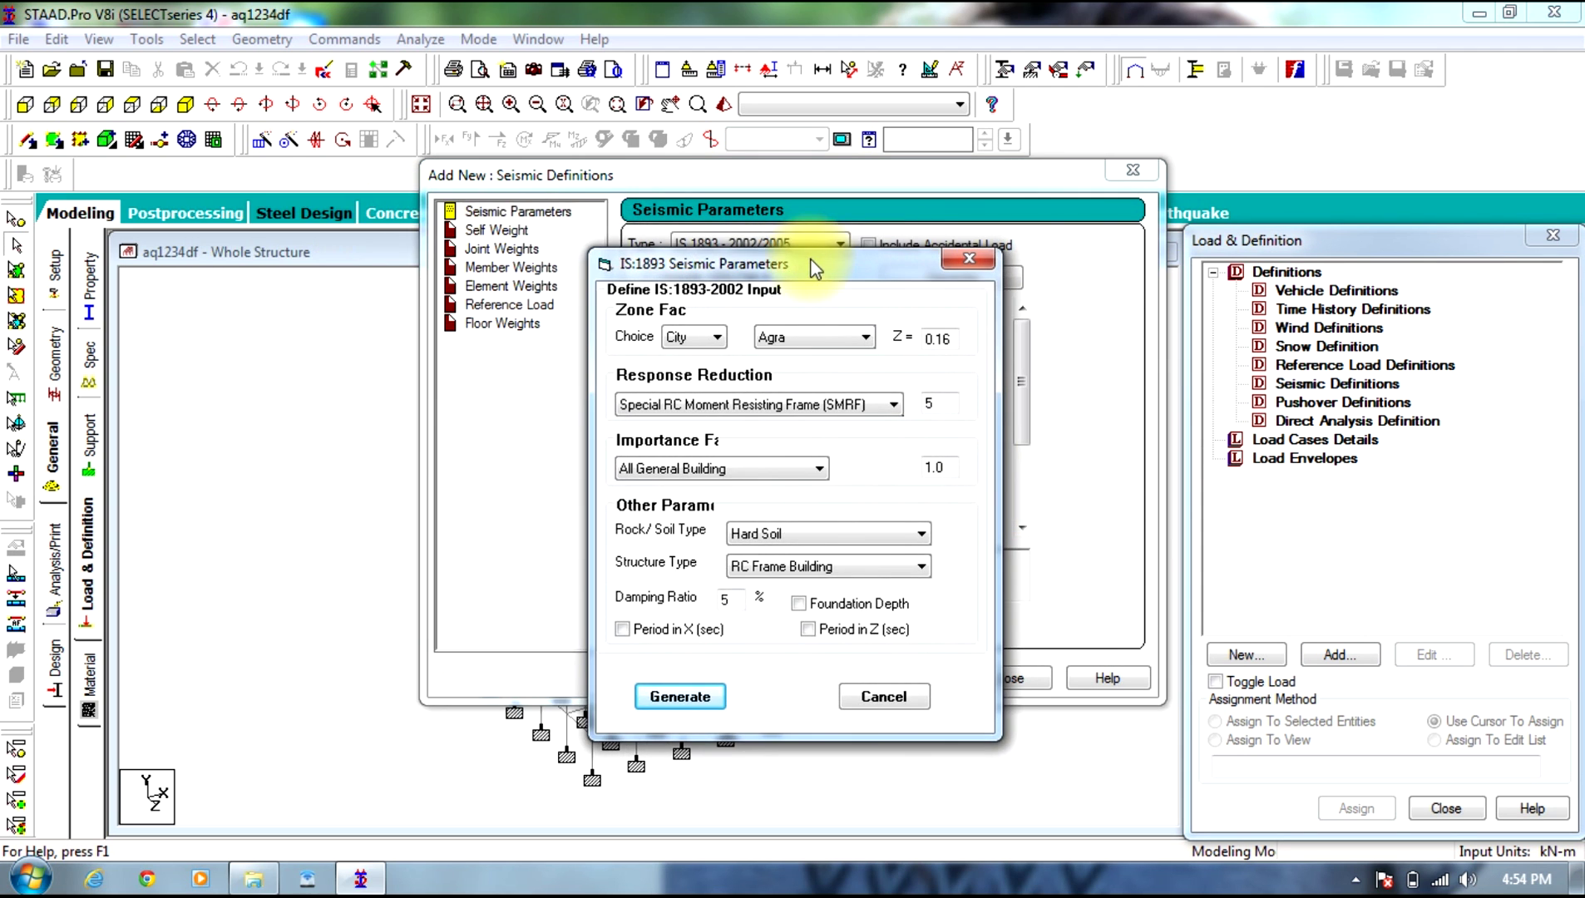
left_click(678, 377)
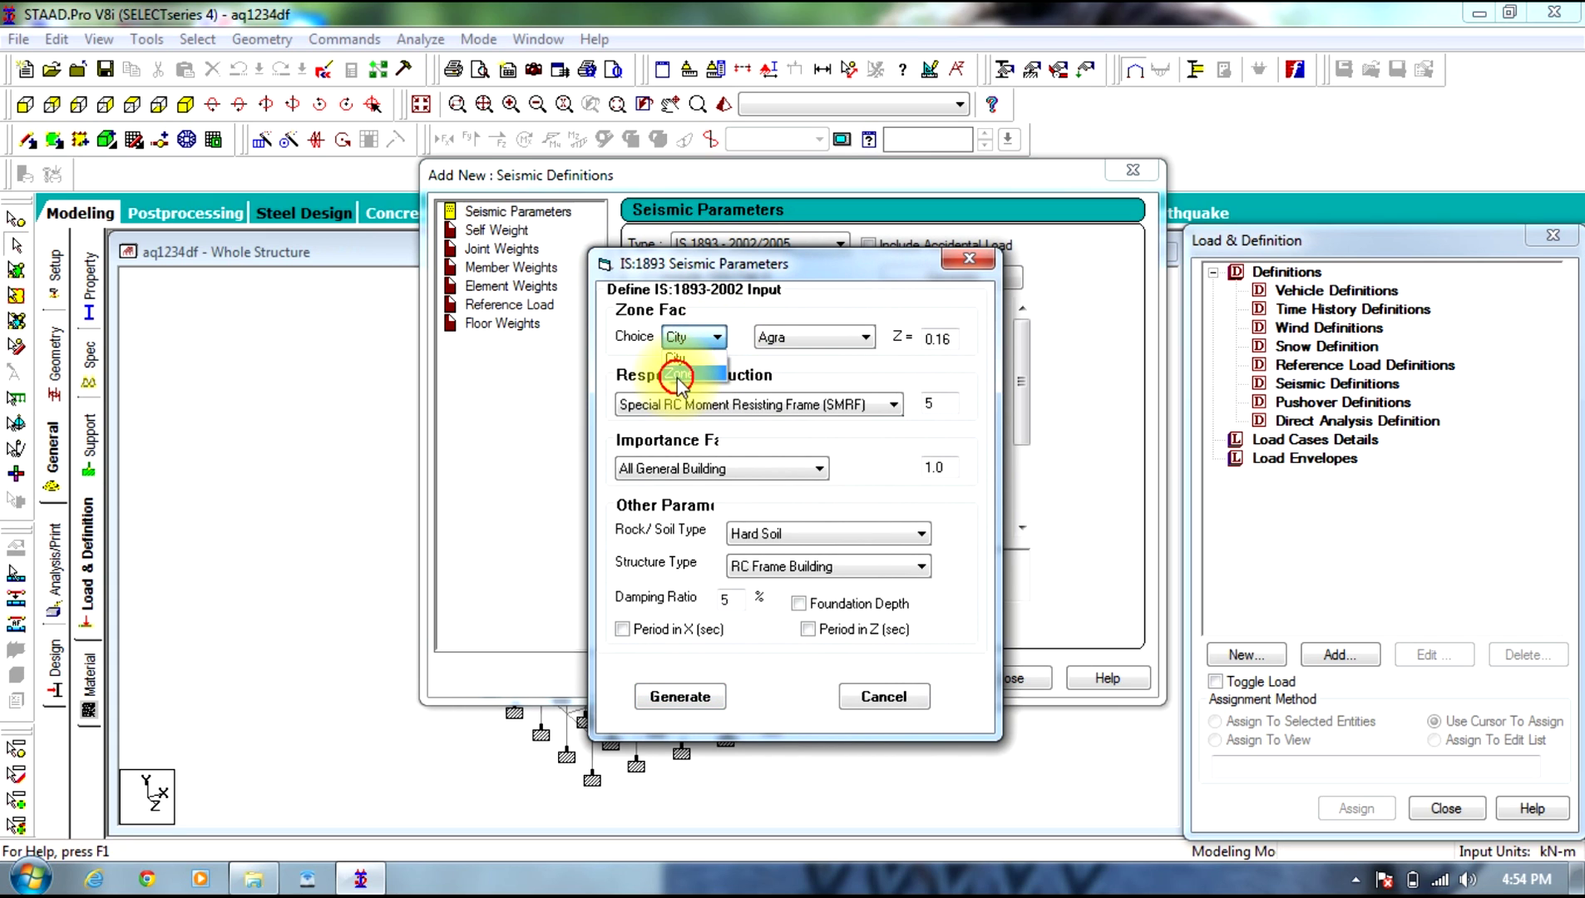
left_click(771, 335)
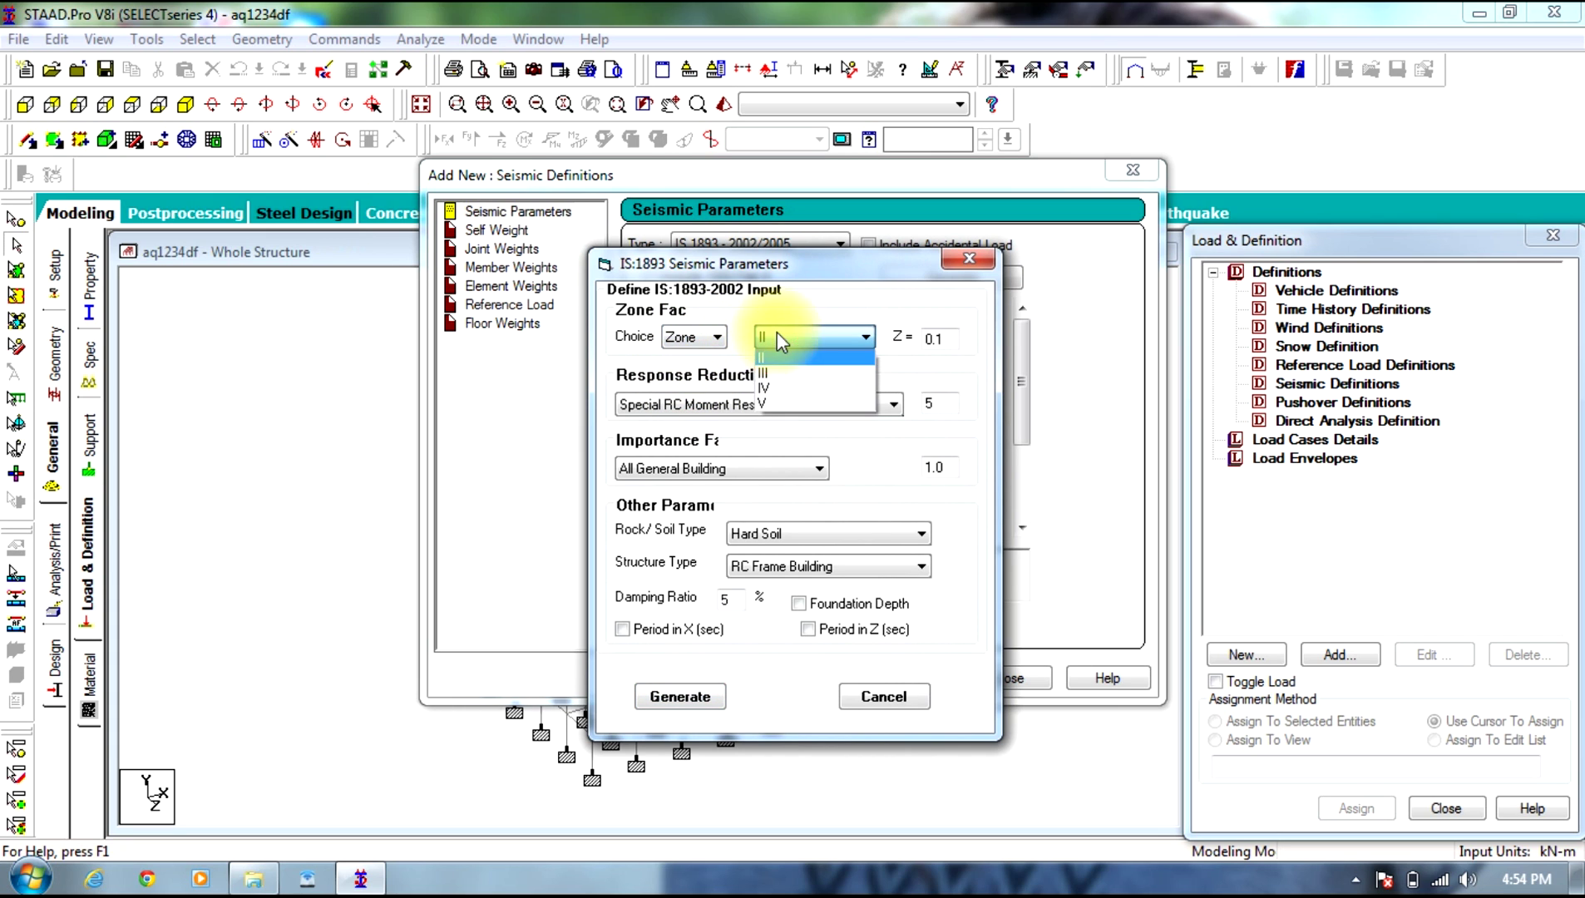
left_click(757, 406)
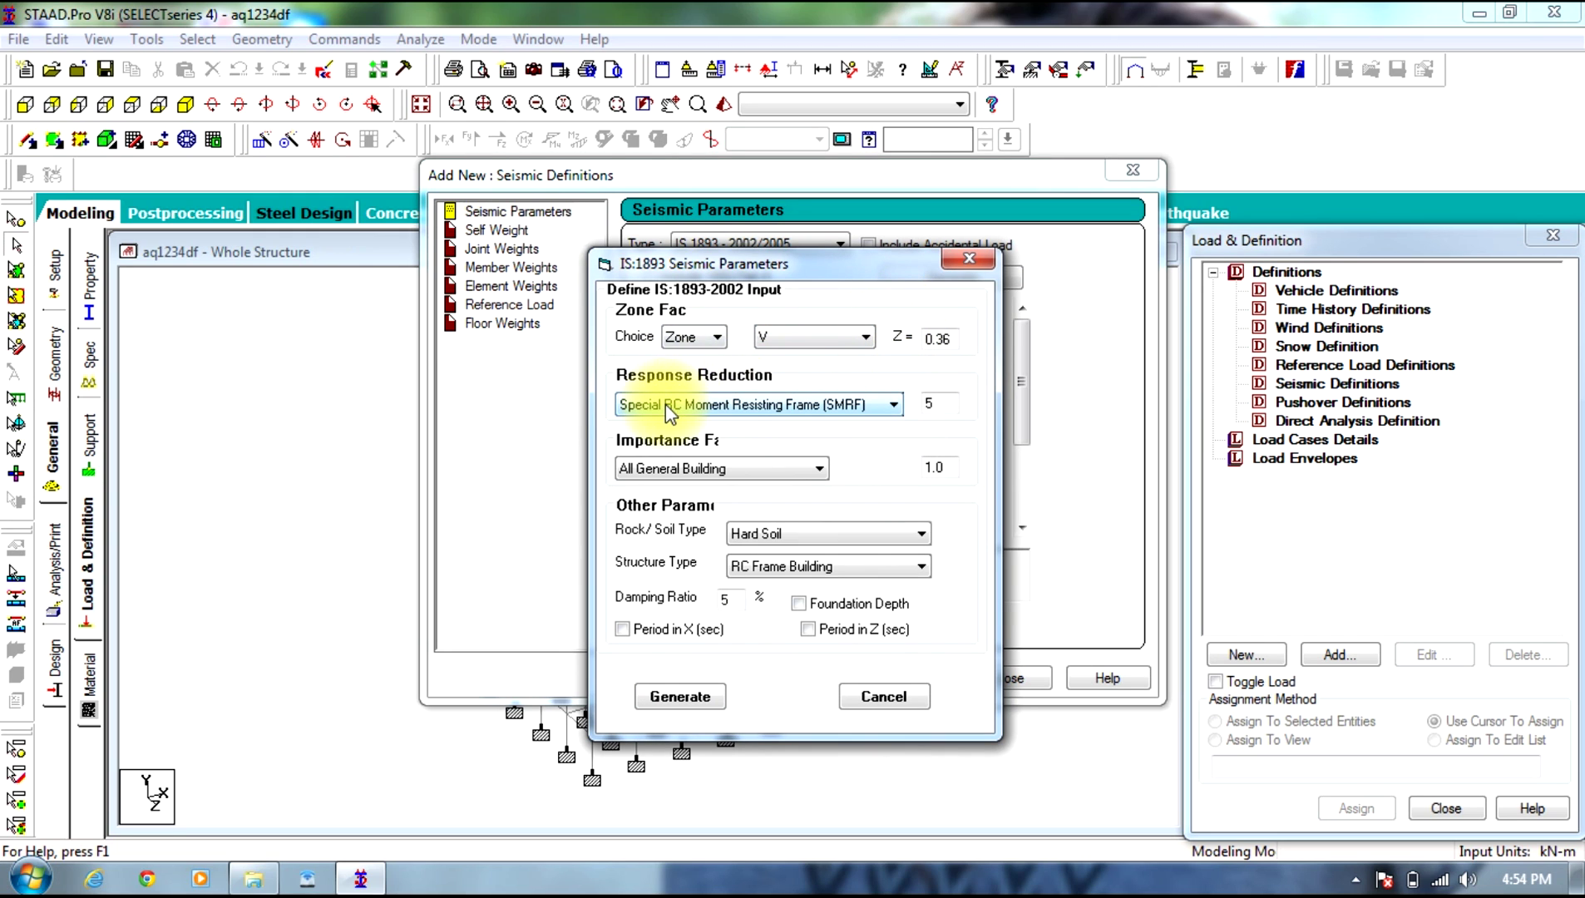
left_click(721, 406)
left_click(721, 406)
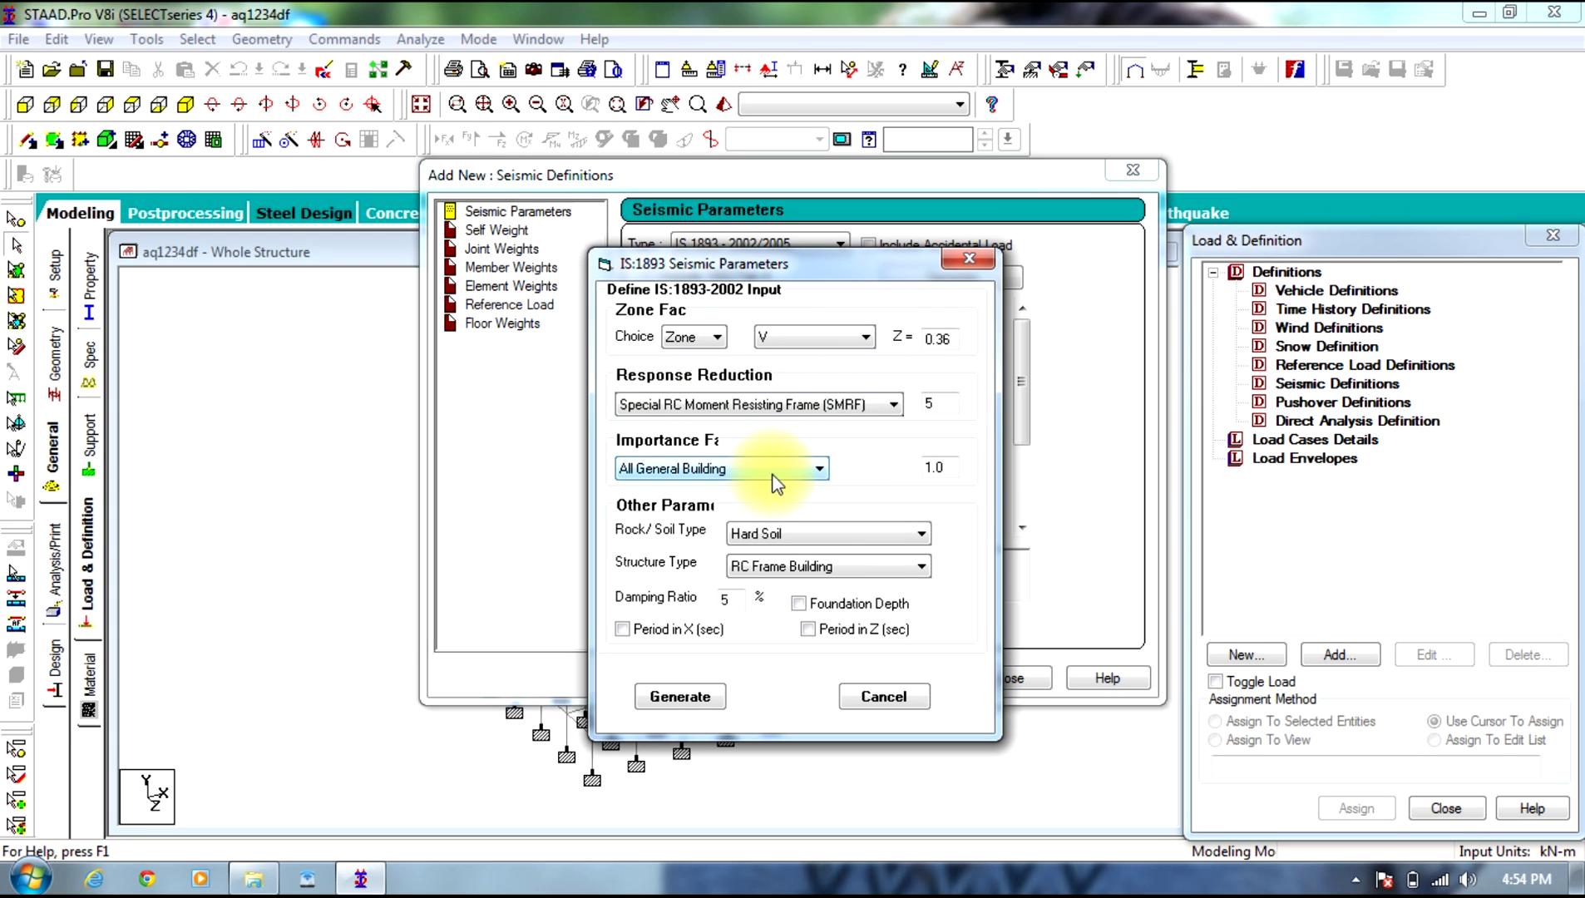
left_click(939, 469)
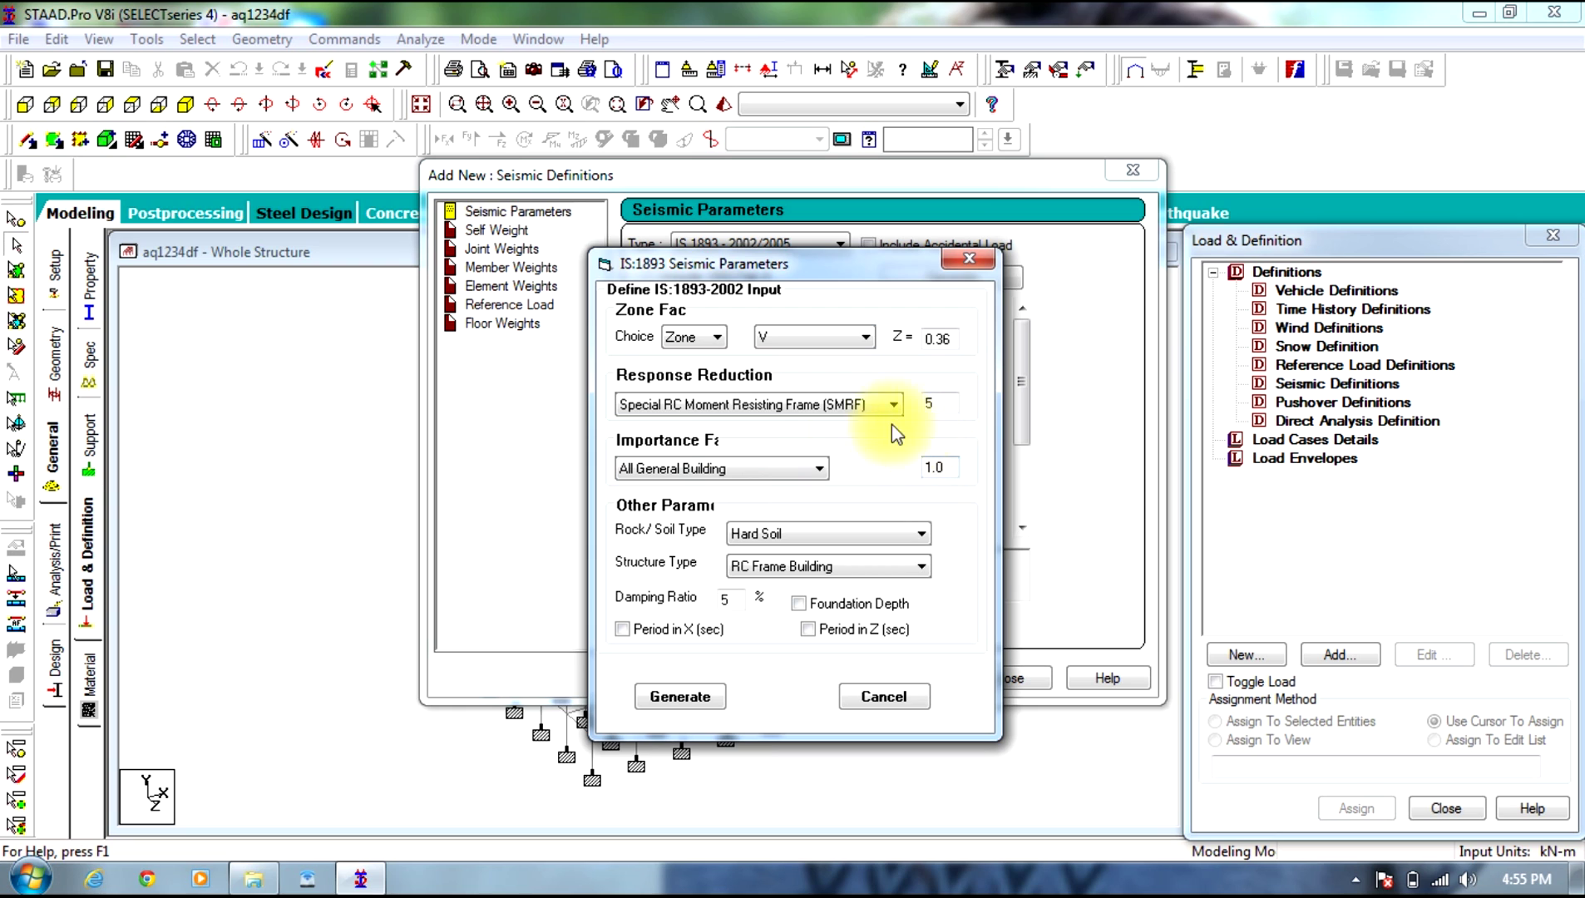
Step: Set Medium Soil, RC Frame Building and a damping ratio of 0.05, and generate the IS 1893 parameters
left_click(828, 533)
left_click(796, 570)
left_click(796, 571)
left_click(725, 600)
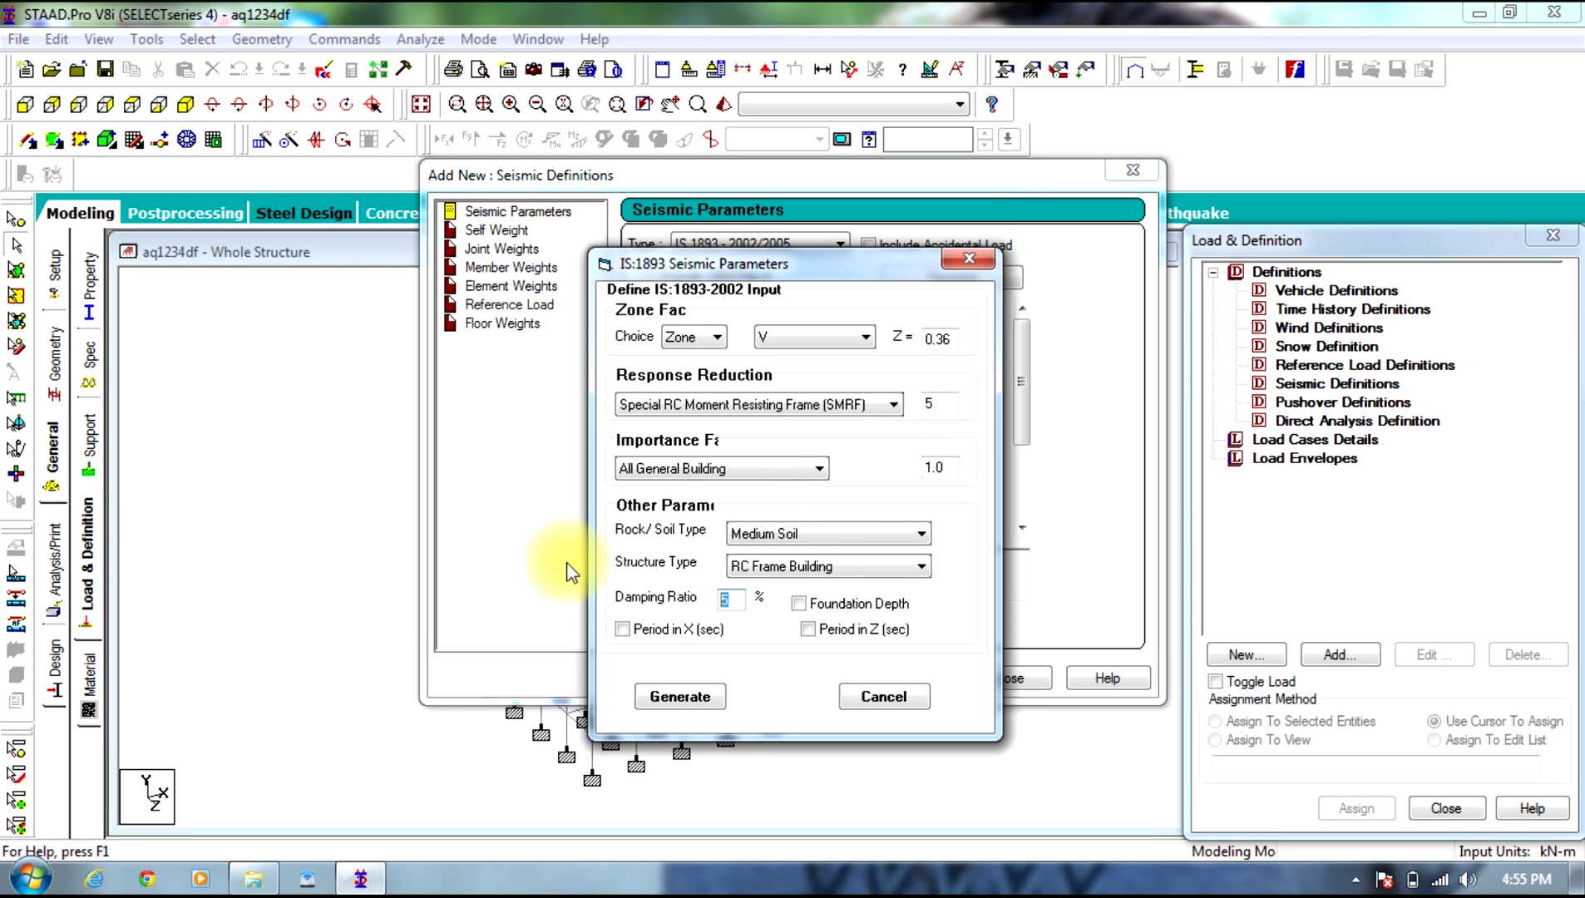
type("0.05")
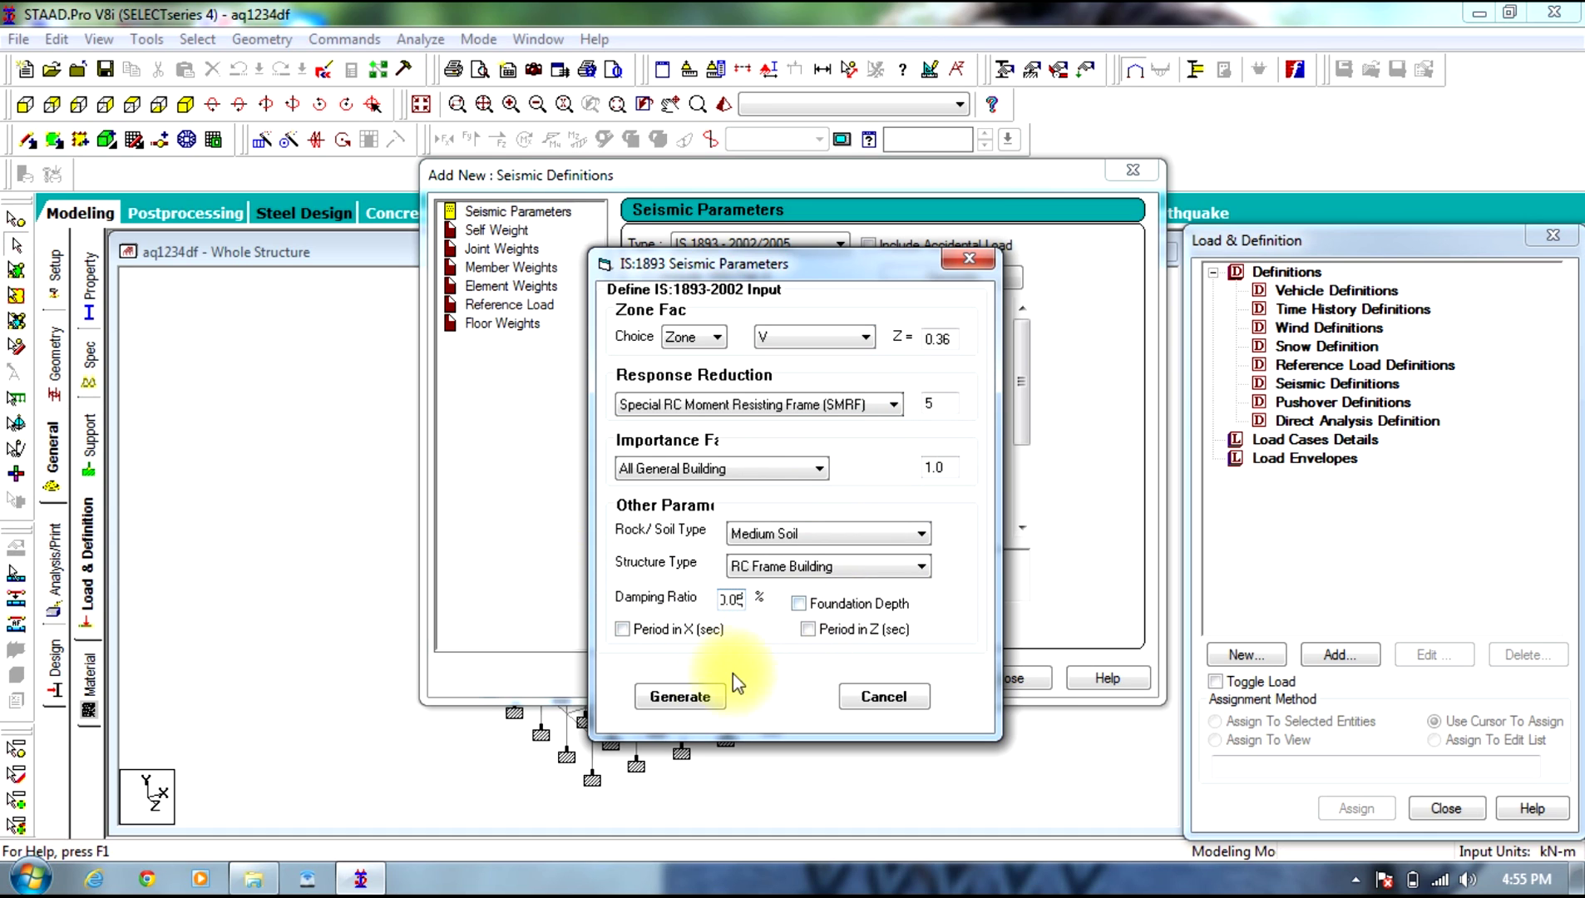
left_click(806, 566)
left_click(813, 565)
left_click(681, 697)
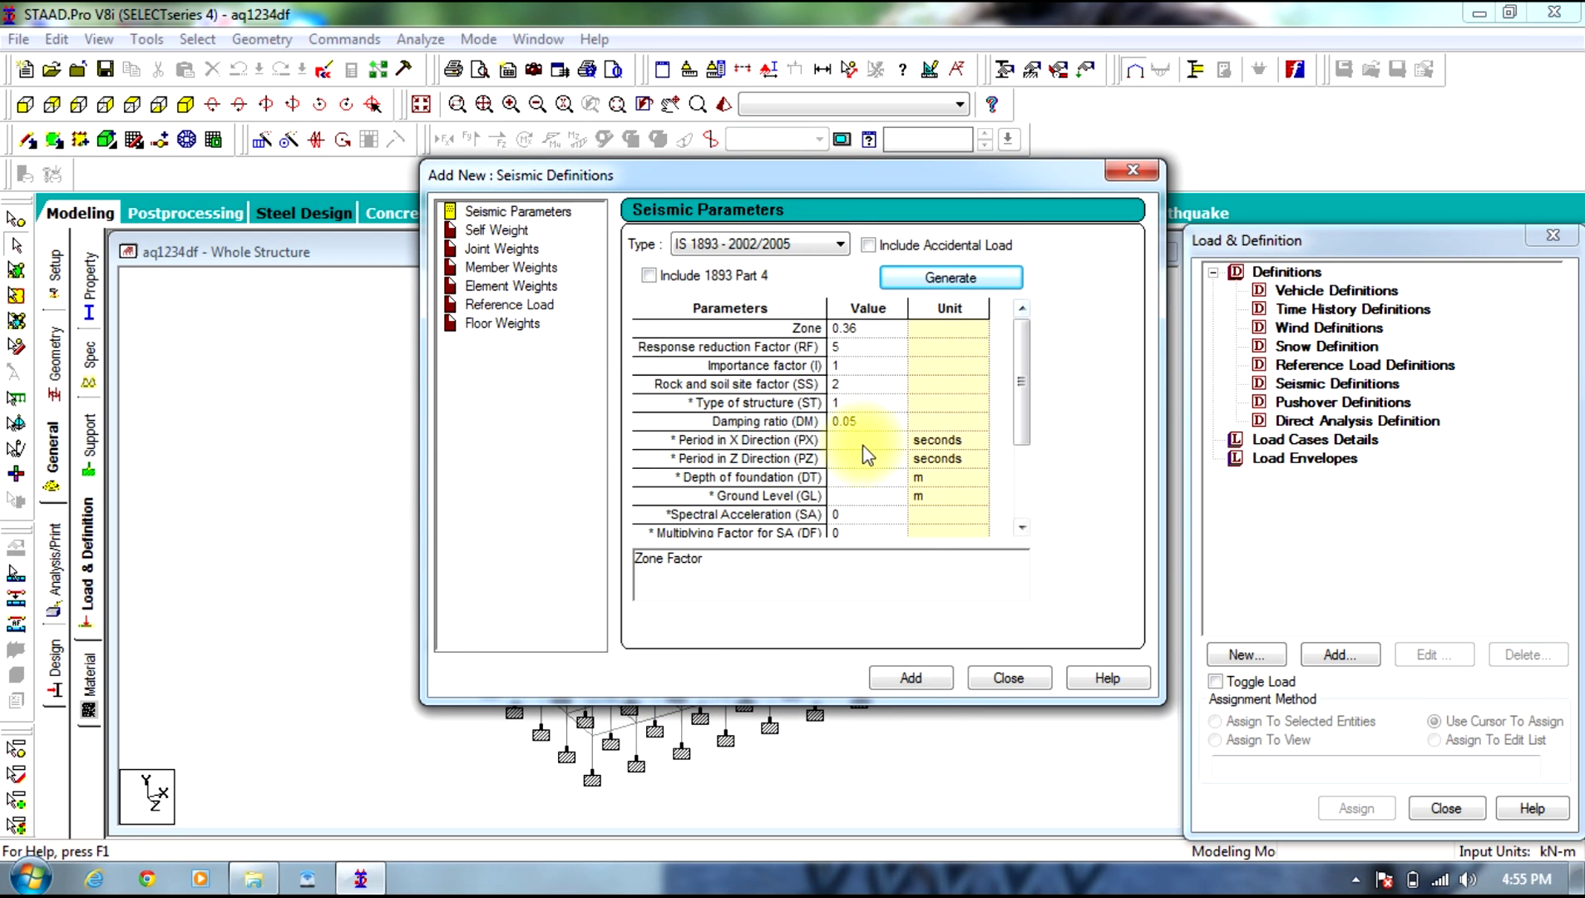
Step: Add the generated seismic parameters and a self weight with factor 1 to the seismic definition
left_click(912, 678)
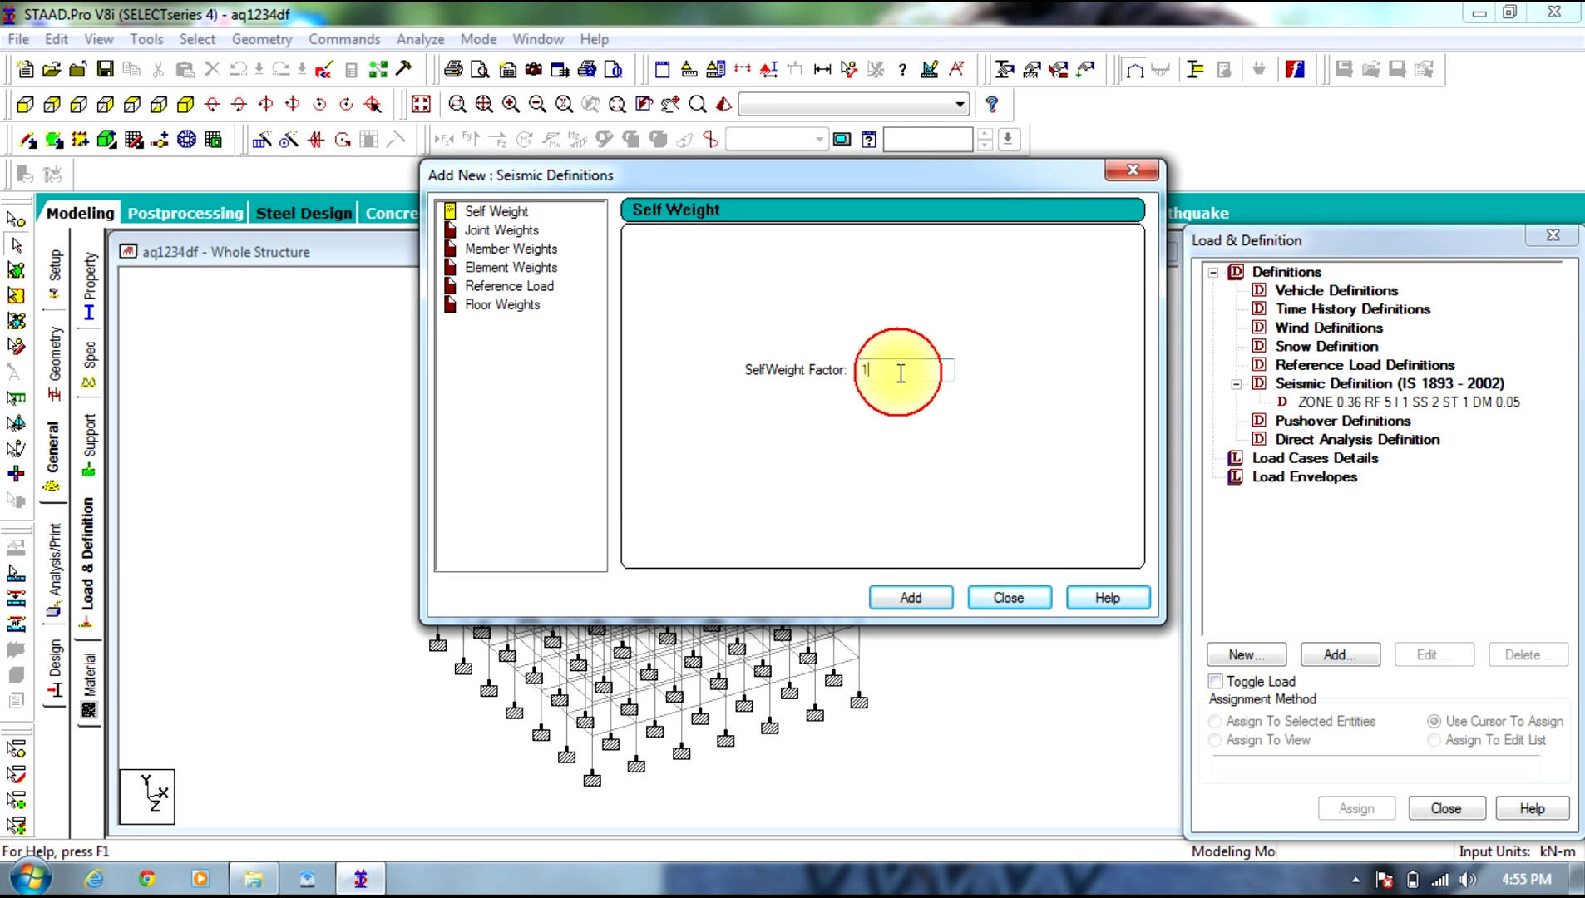
left_click(905, 599)
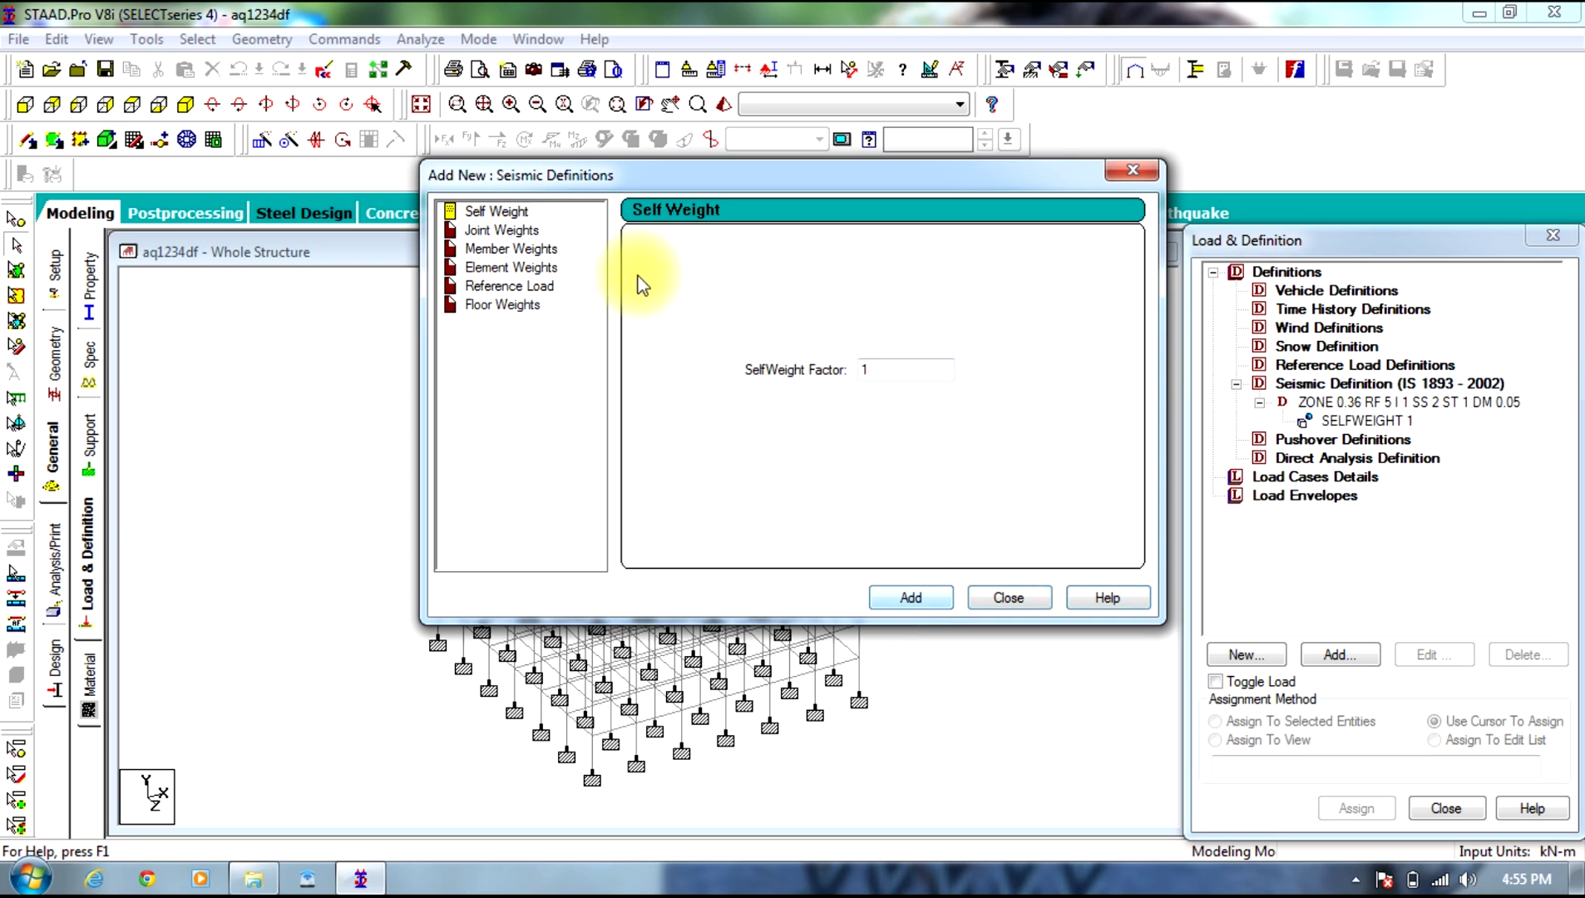
Step: Add a floor weight of 4 kN/m2 over the Y range from 3 to 21 m
left_click(497, 306)
double_click(711, 325)
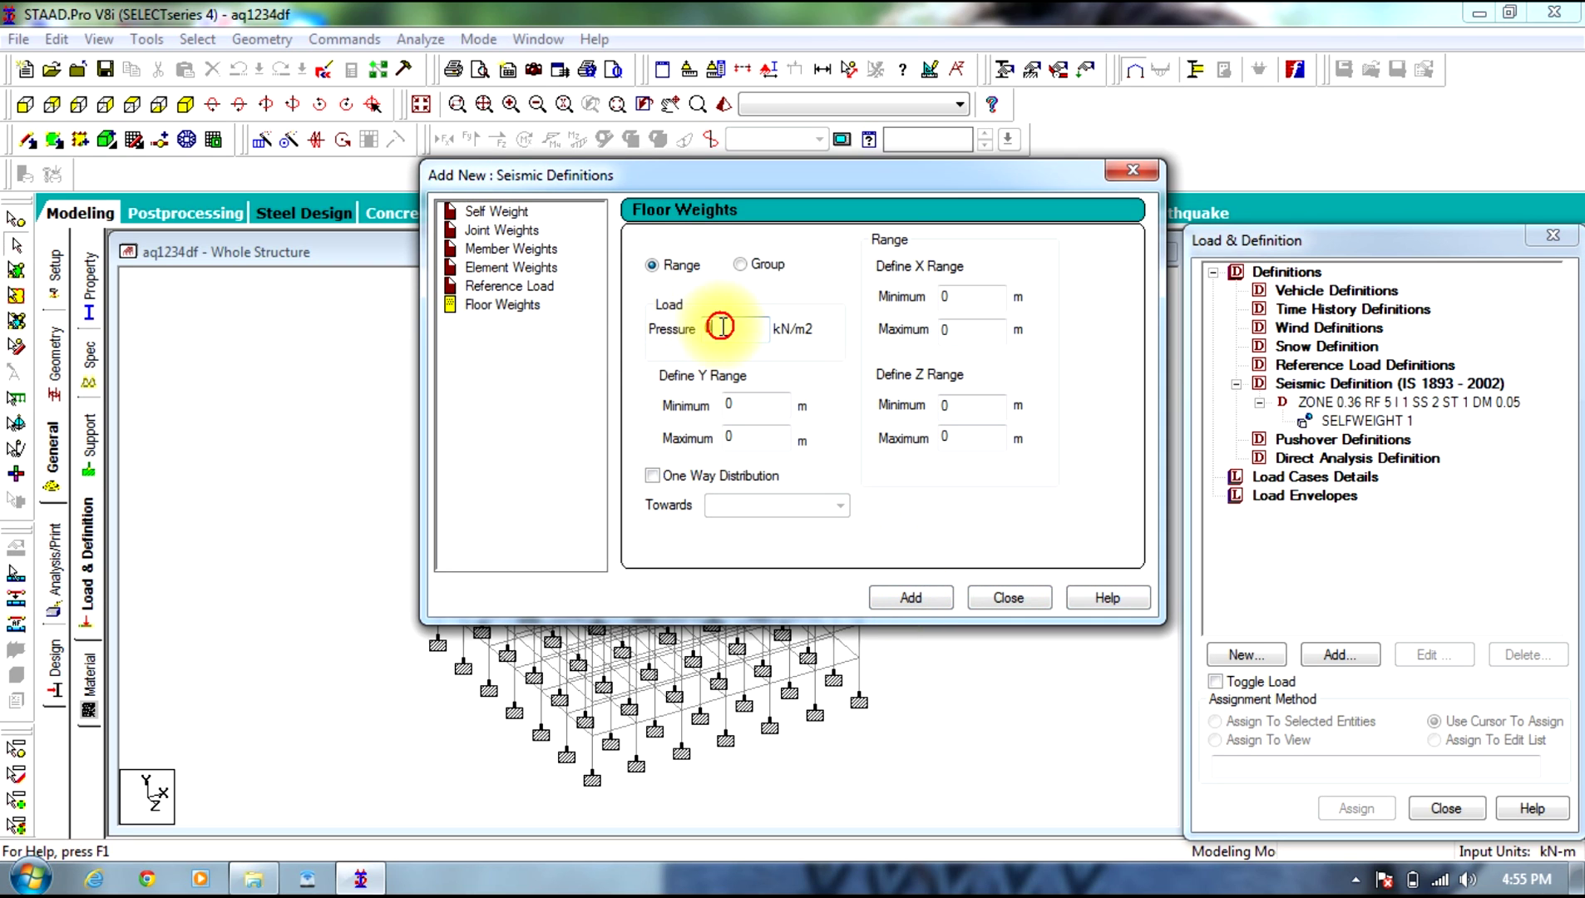
type("4")
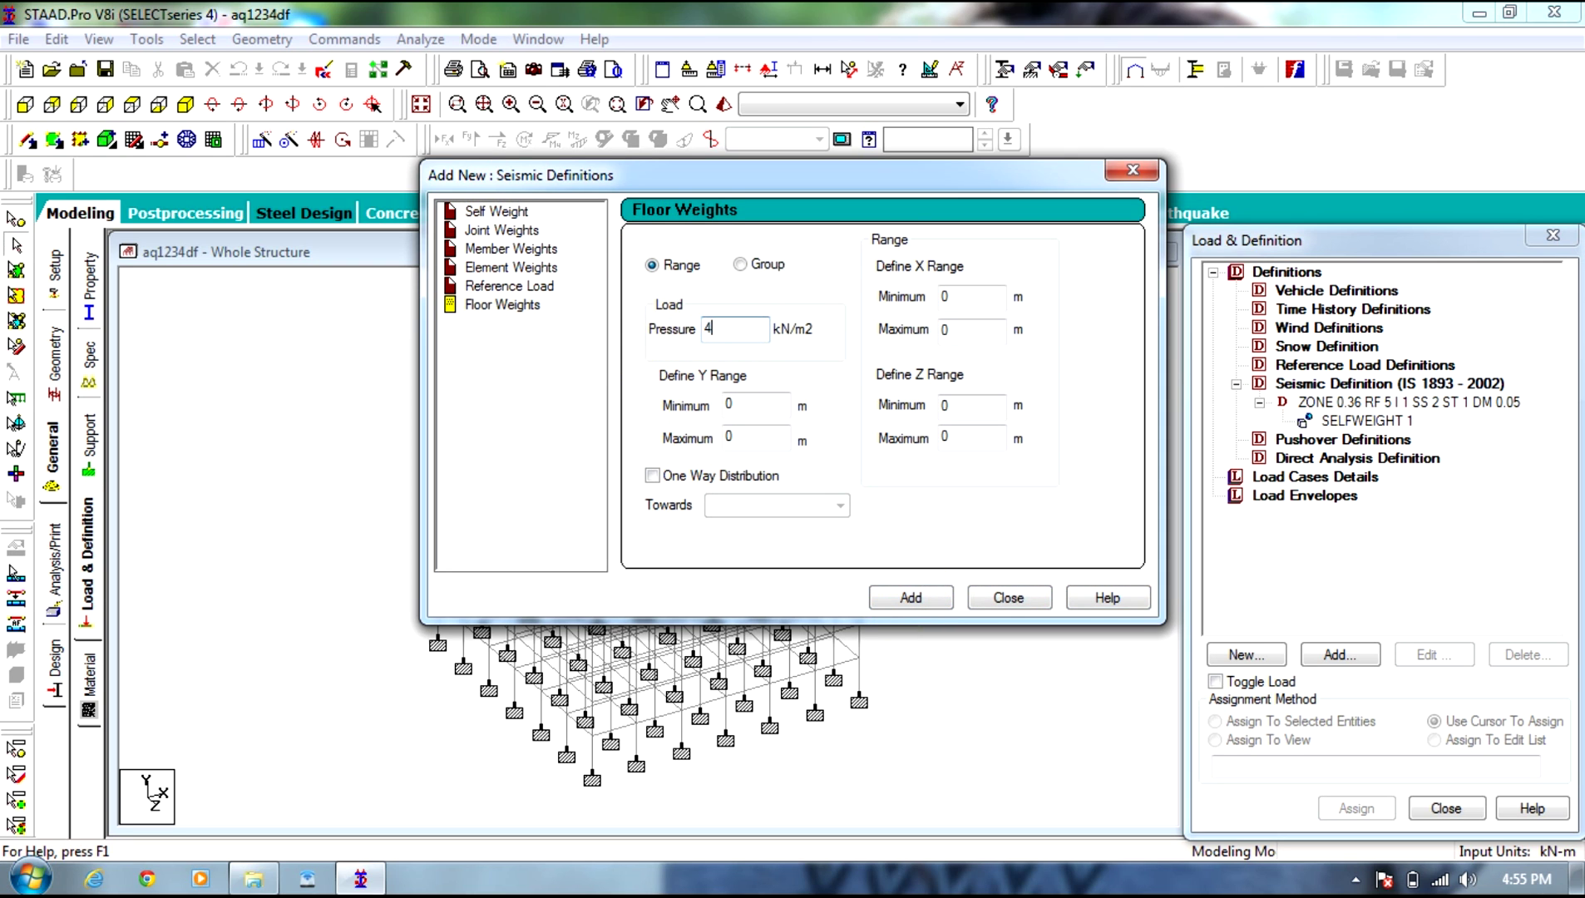
left_click(707, 407)
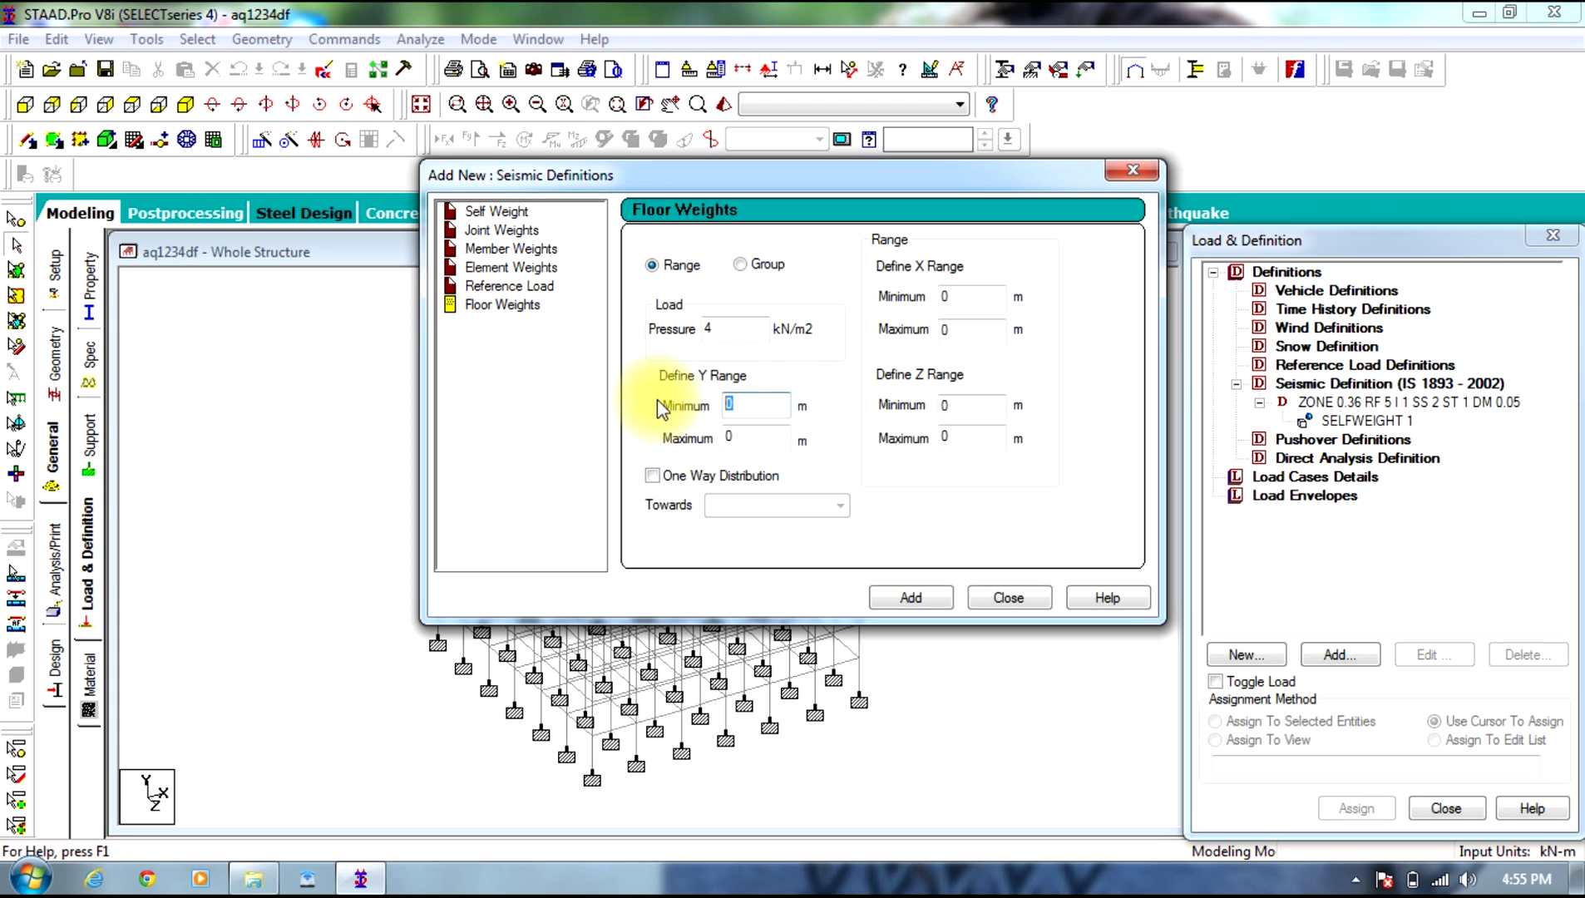
type("3")
left_click(781, 437)
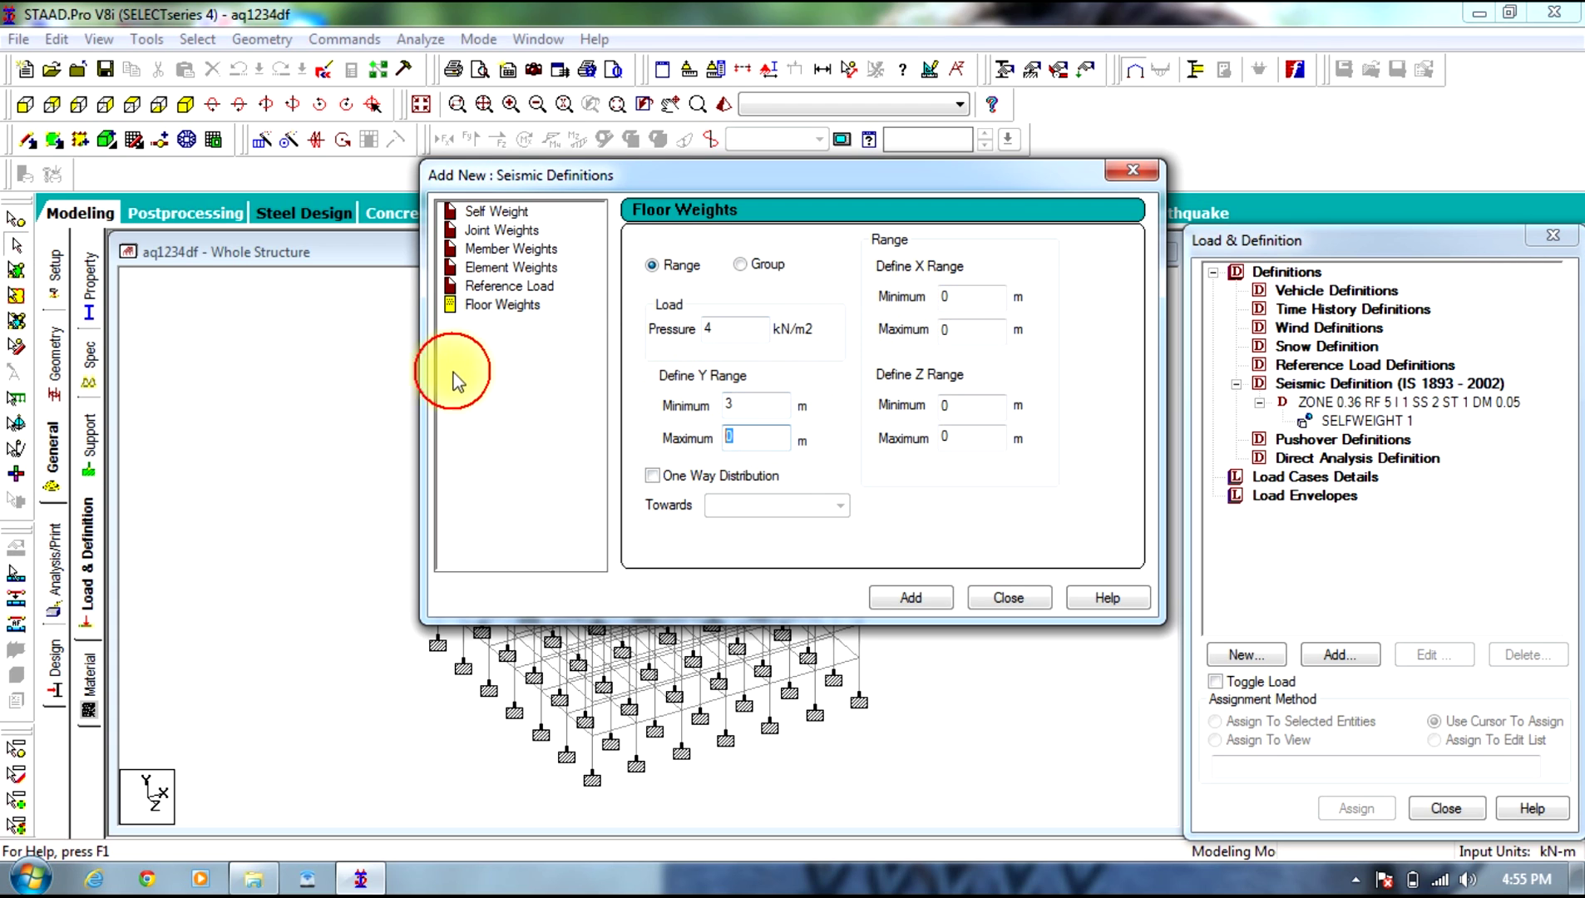
type("21")
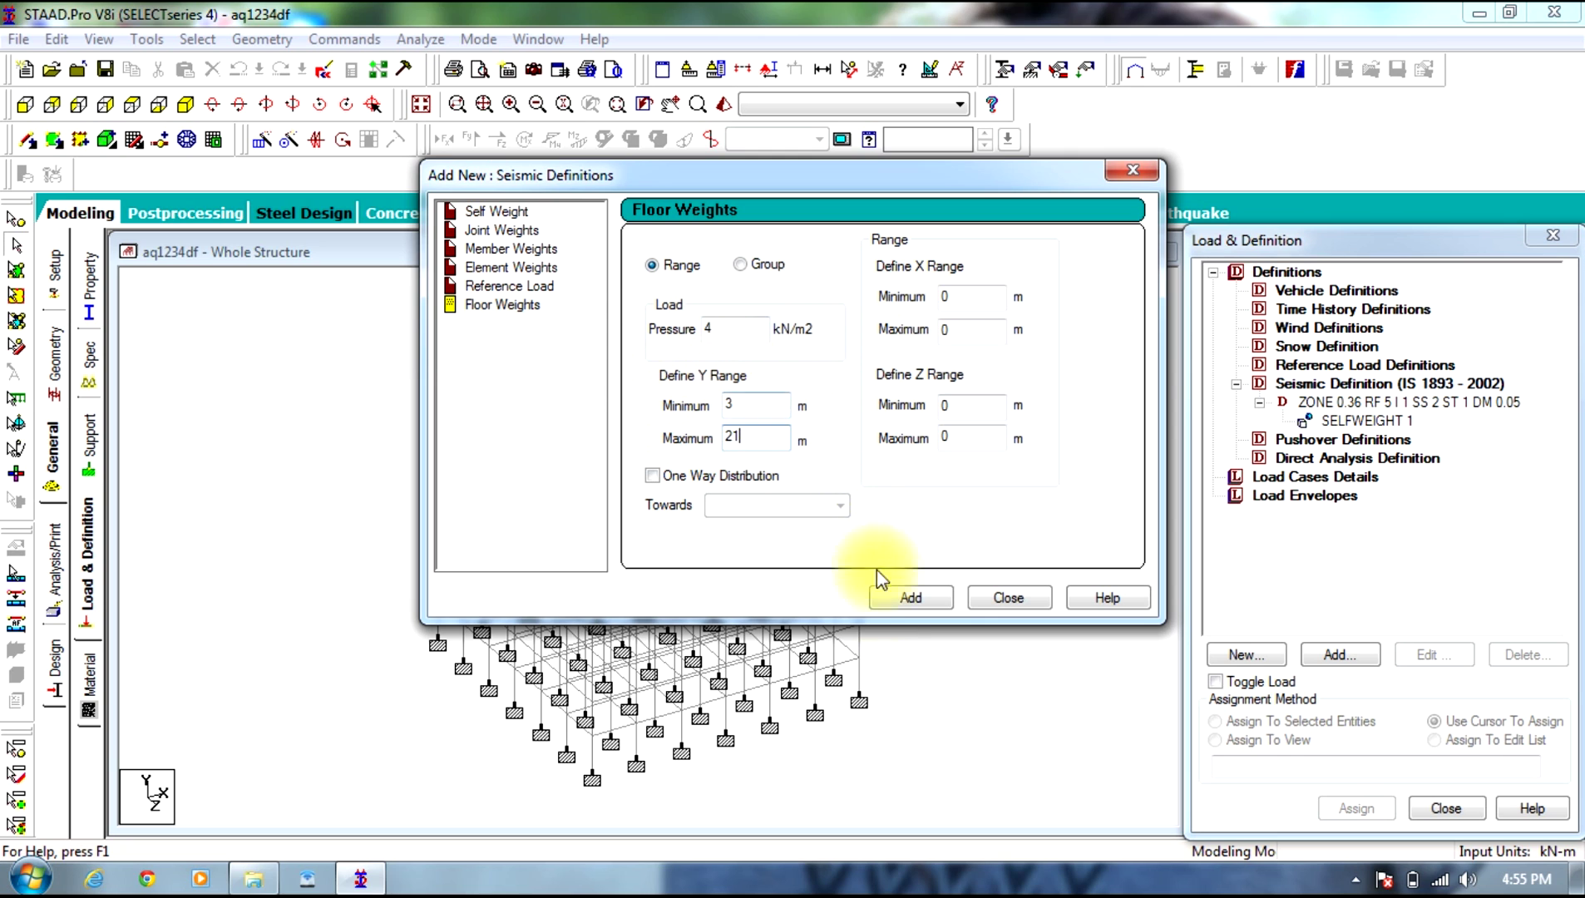
left_click(889, 599)
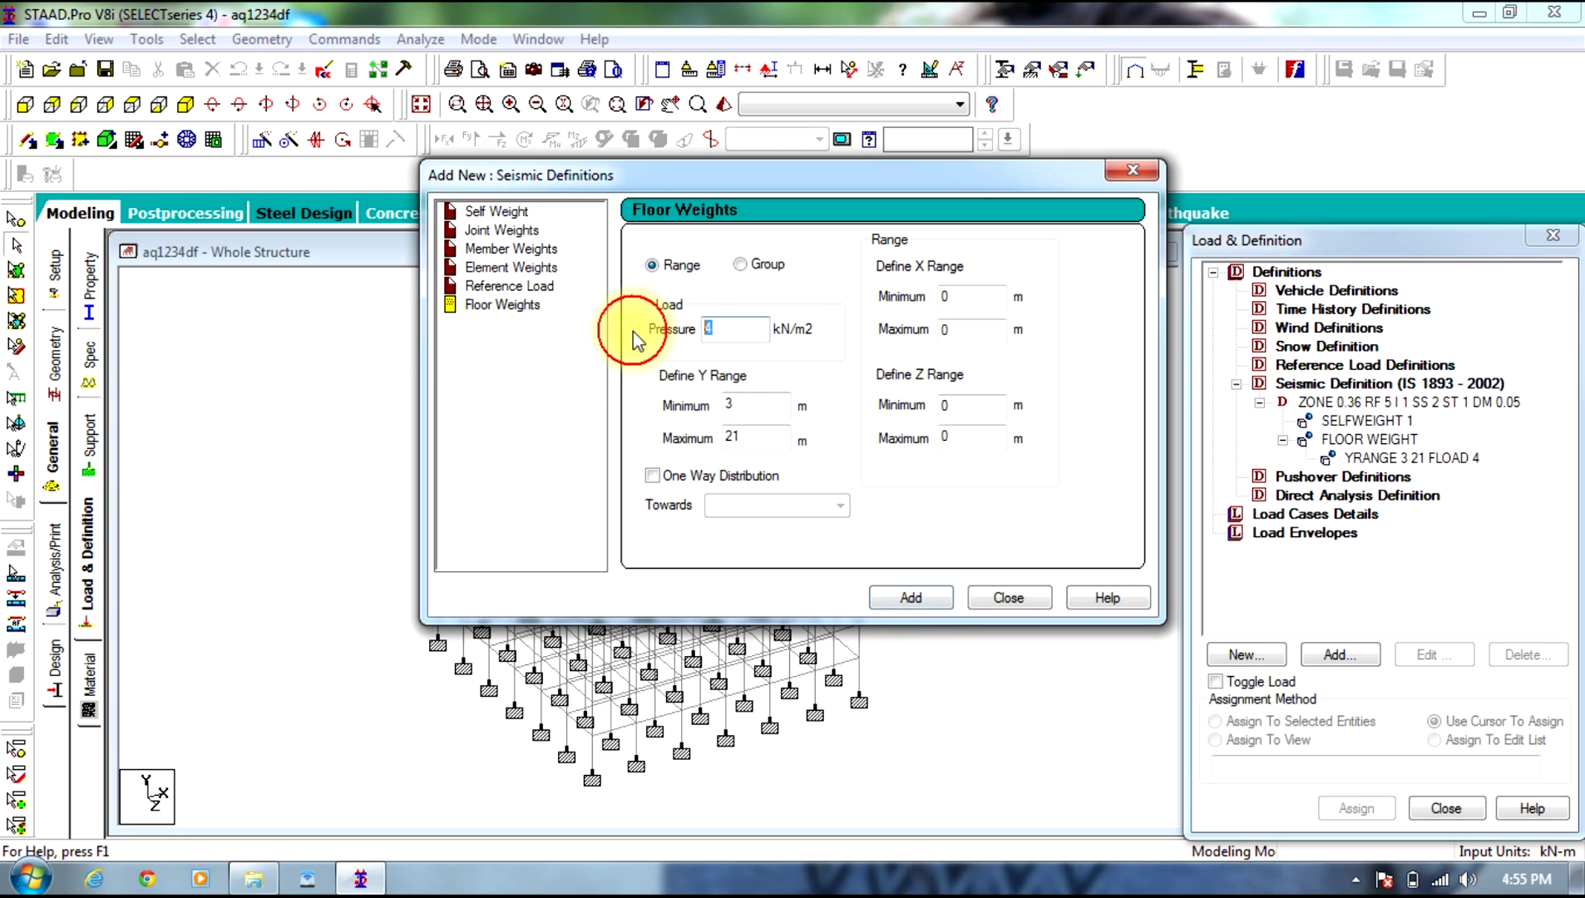
Step: Add a second floor weight of 2 kN/m2 over the same Y range and finish the seismic definitions
type("2")
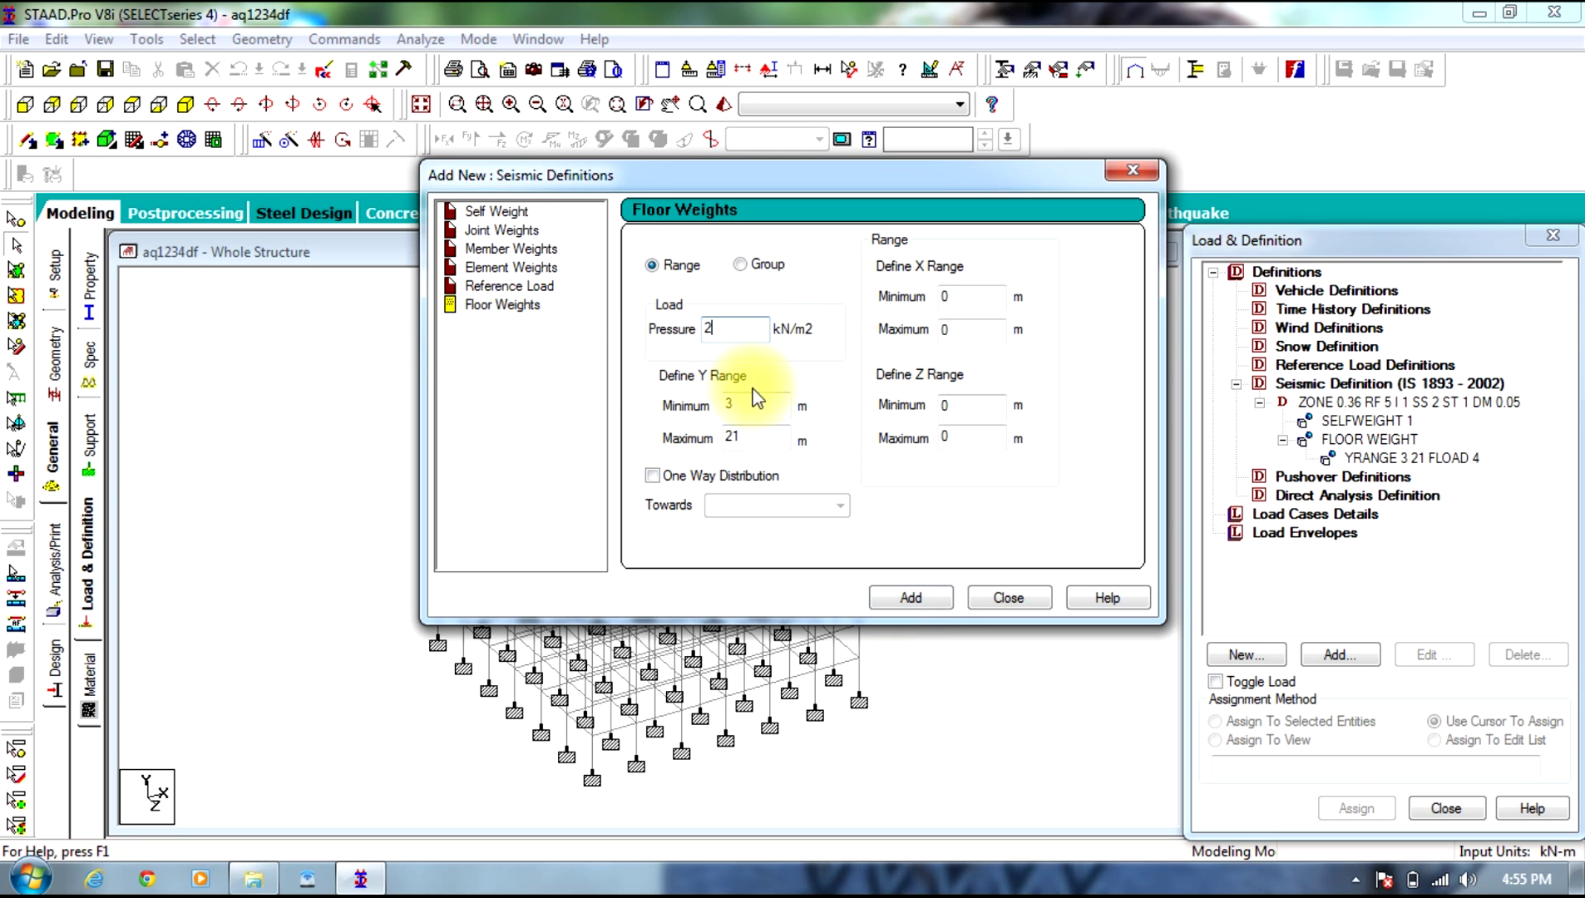
left_click(913, 603)
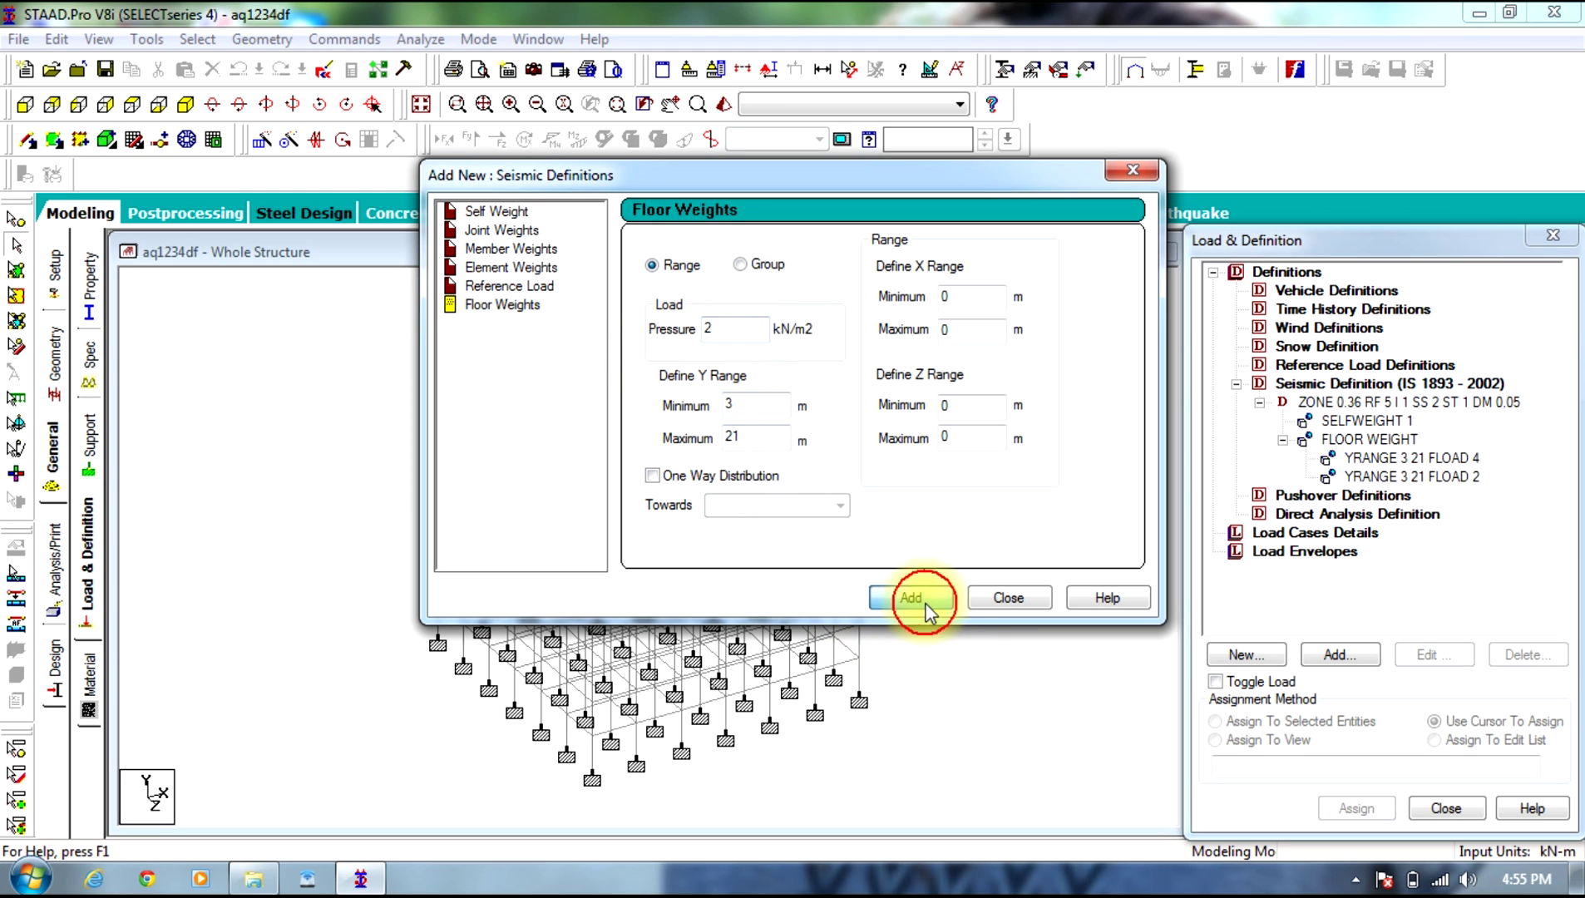
left_click(988, 600)
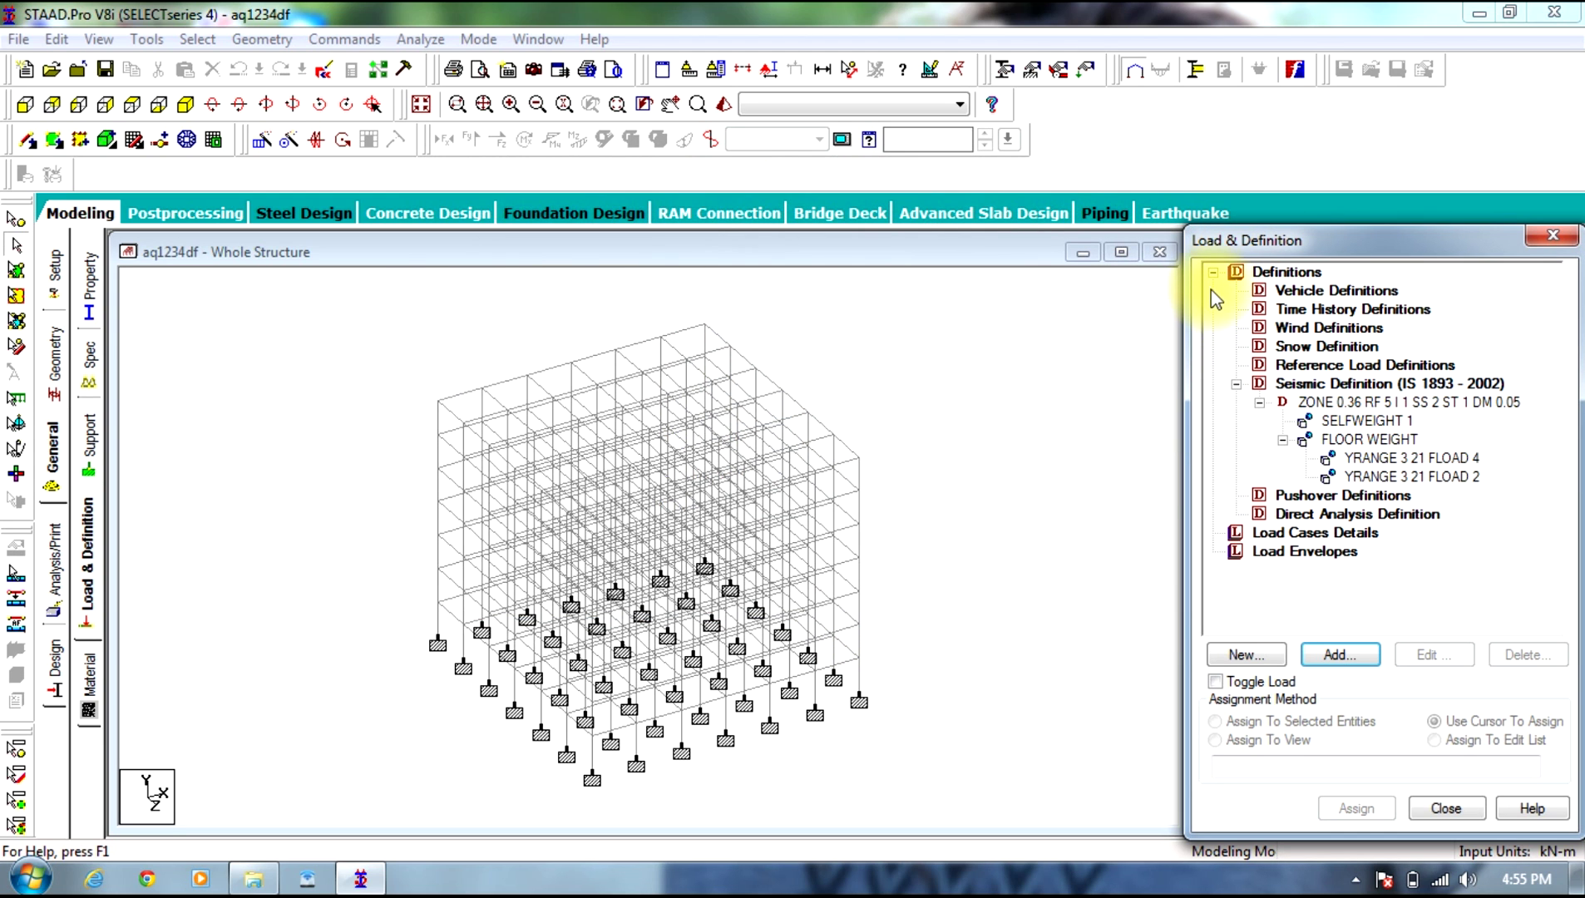
Step: Create primary load case 1 with loading type None and the title LOAD CASE 1
left_click(1213, 273)
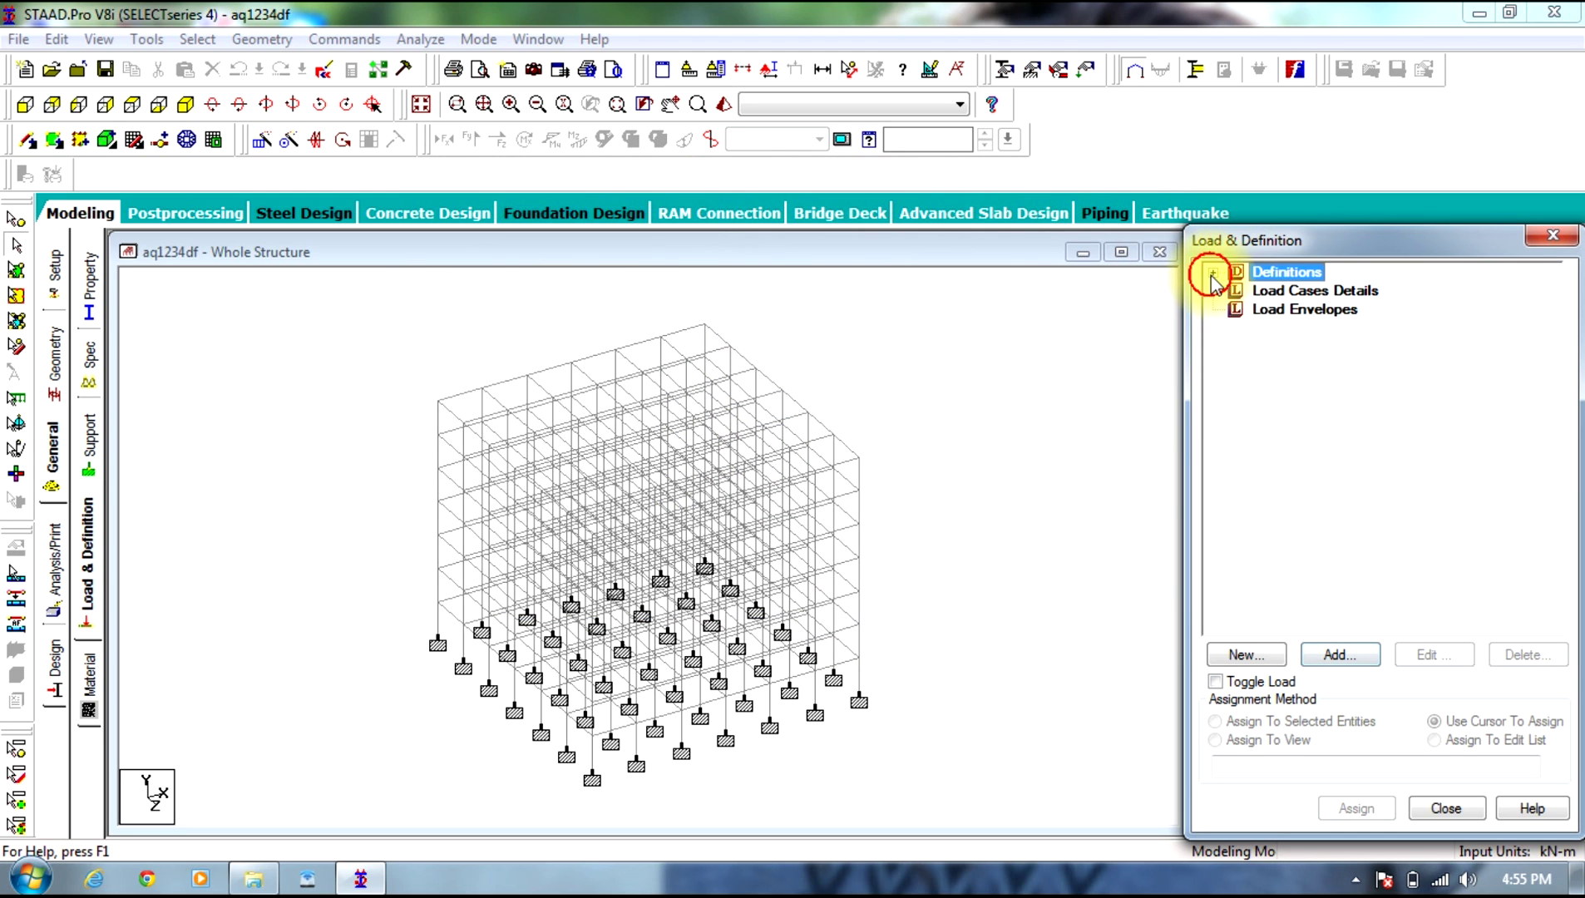
left_click(1309, 293)
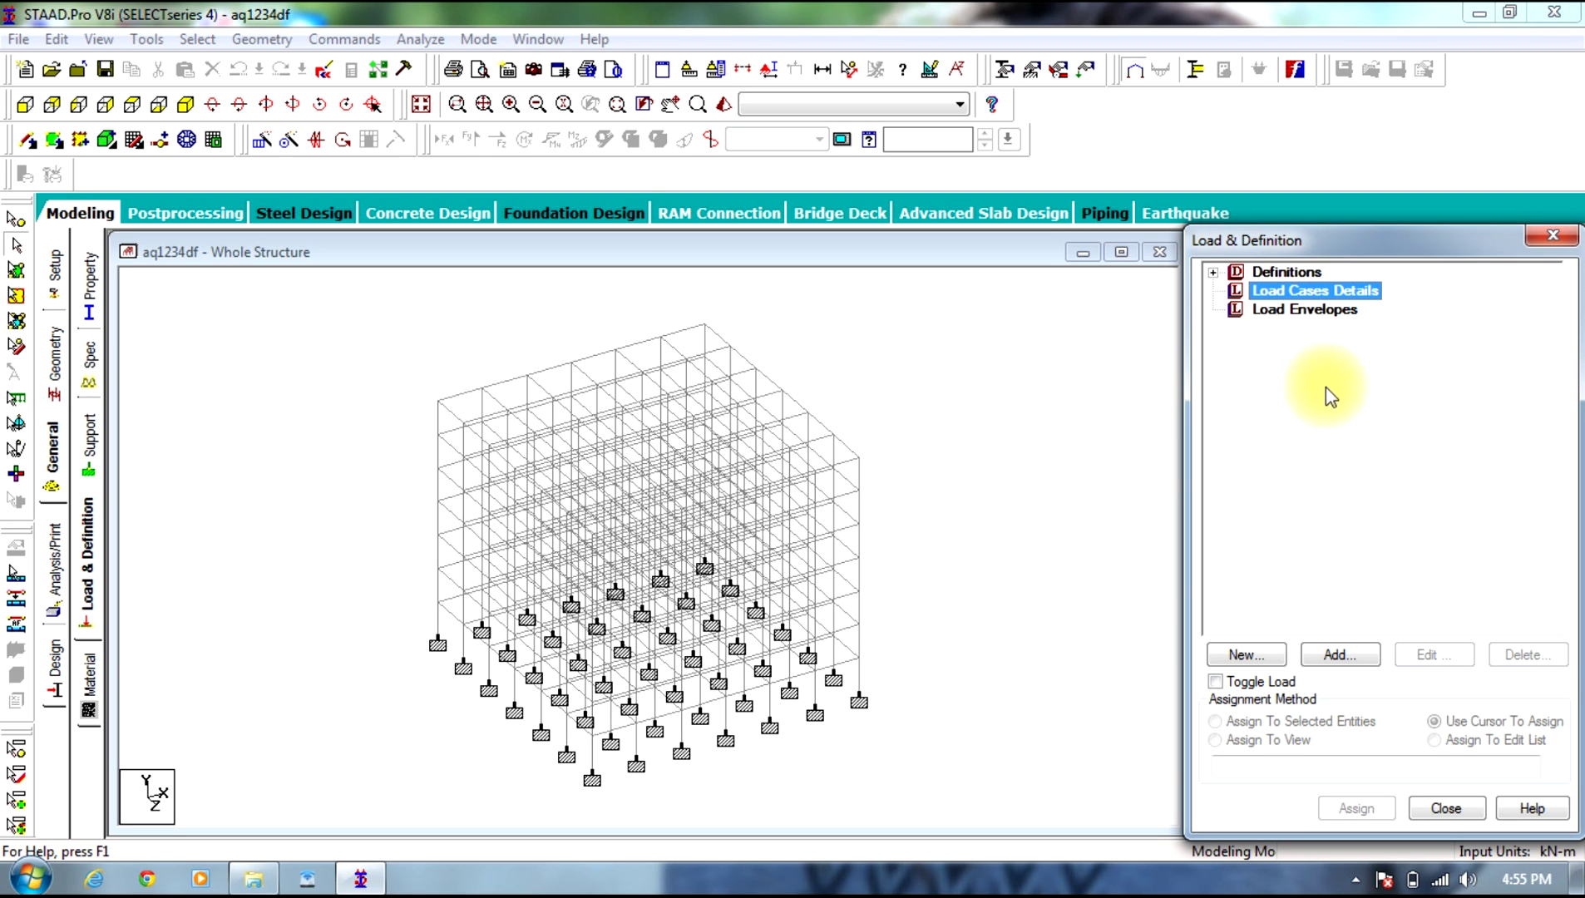
left_click(1335, 657)
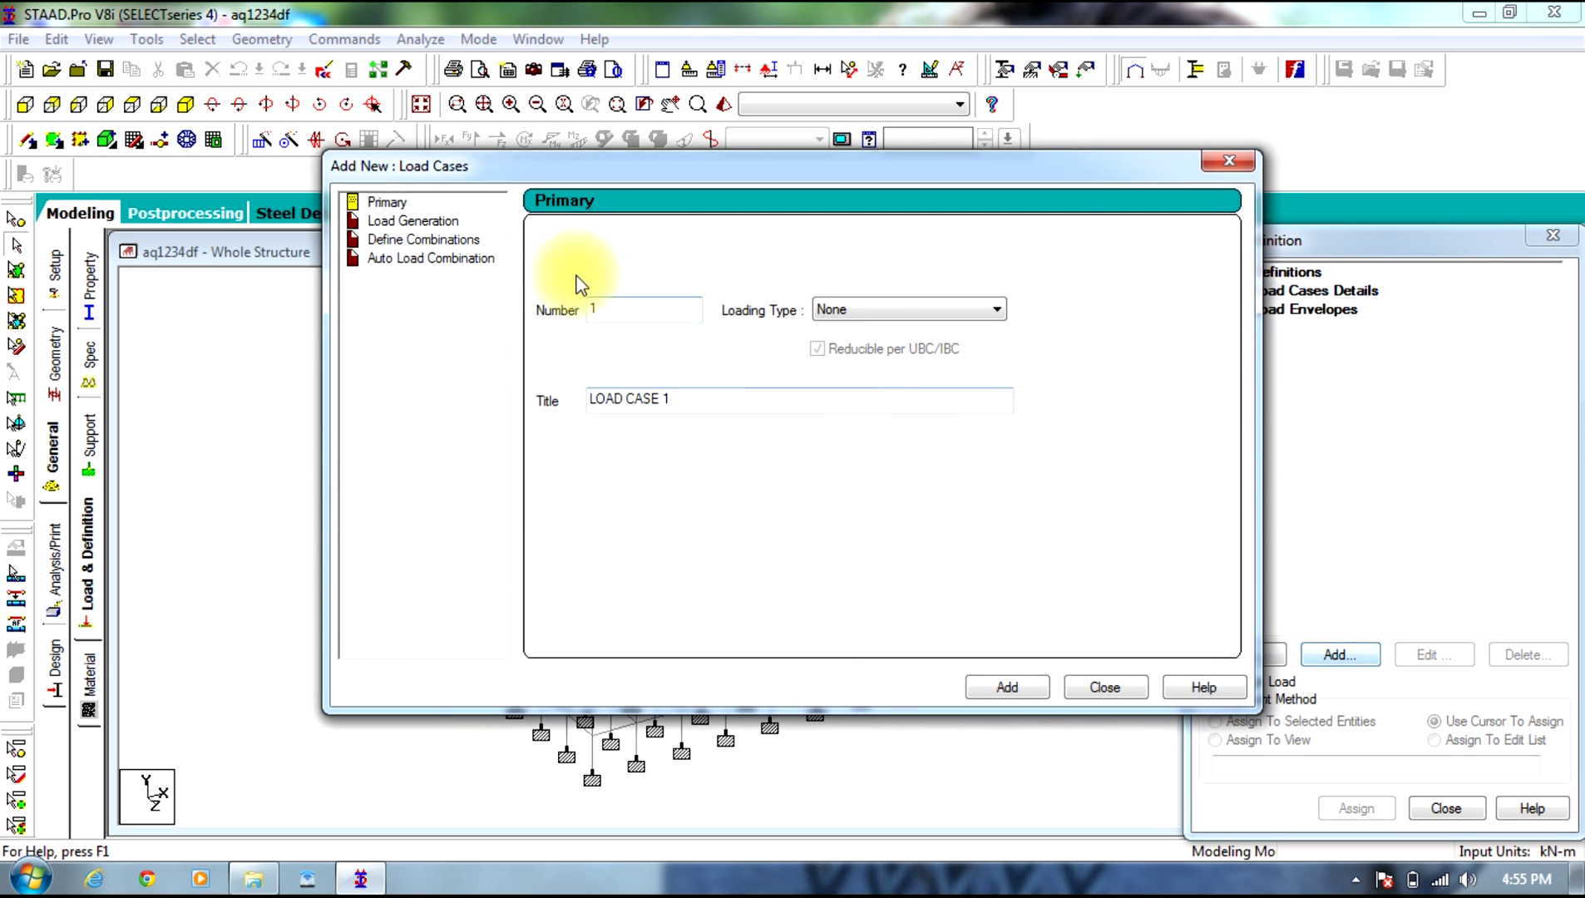
left_click(683, 400)
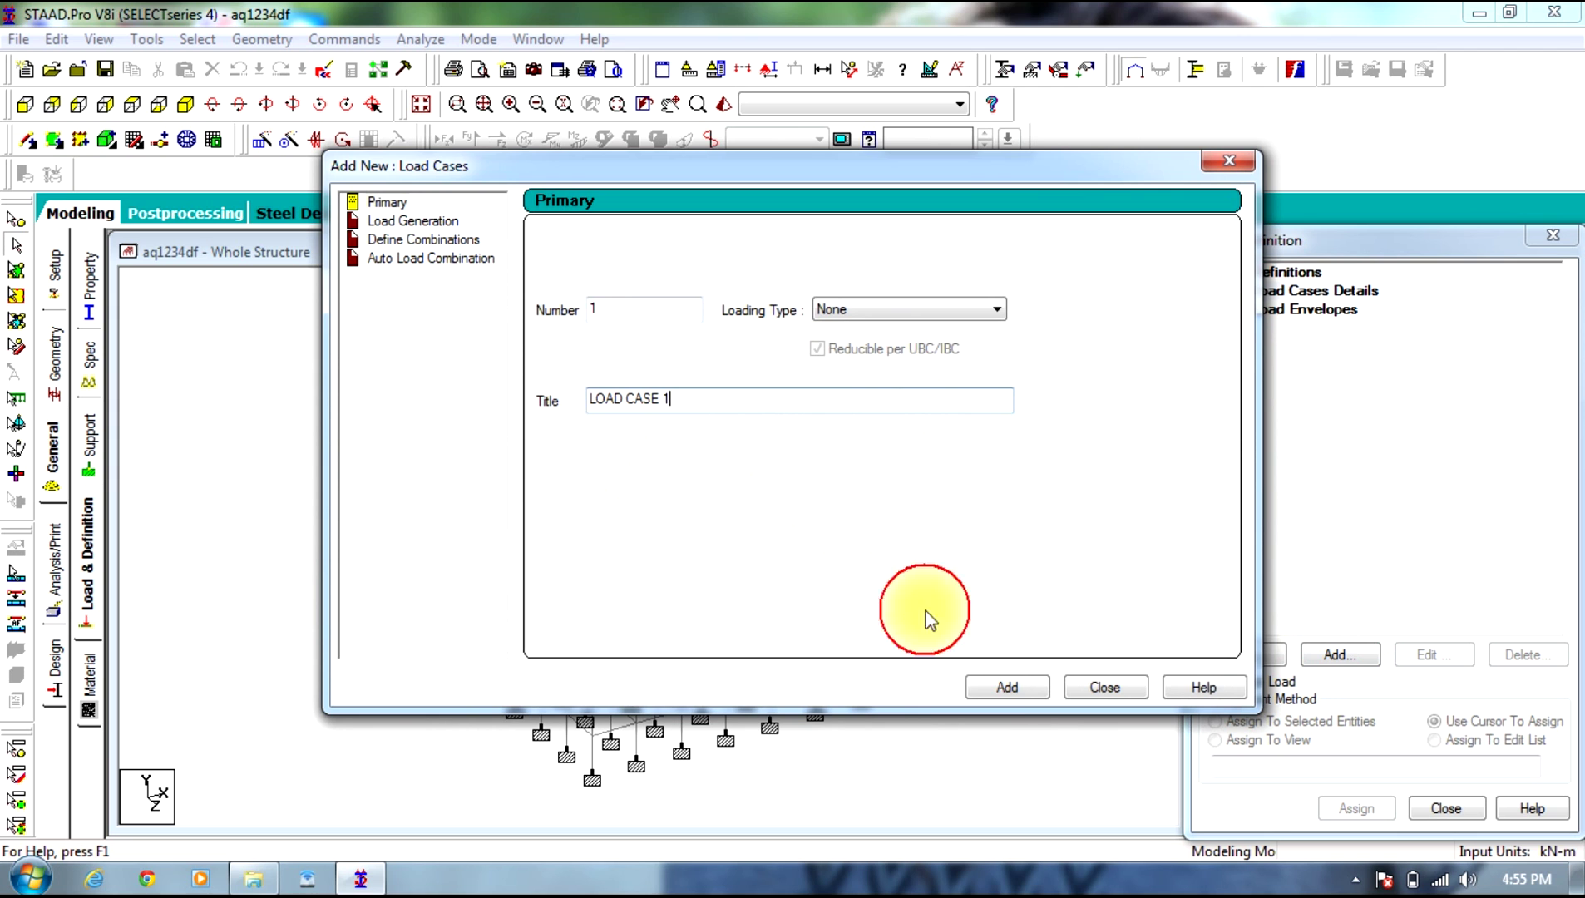
left_click(983, 690)
left_click(1089, 692)
Step: Add a floor load of -4 kN/m2 in Global Y over the Y range 3 to 21 m to load case 1
left_click(1322, 309)
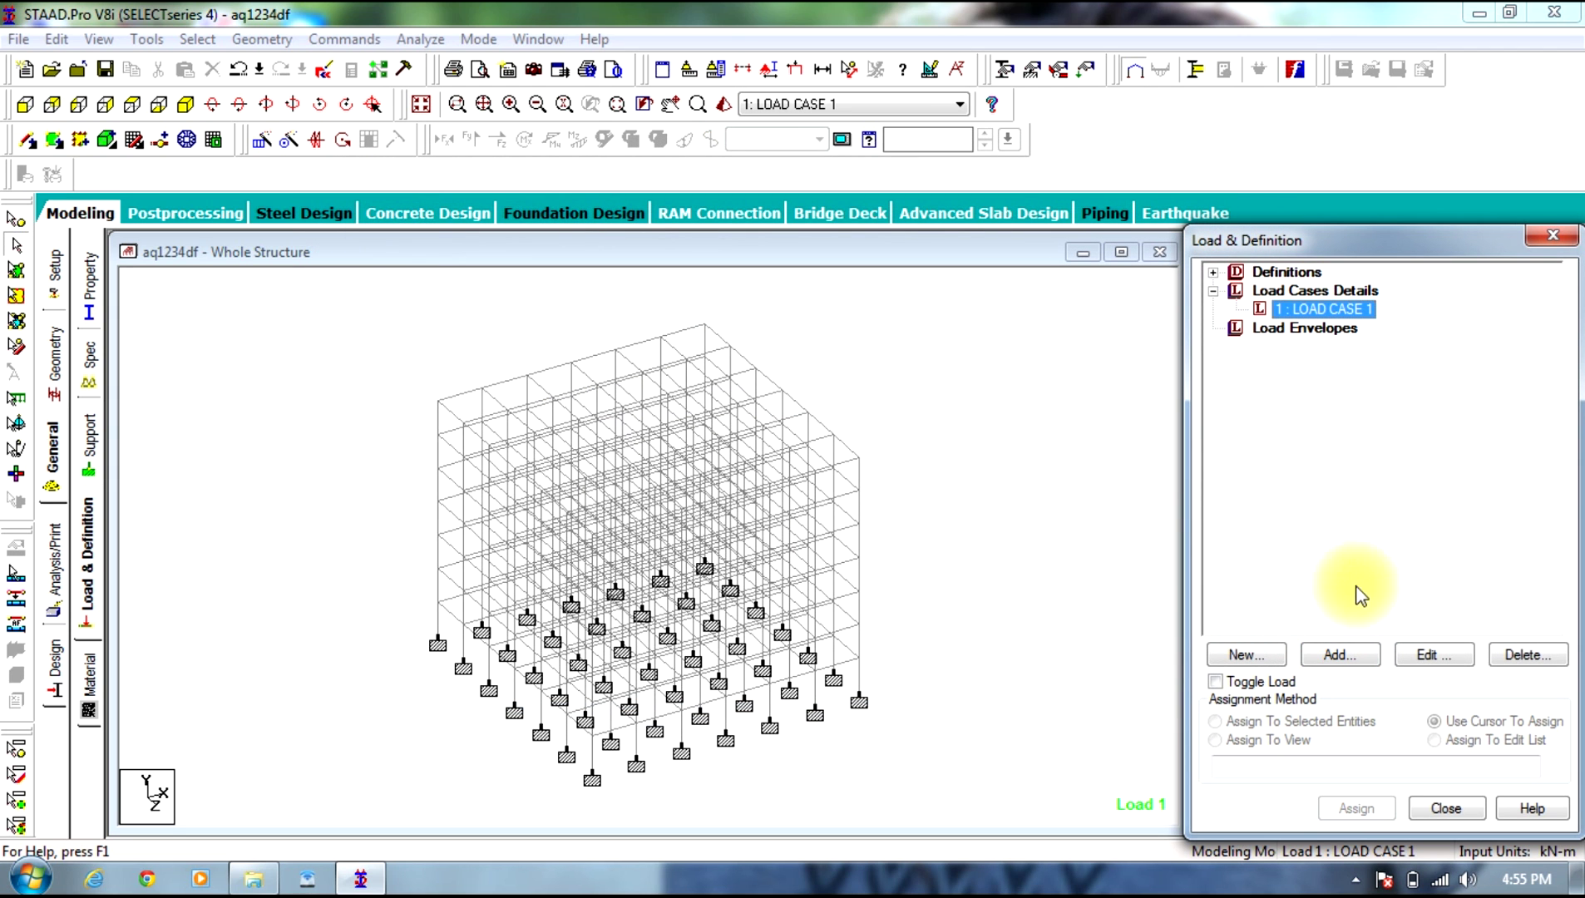
left_click(1326, 656)
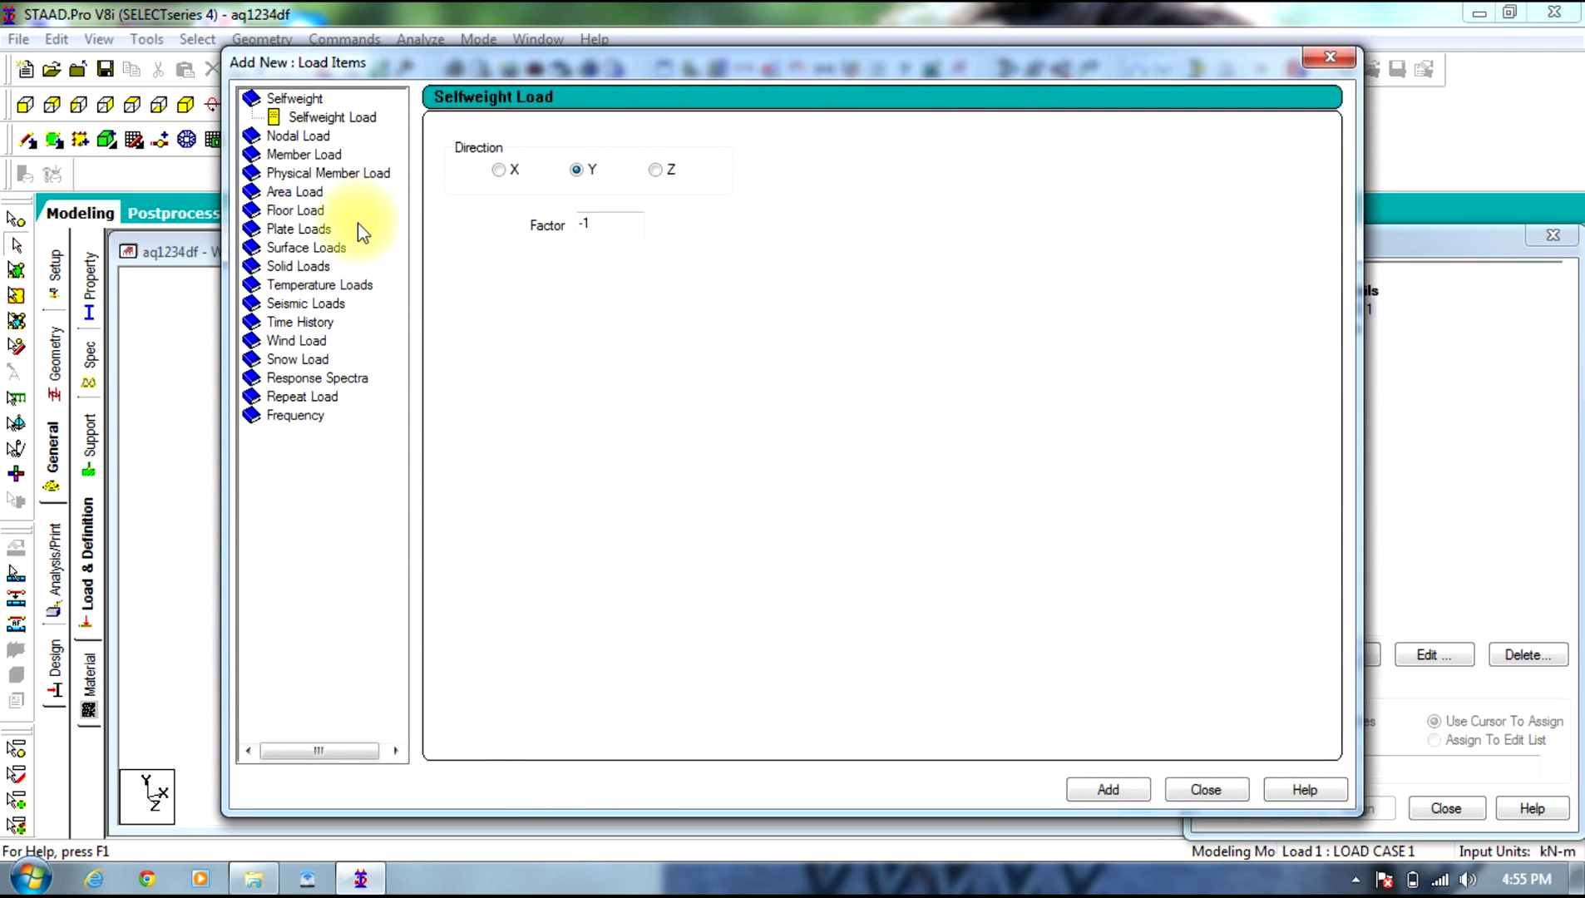
left_click(303, 212)
double_click(511, 246)
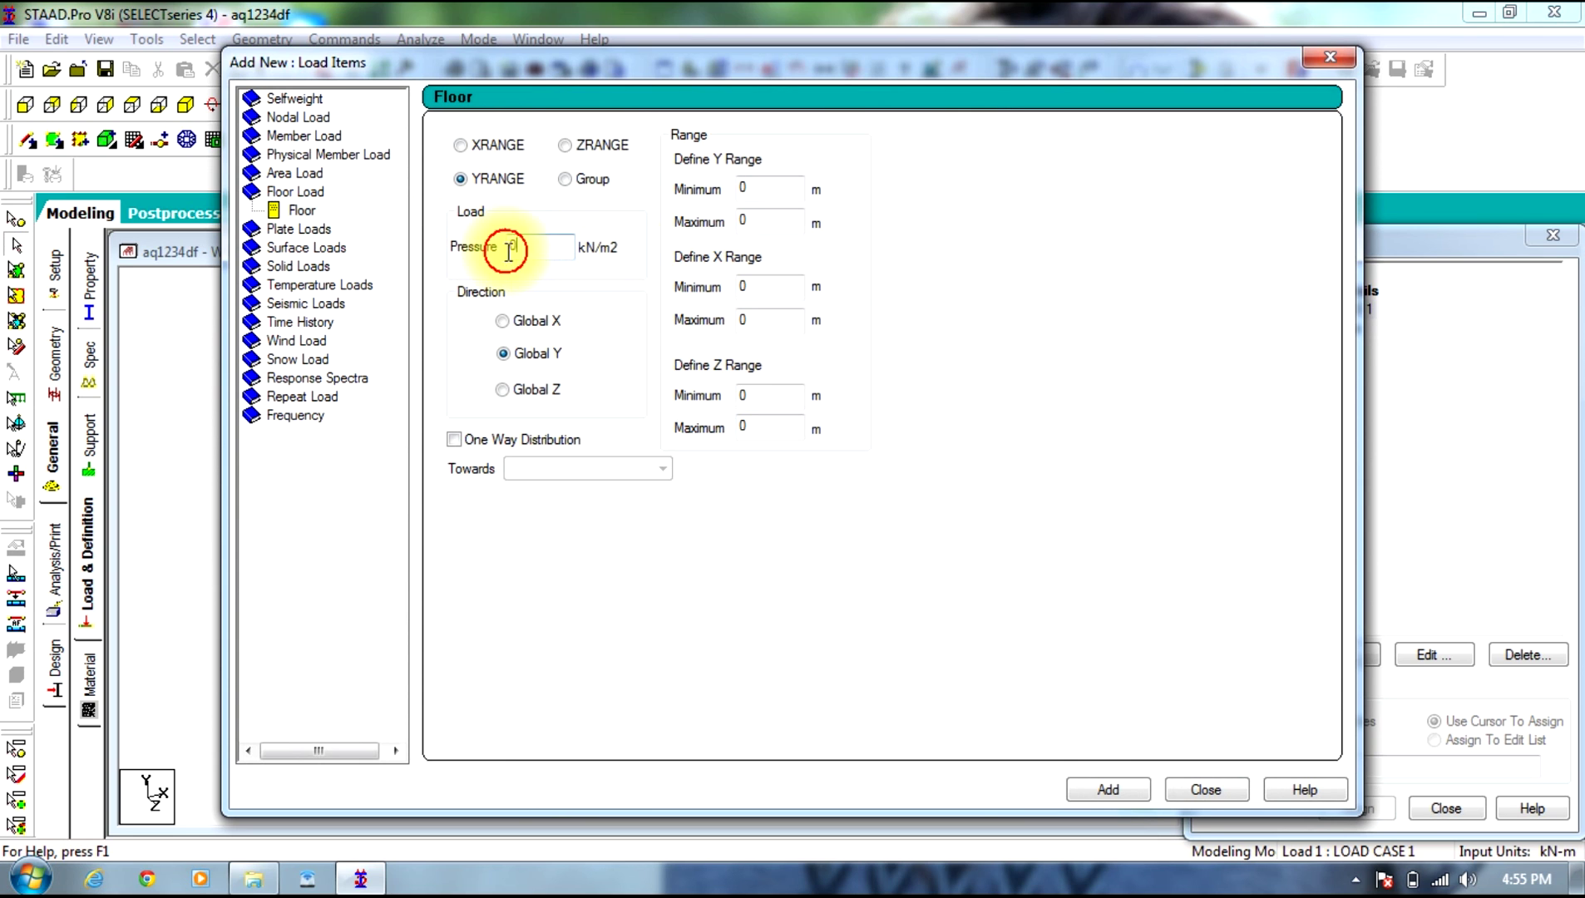
type("-4")
double_click(766, 189)
type("3")
double_click(745, 221)
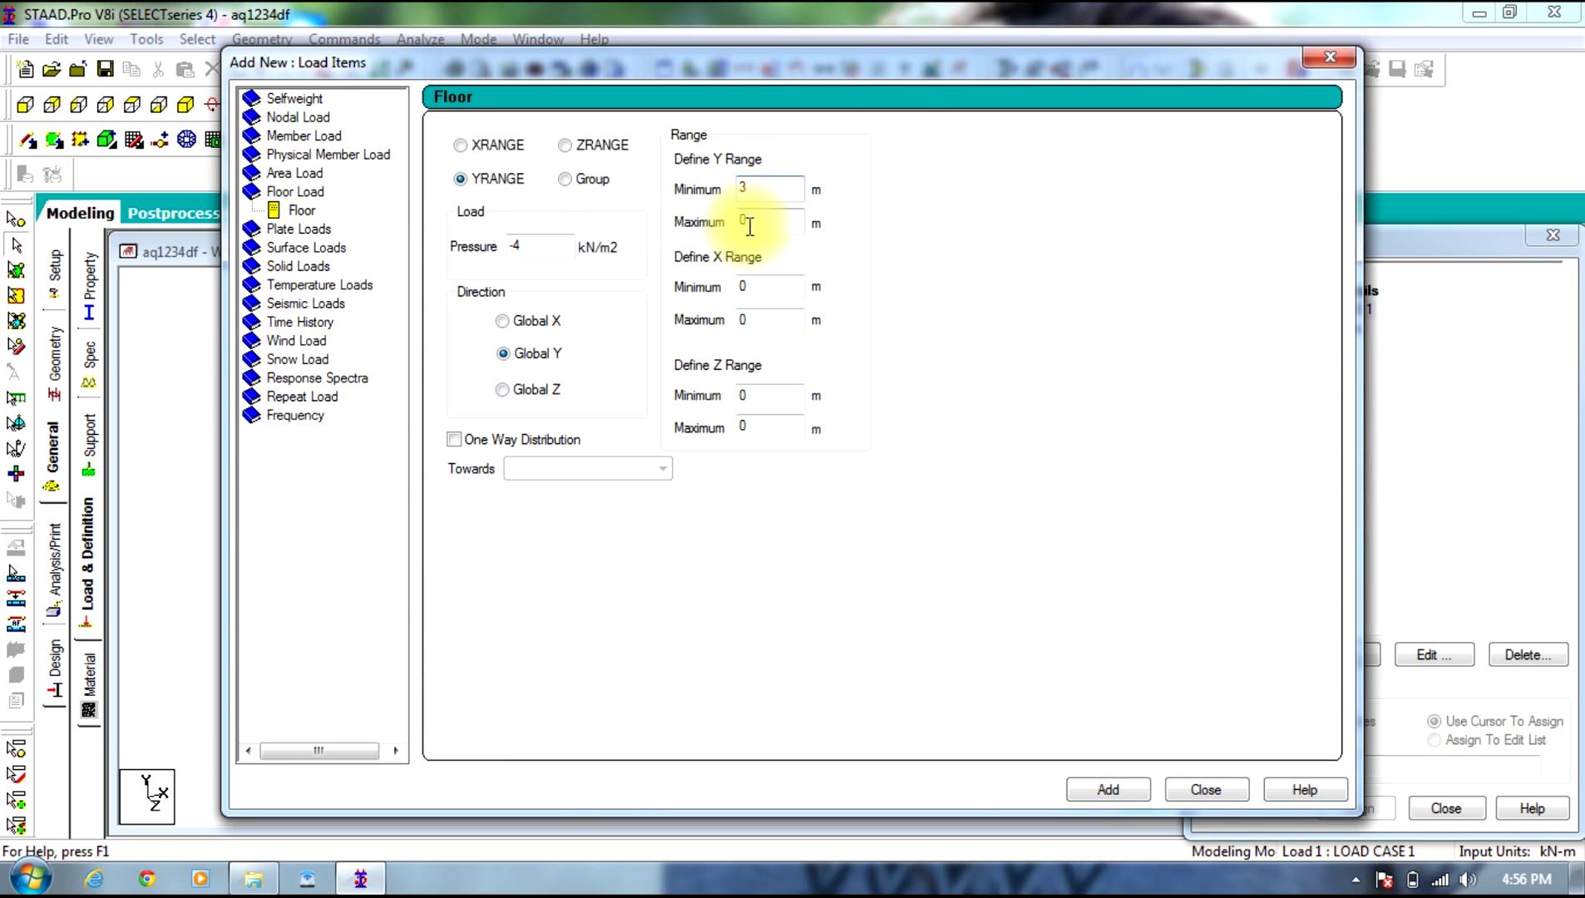
type("21")
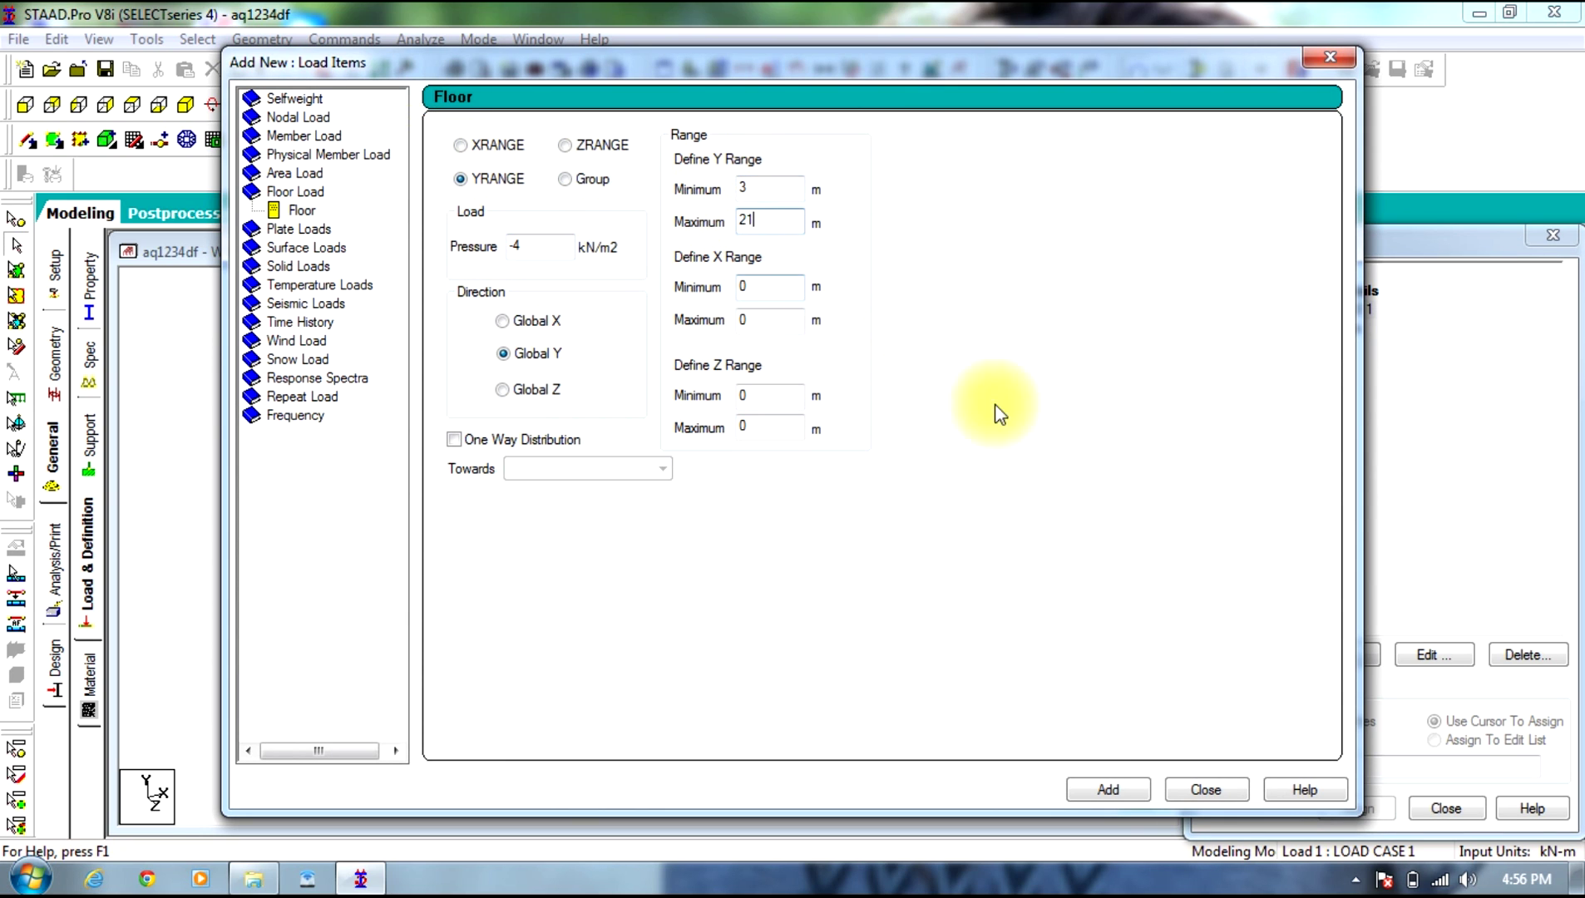
left_click(1099, 794)
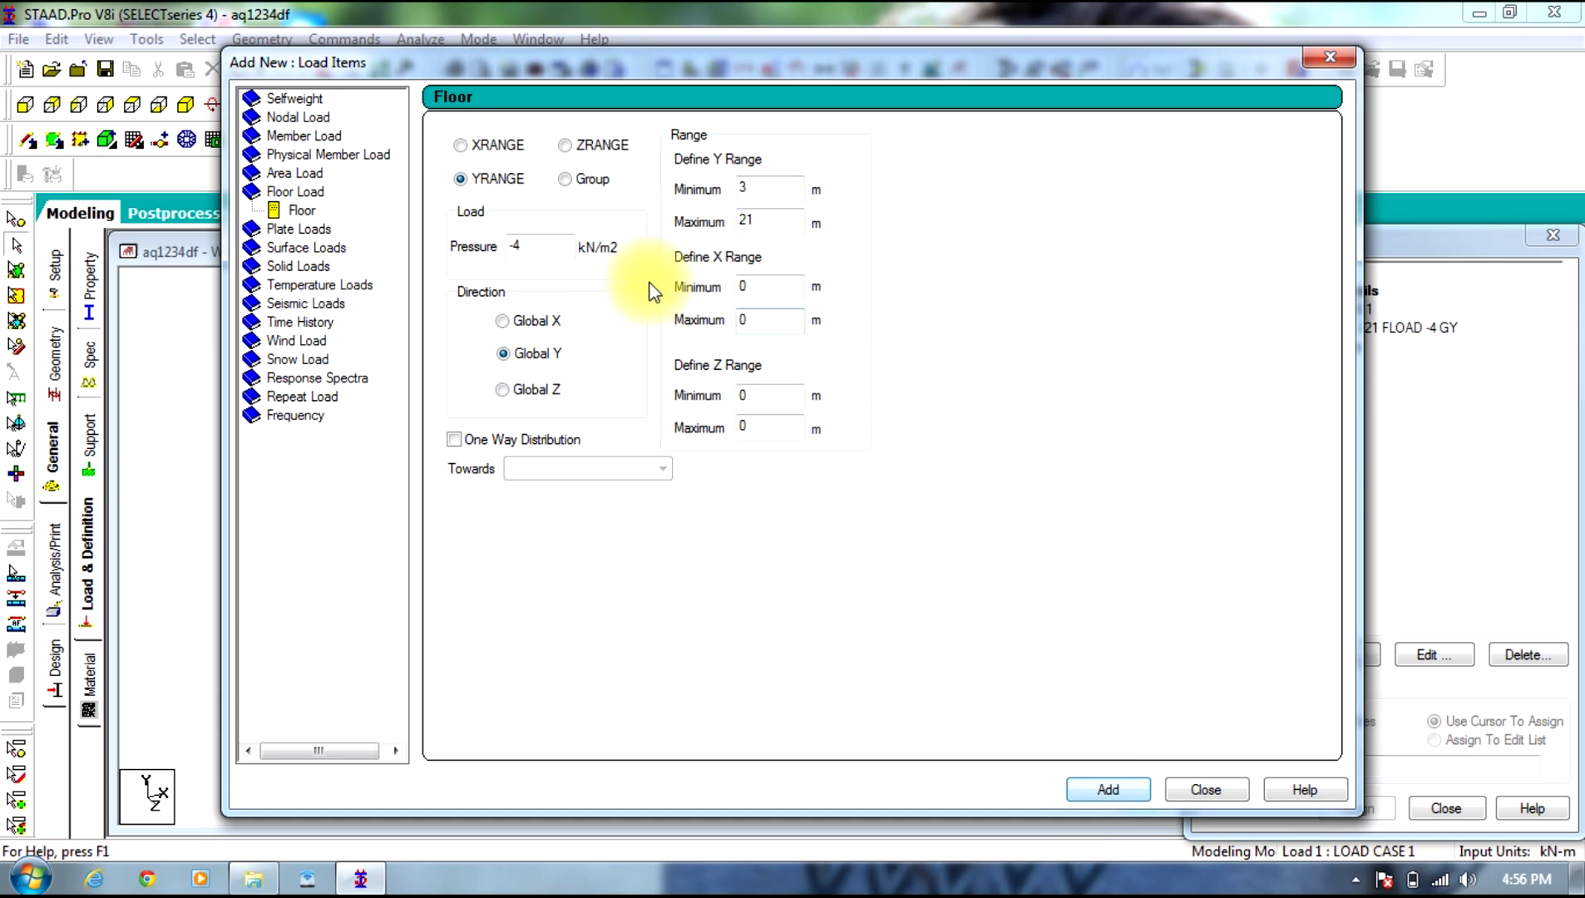
Step: Add a second floor load of -2 kN/m2 over the same Y range to load case 1 and finish its load items
double_click(518, 245)
type("-")
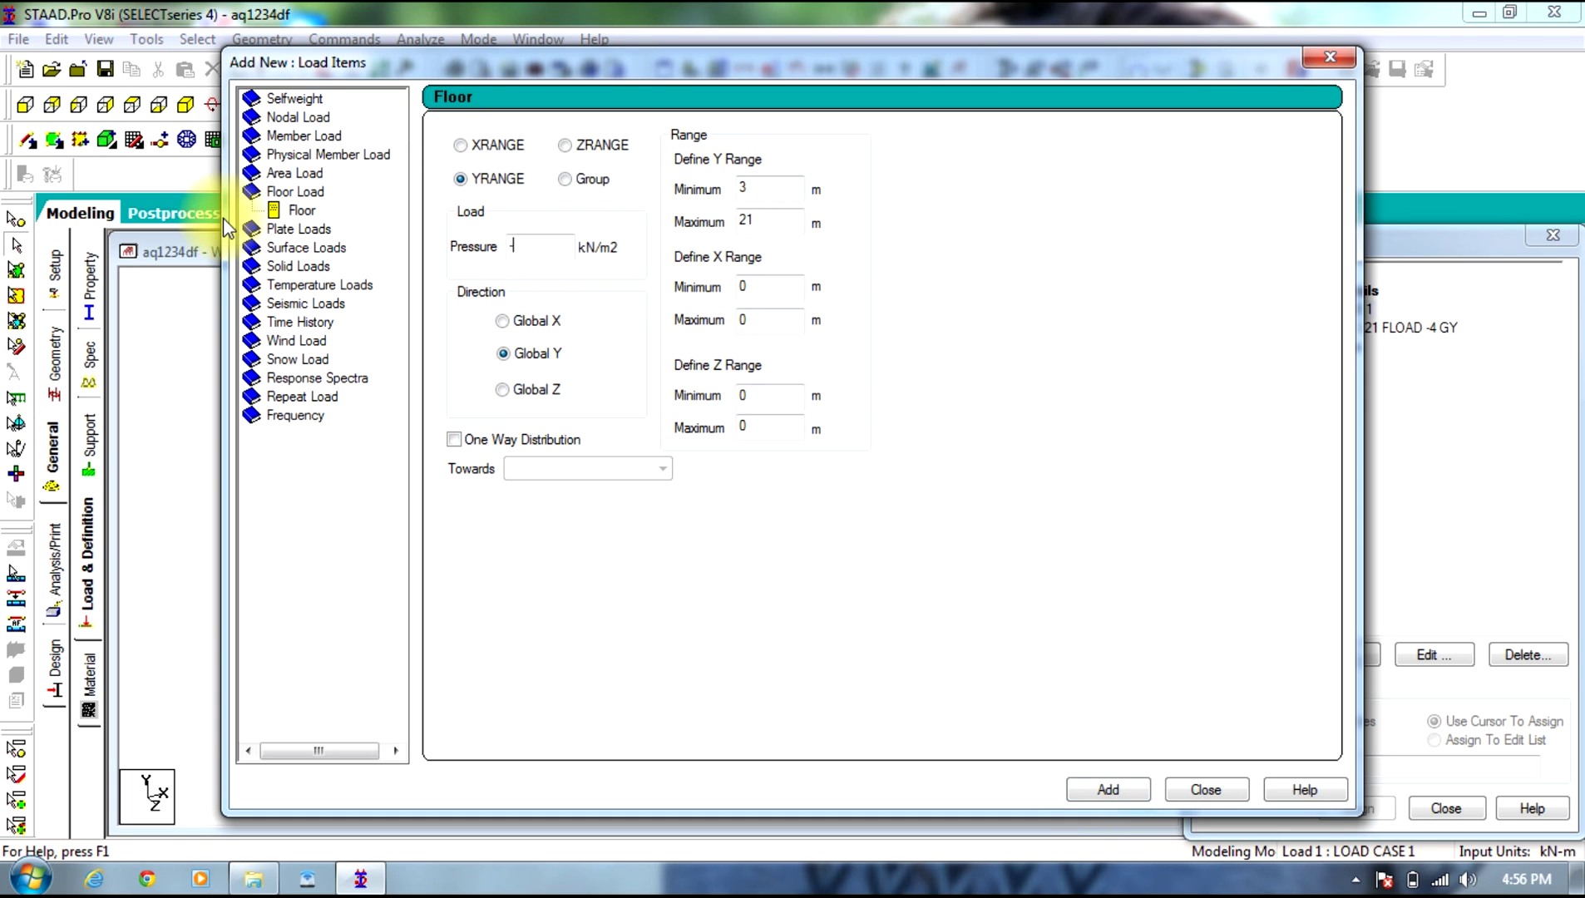
type("2")
left_click(1101, 788)
left_click(1216, 789)
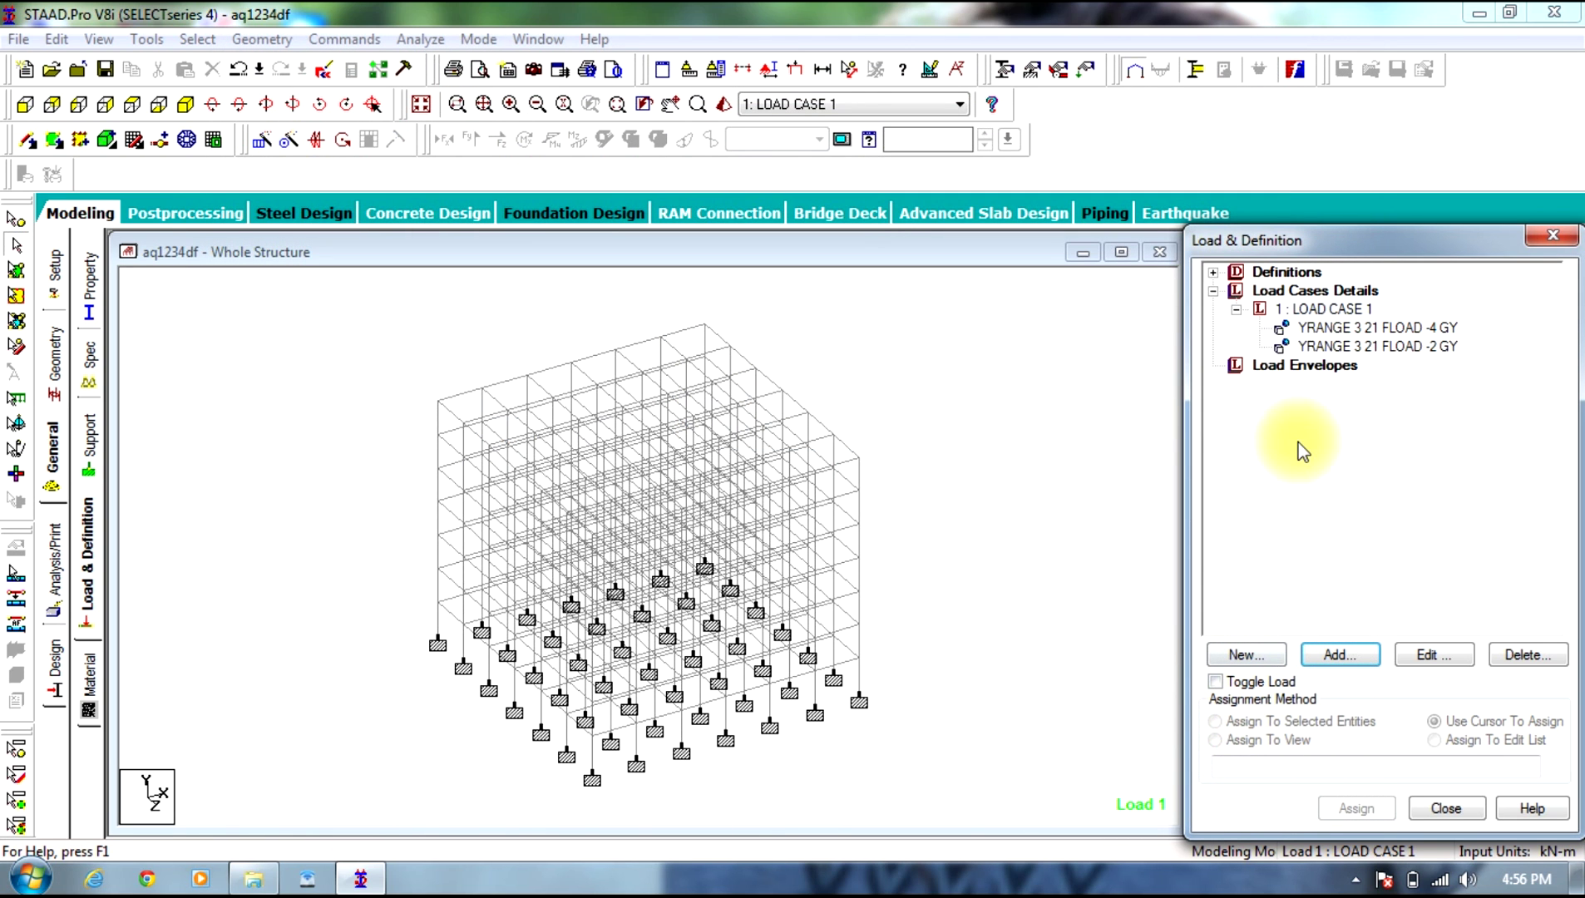
Step: Create primary load case 2 with the title LOAD CASE 2--------RS
left_click(1234, 311)
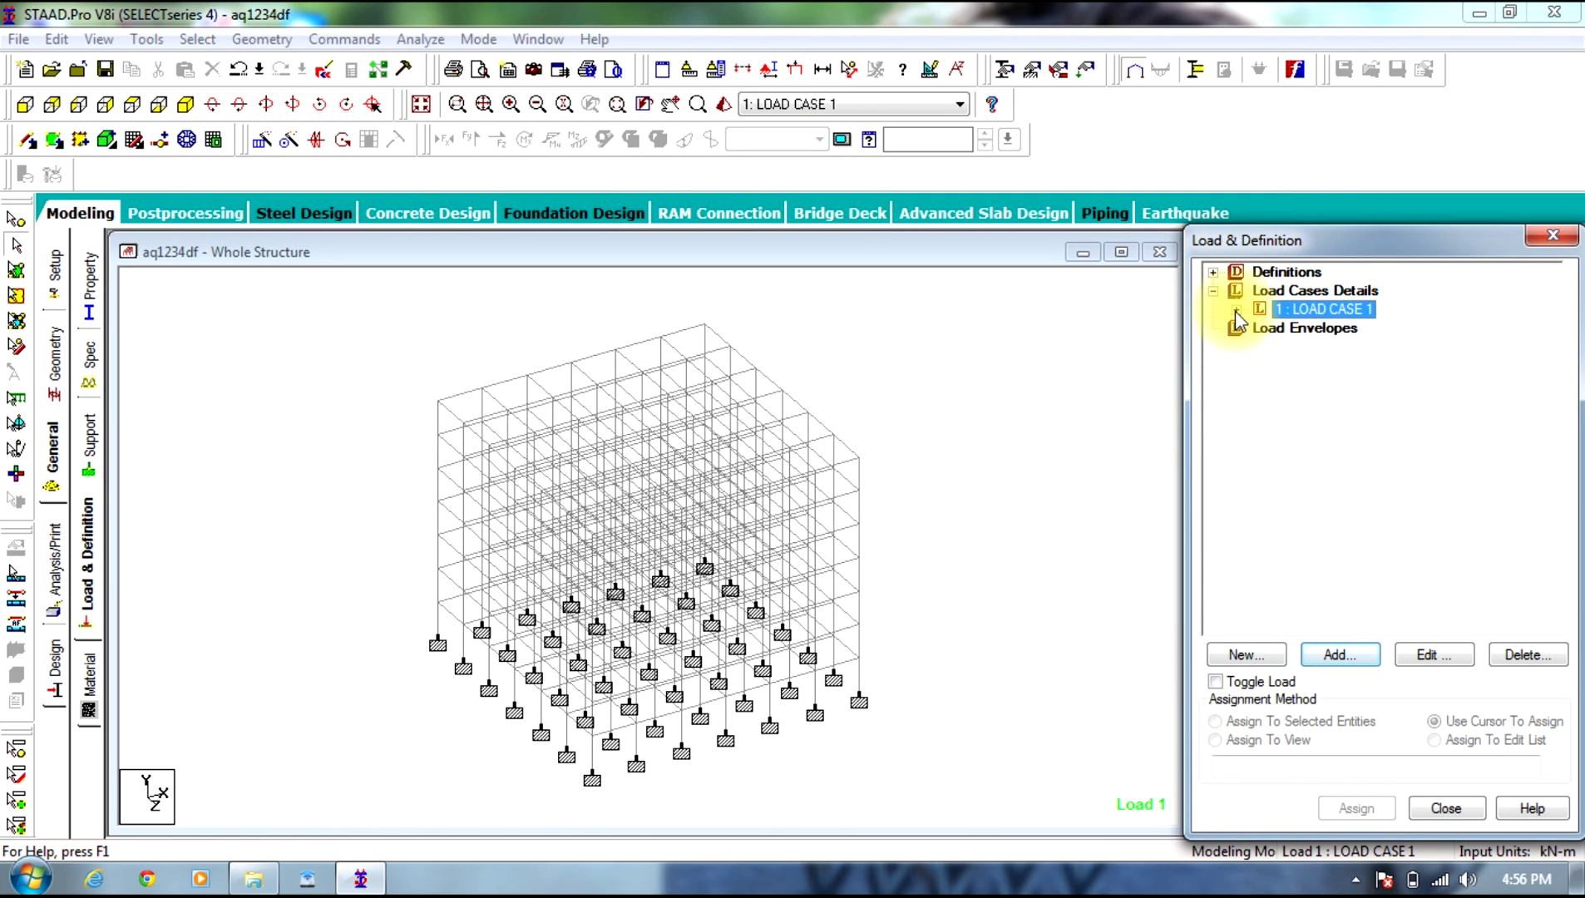
left_click(1309, 290)
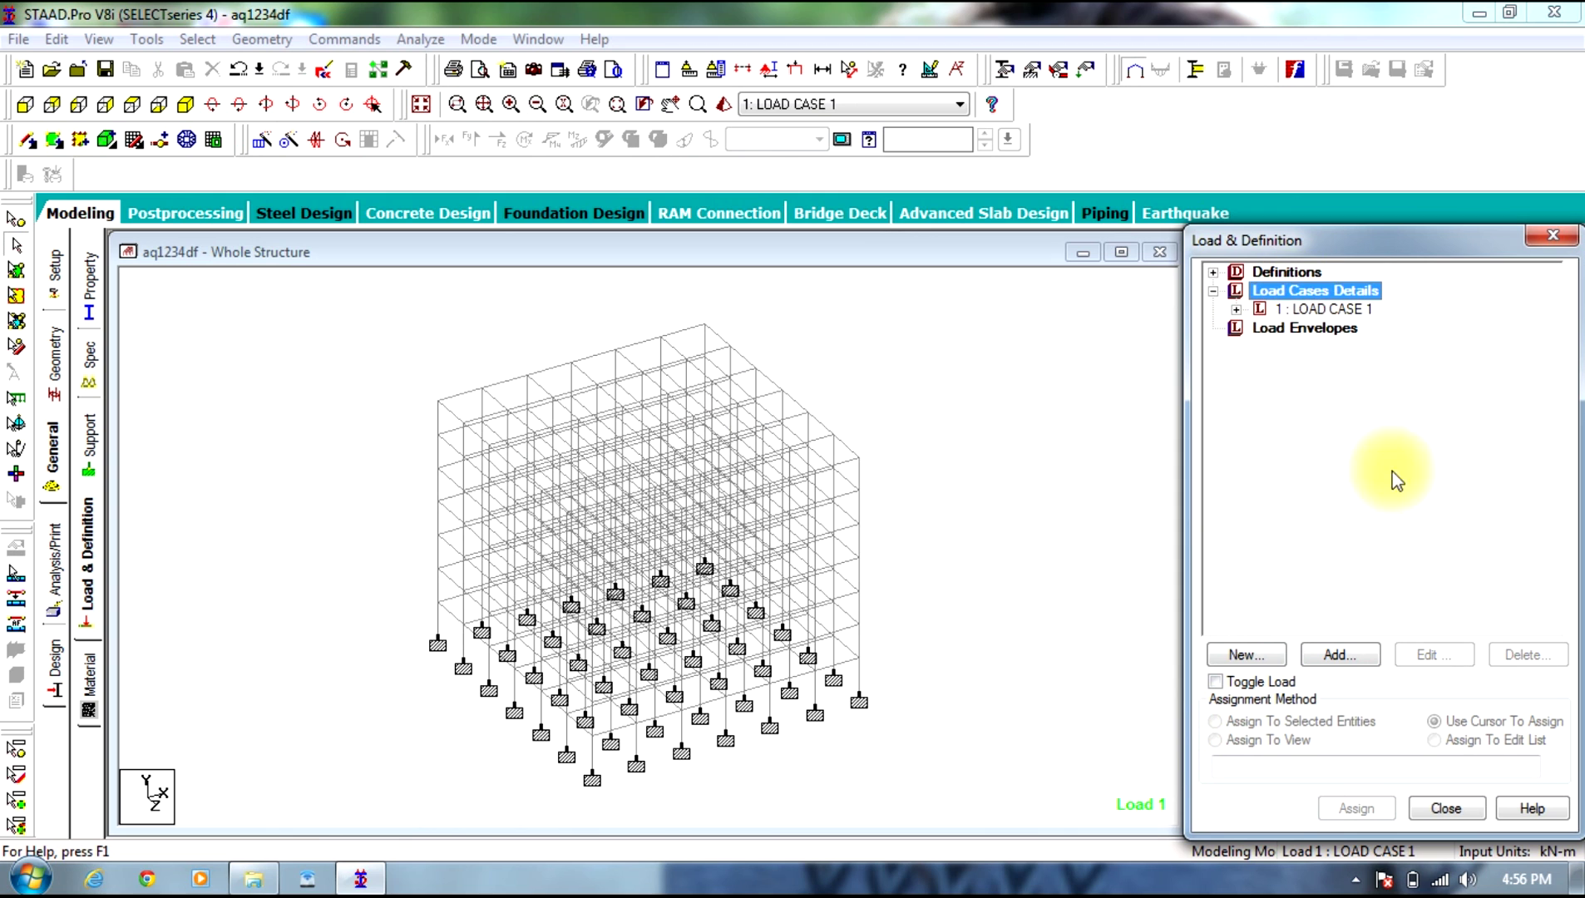
left_click(1341, 656)
left_click(681, 397)
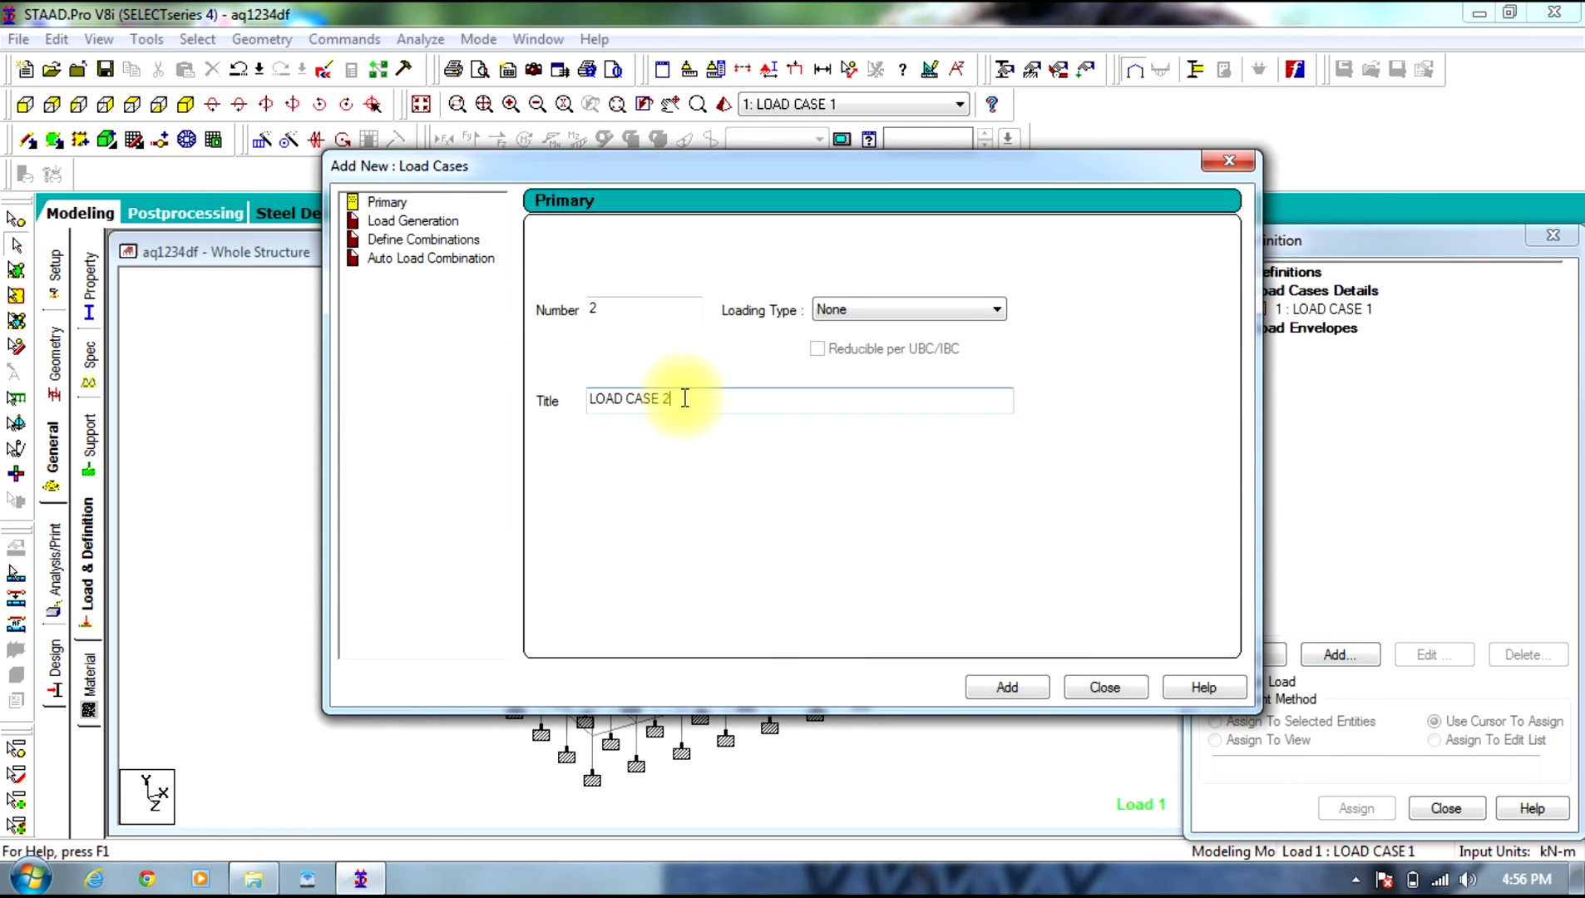
type("--------RS")
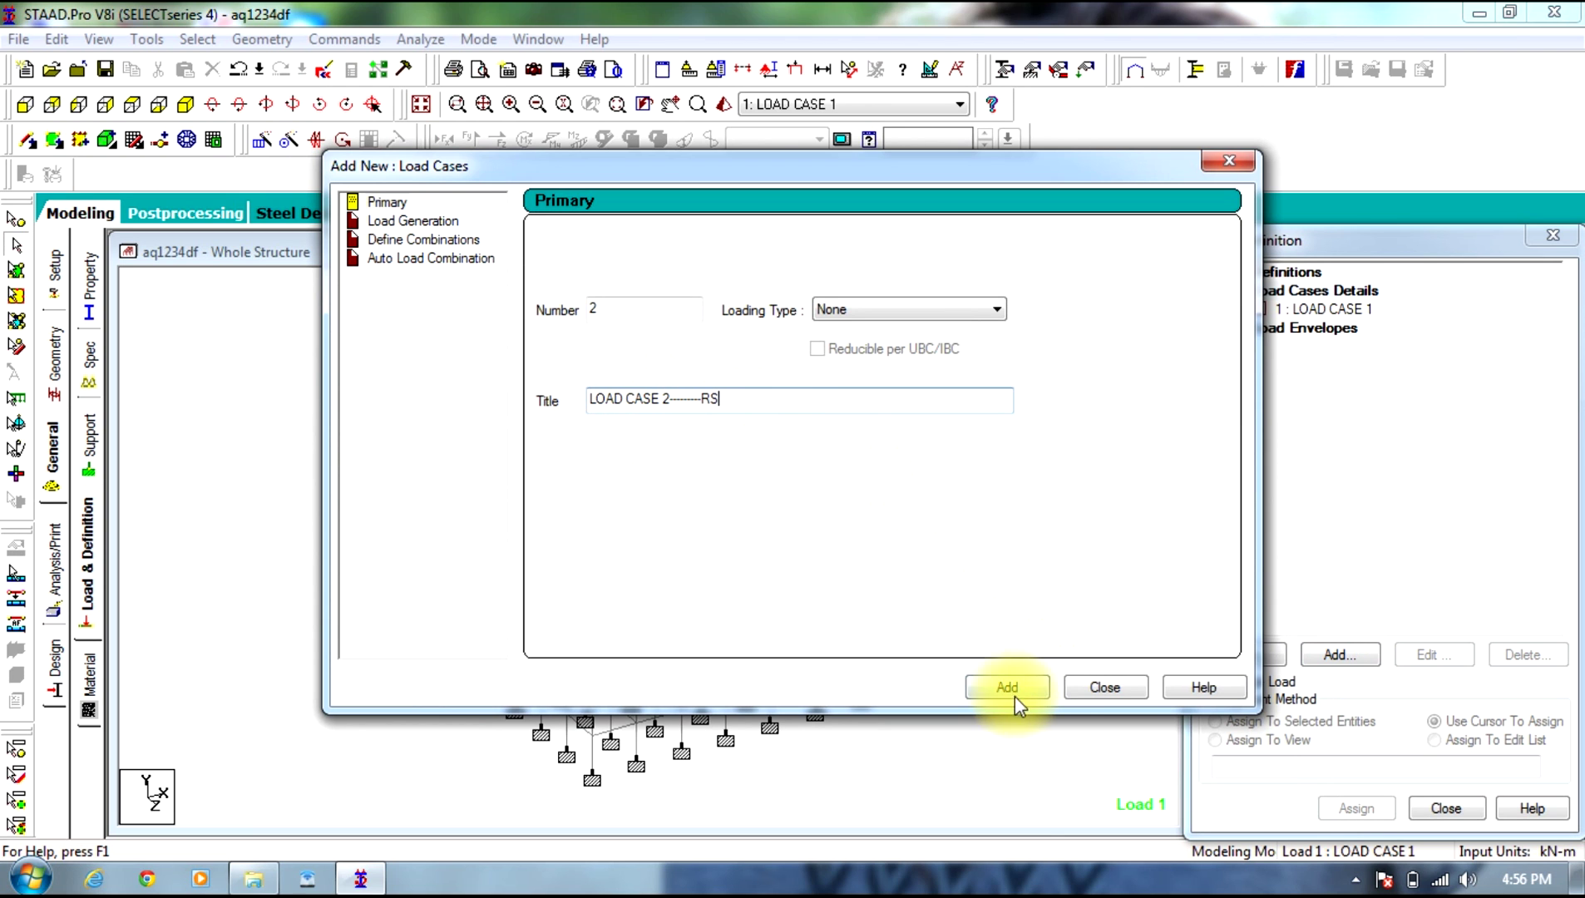
left_click(1007, 687)
left_click(1102, 685)
Step: Add self weight loads with factor 1 in the X, Y and Z directions to load case 2
left_click(1334, 327)
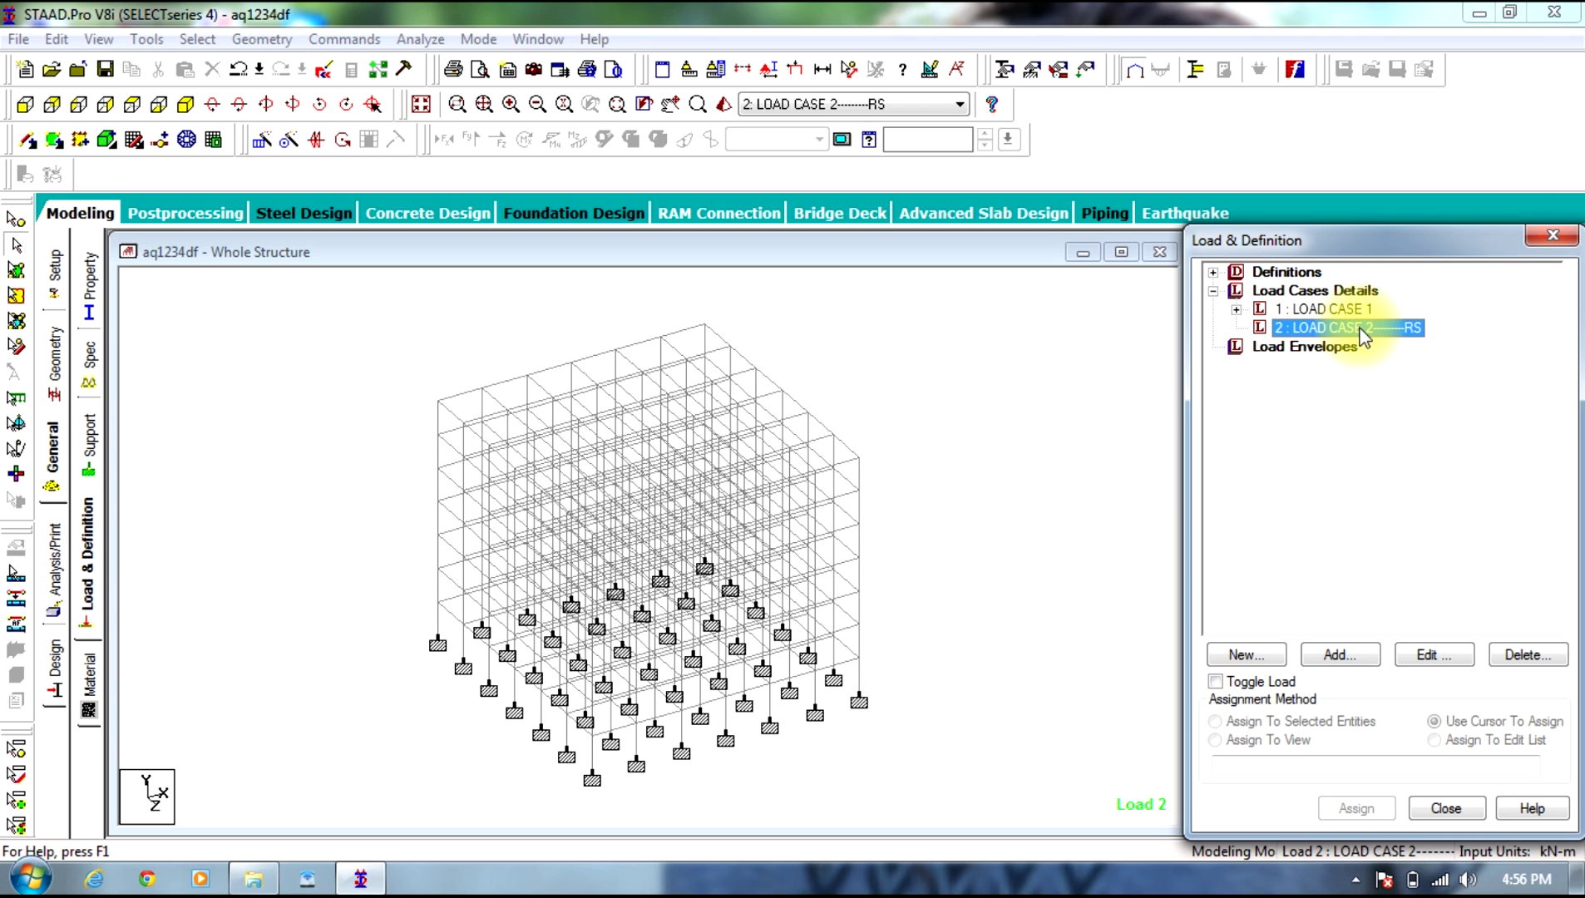
left_click(1339, 654)
left_click(324, 118)
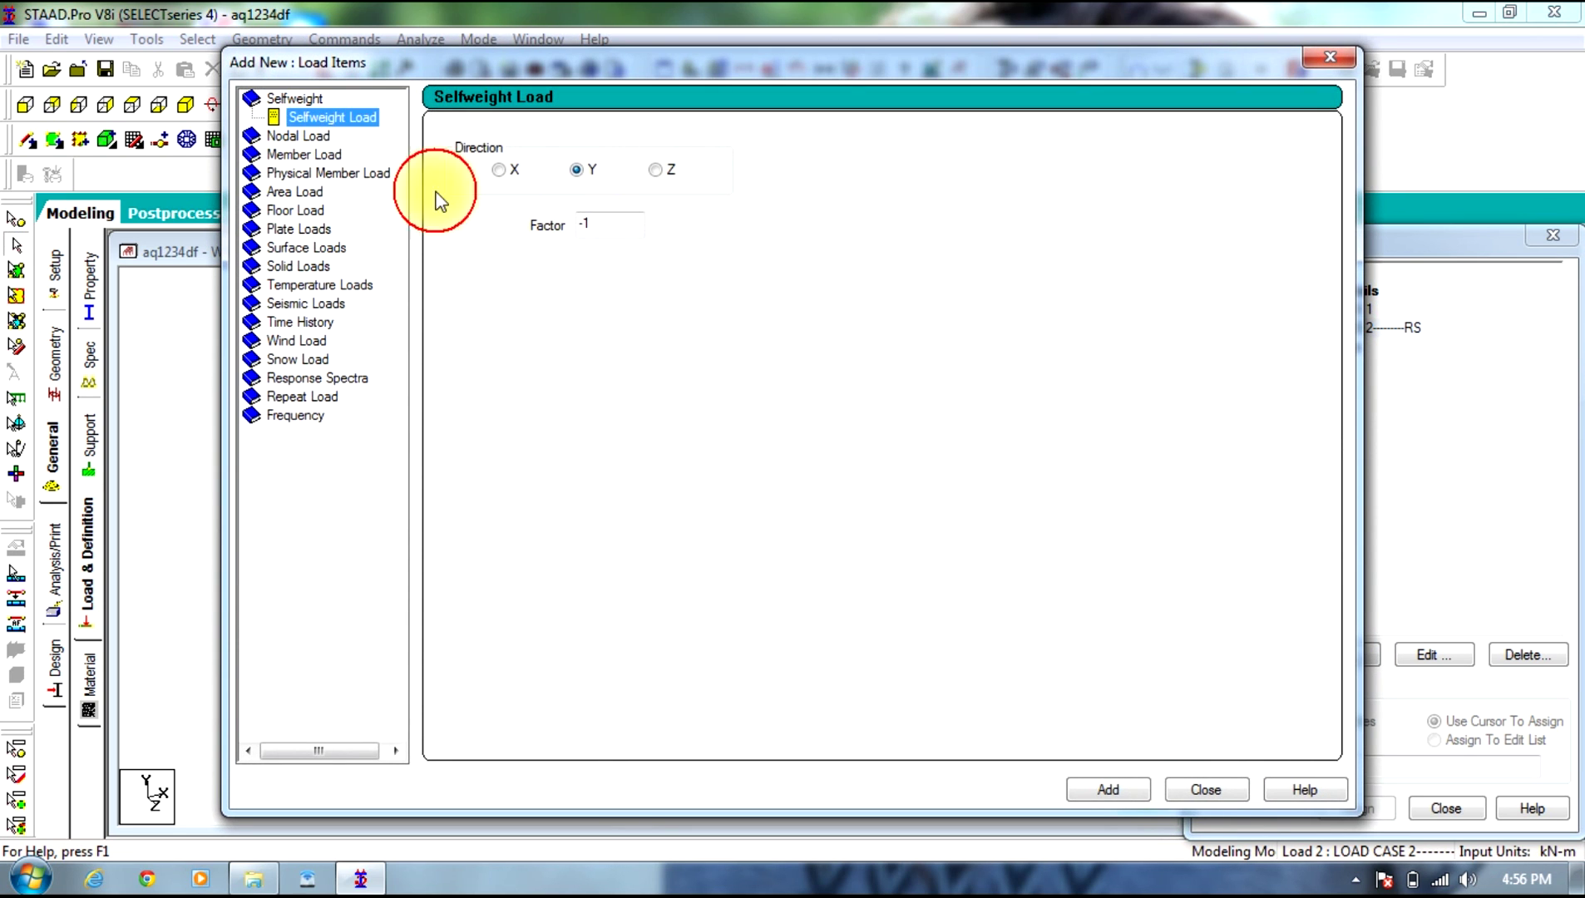
left_click(498, 170)
key("Tab")
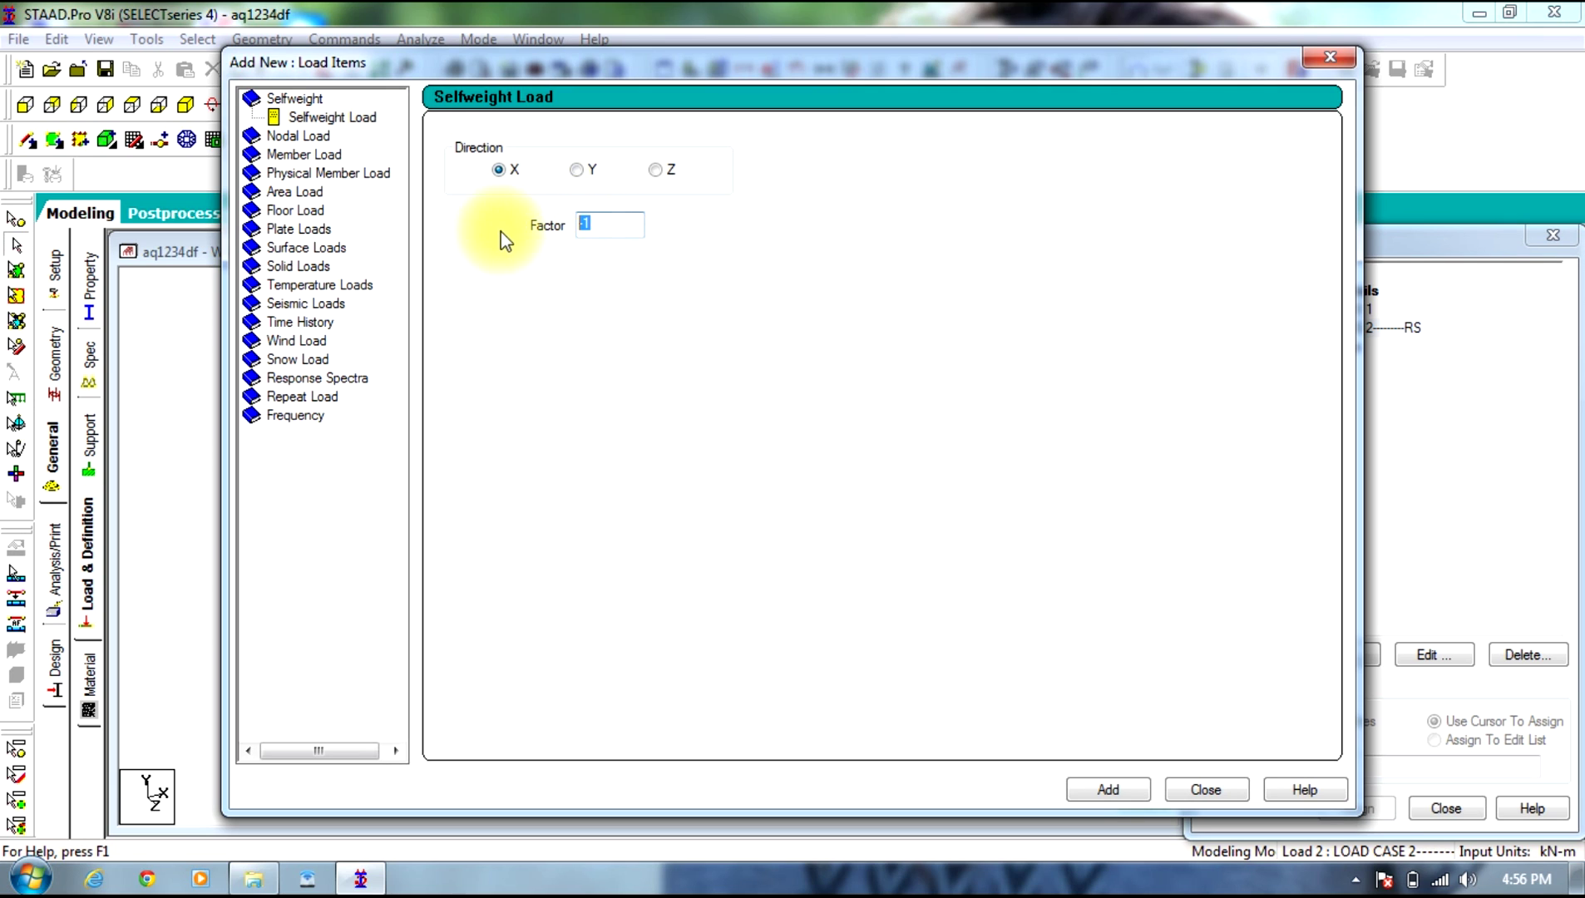
left_click(1091, 785)
left_click(576, 177)
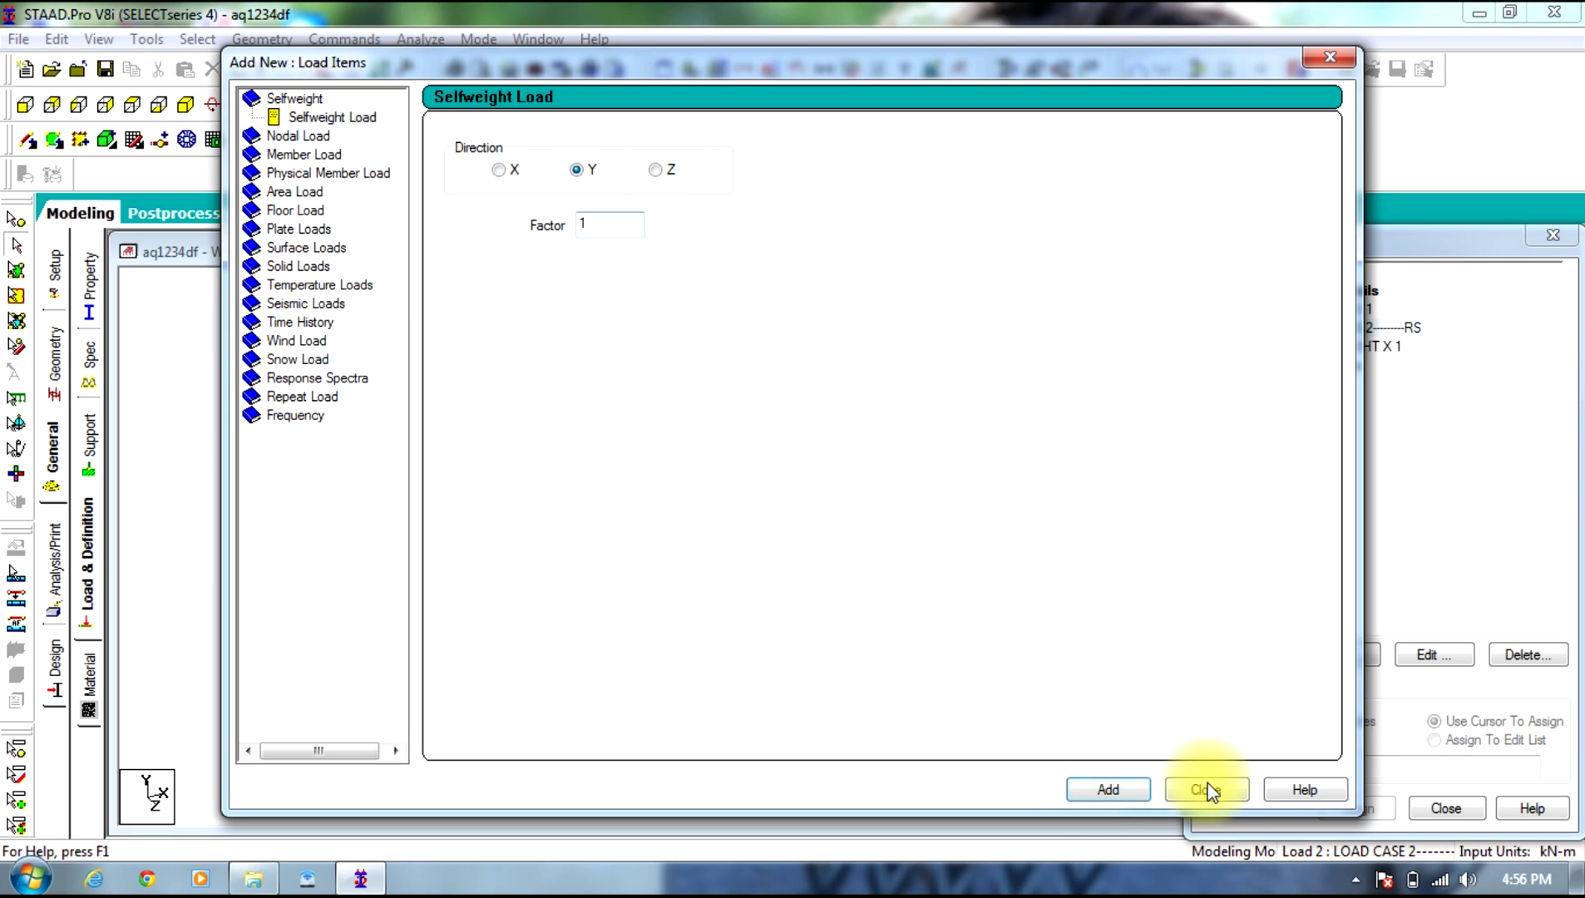
left_click(1108, 788)
left_click(662, 177)
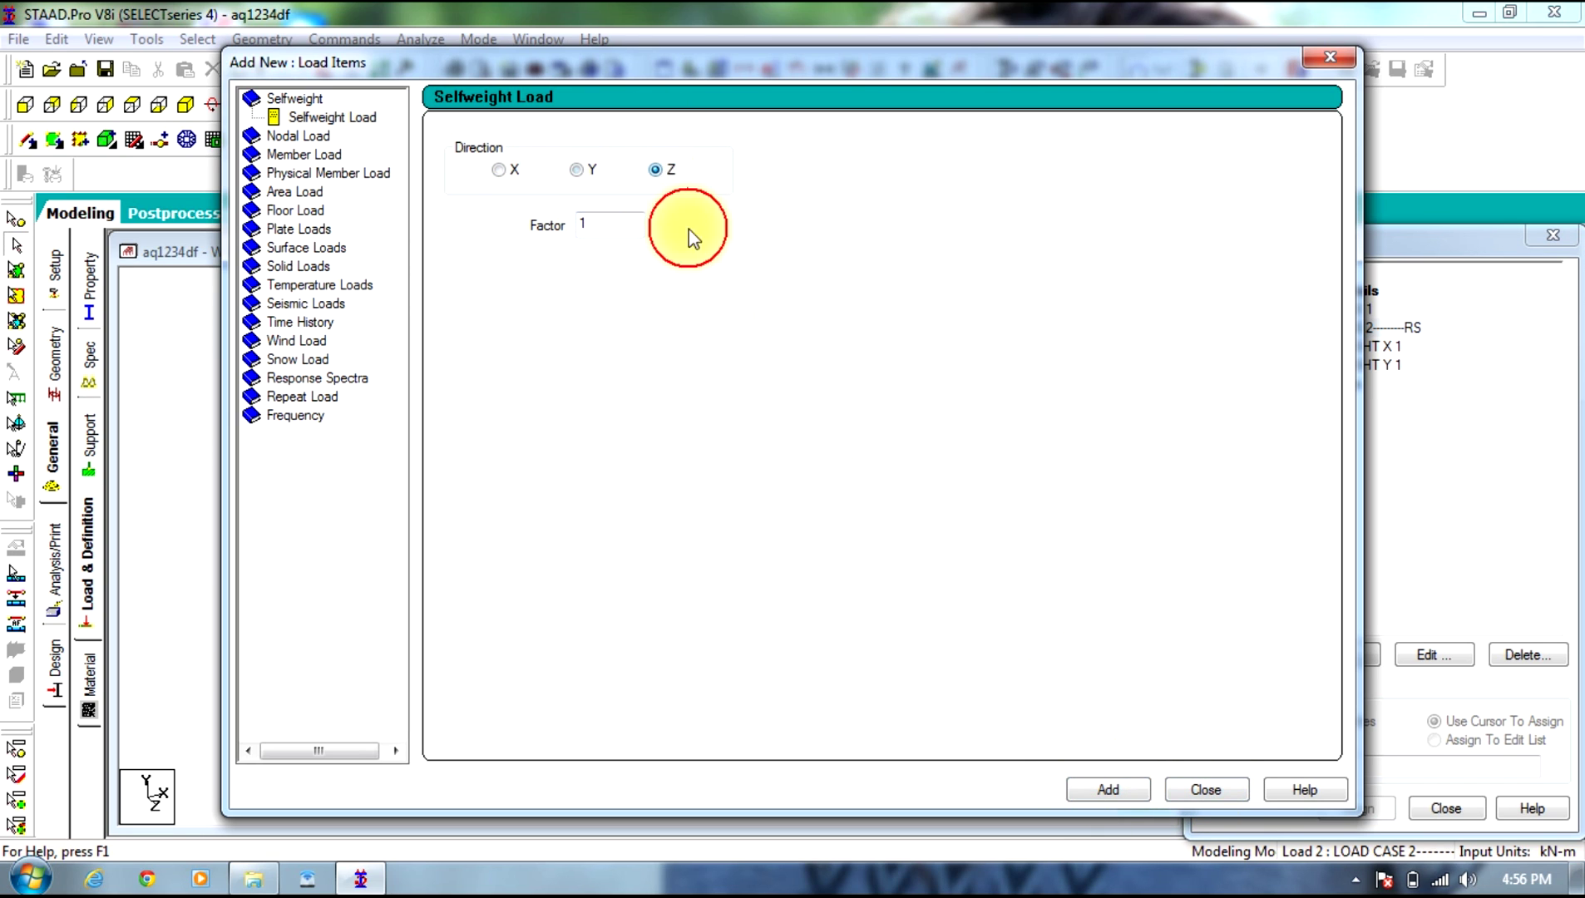
Step: Add a floor load of 4 kN/m2 in Global X over the Y range 3 to 21 m to load case 2
left_click(284, 213)
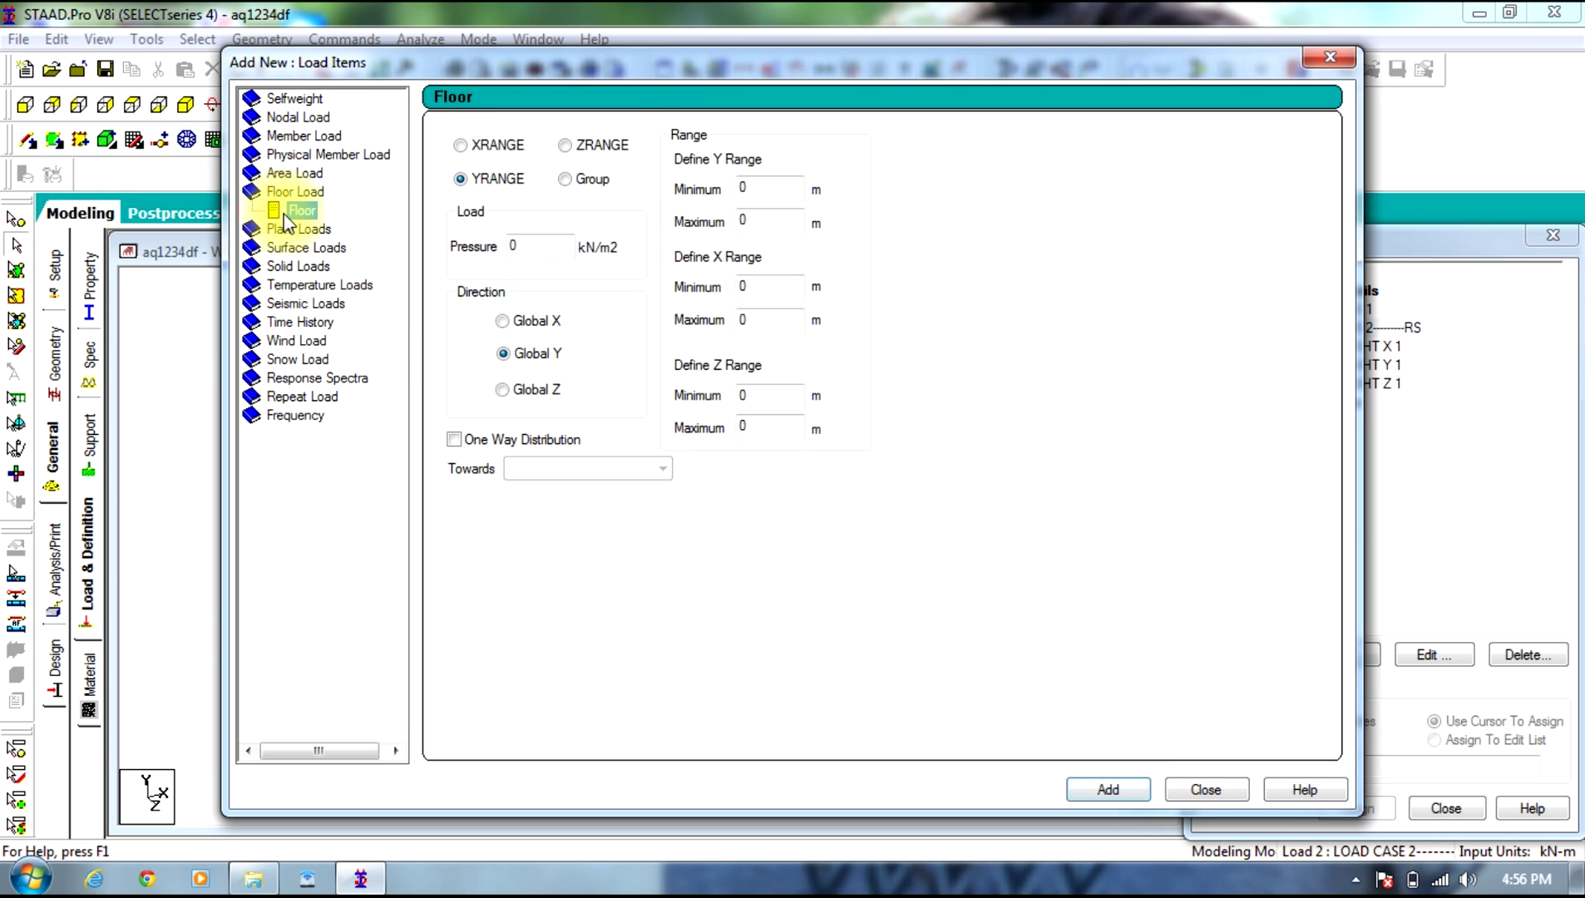
left_click(558, 247)
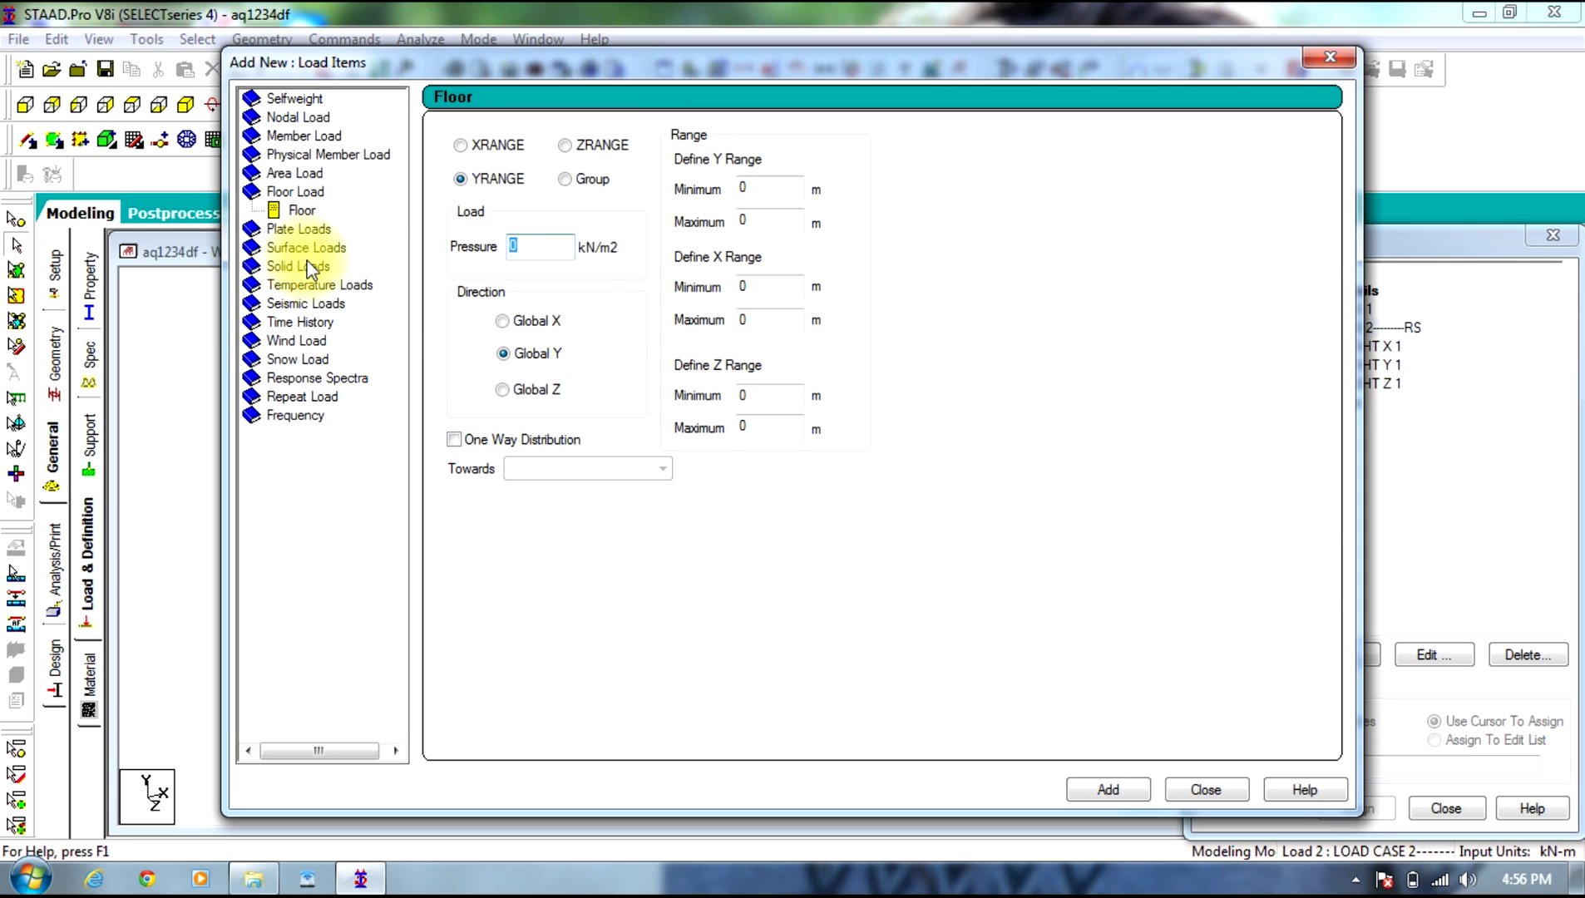
type("4")
left_click(759, 188)
type("3")
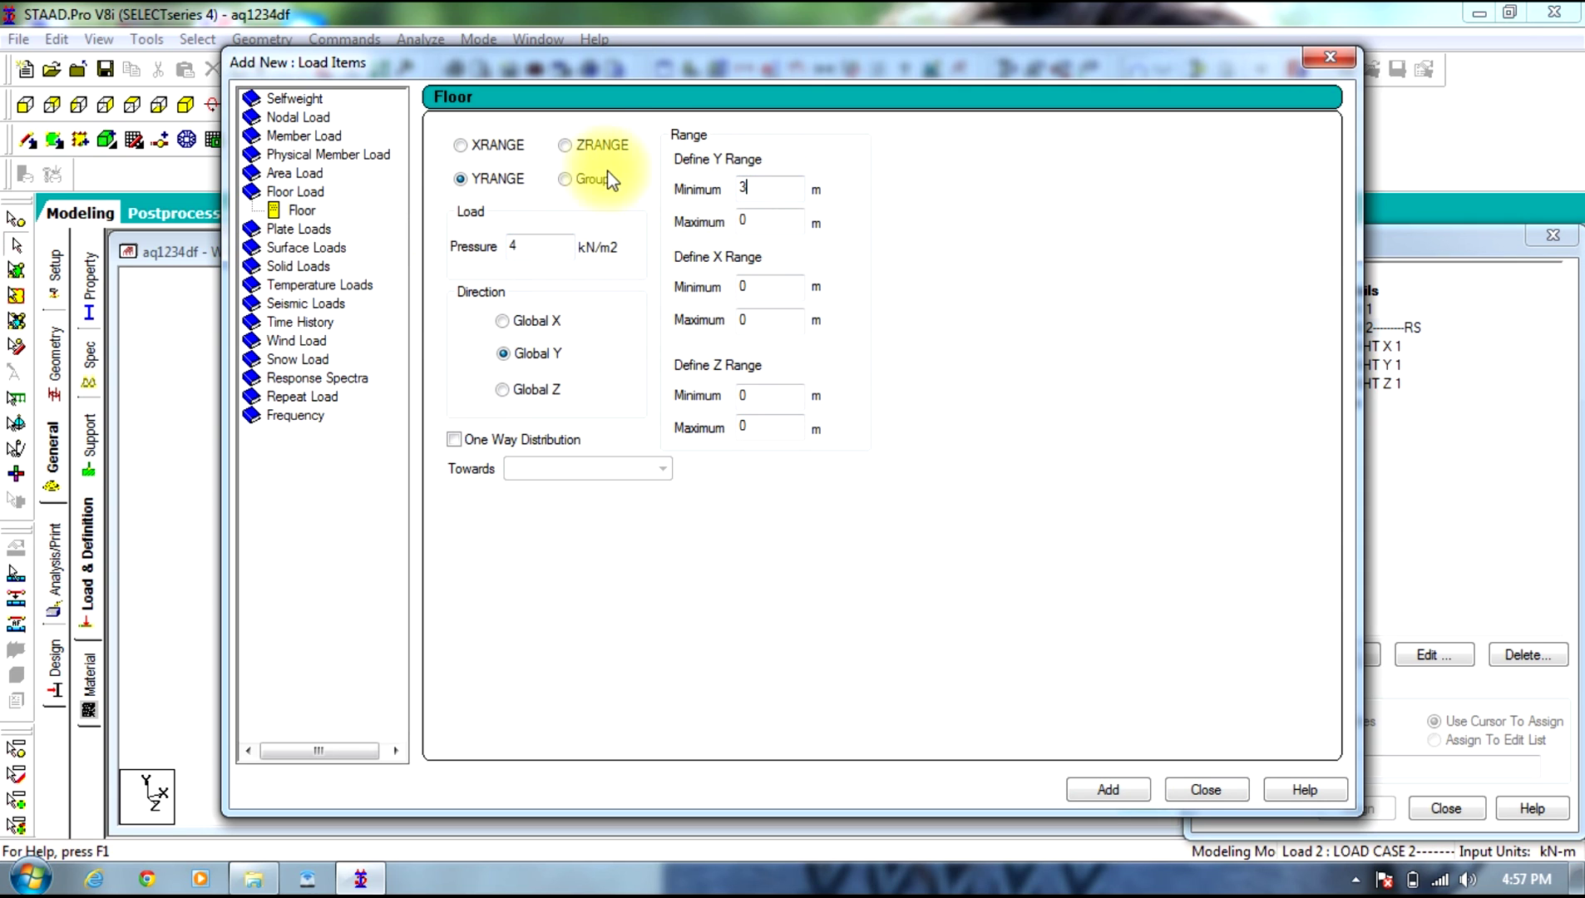
left_click(753, 220)
type("21")
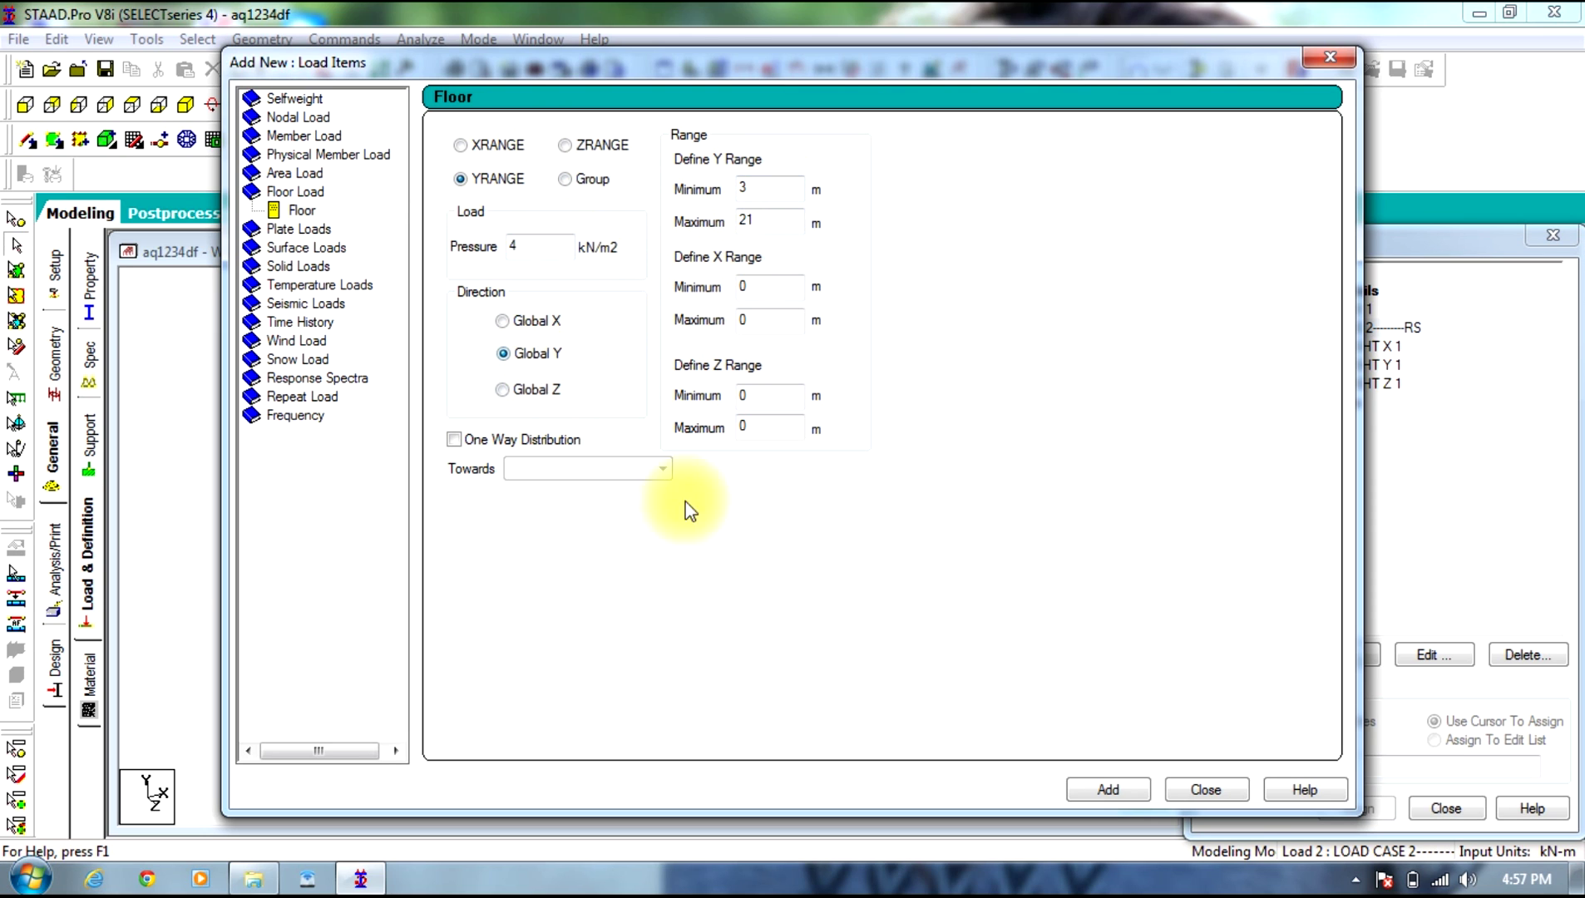
left_click(504, 320)
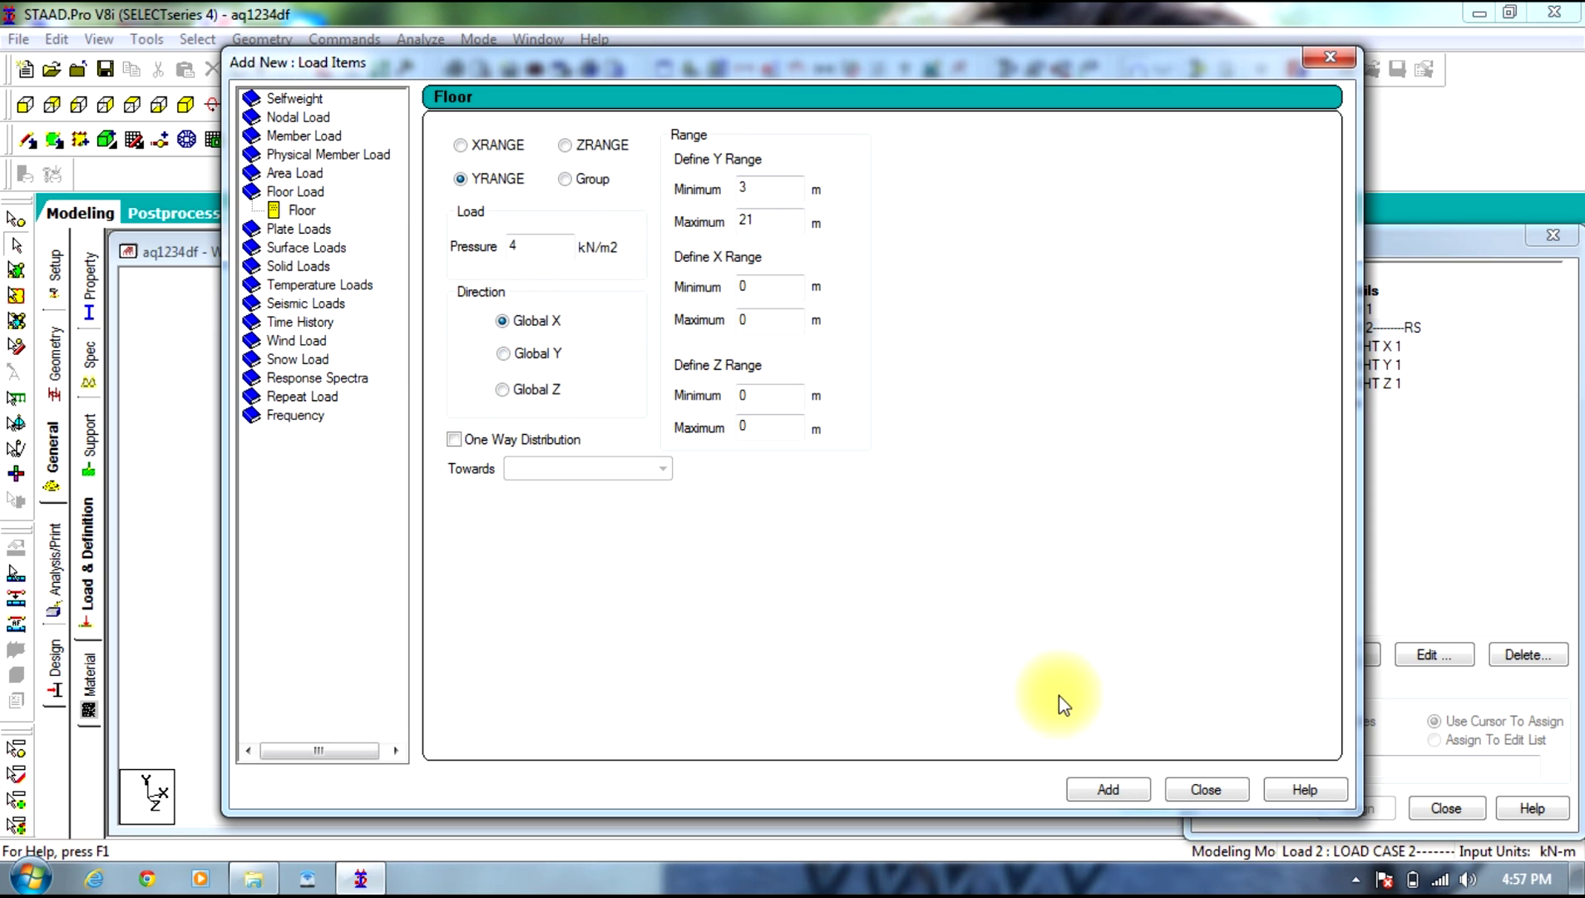
left_click(1112, 791)
Step: Add the same 4 kN/m2 floor load in the Global Y and Global Z directions
left_click(502, 353)
left_click(1093, 786)
left_click(502, 389)
left_click(1072, 794)
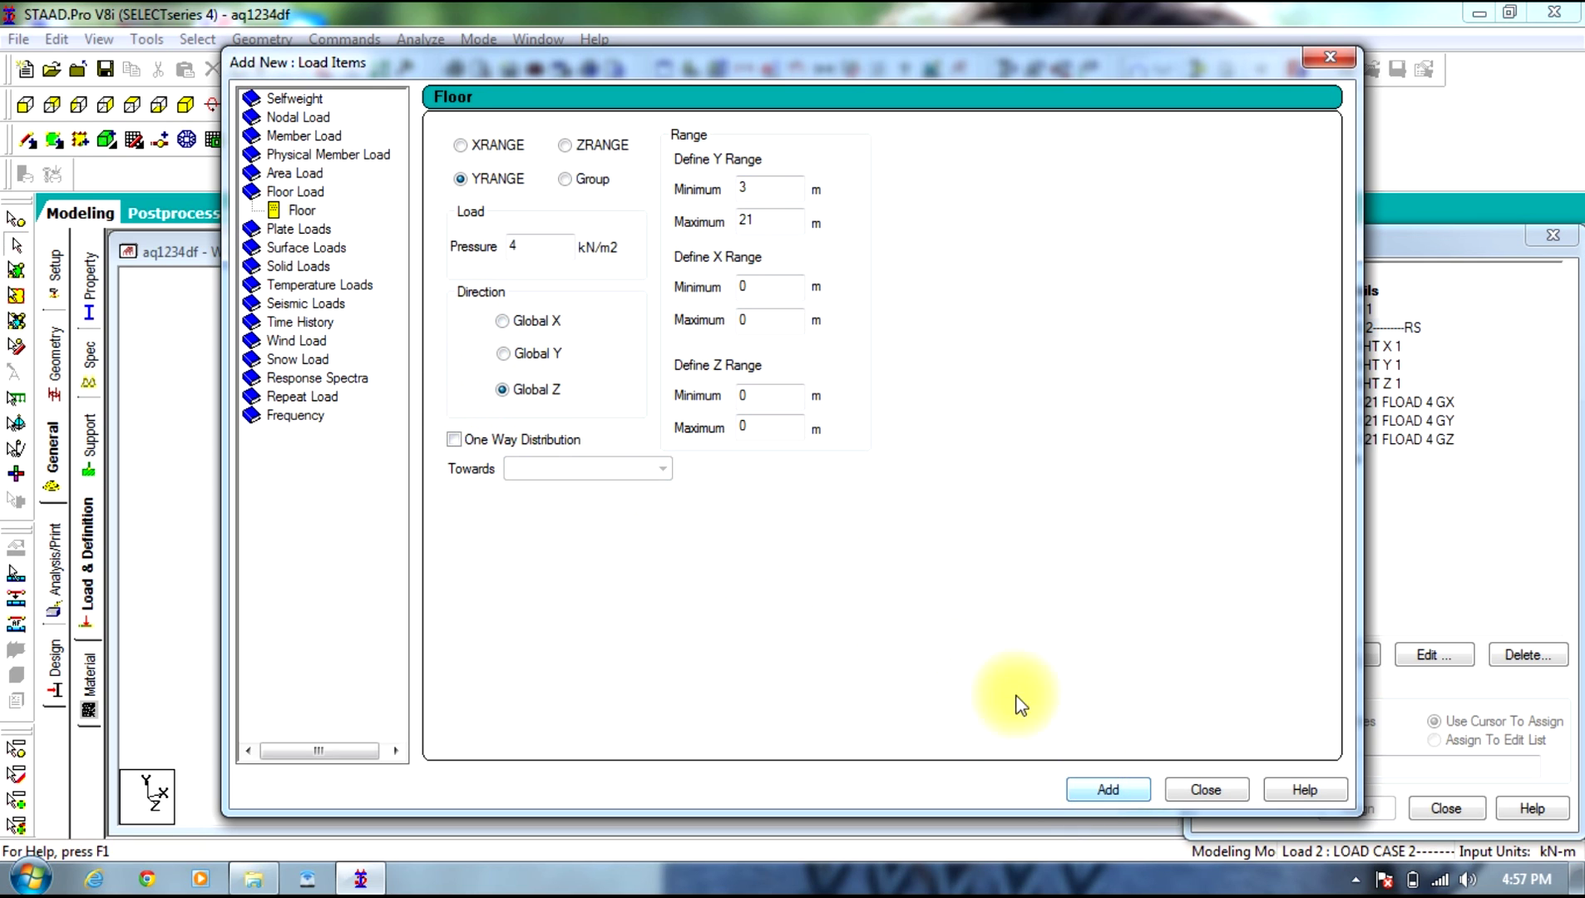
Step: Add floor loads of 2 kN/m2 in Global X, Y and Z over the same Y range and finish load case 2's items
double_click(537, 256)
type("2")
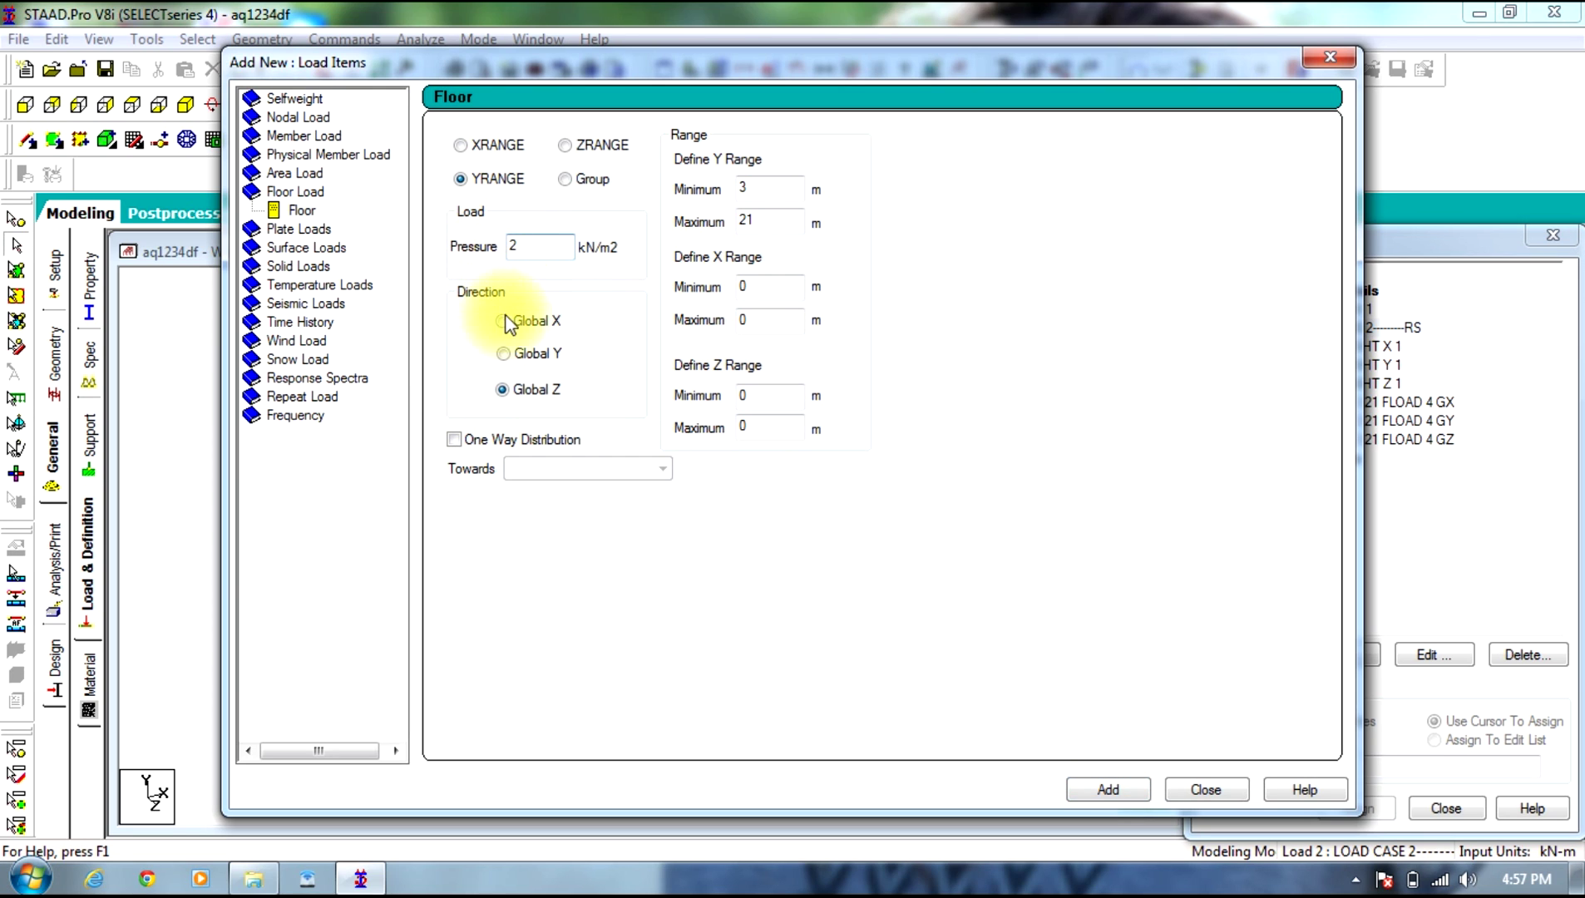
left_click(502, 321)
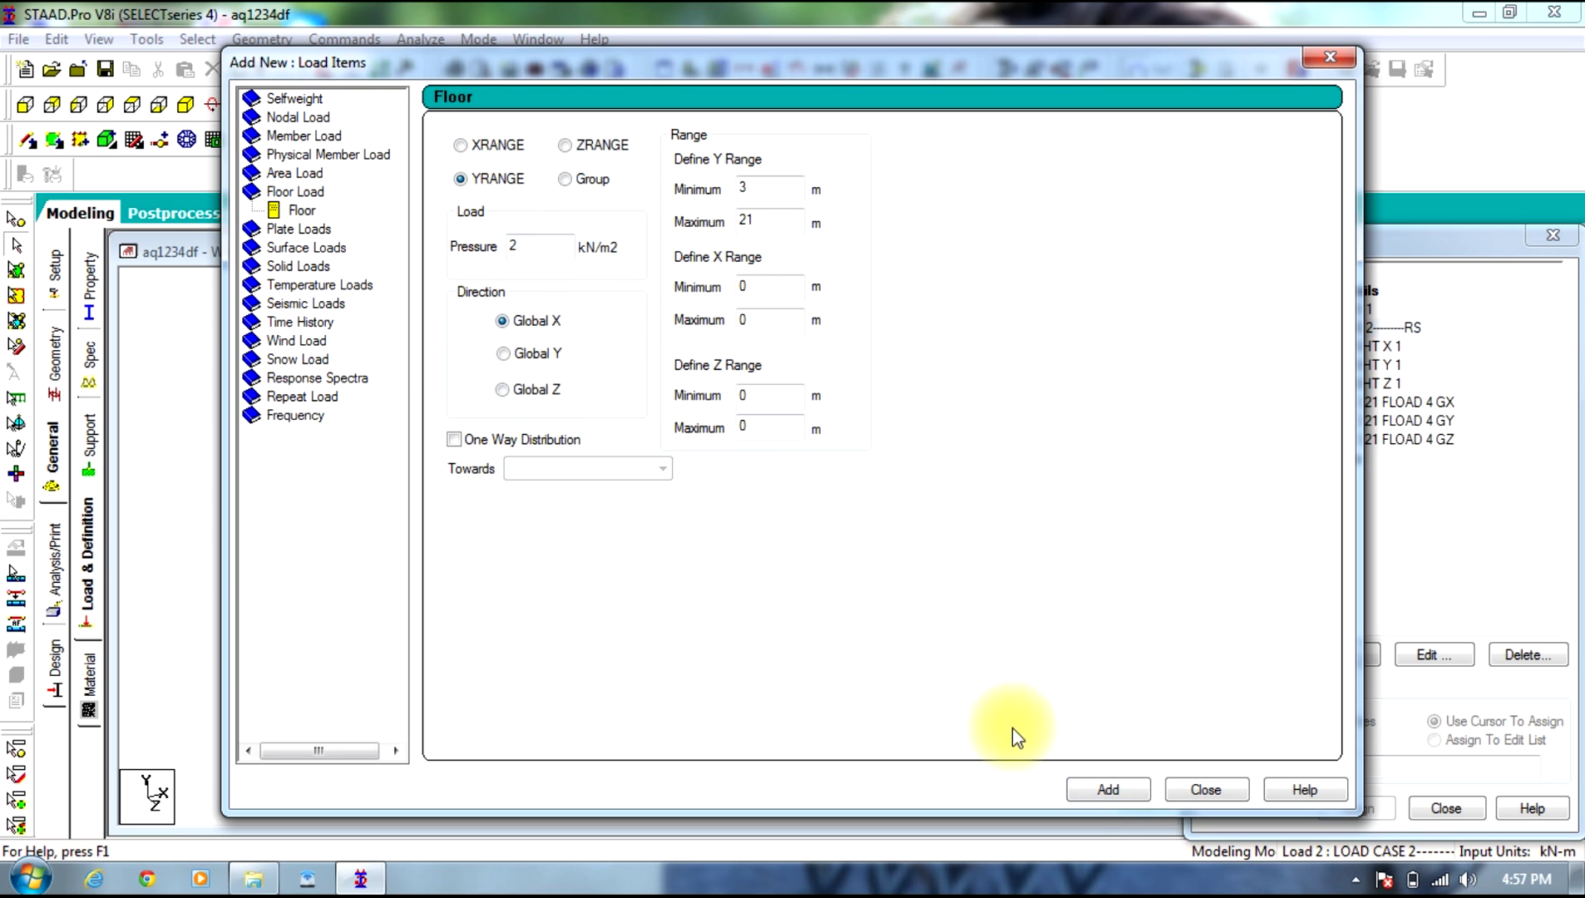
left_click(1089, 788)
left_click(503, 354)
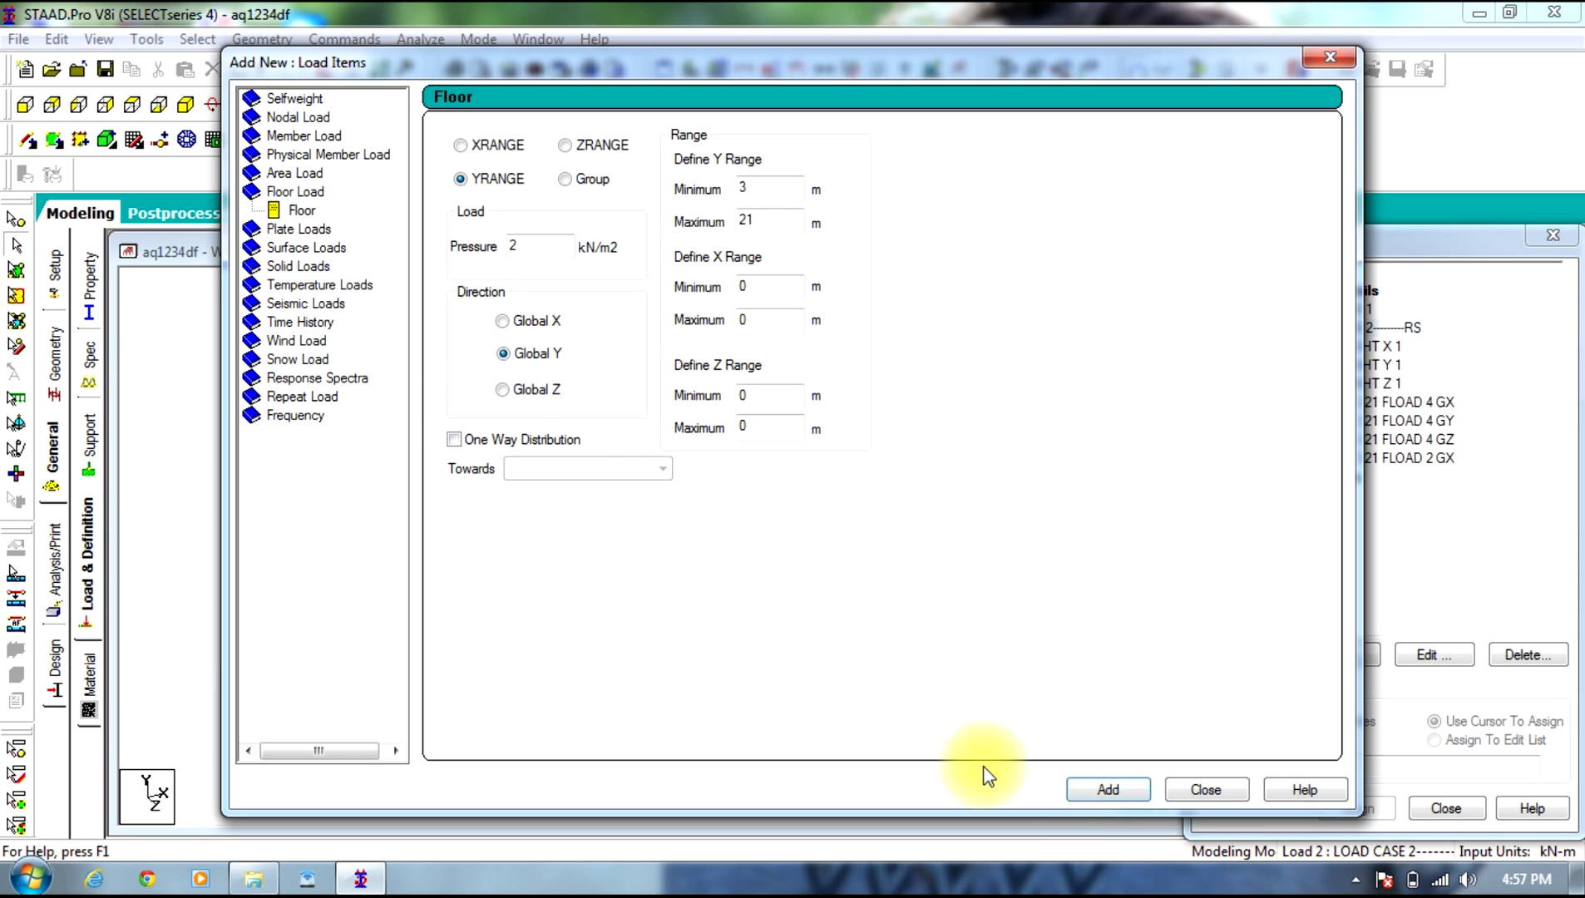
left_click(1098, 788)
left_click(504, 390)
left_click(1108, 788)
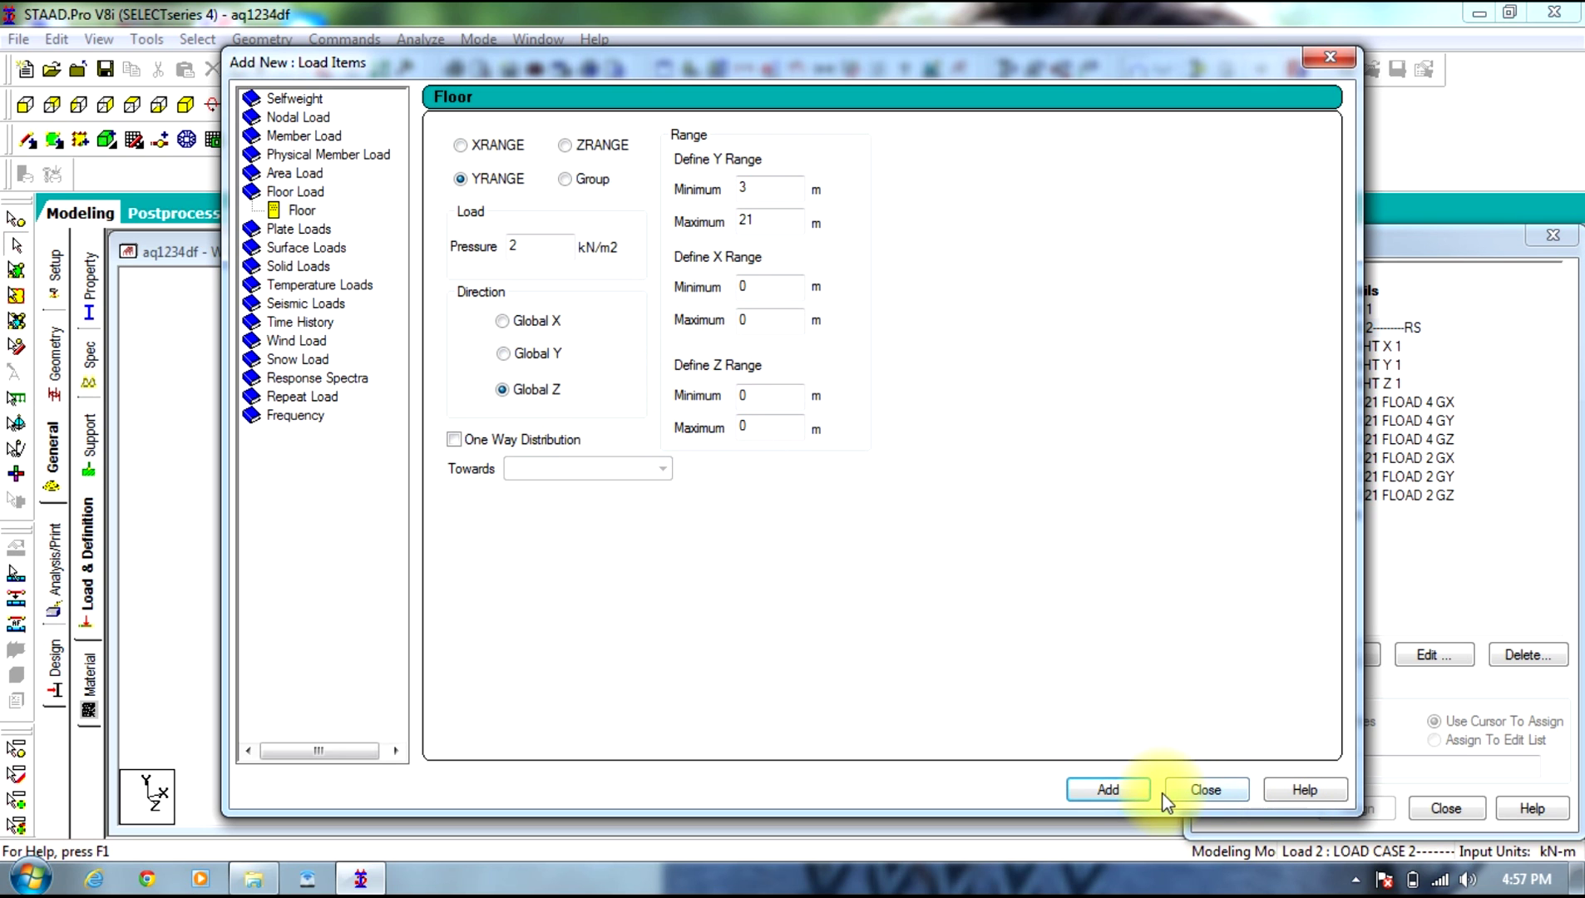
left_click(1195, 789)
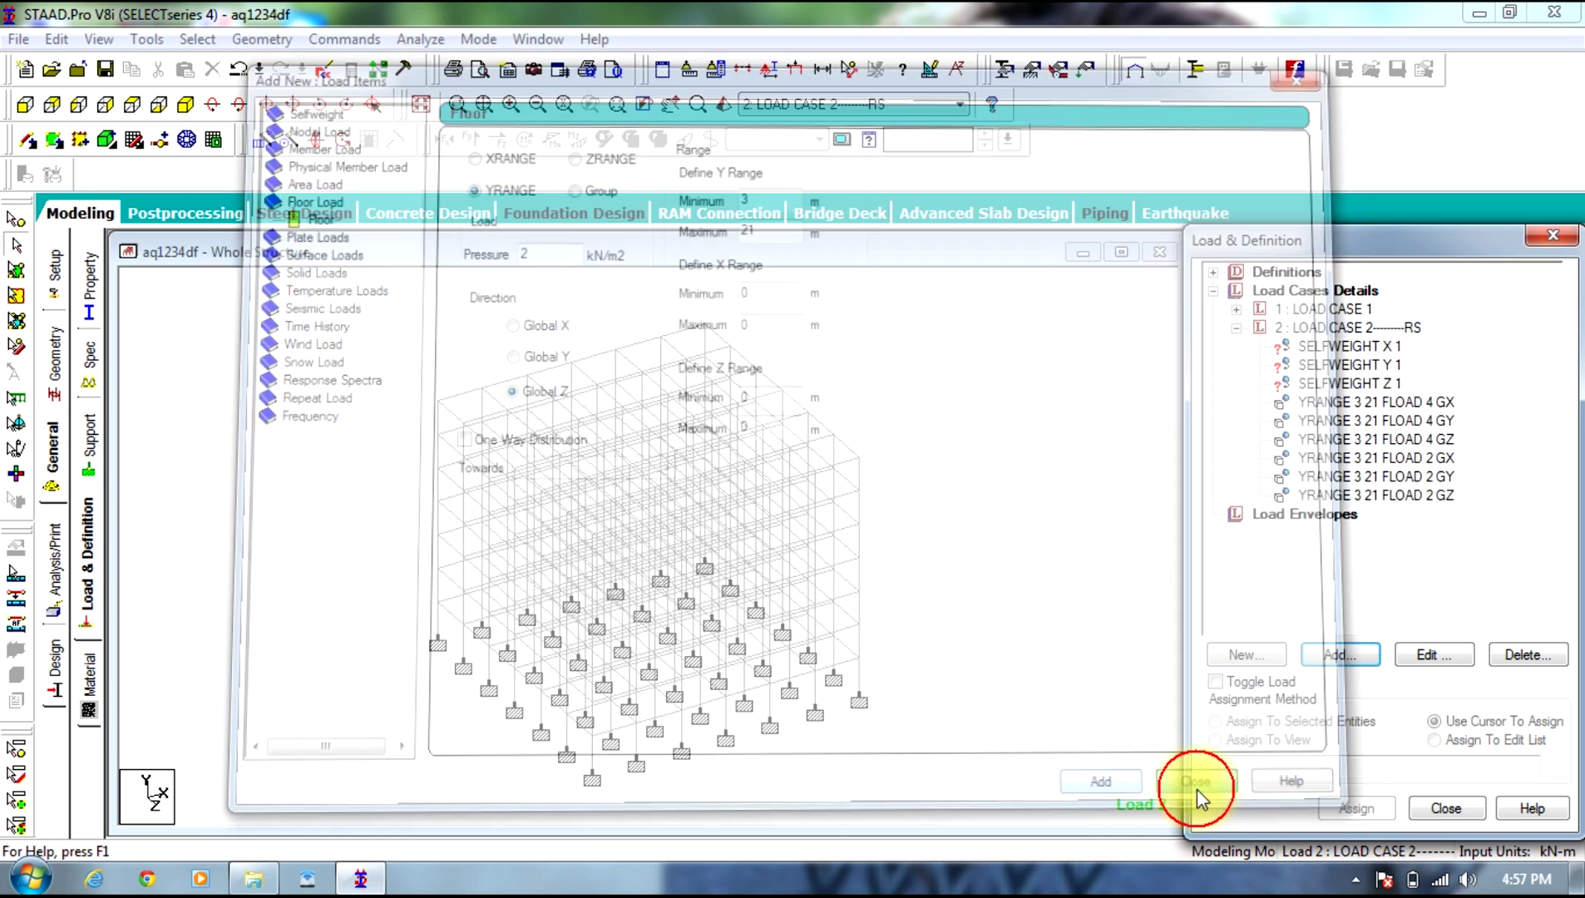
Step: Assign the X-direction self weight of load case 2 to all members in the view
left_click(1321, 354)
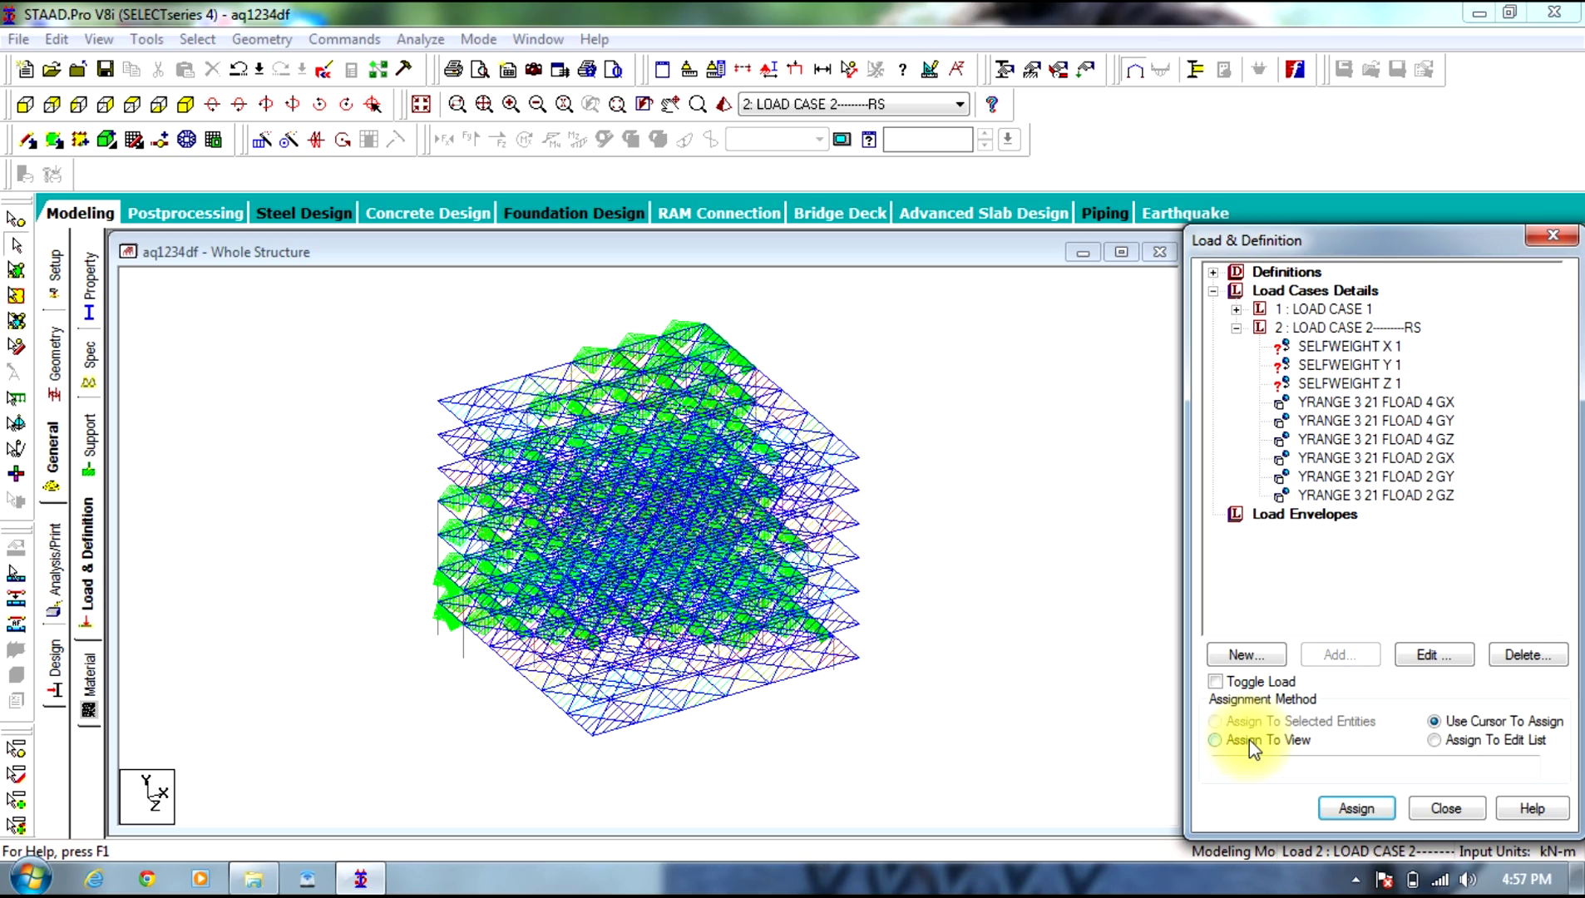
left_click(1215, 740)
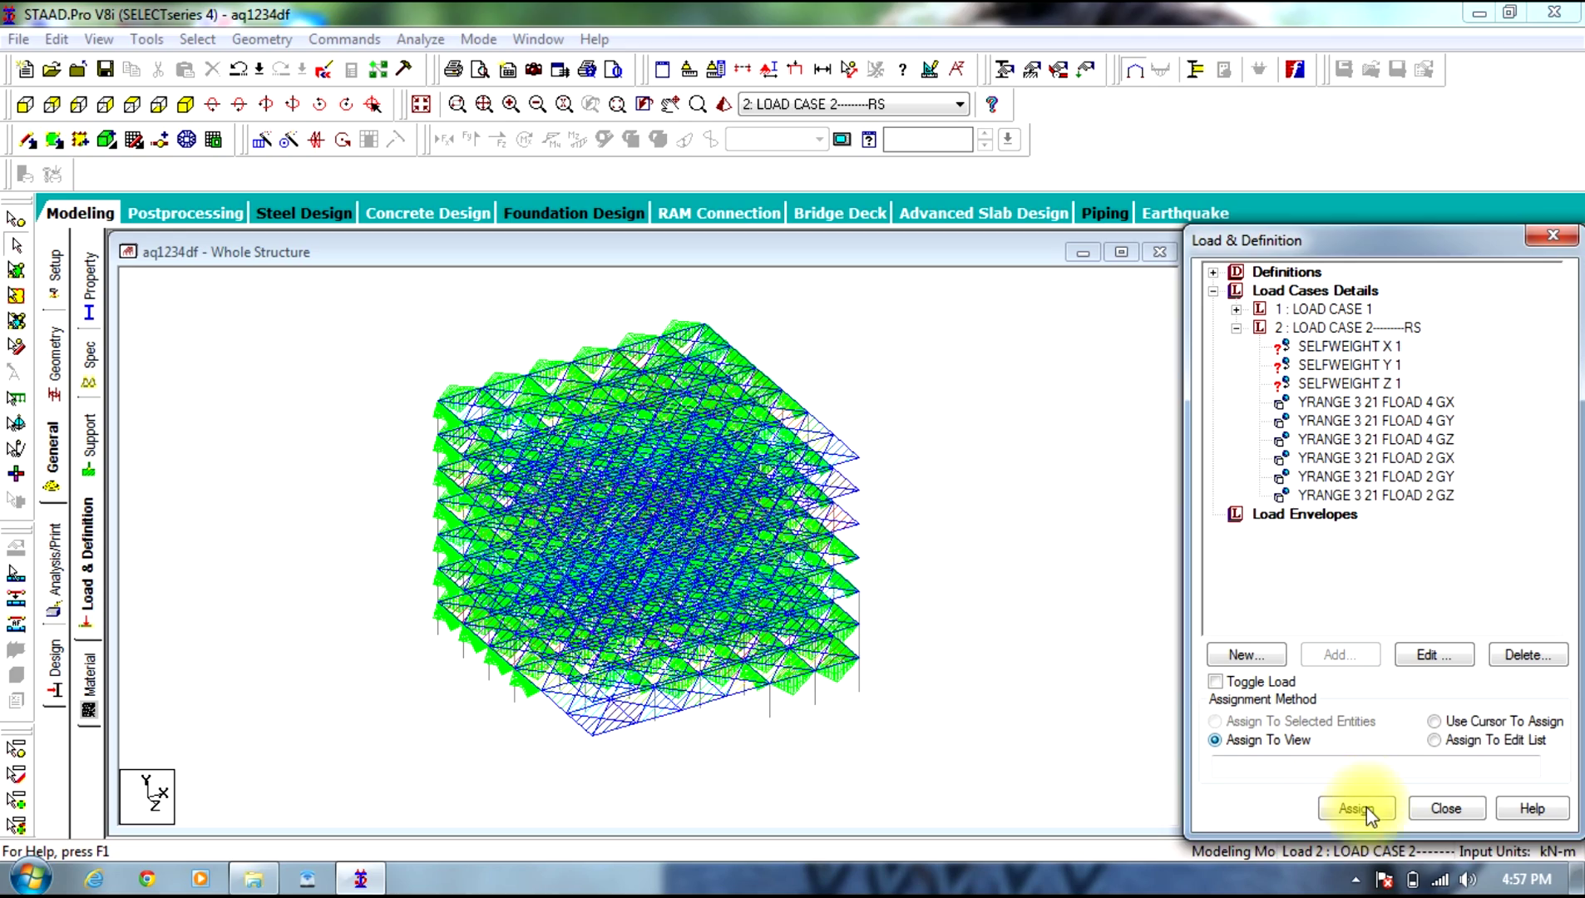
left_click(1404, 590)
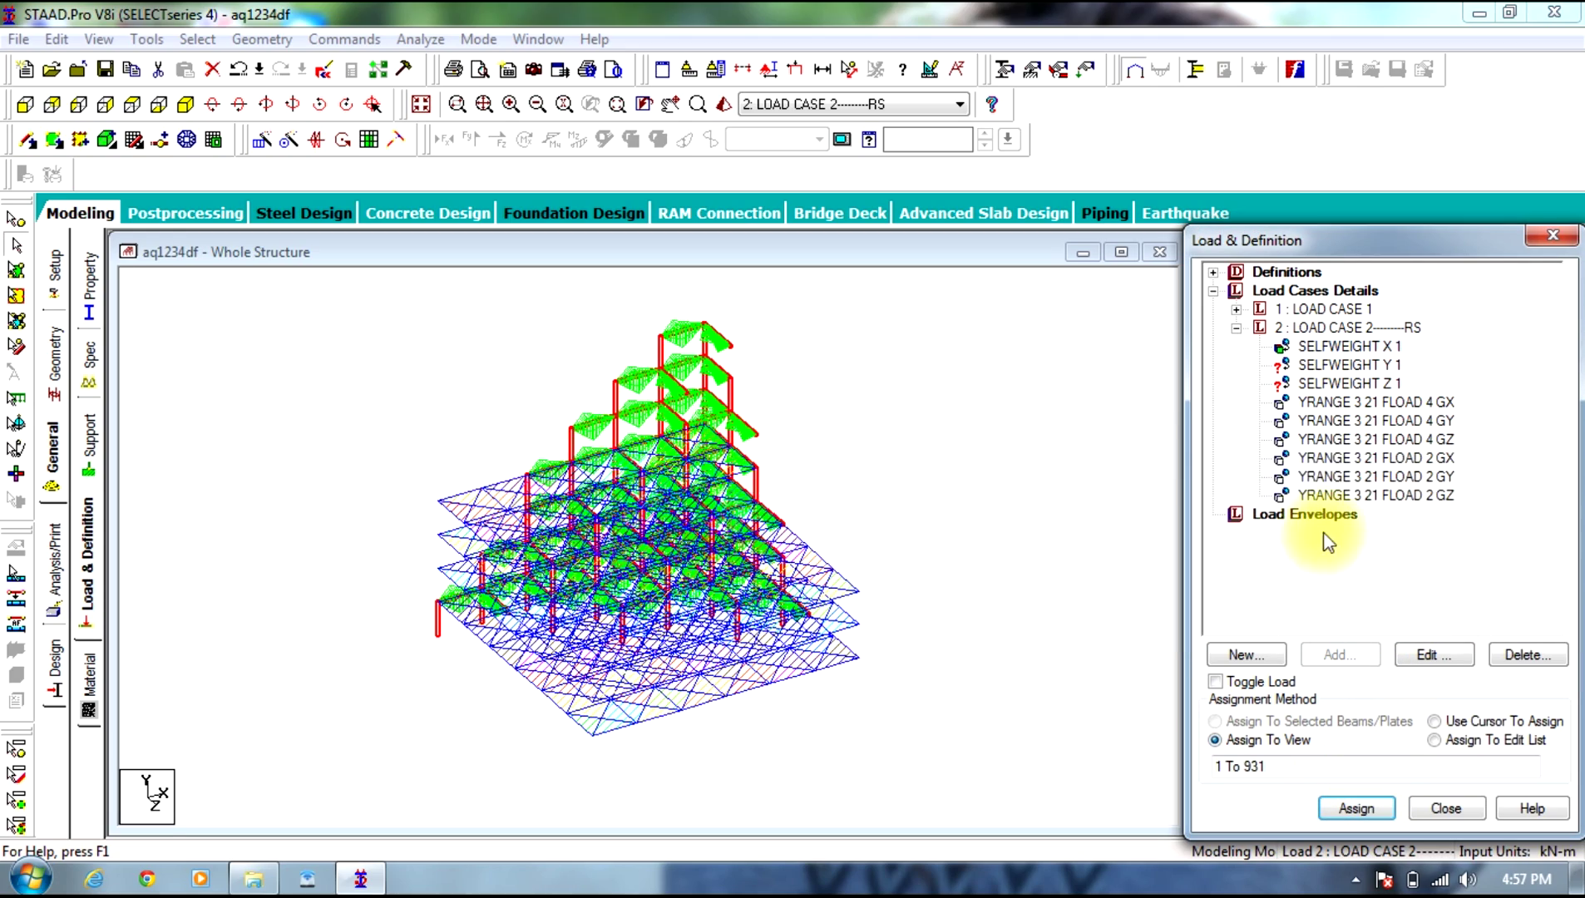
Step: Assign the Z-direction and Y-direction self weights of load case 2 to all members in the view
left_click(1325, 382)
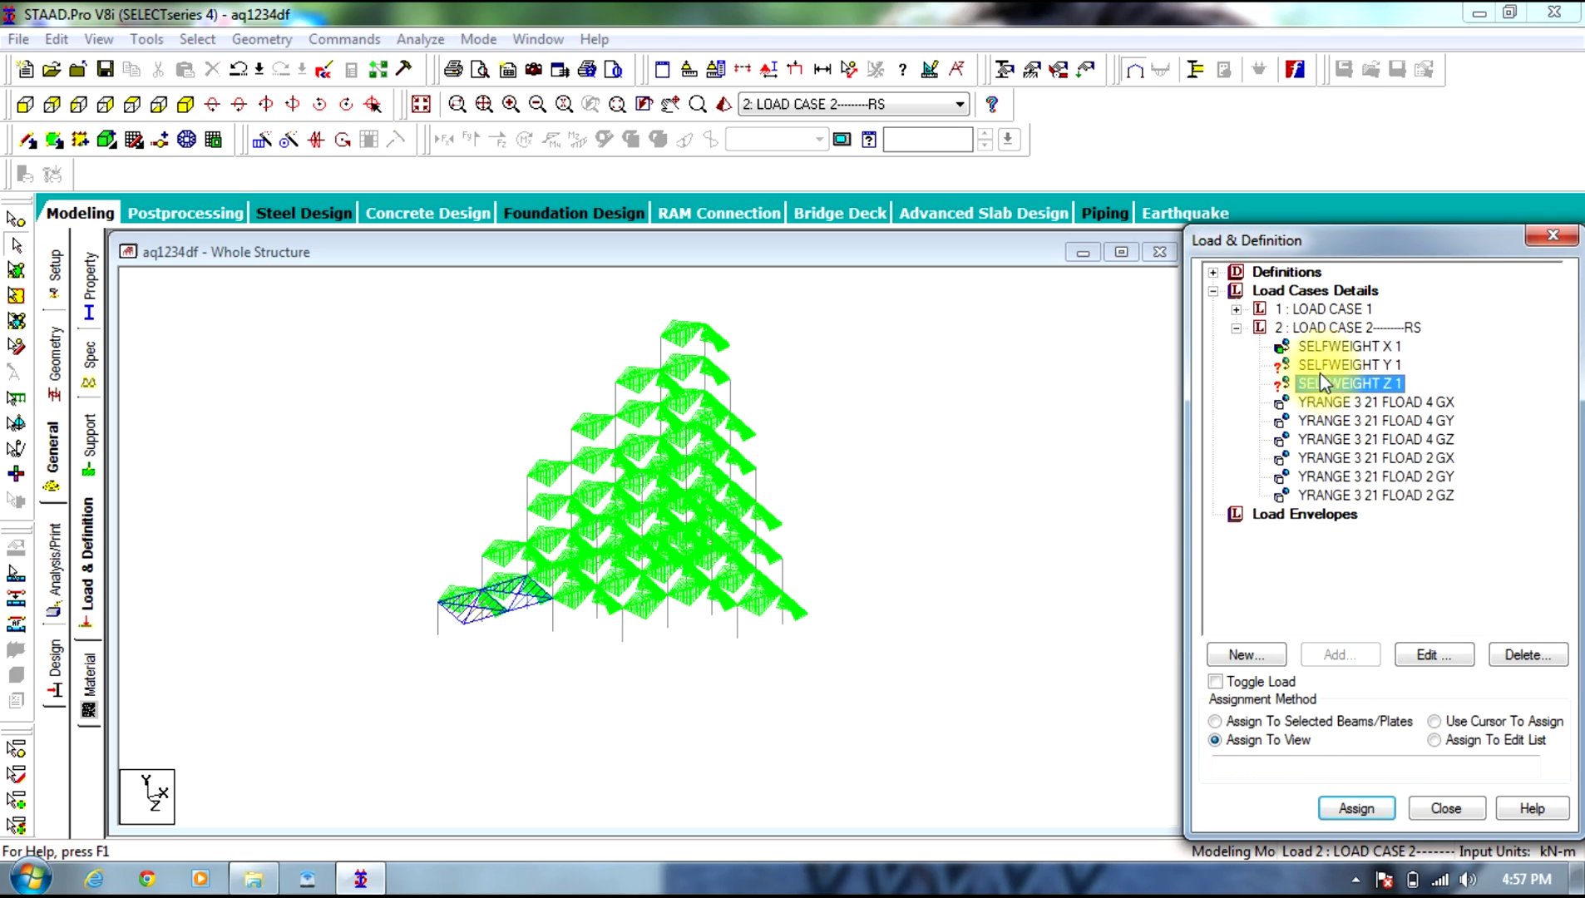
left_click(1345, 809)
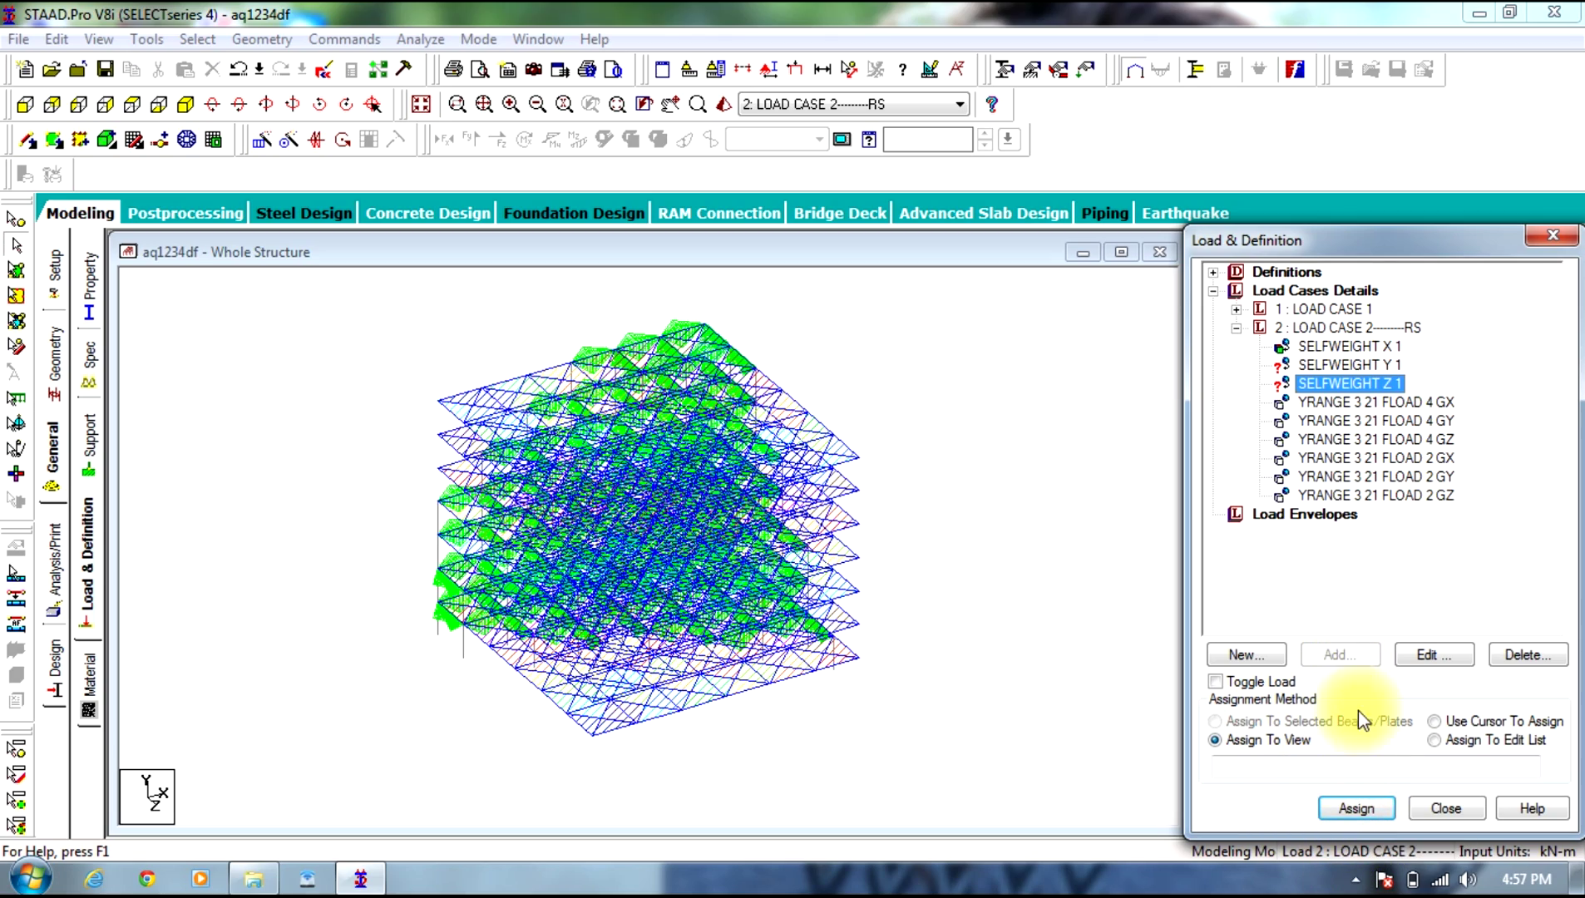
left_click(1357, 808)
left_click(1405, 595)
left_click(1322, 366)
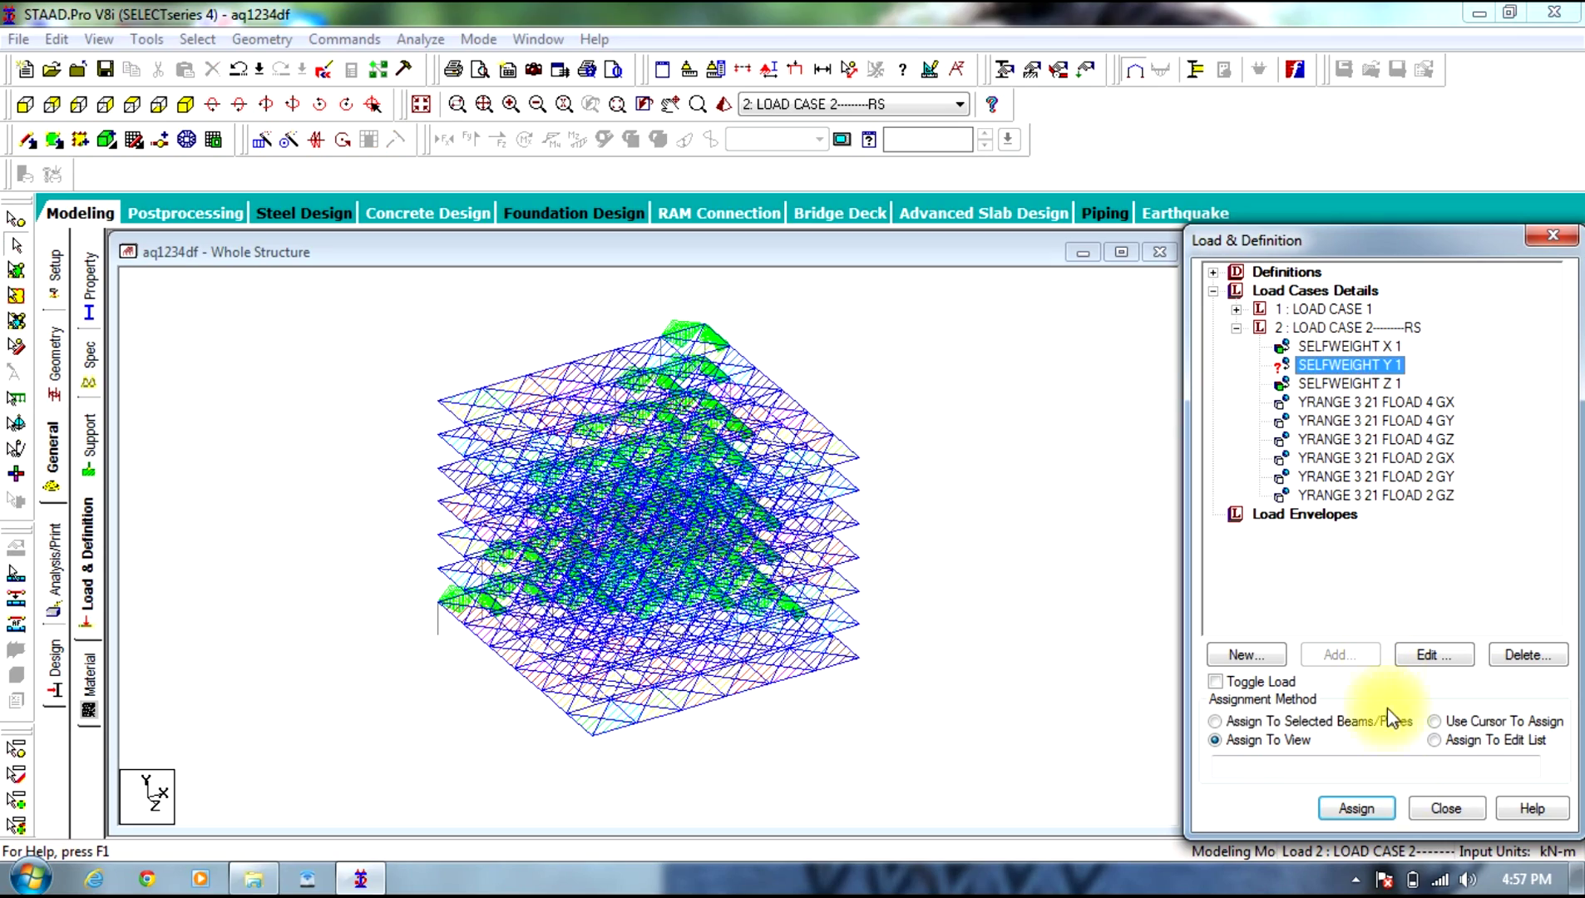
left_click(1361, 809)
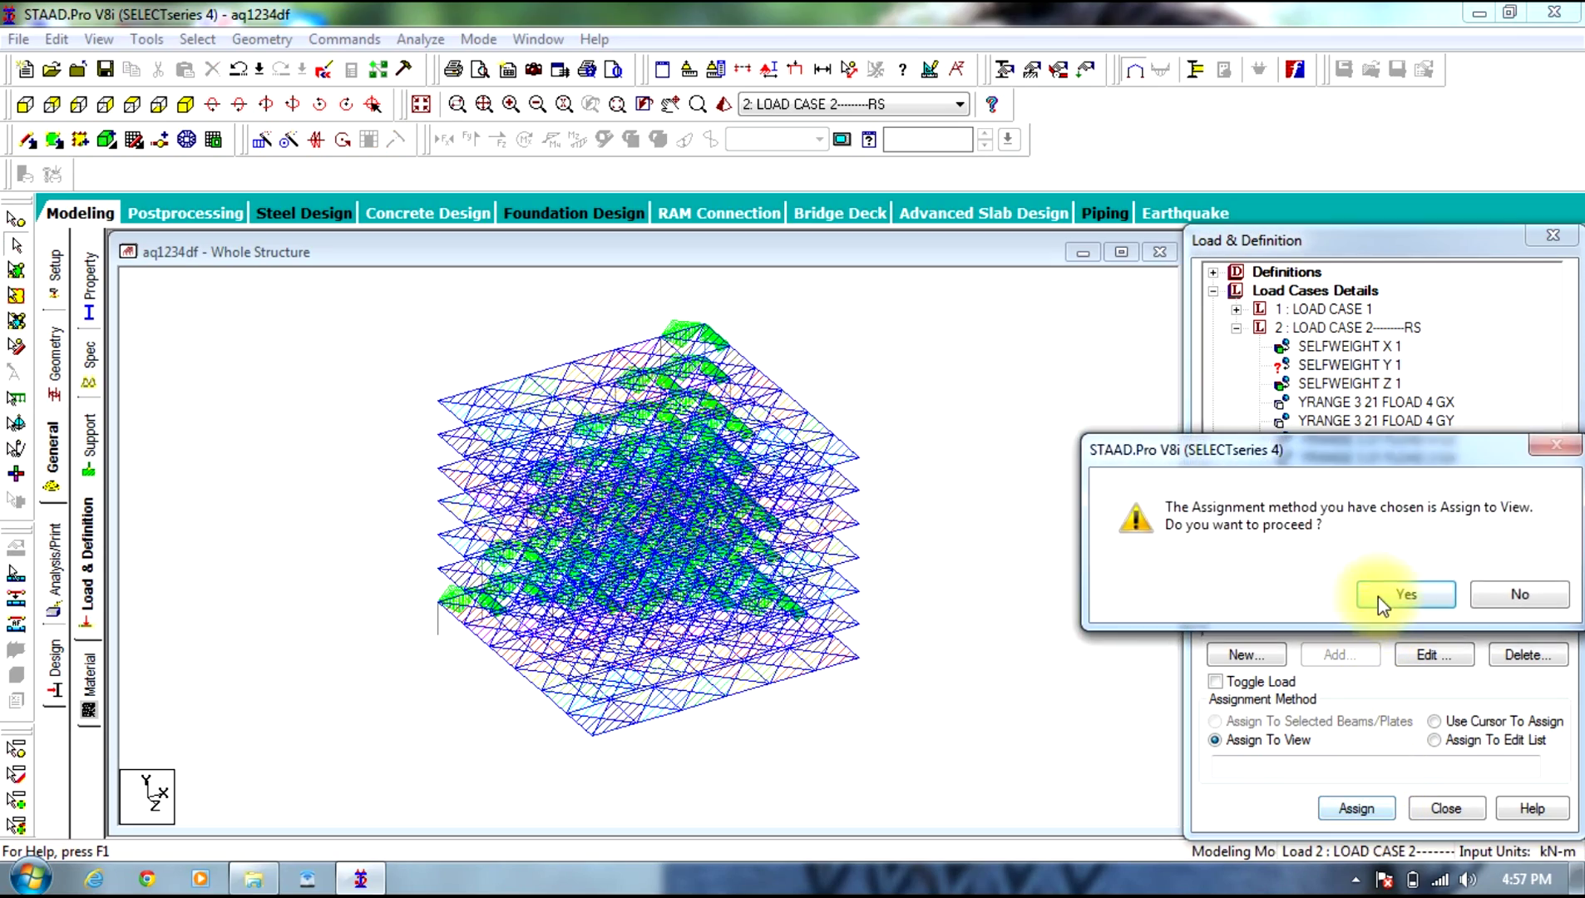
left_click(1405, 595)
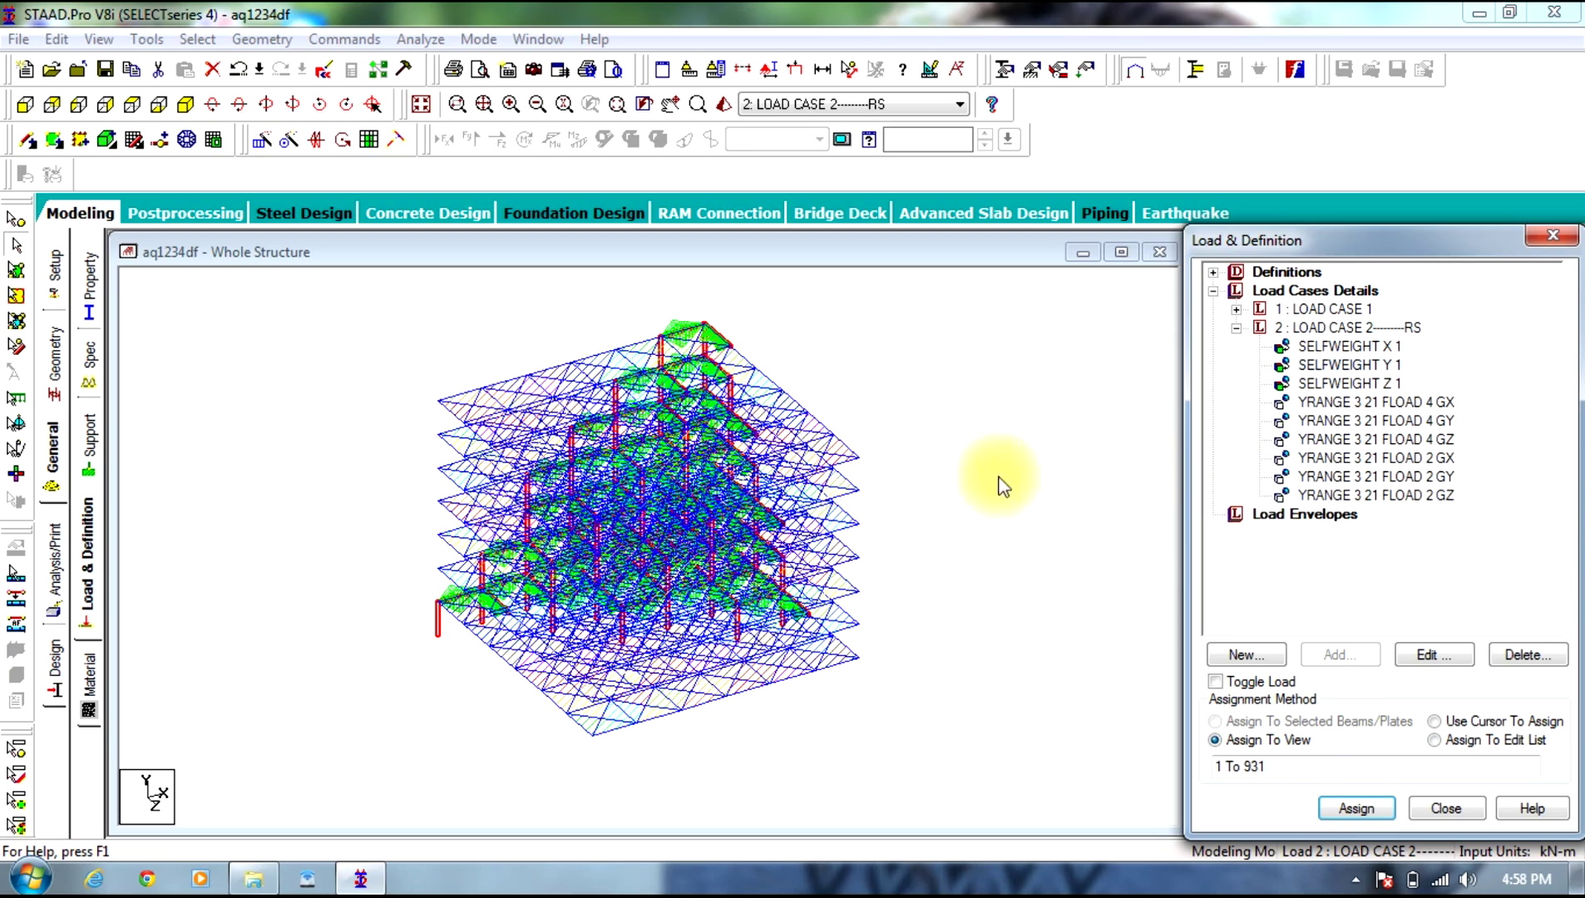
left_click(241, 432)
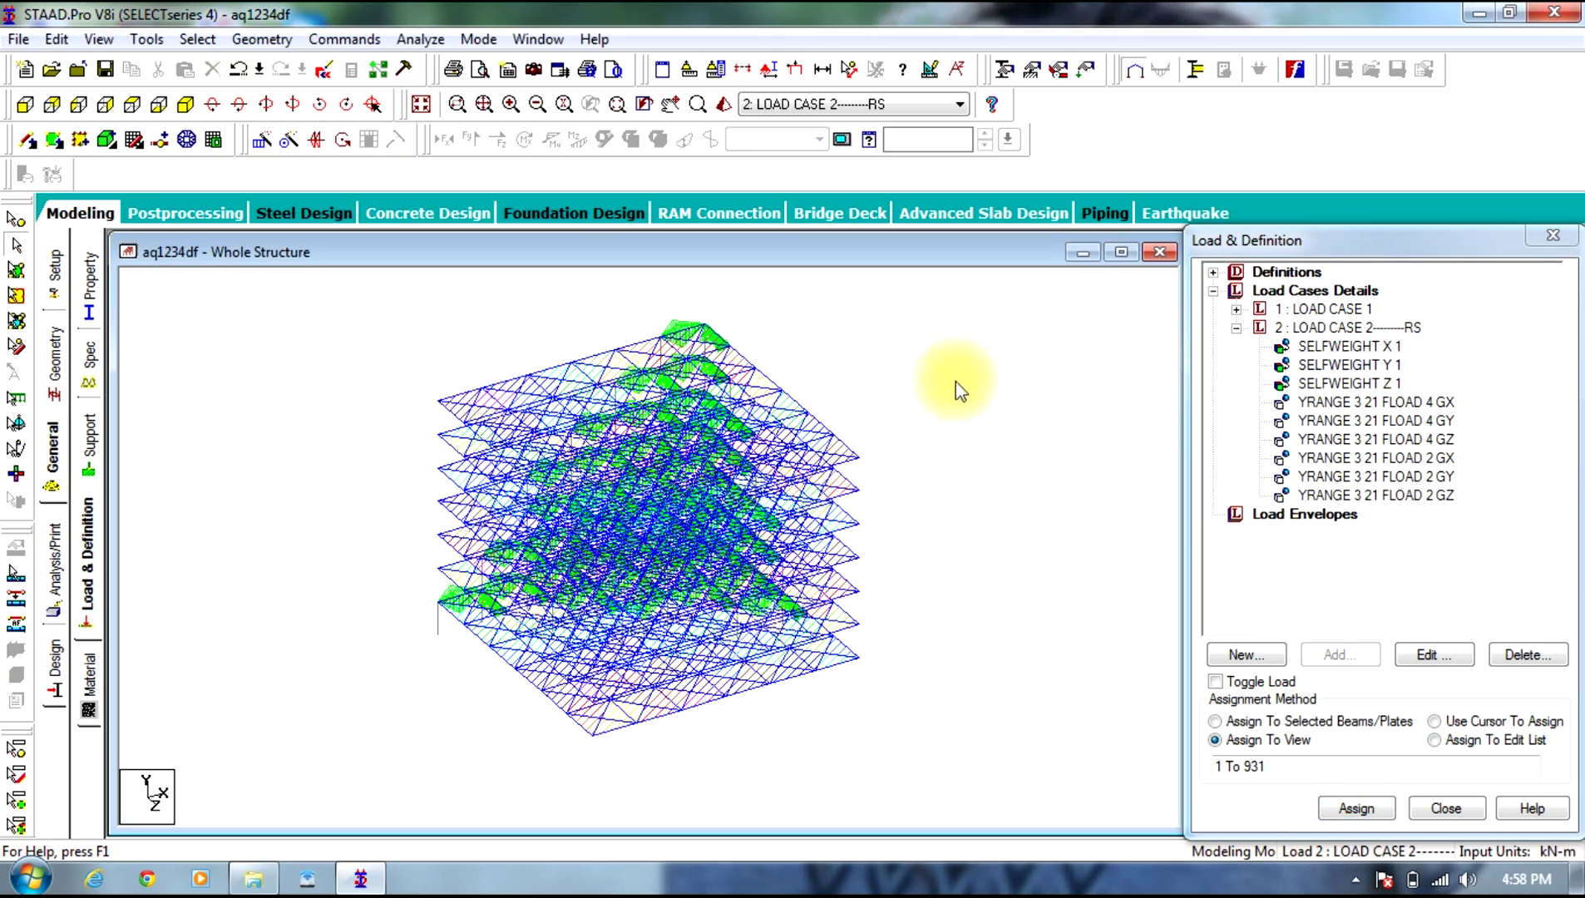
Step: Start a response spectrum load item for load case 2 using code IS-1893 and the Medium Soil subsoil class
left_click(1313, 330)
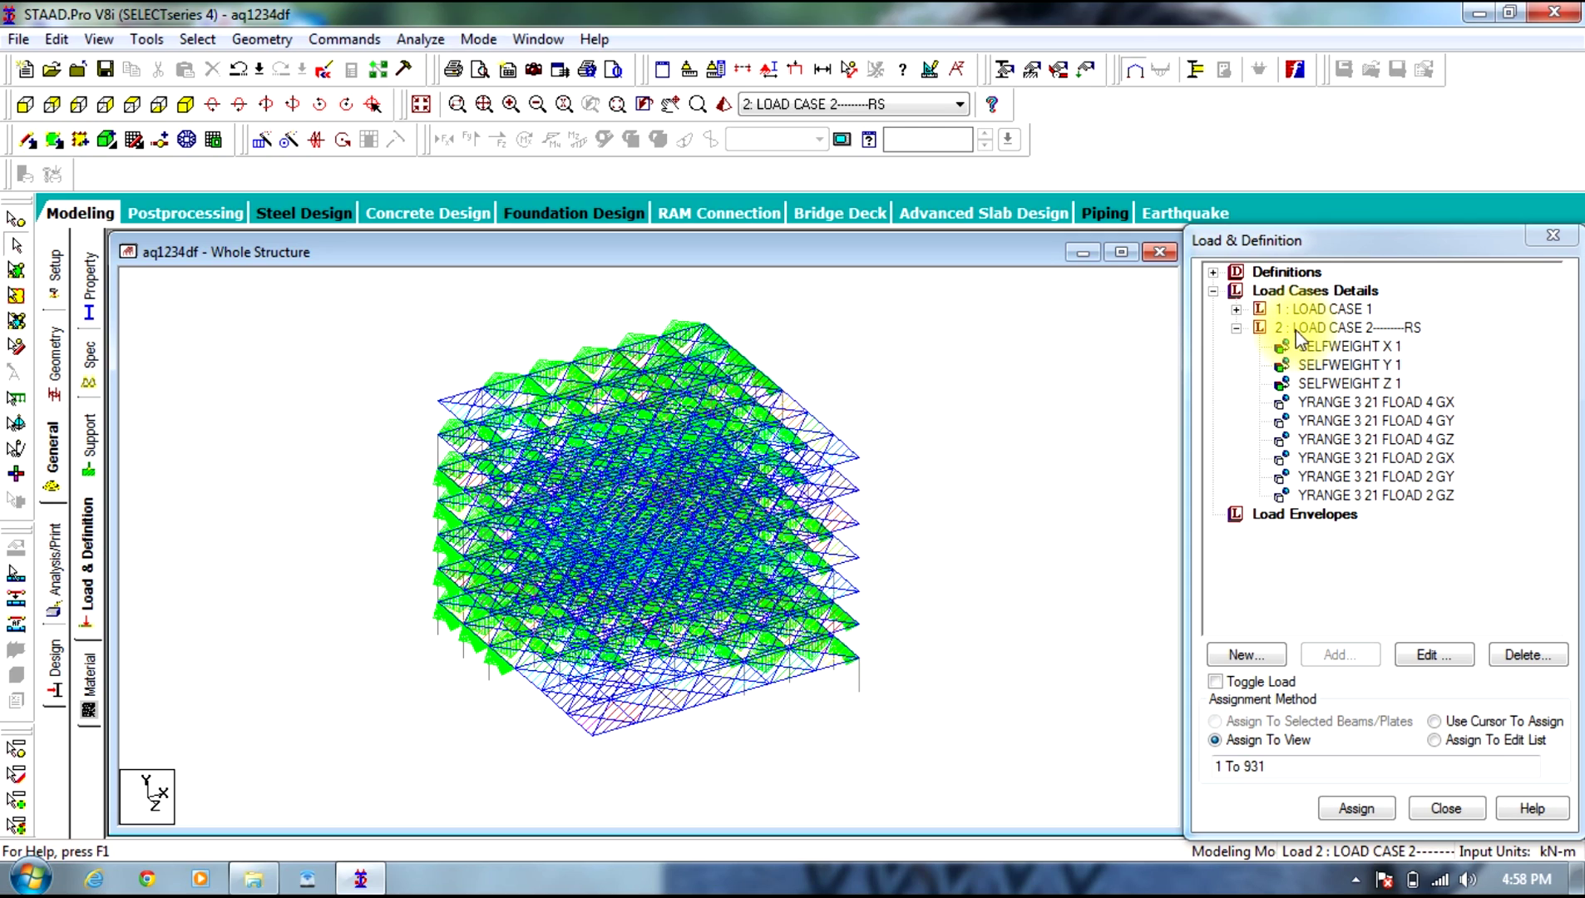
left_click(1297, 329)
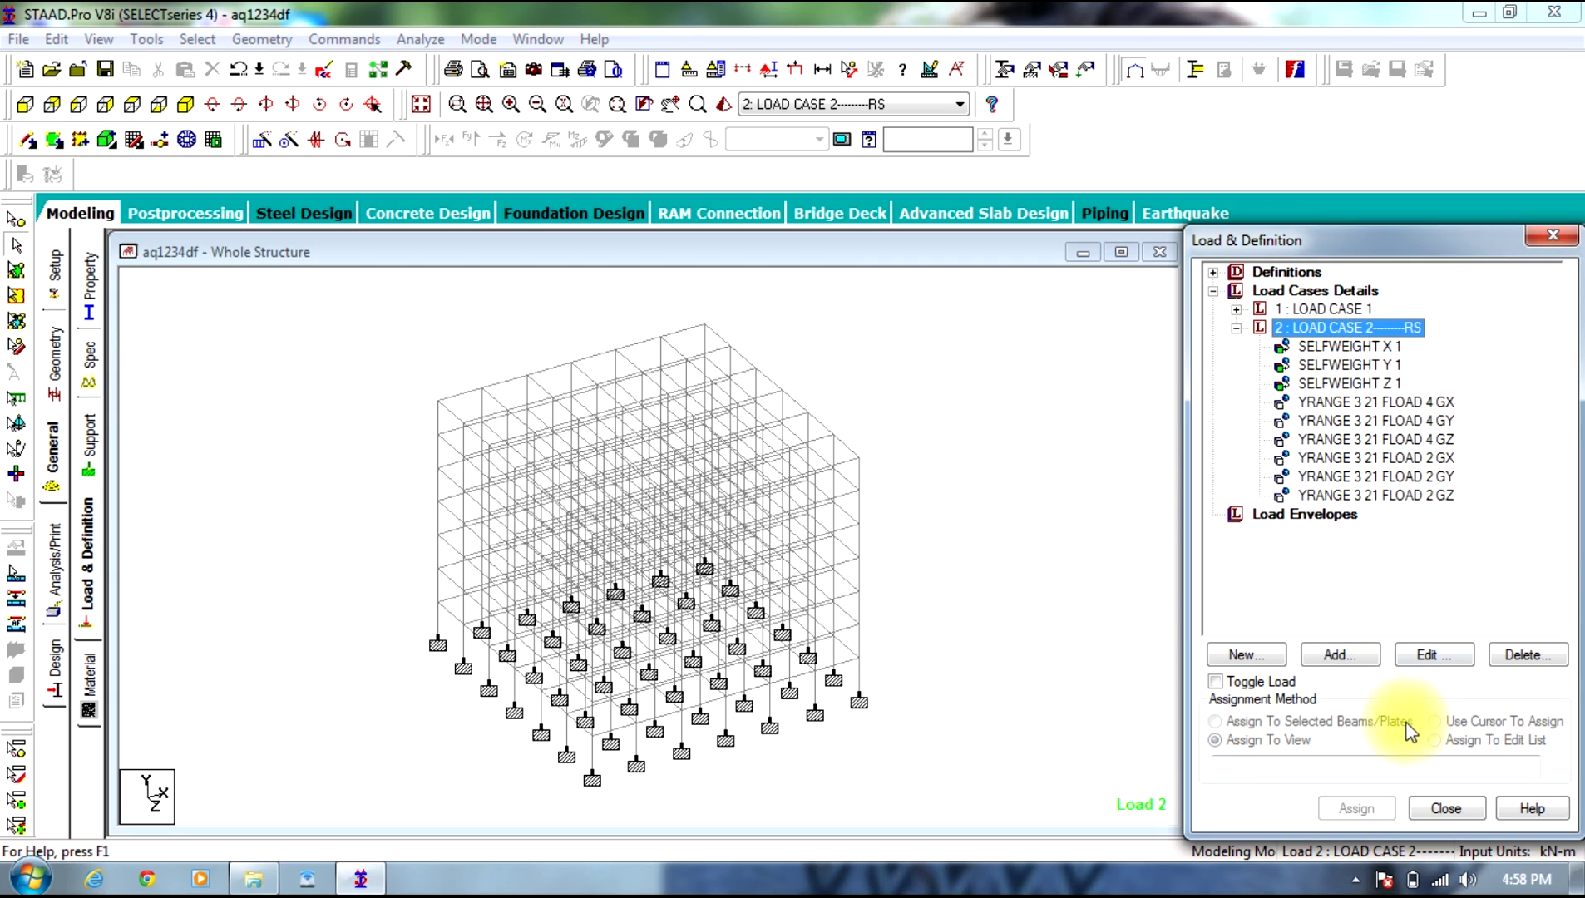
left_click(1335, 655)
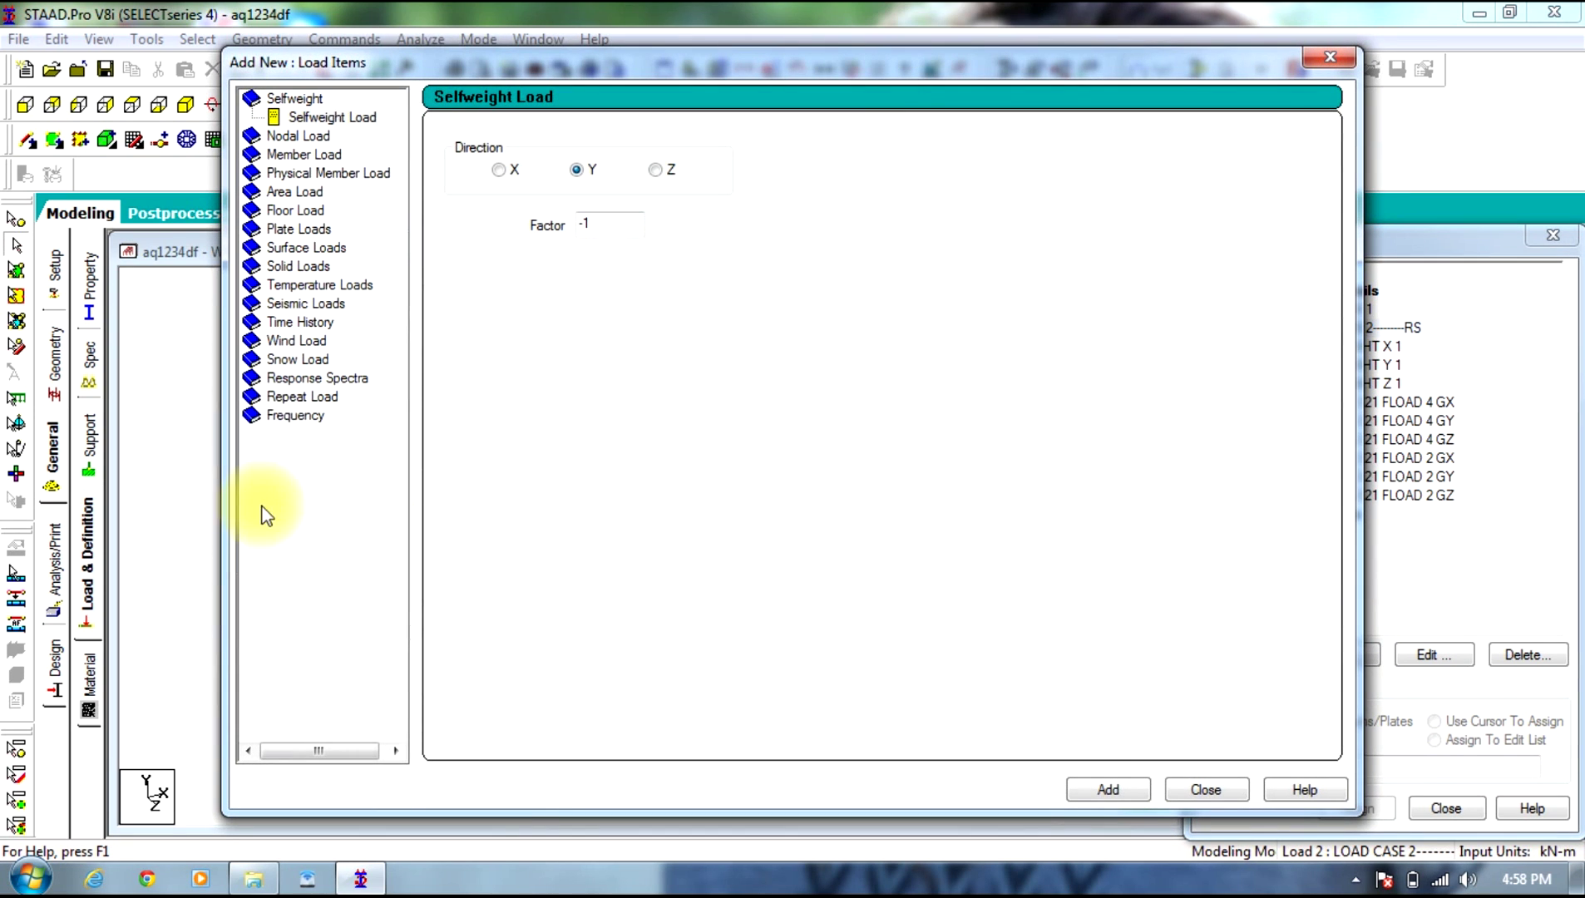
left_click(282, 380)
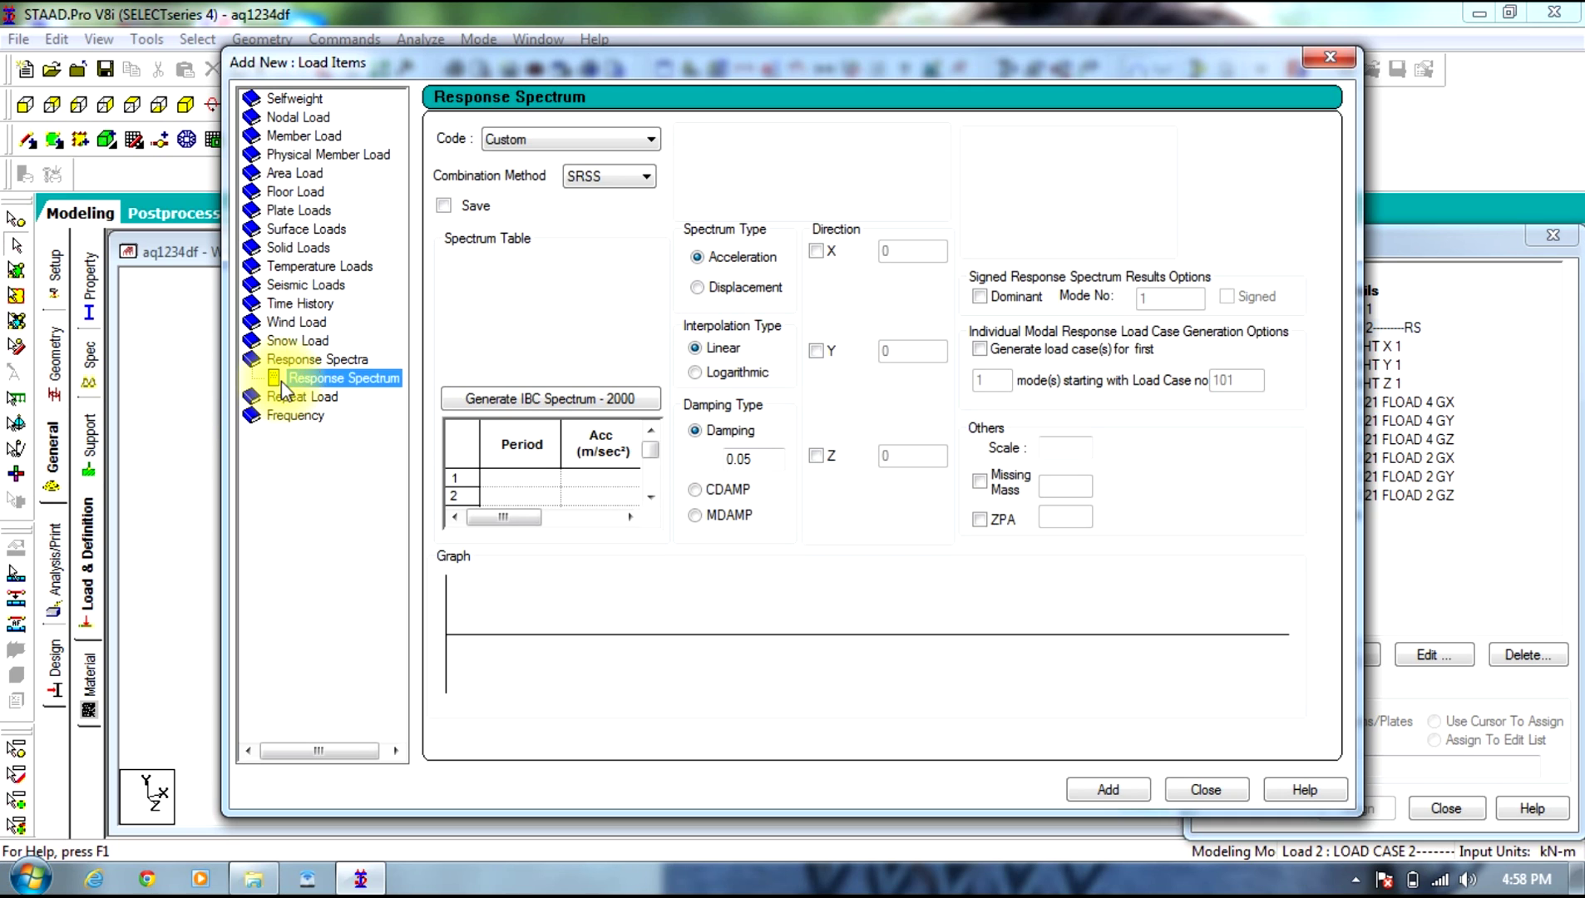
left_click(511, 137)
left_click(526, 173)
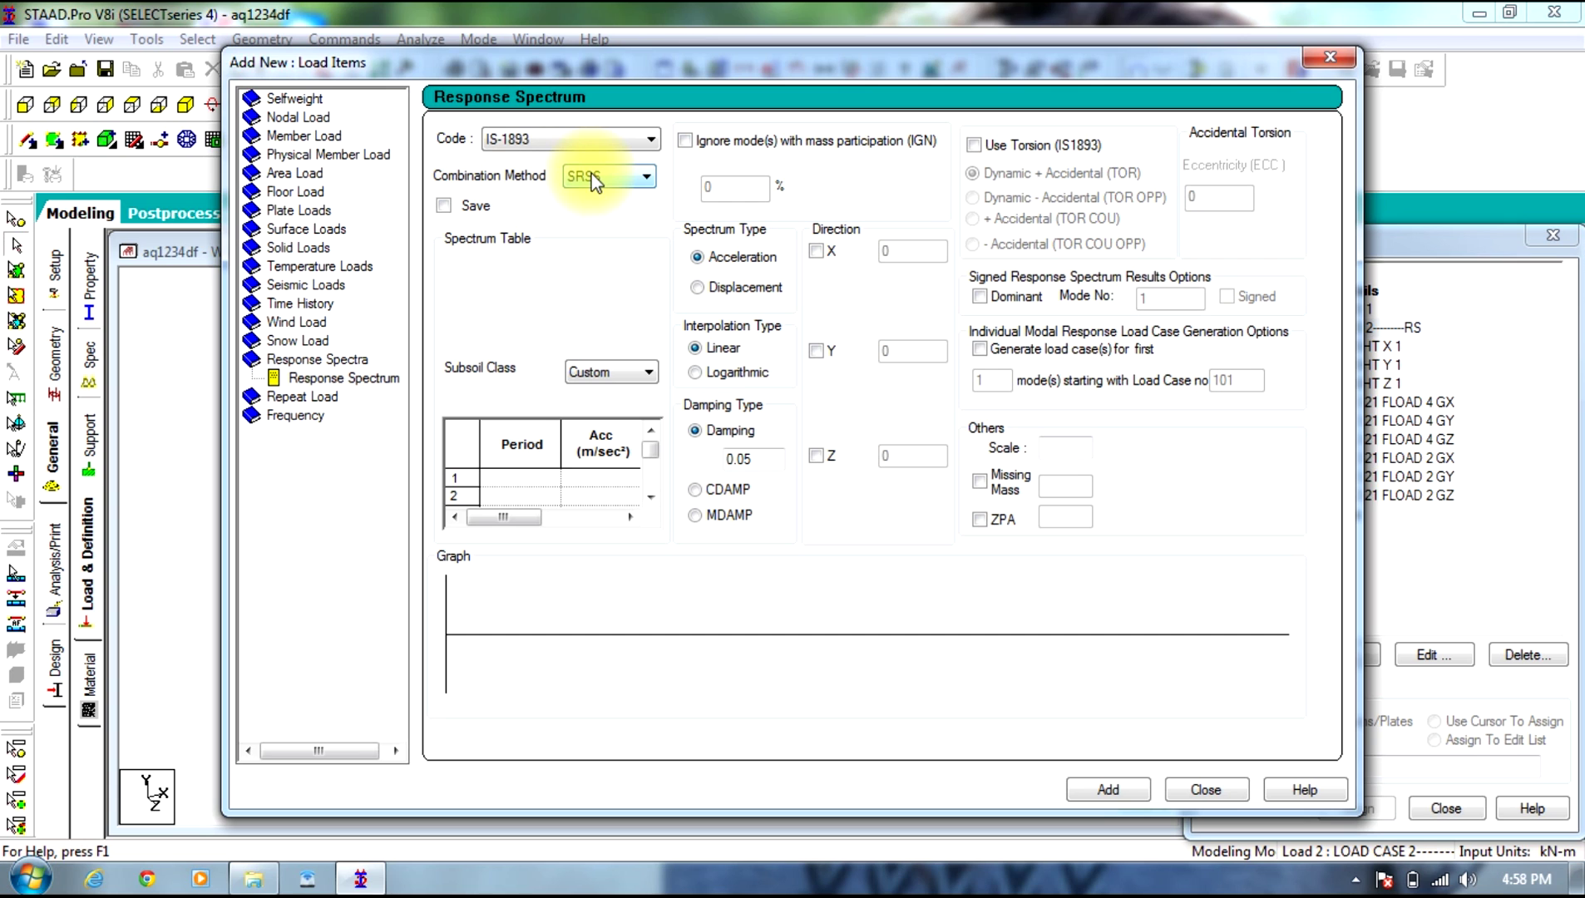
left_click(648, 373)
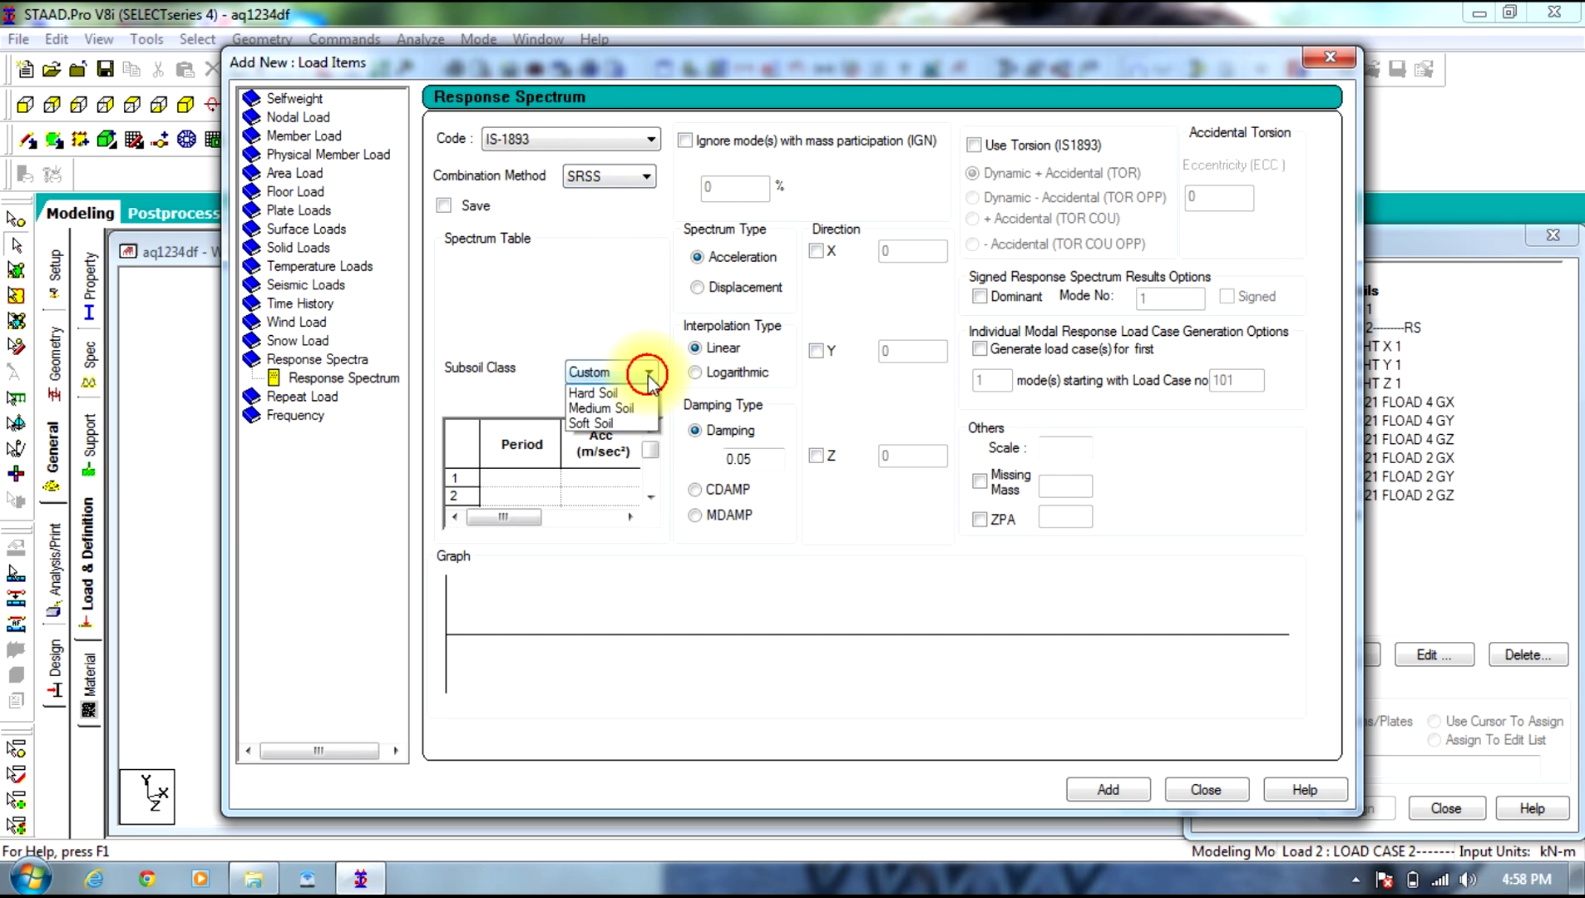
left_click(637, 426)
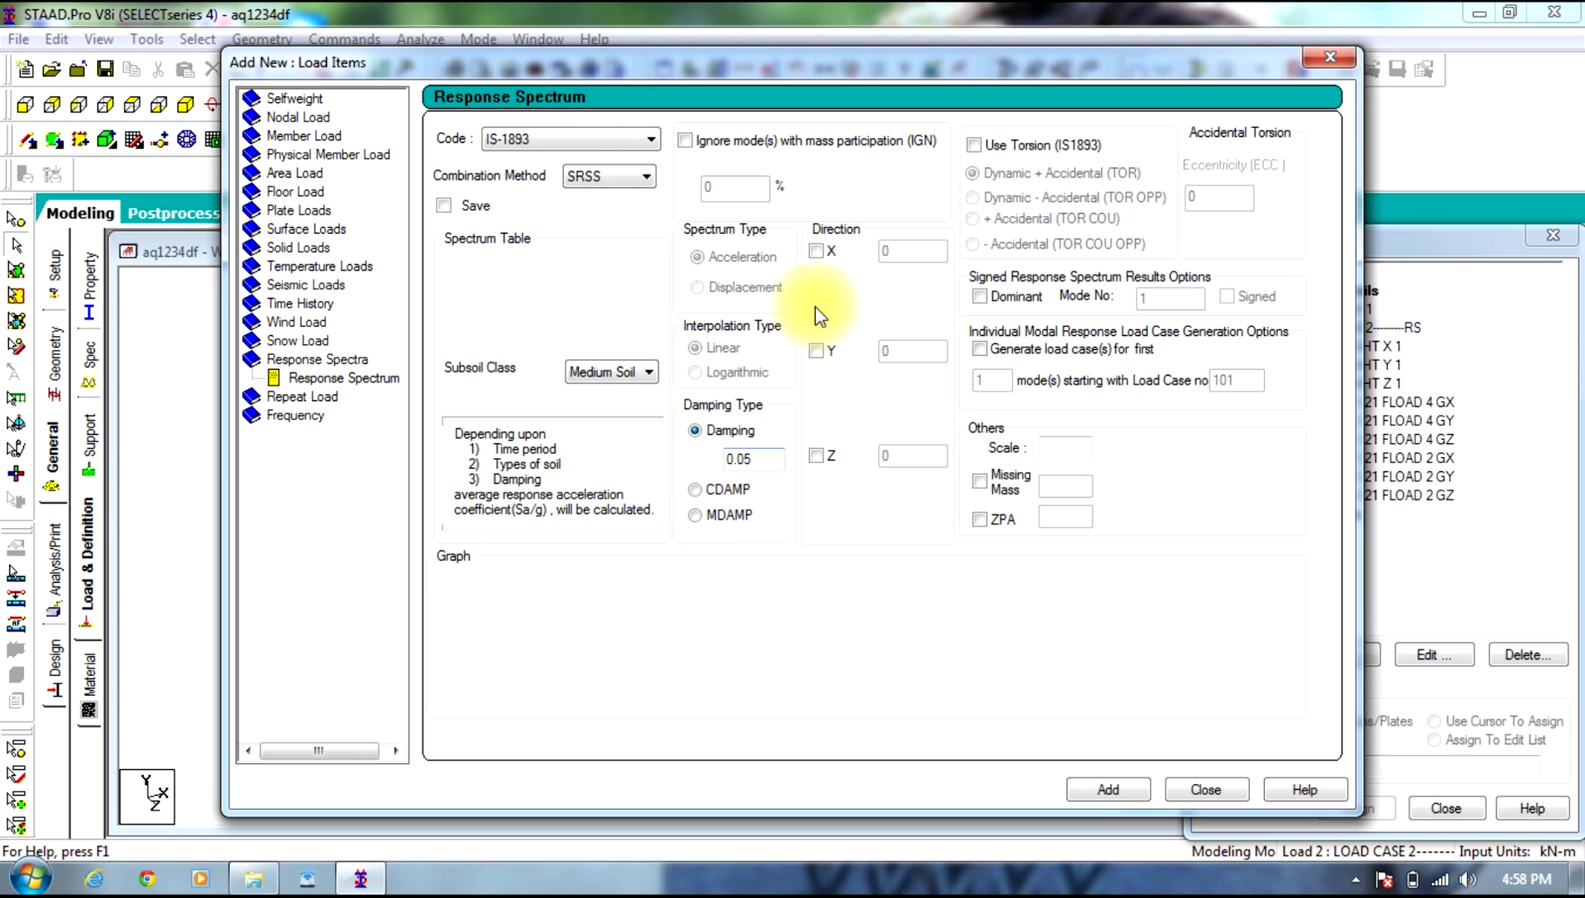
Step: Enable the spectrum's X direction with a factor of 0.036 and add the spectrum to load case 2
left_click(818, 254)
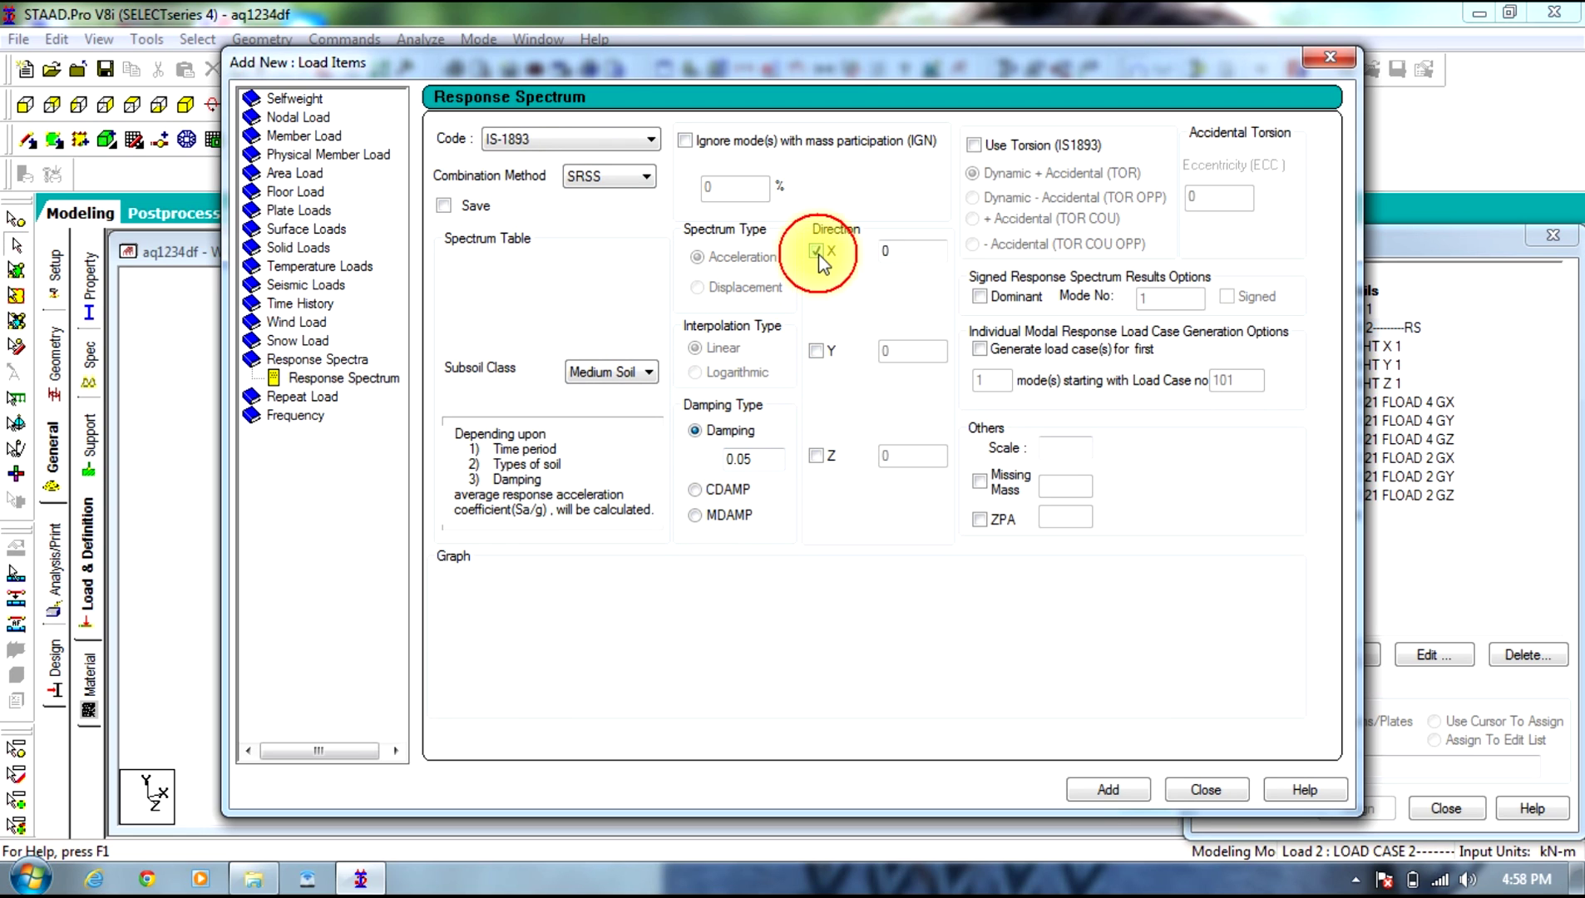
left_click(903, 250)
type(".0")
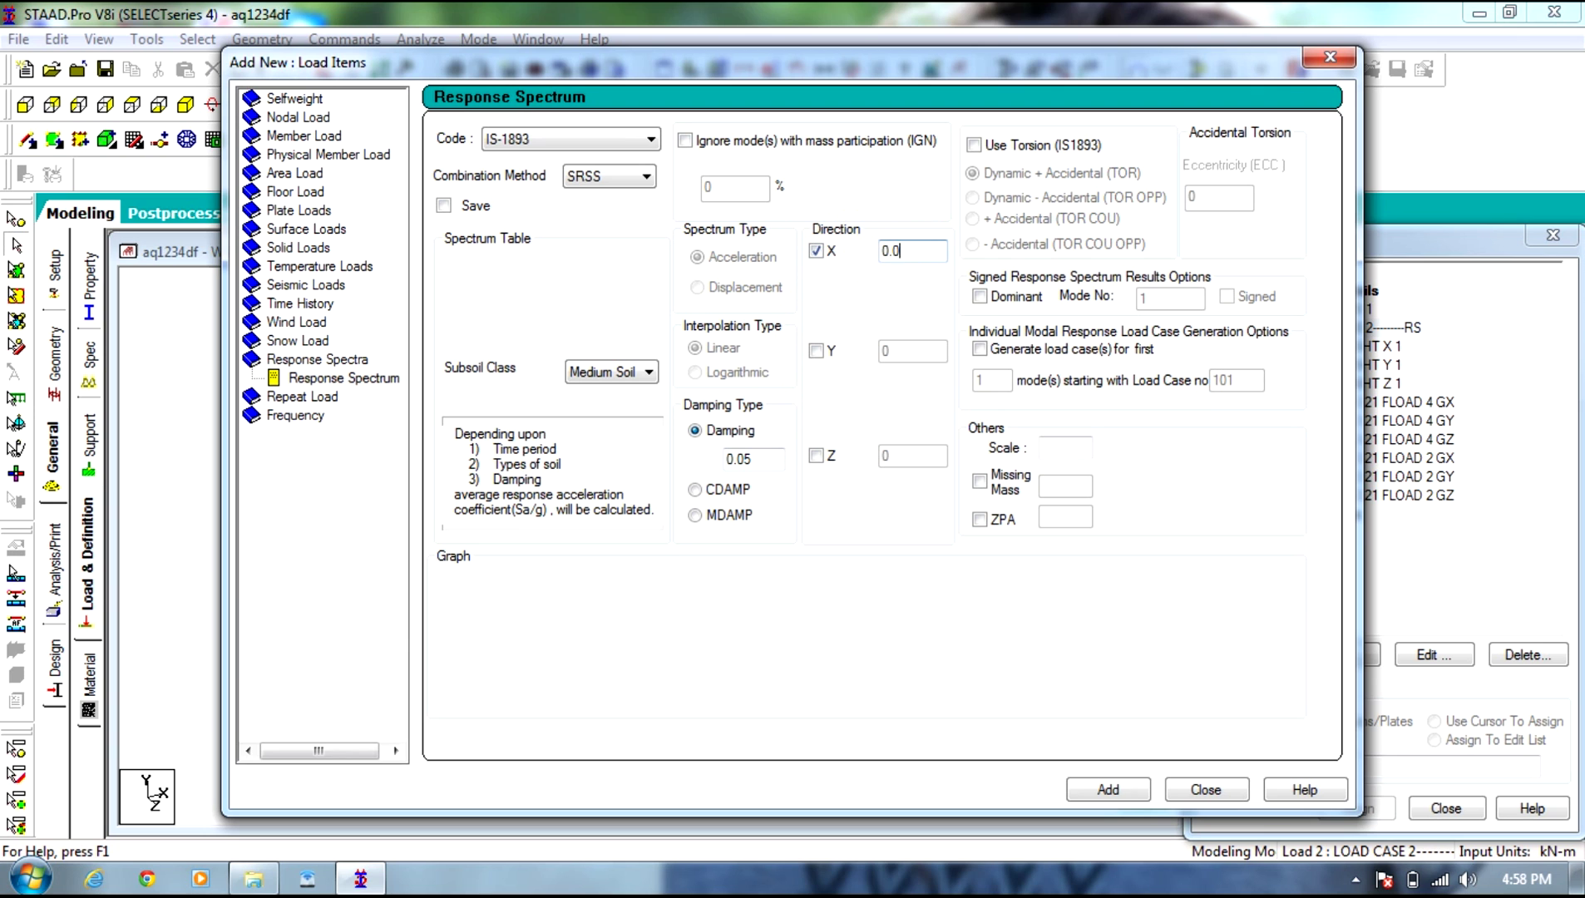
type("36")
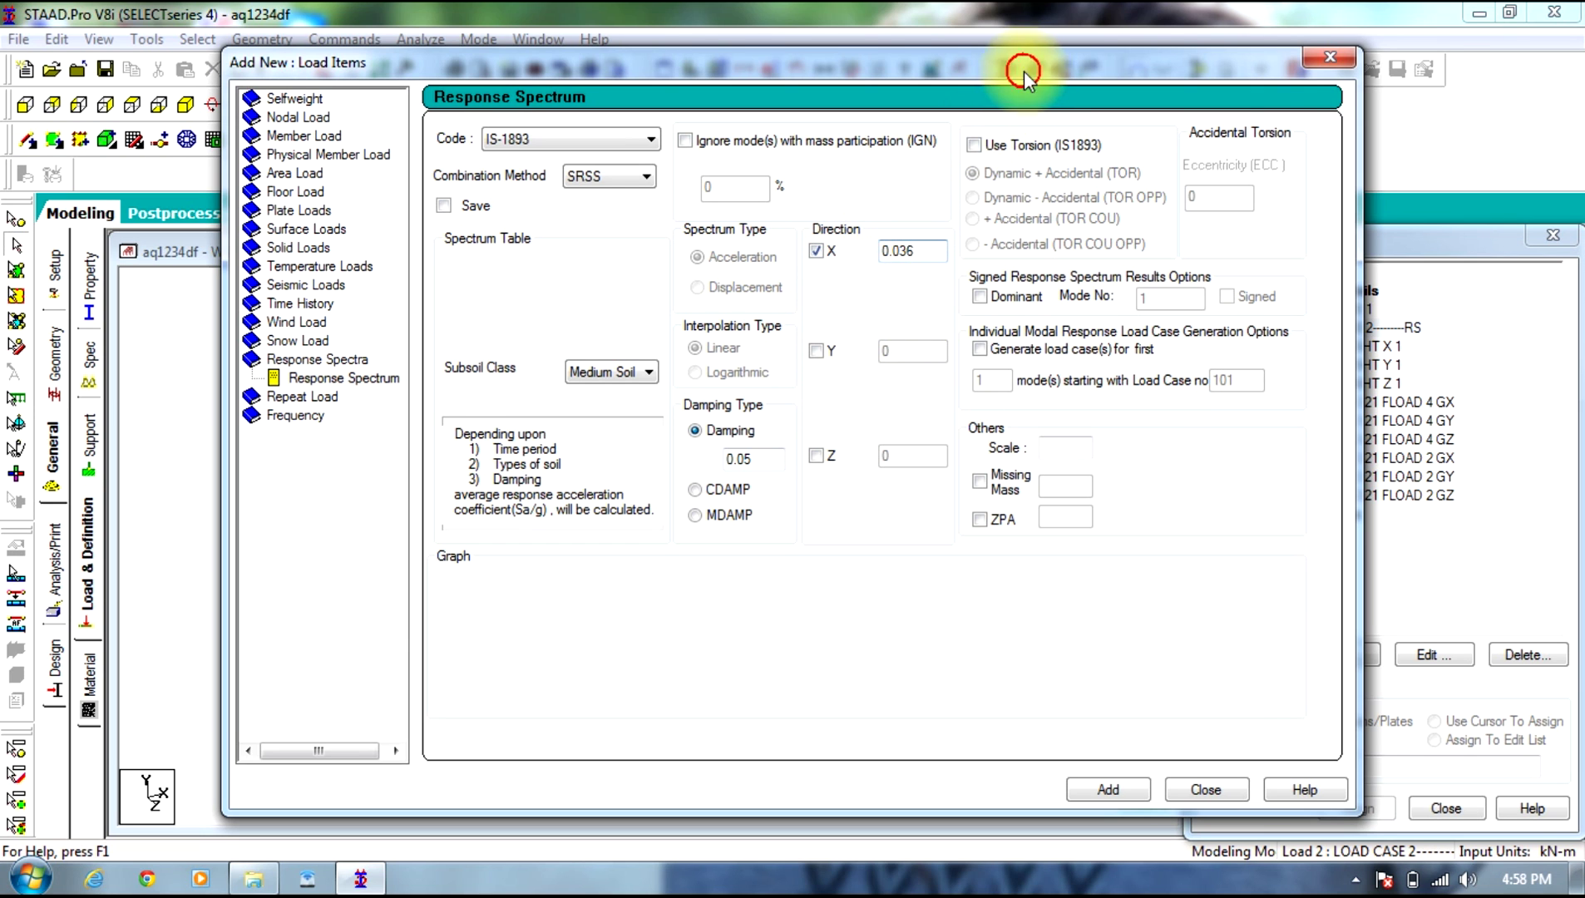
left_click_drag(1024, 70, 753, 135)
left_click(1214, 275)
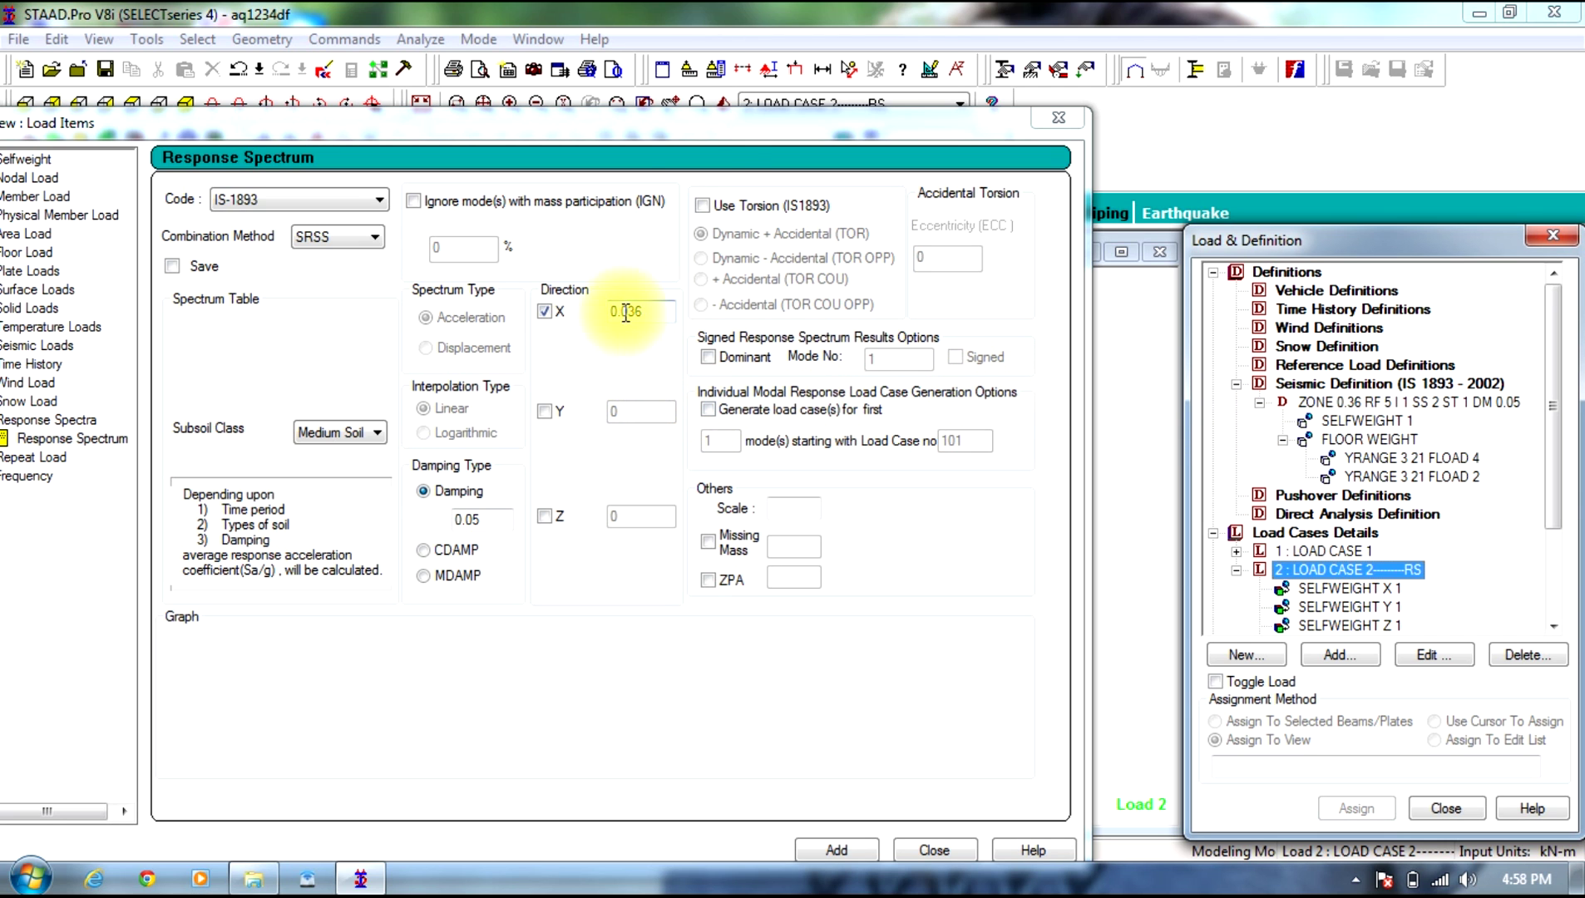
left_click_drag(727, 124, 945, 39)
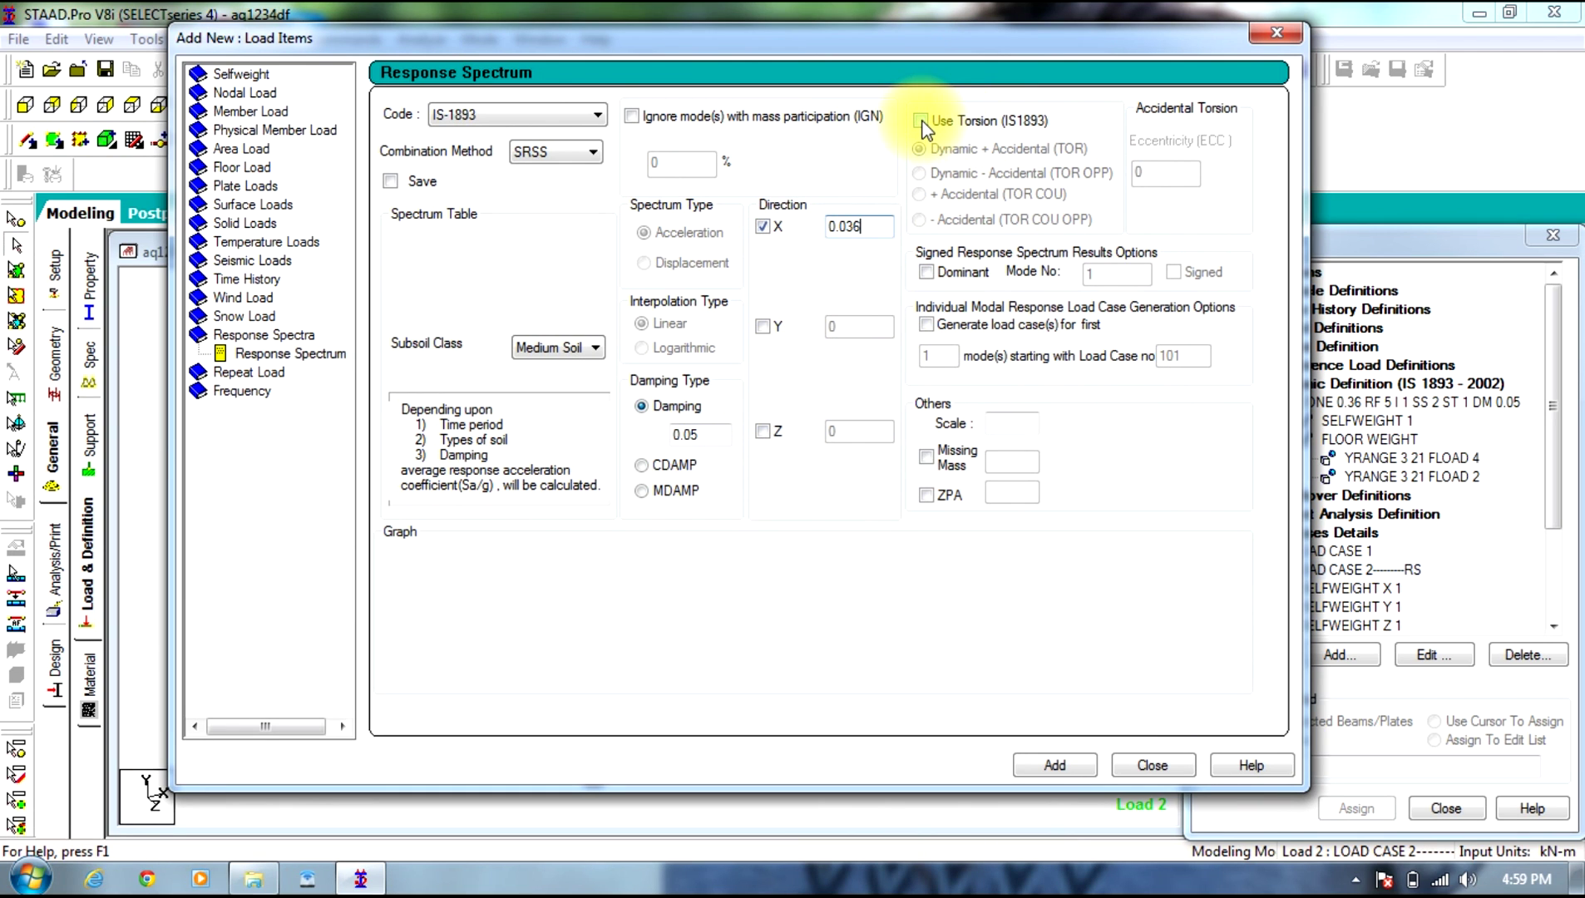
left_click(1041, 767)
left_click(1152, 765)
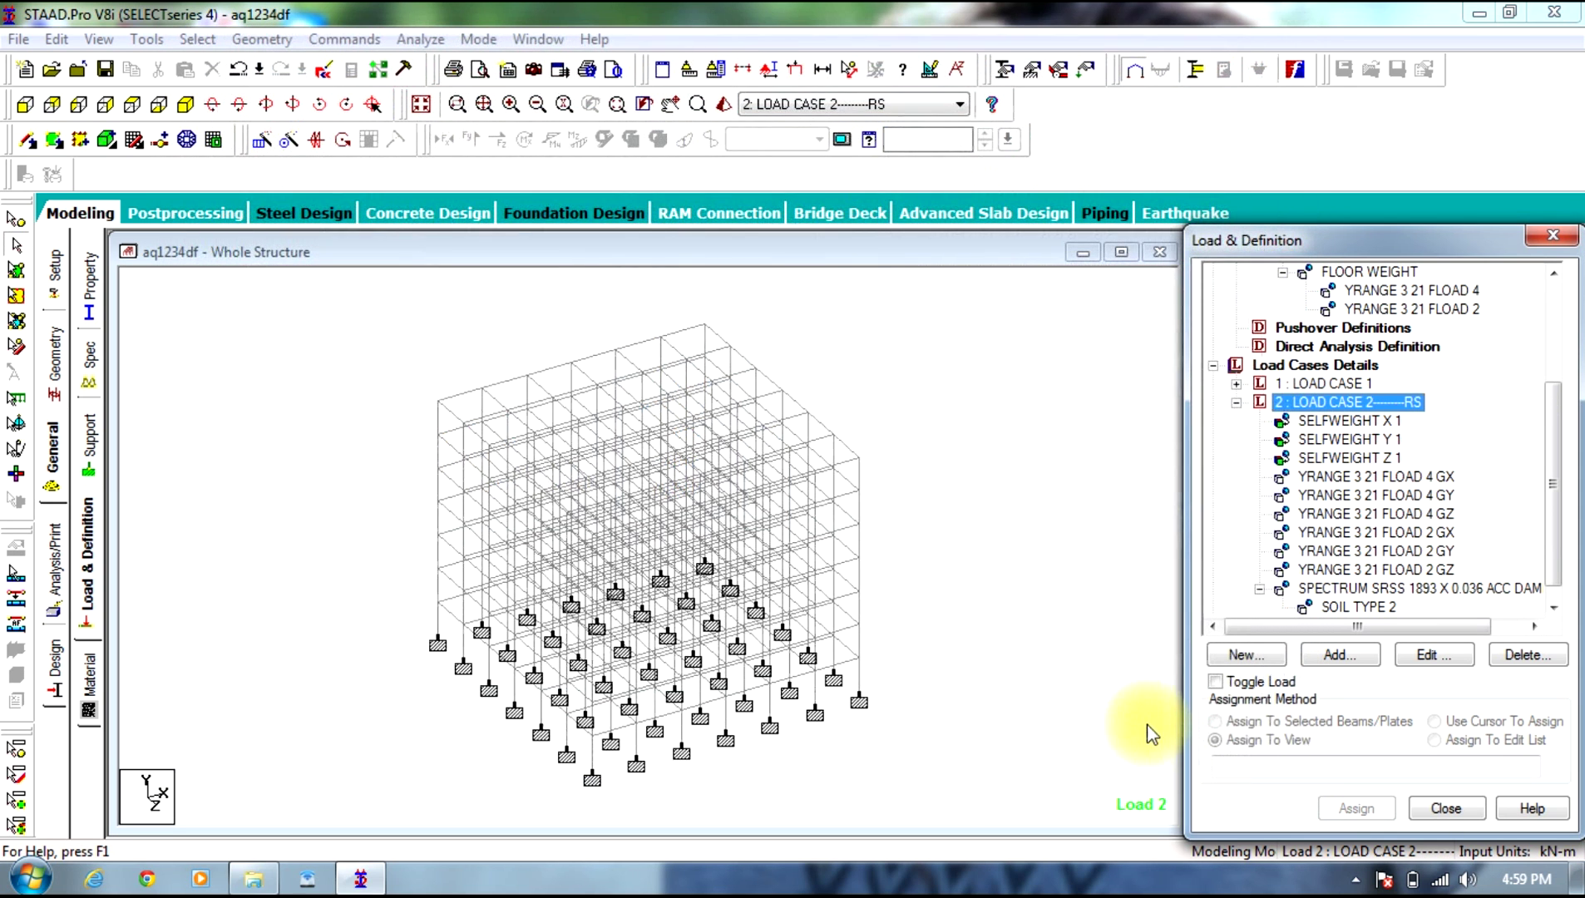
left_click(1089, 478)
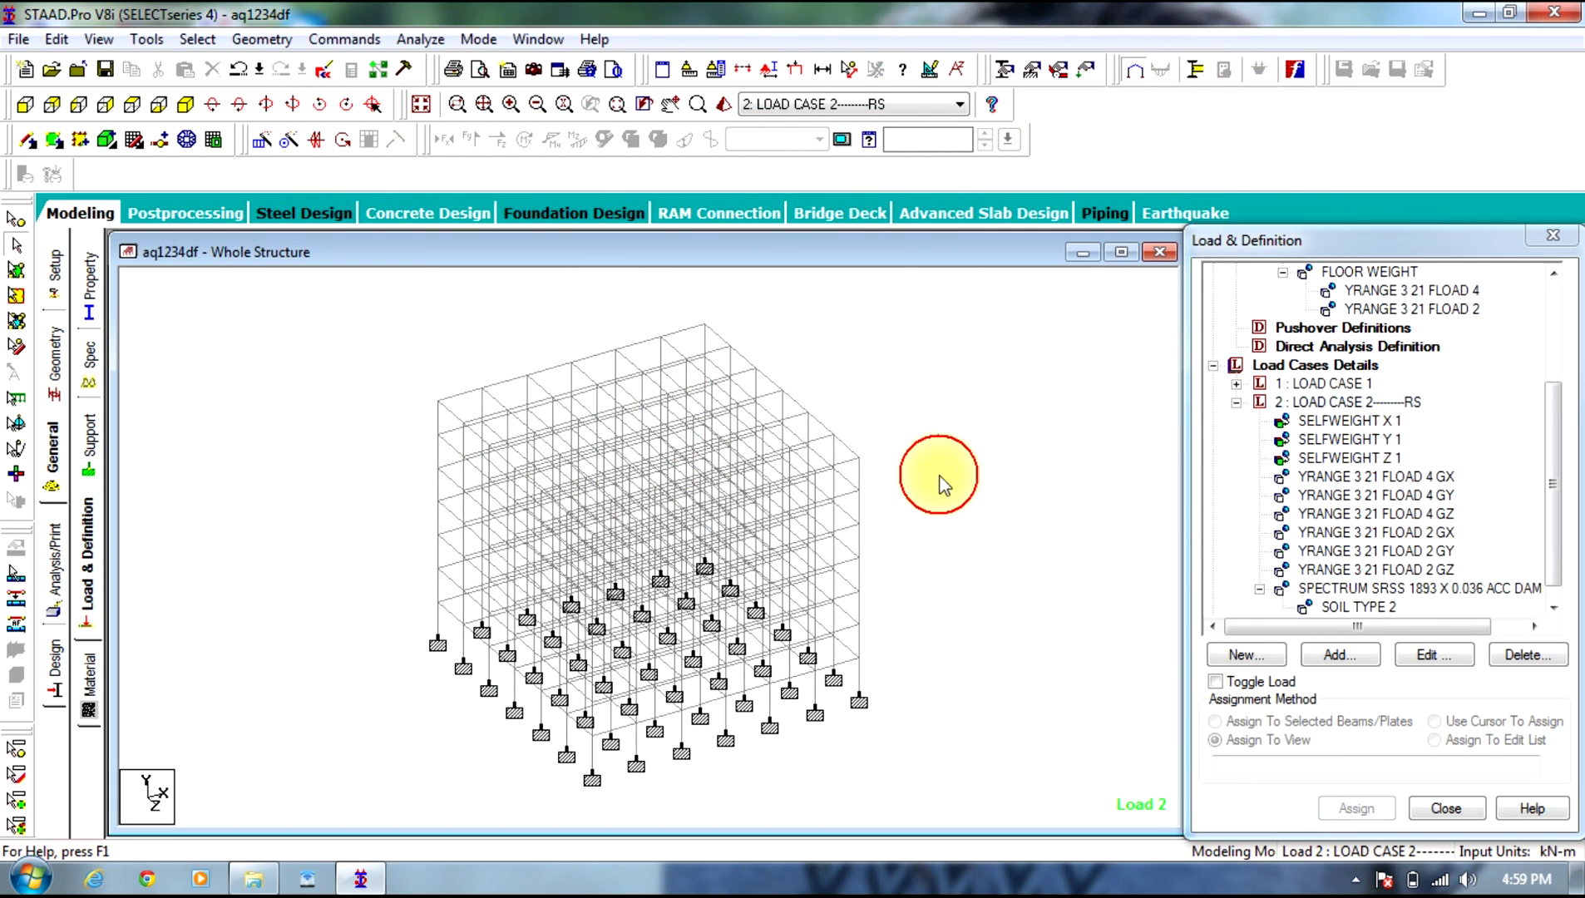
Step: Add a Perform Analysis command with the Mode Shapes print option
left_click(56, 574)
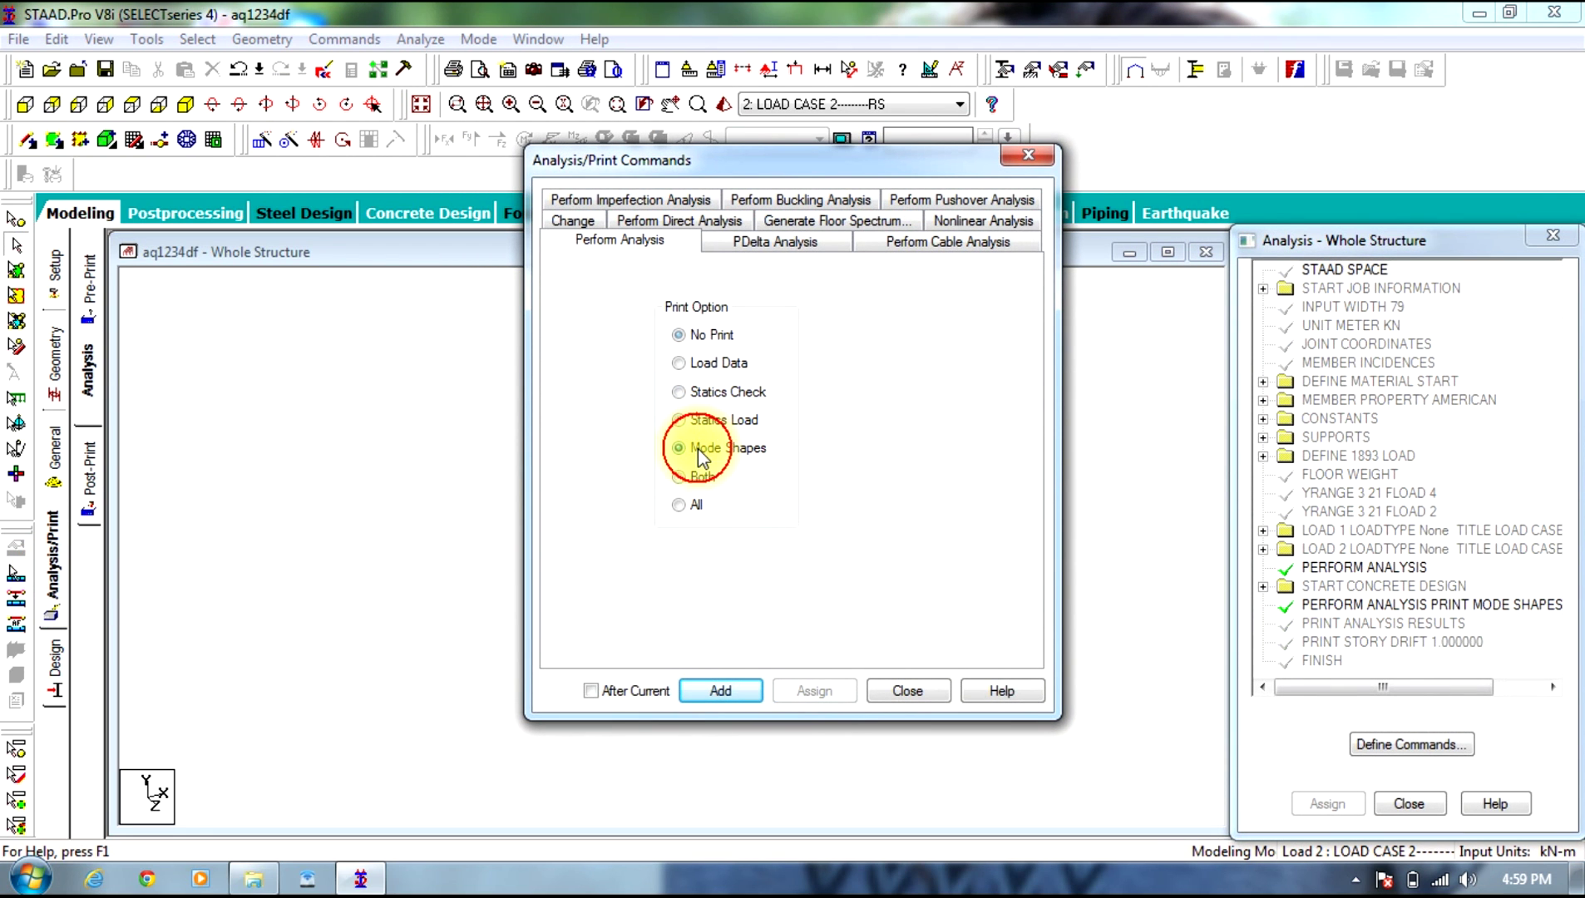
left_click(718, 693)
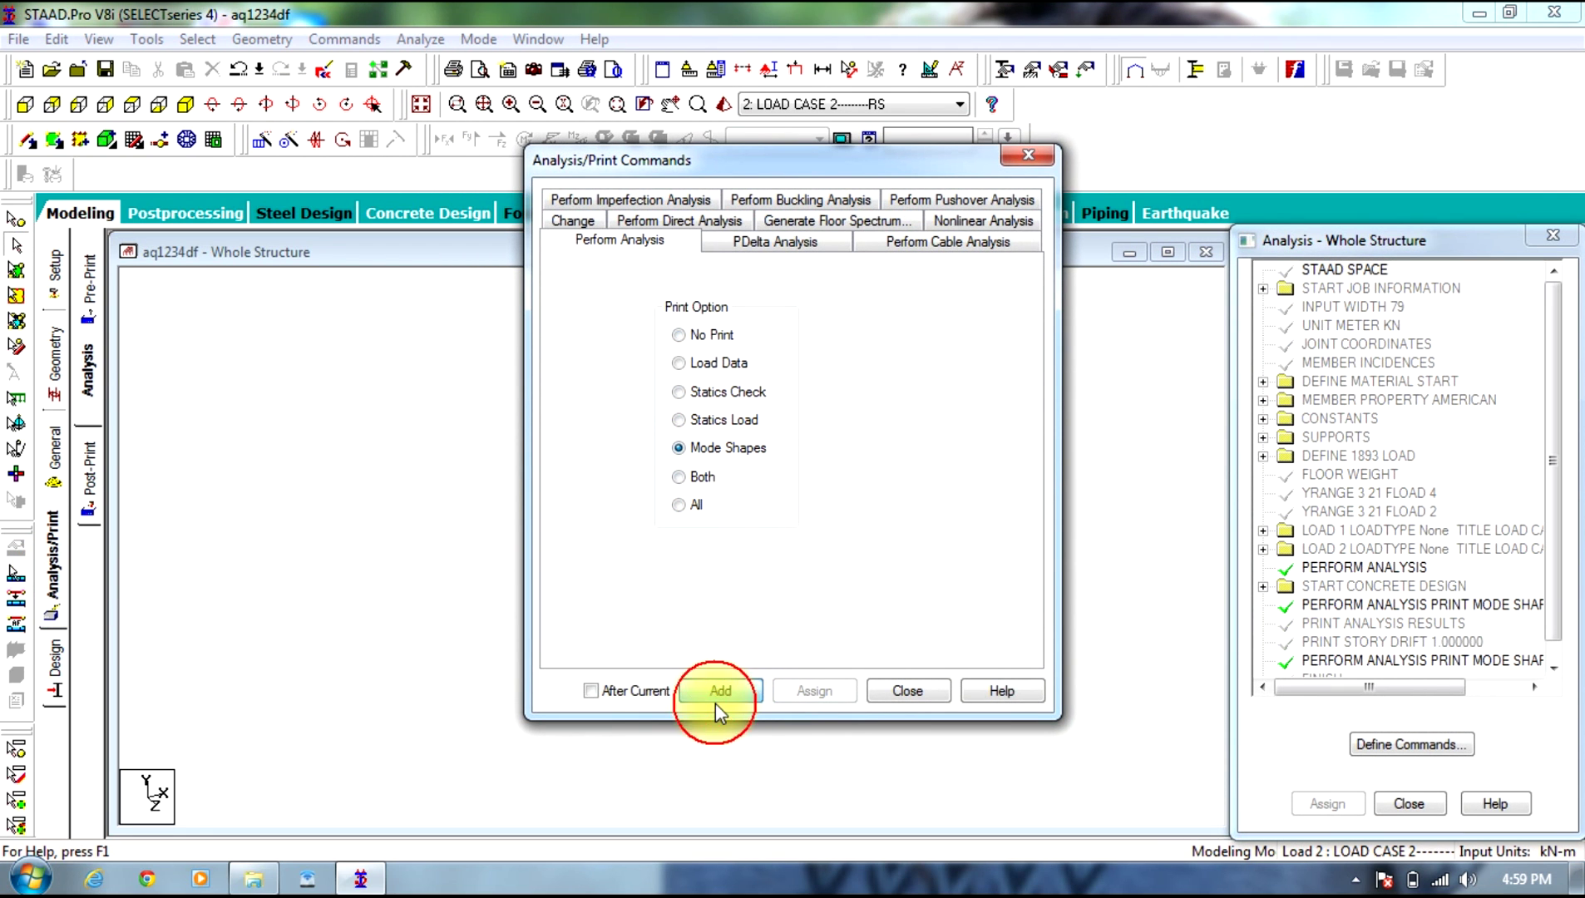
left_click(909, 692)
Step: Add the Analysis Results and Story Drift post-analysis print commands
left_click(95, 478)
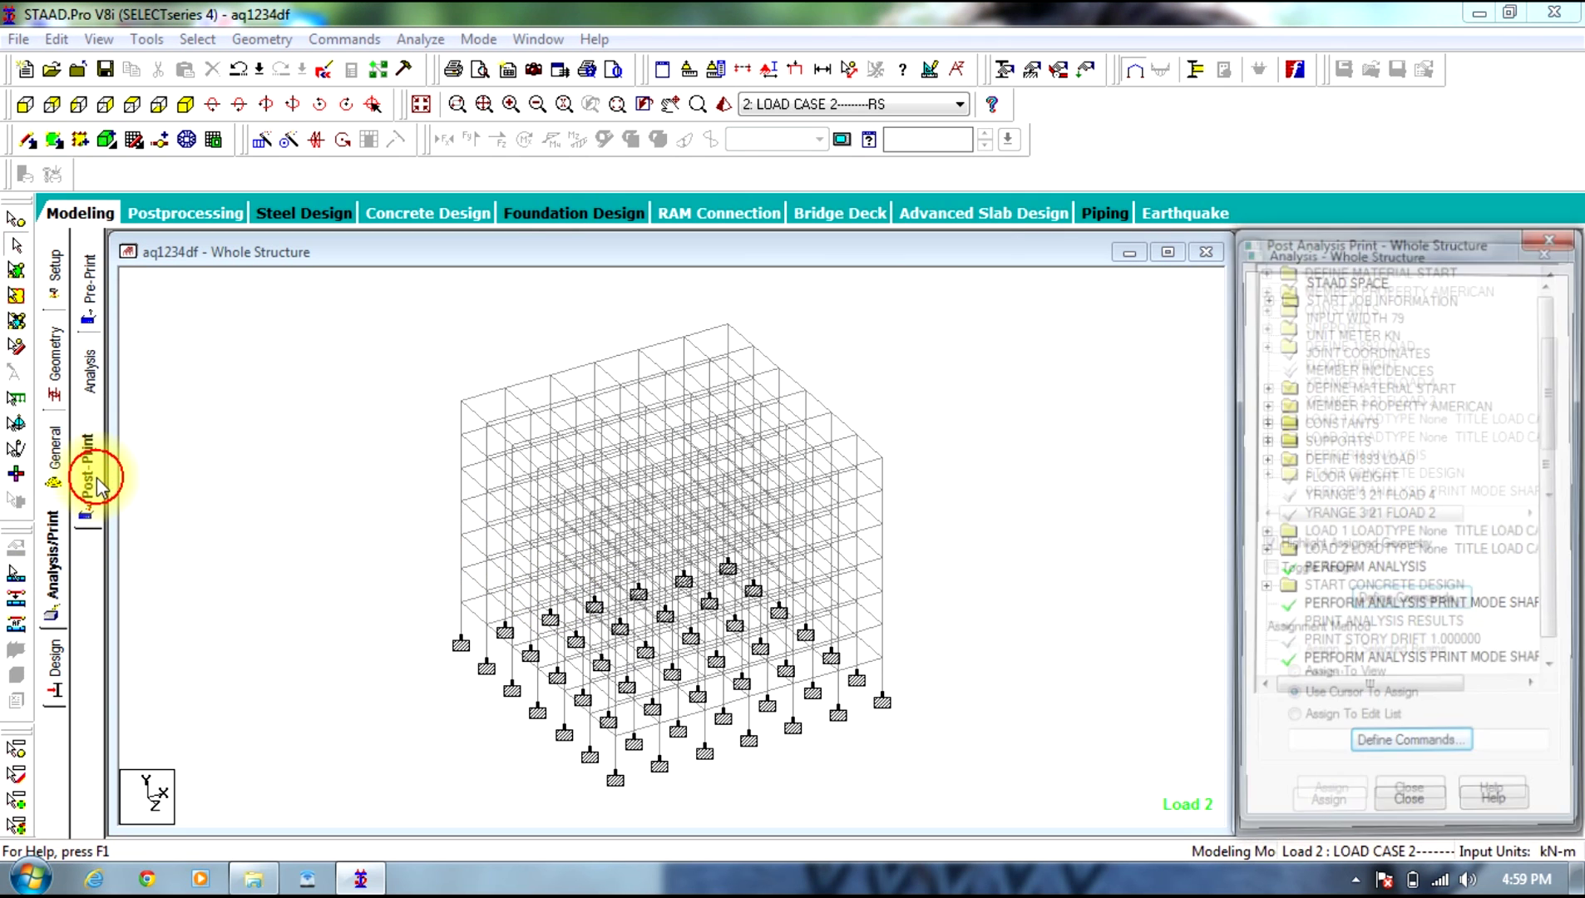
left_click(1441, 602)
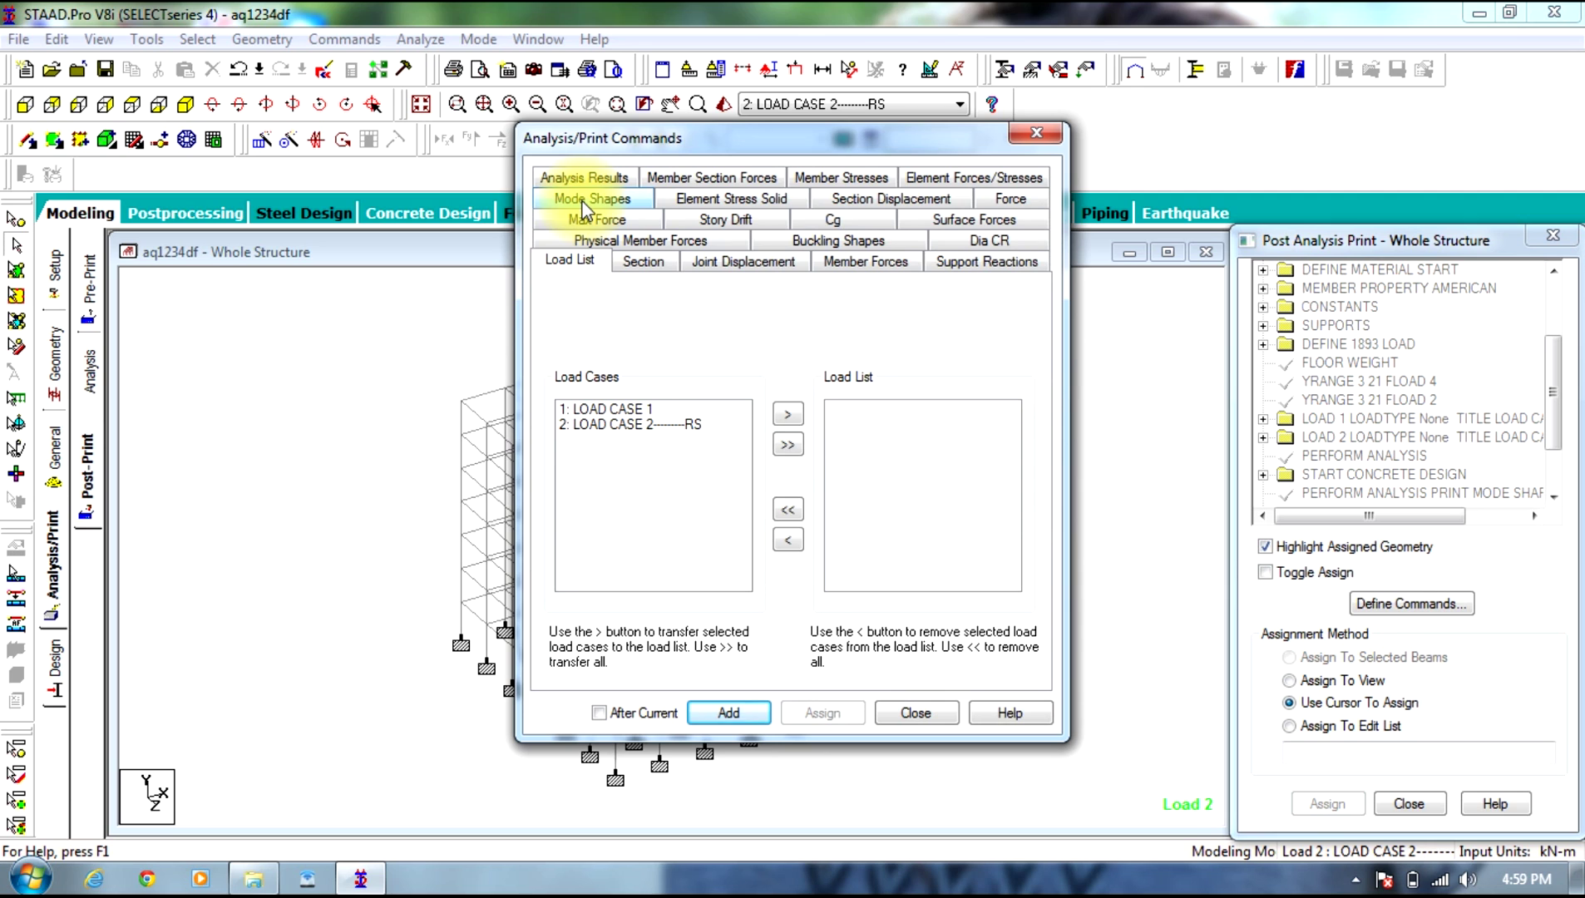
left_click(583, 177)
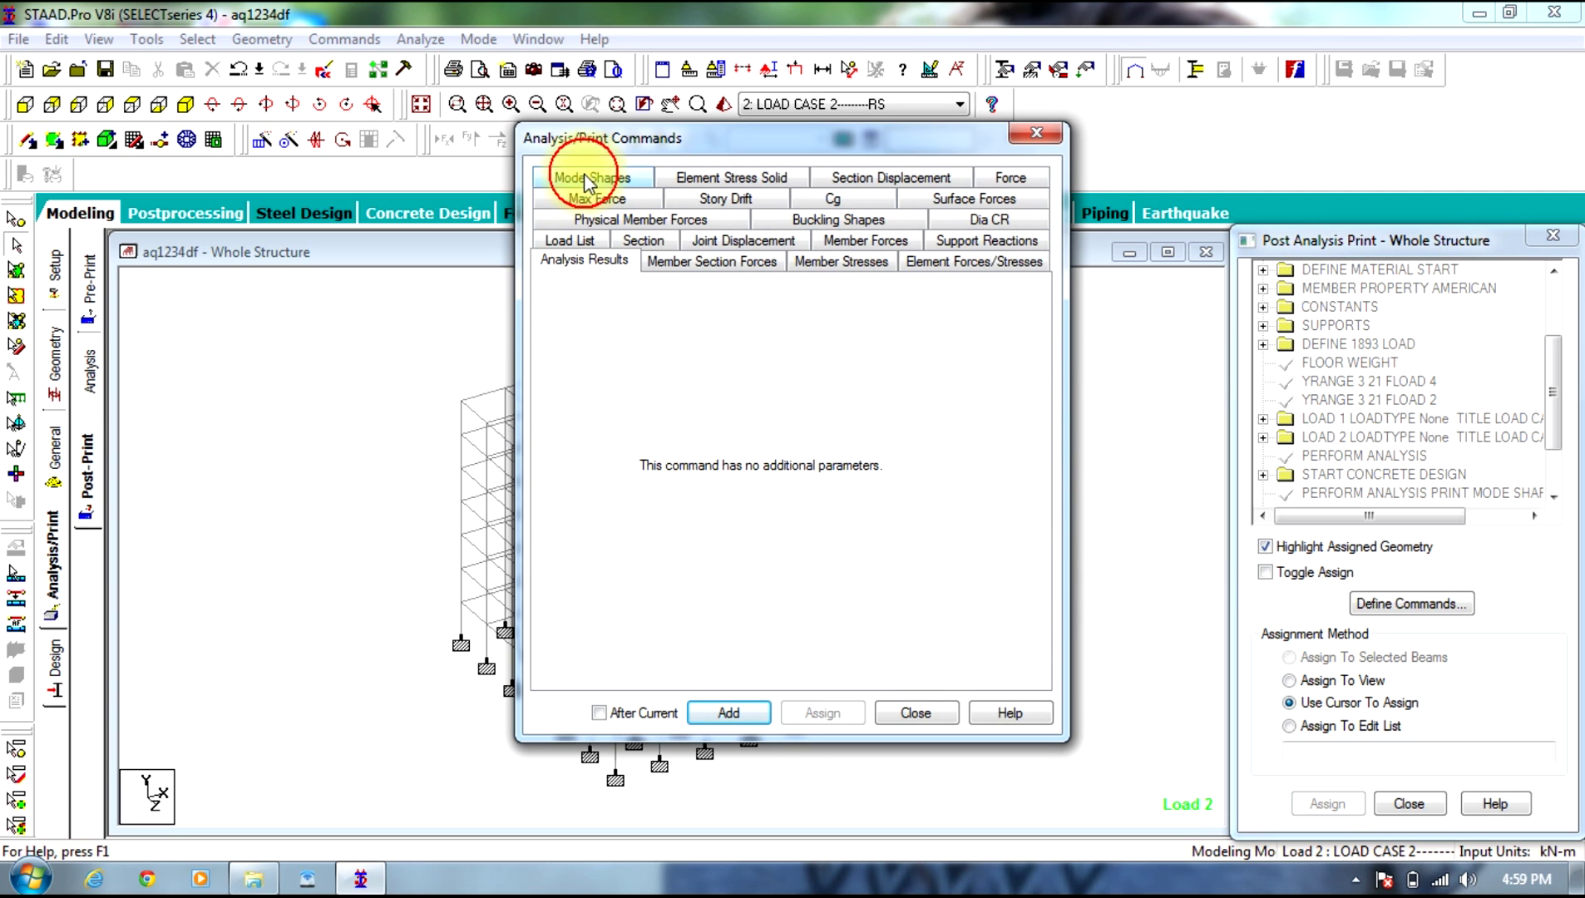
left_click(757, 715)
left_click(708, 177)
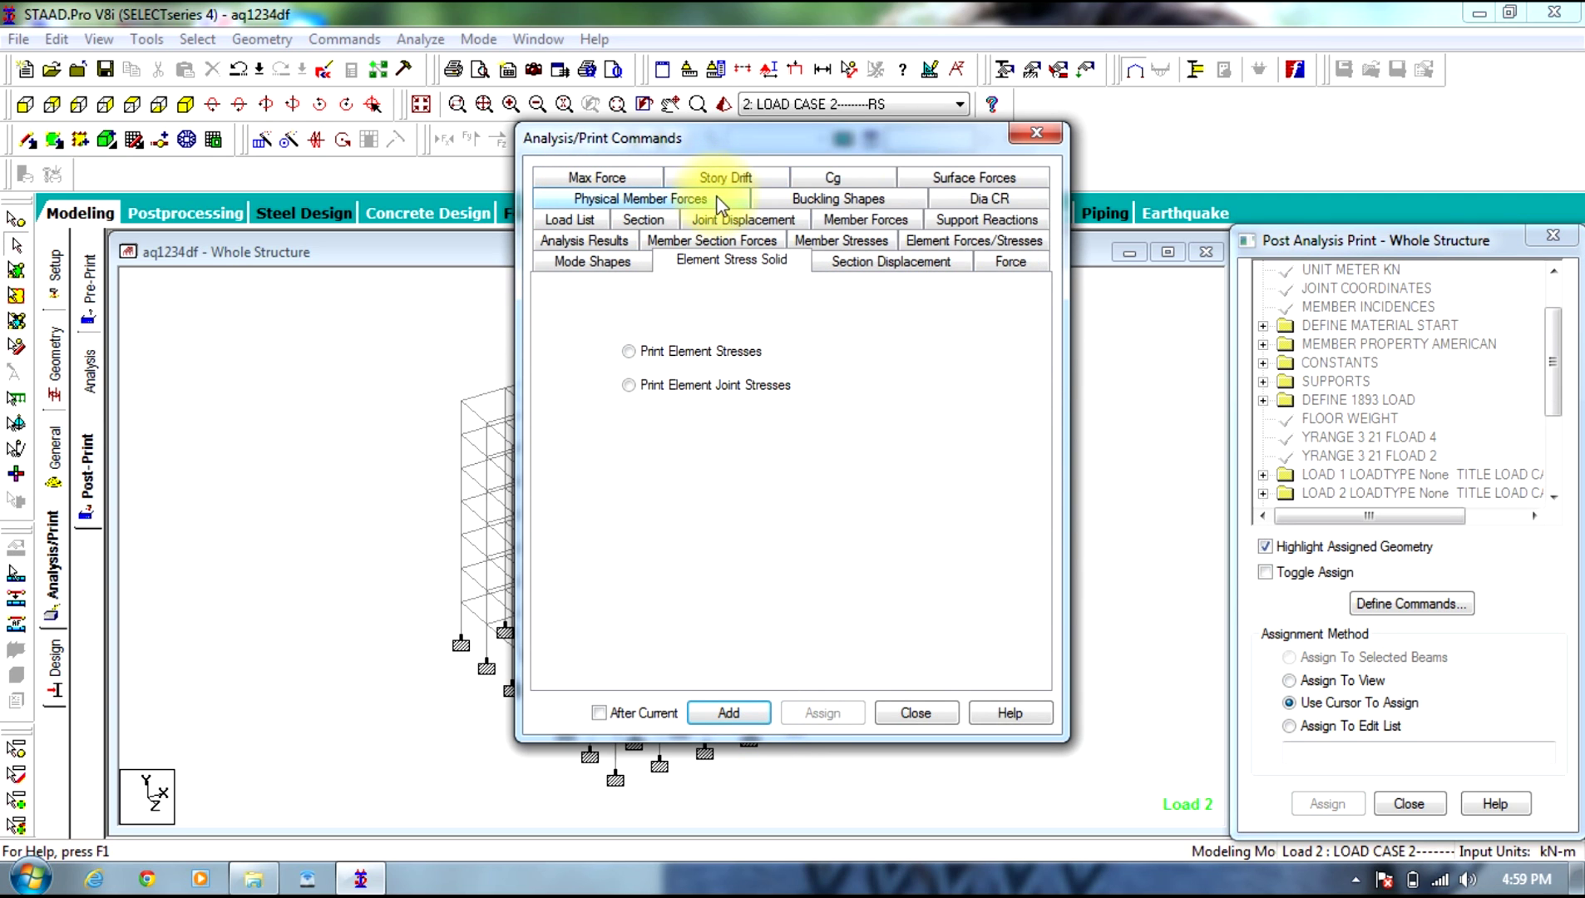
left_click(716, 178)
left_click(740, 720)
left_click(915, 713)
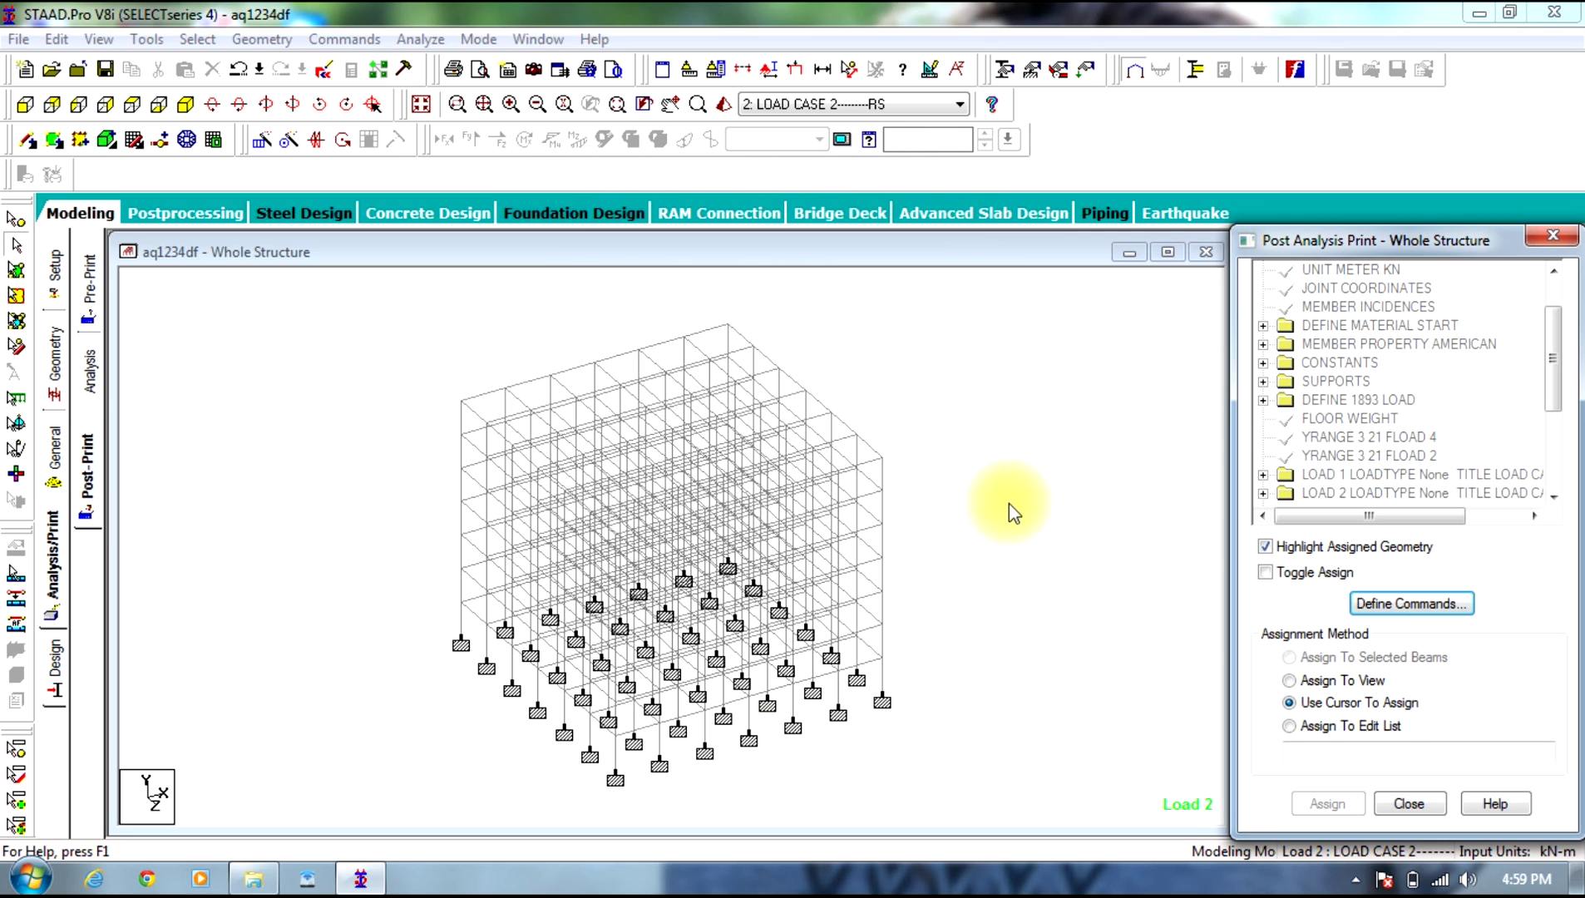
Step: Save the modified structure and run the analysis, keeping the progress window clear of the model
left_click(420, 39)
left_click(431, 65)
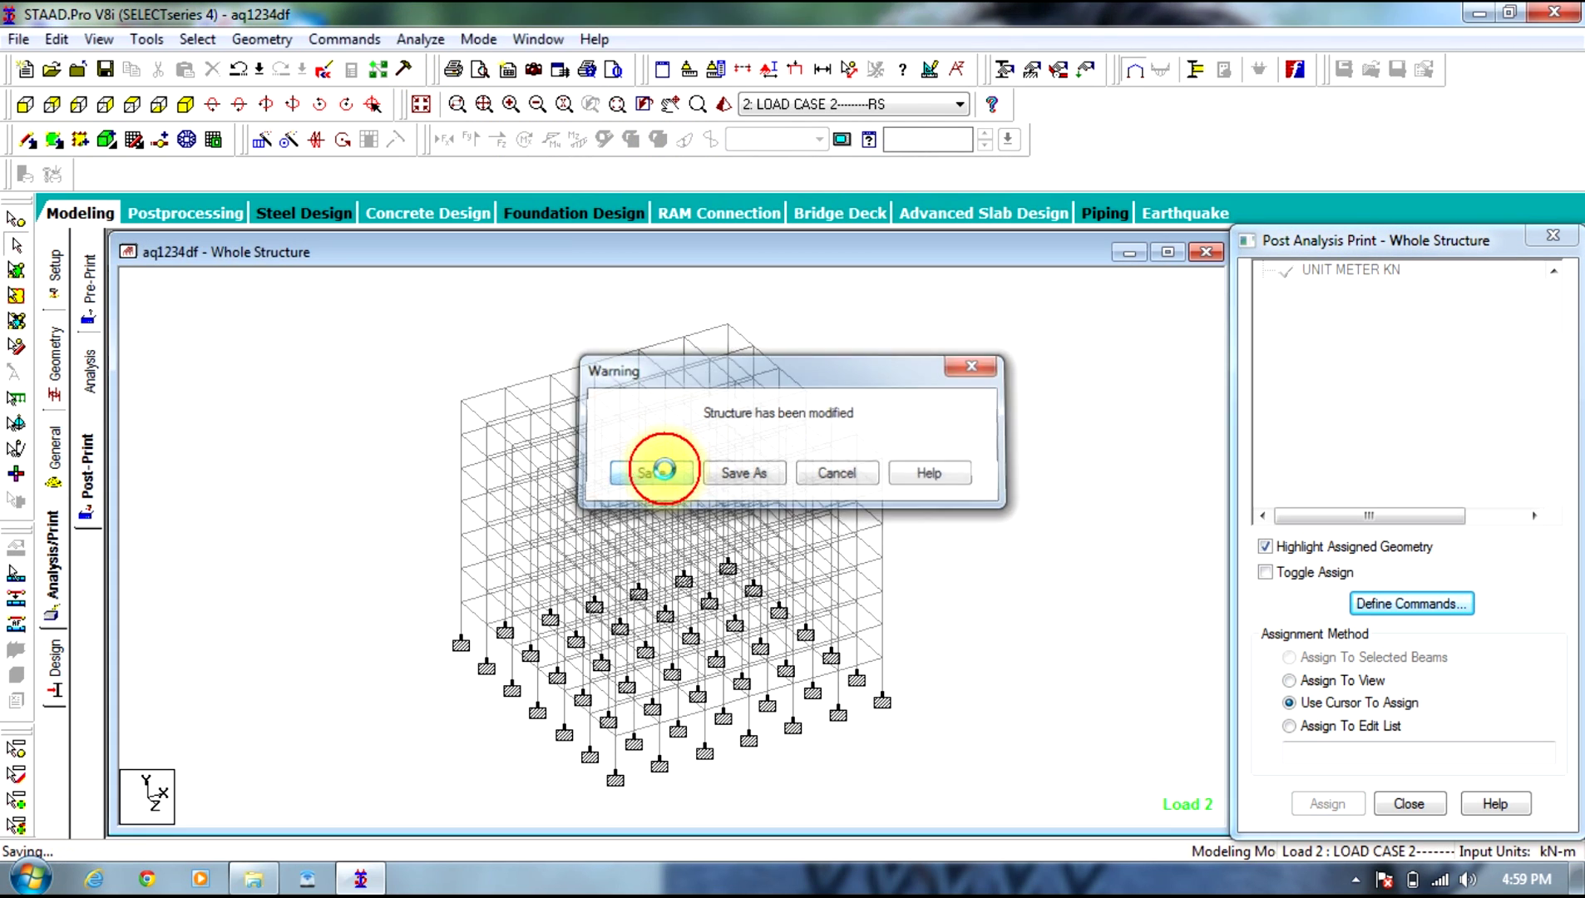
left_click(658, 462)
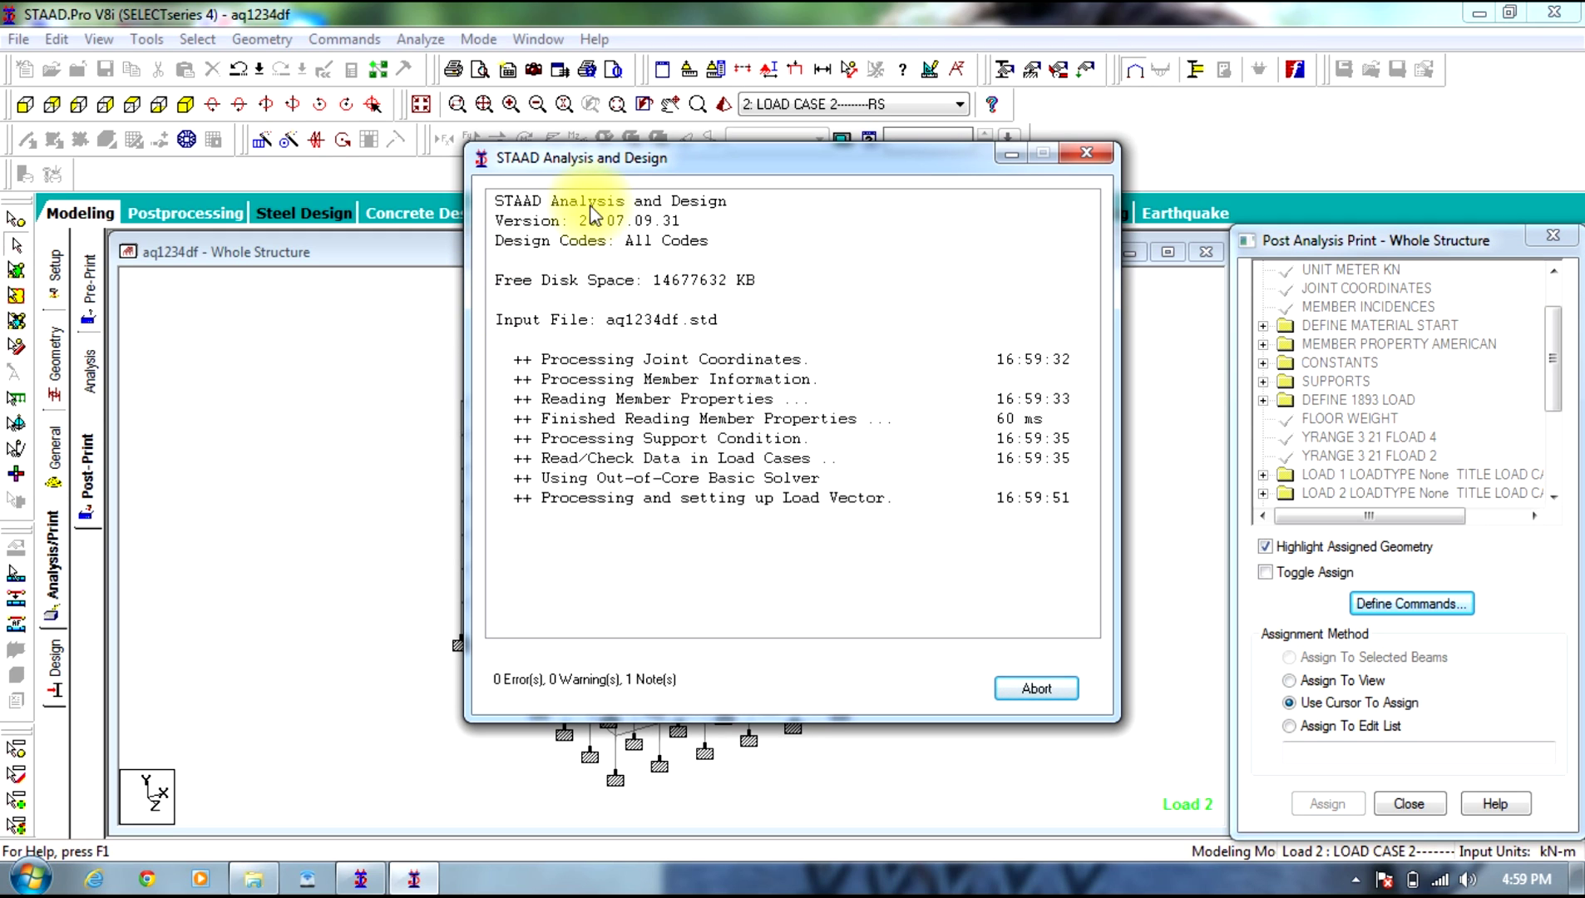
left_click_drag(718, 163, 891, 208)
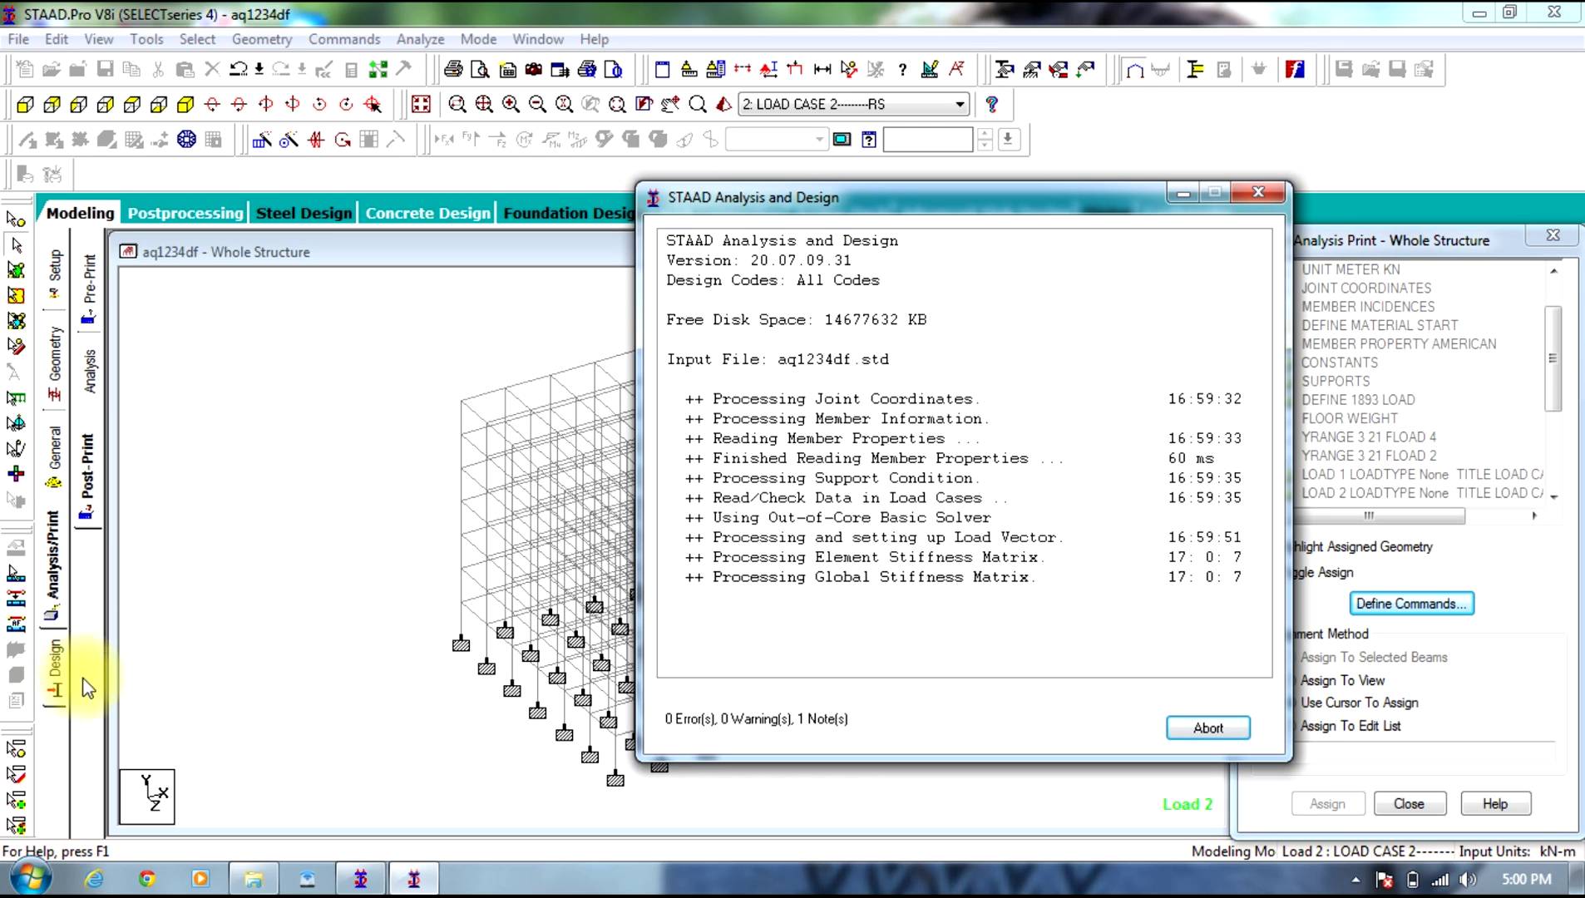
left_click_drag(869, 209, 1124, 156)
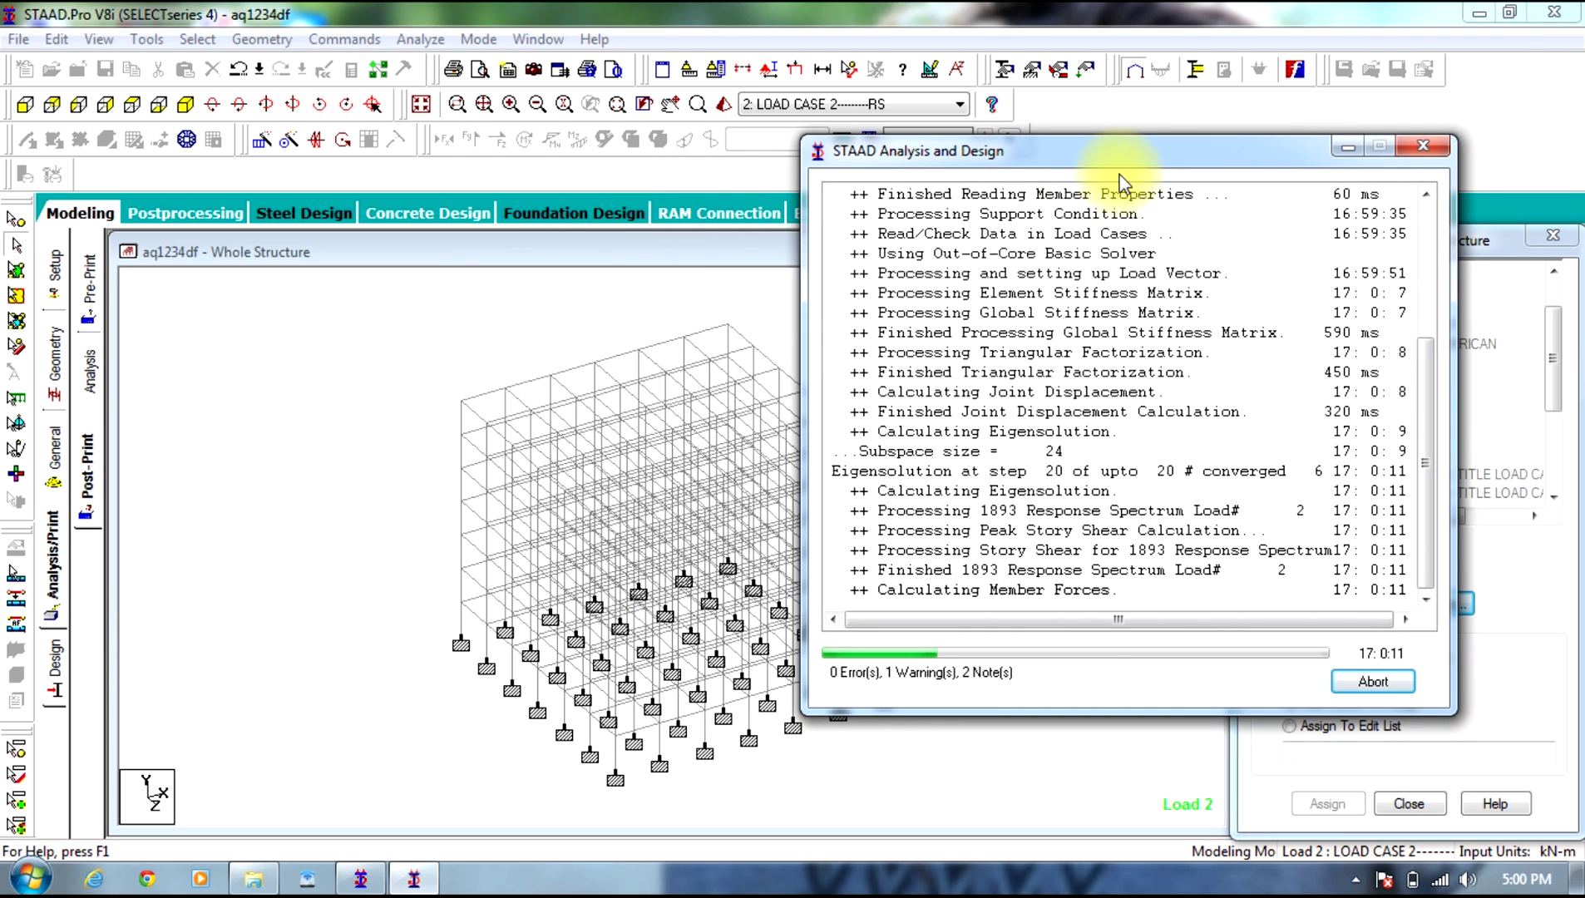
left_click_drag(1147, 147, 1187, 149)
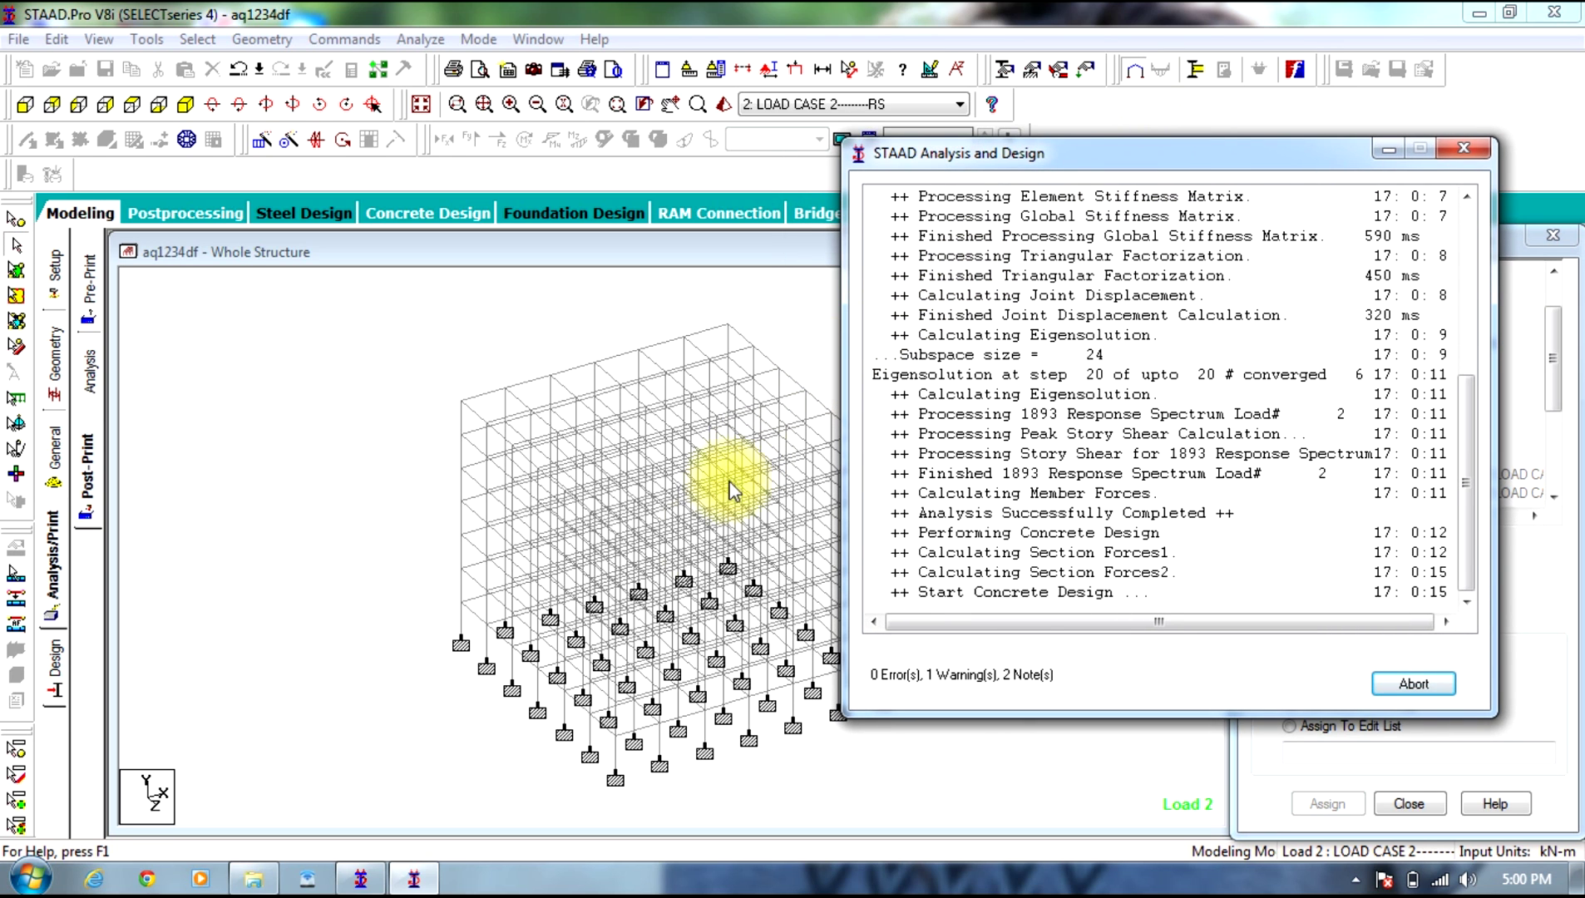
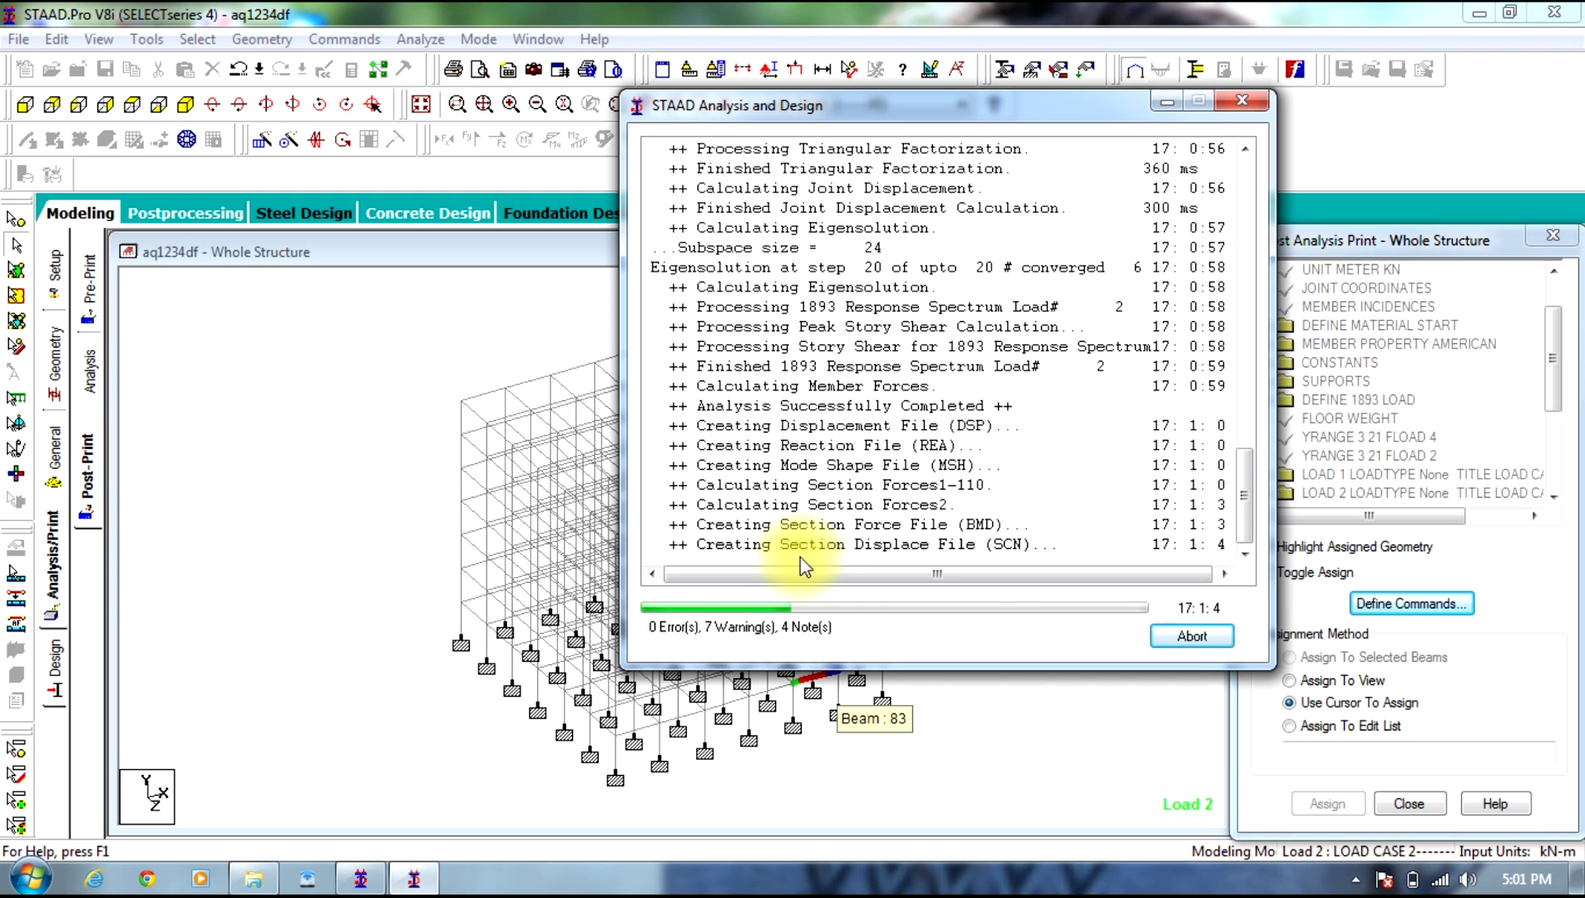
Step: Open the analysis output file and go to the first note about the response spectrum base shear
left_click(665, 604)
left_click(1151, 639)
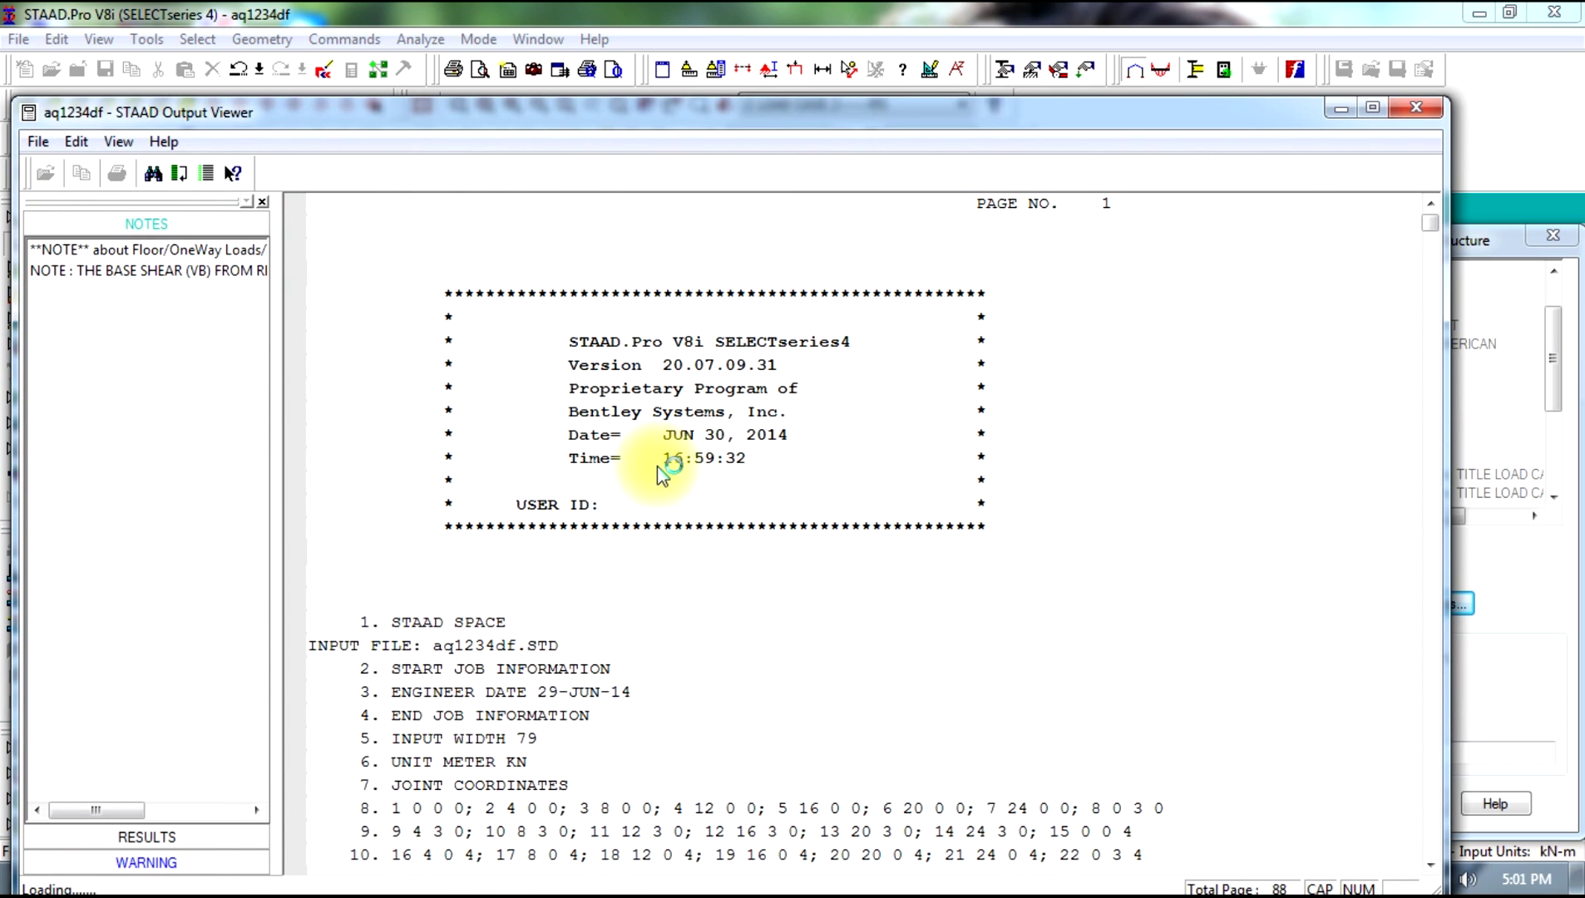
left_click(208, 273)
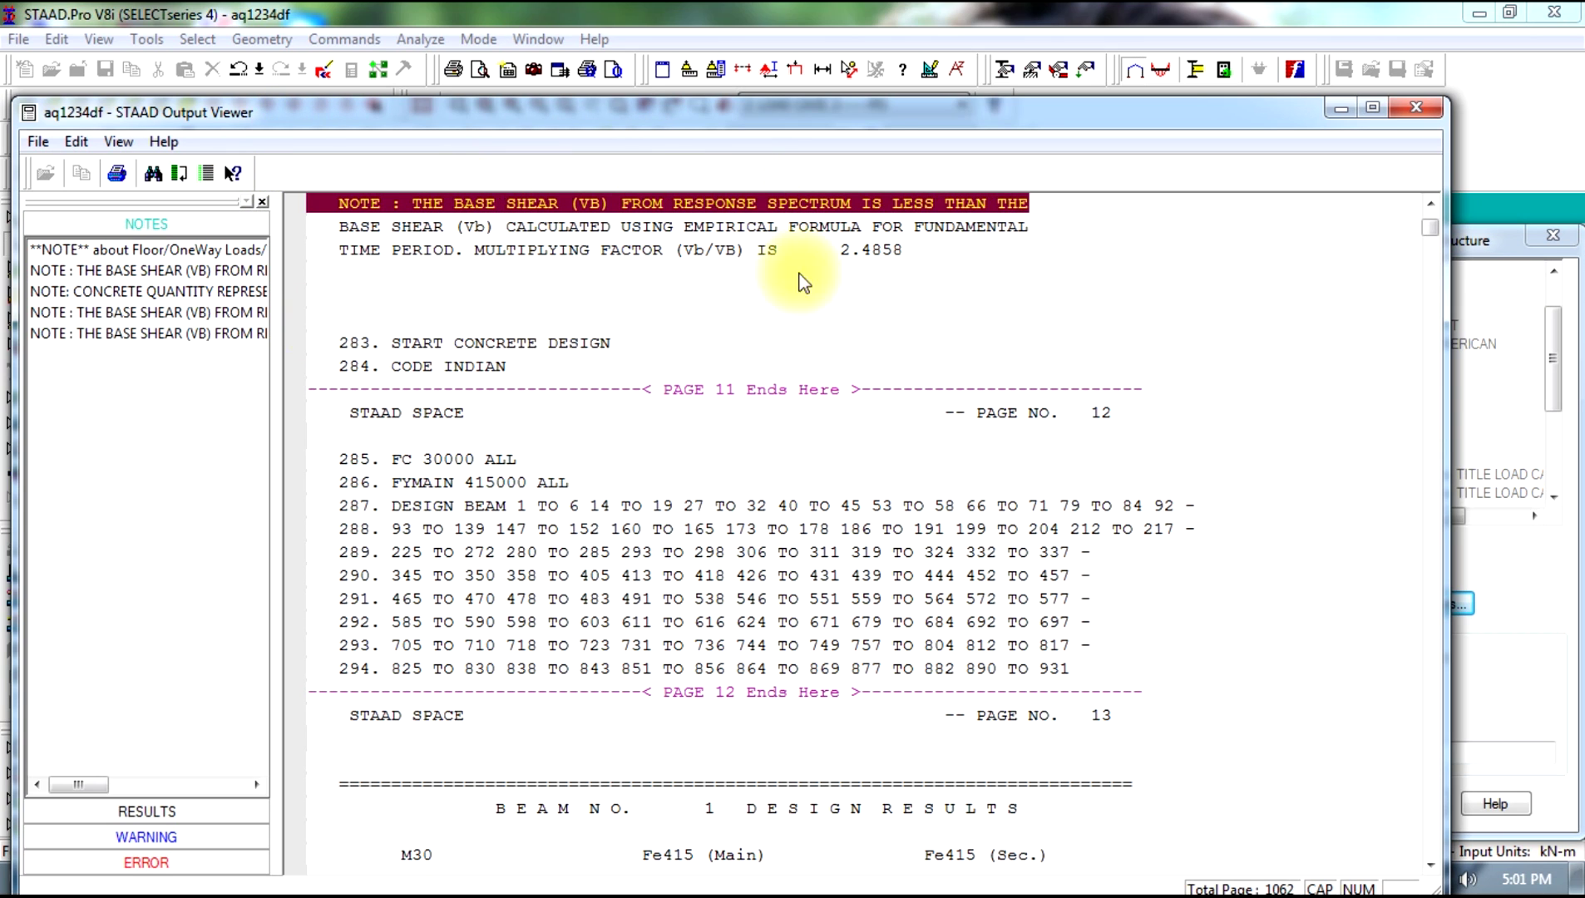
Step: Move the output viewer up and open the Windows Calculator
left_click_drag(836, 106, 917, 37)
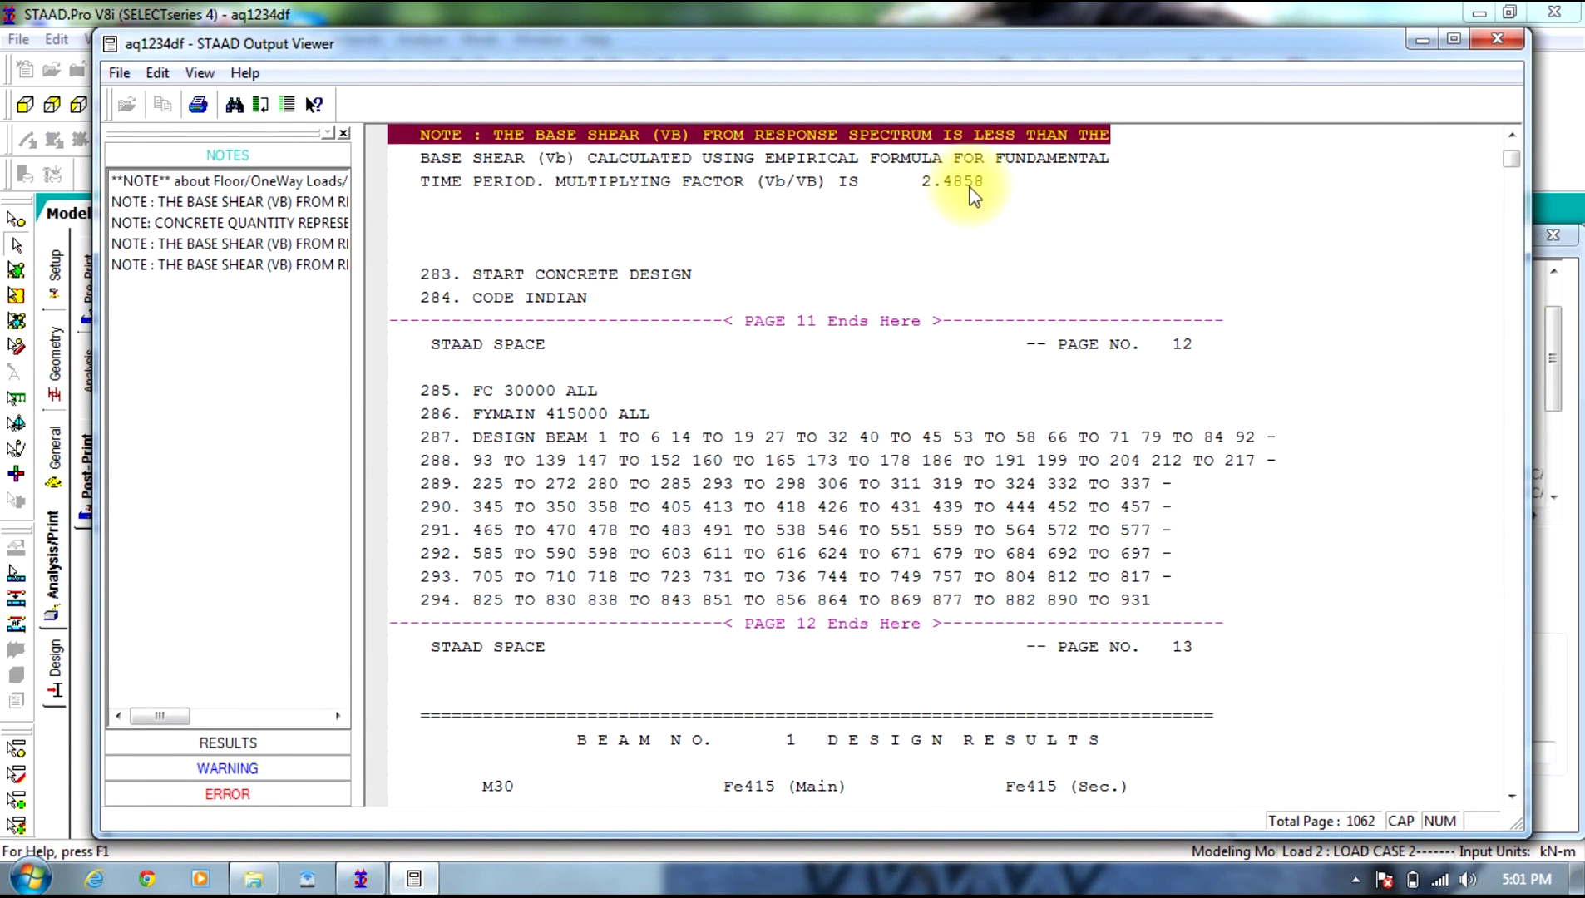
left_click(30, 877)
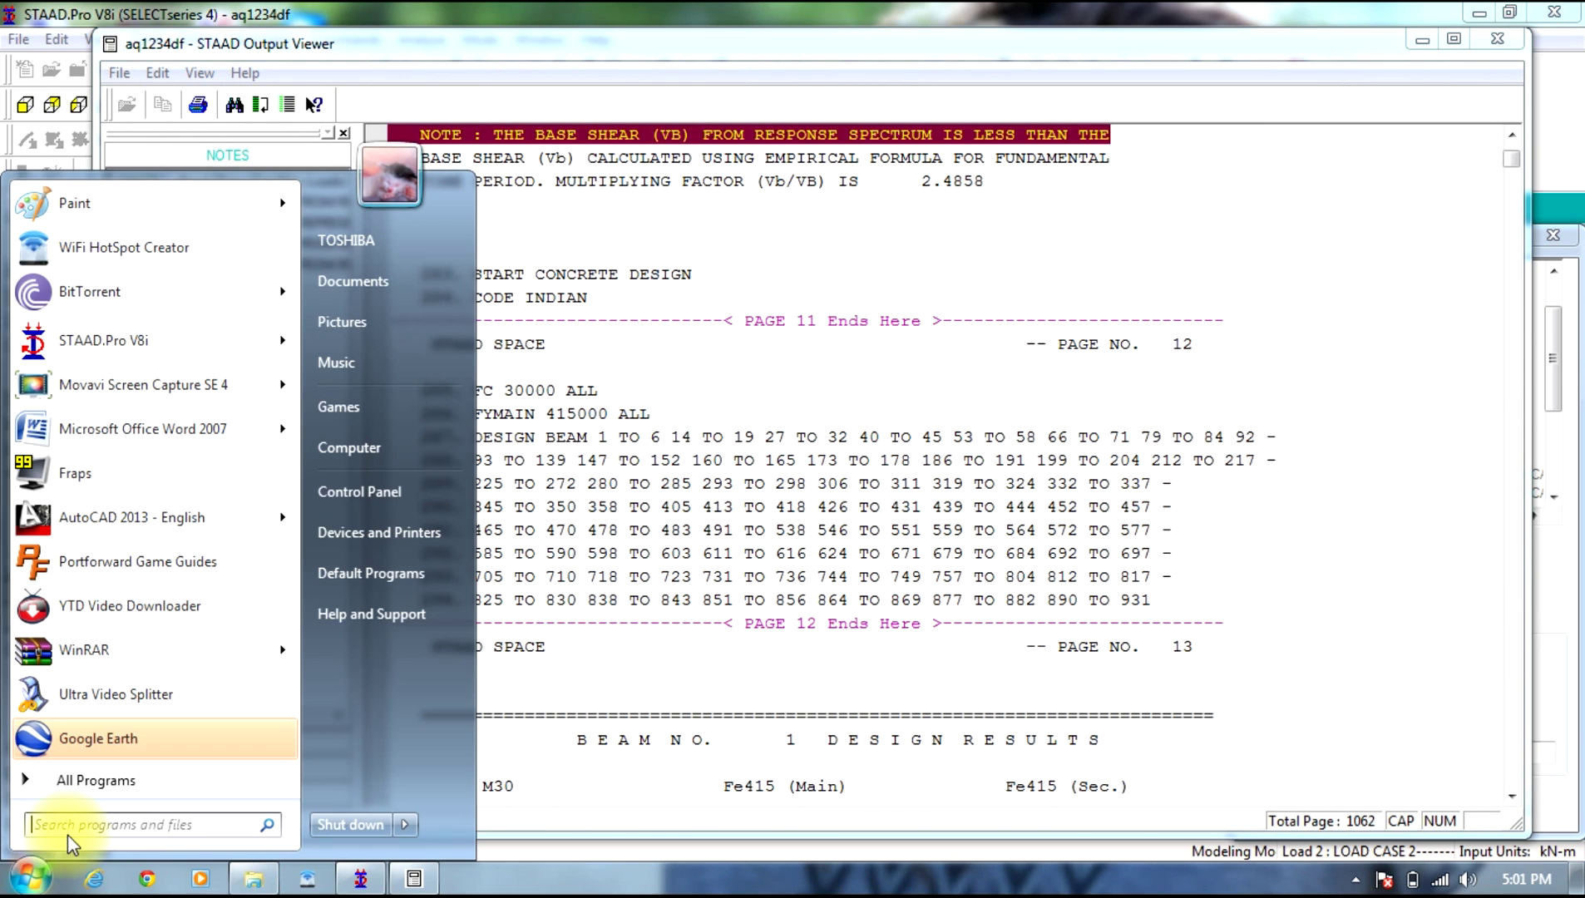
type("CAL")
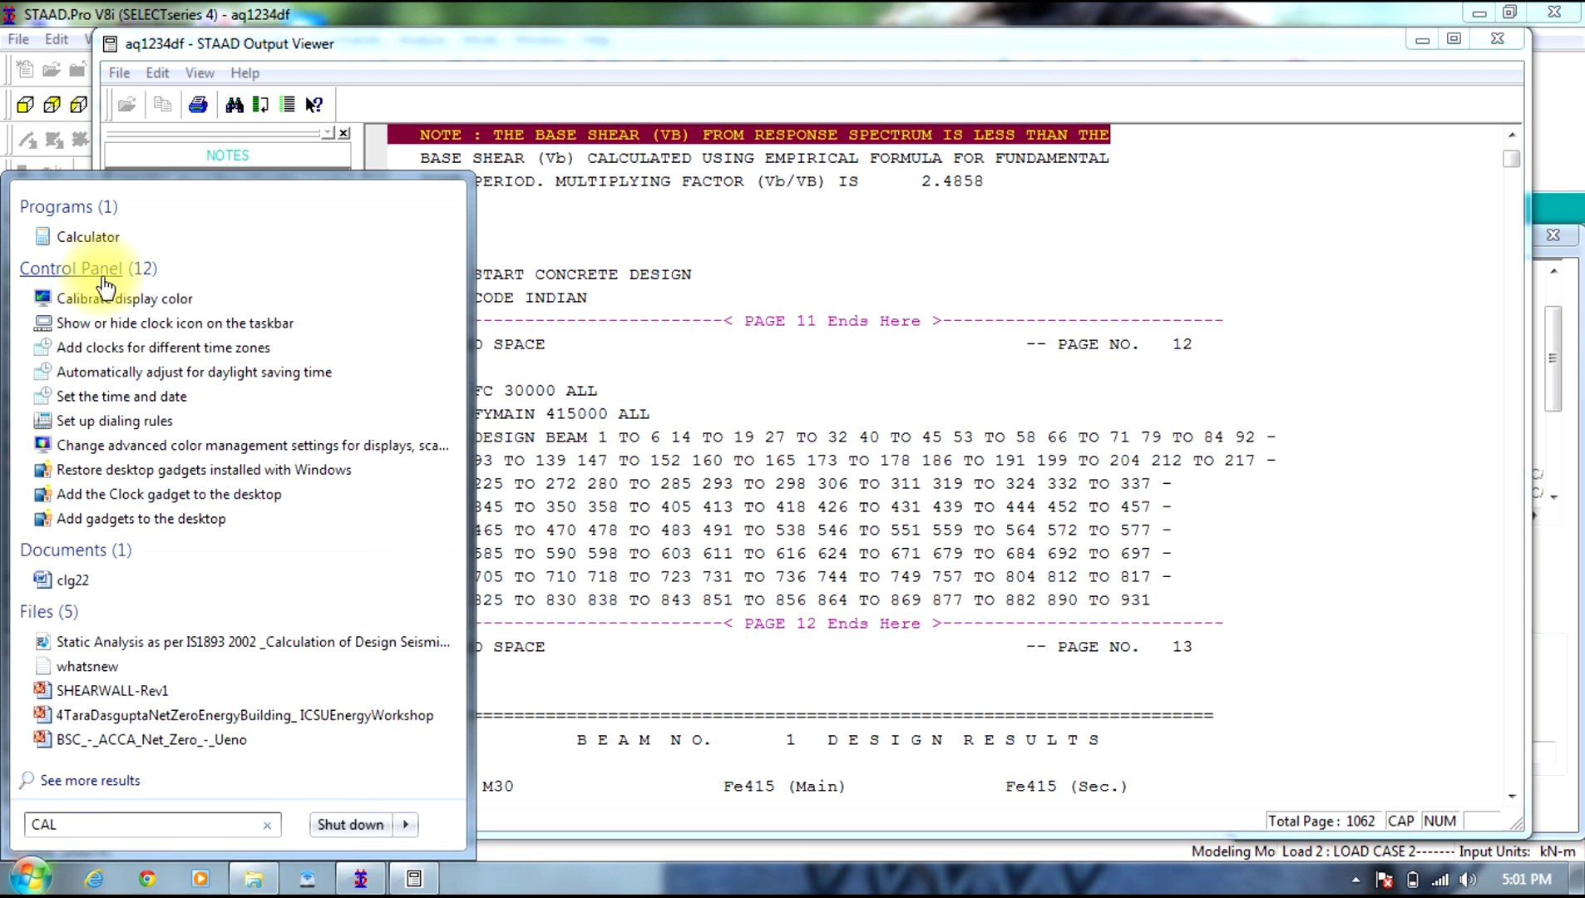
left_click(96, 238)
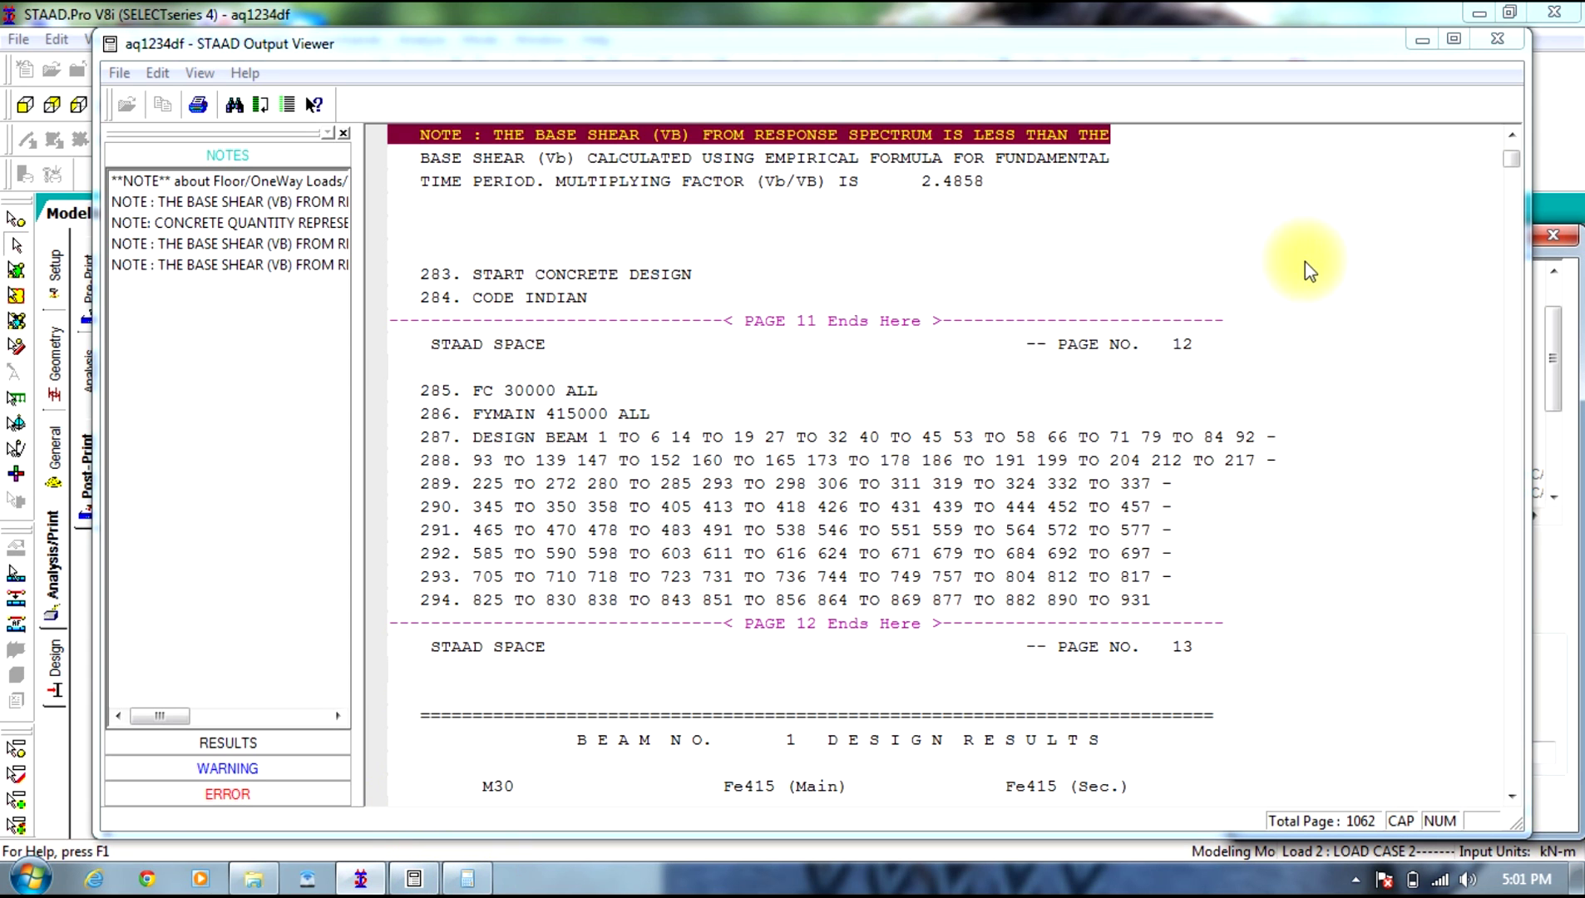
Step: Minimize the output viewer to uncover the Calculator, and place the Calculator over the Post Analysis Print window
left_click_drag(1322, 54, 1035, 18)
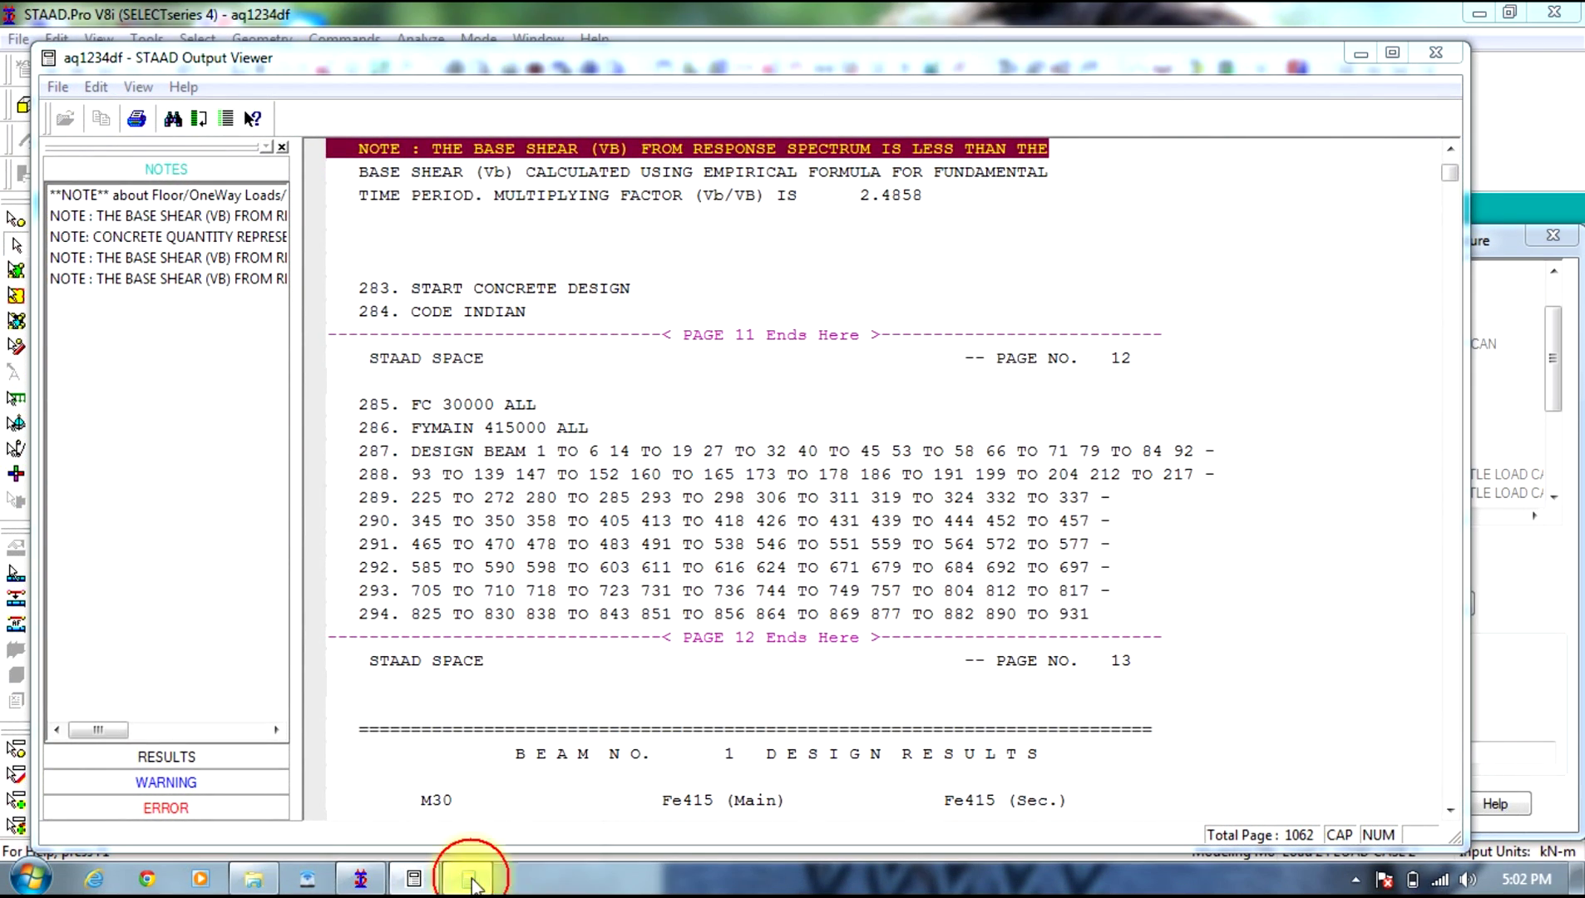
right_click(466, 878)
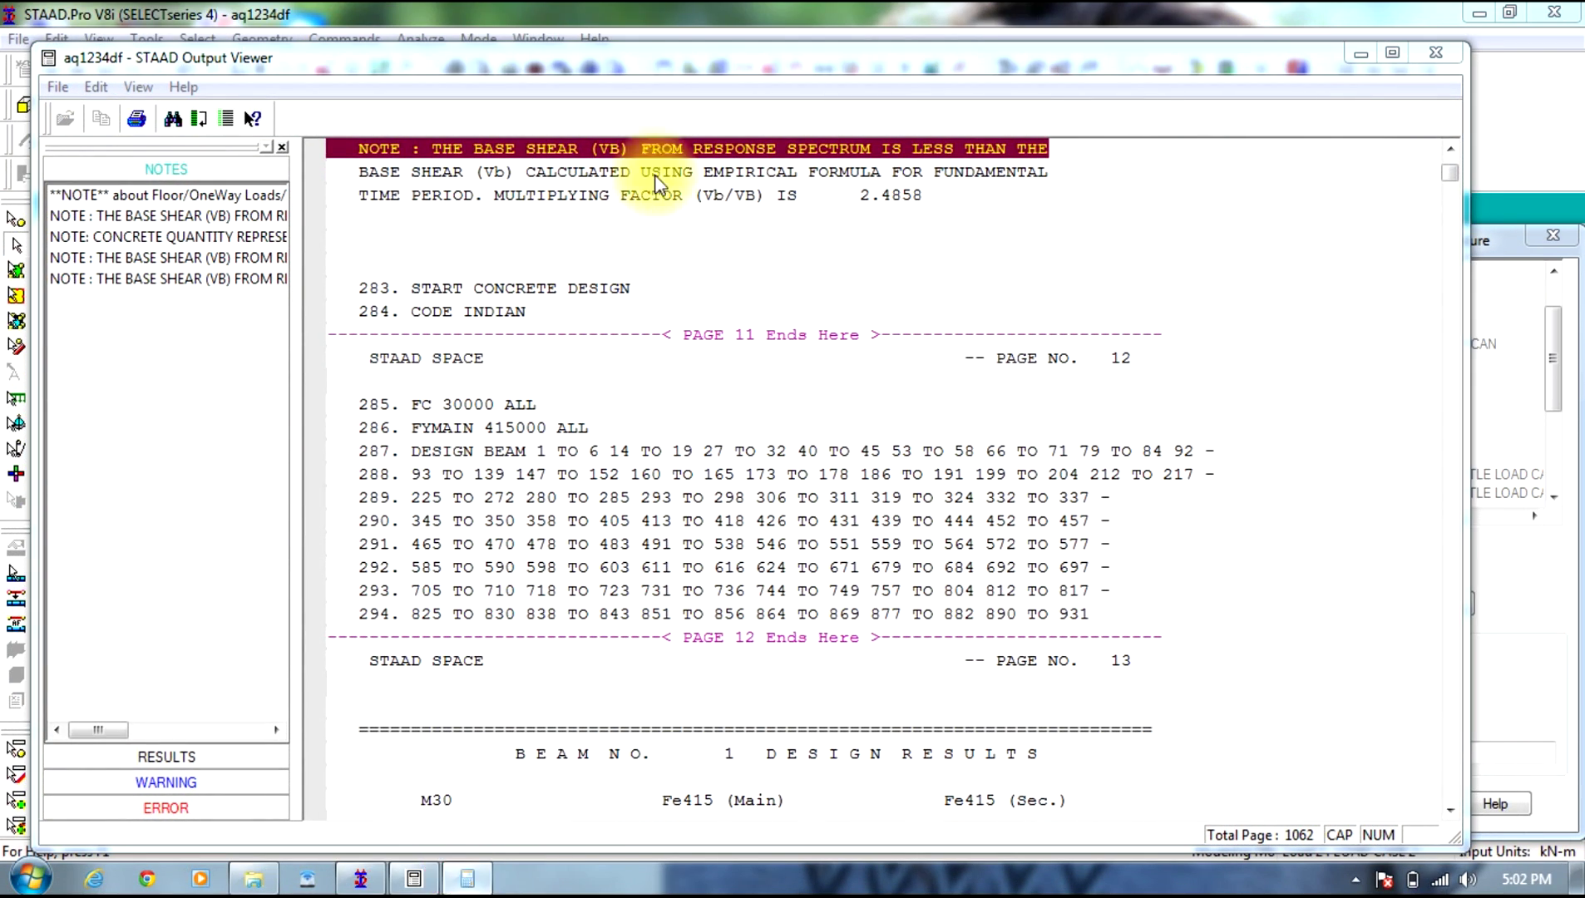
left_click(1362, 53)
left_click(1361, 53)
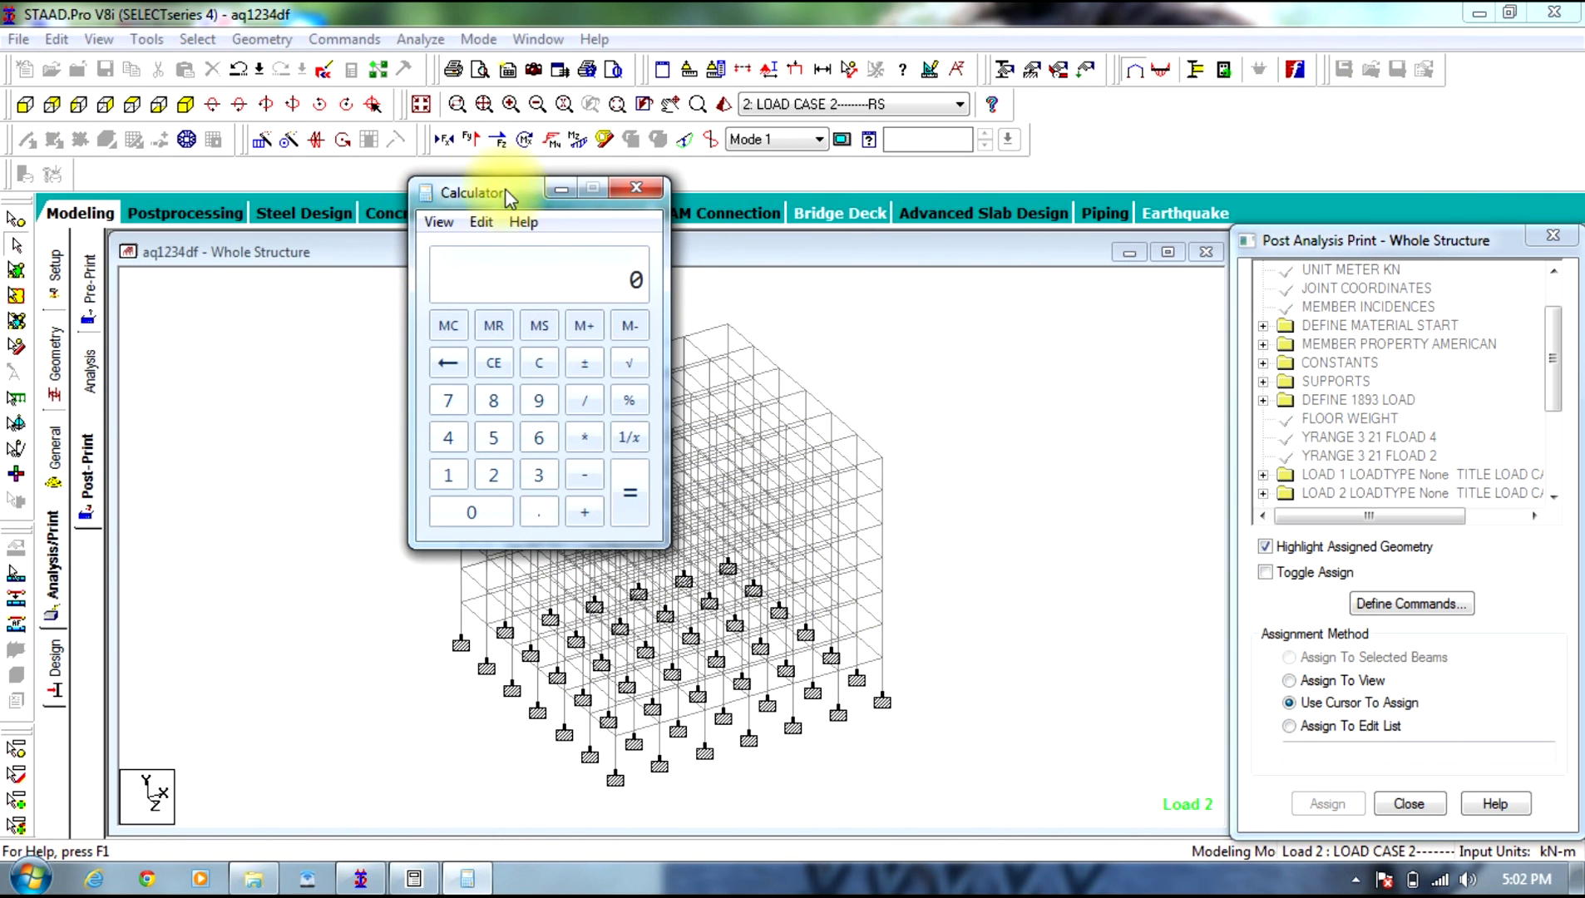
left_click_drag(524, 185, 1347, 293)
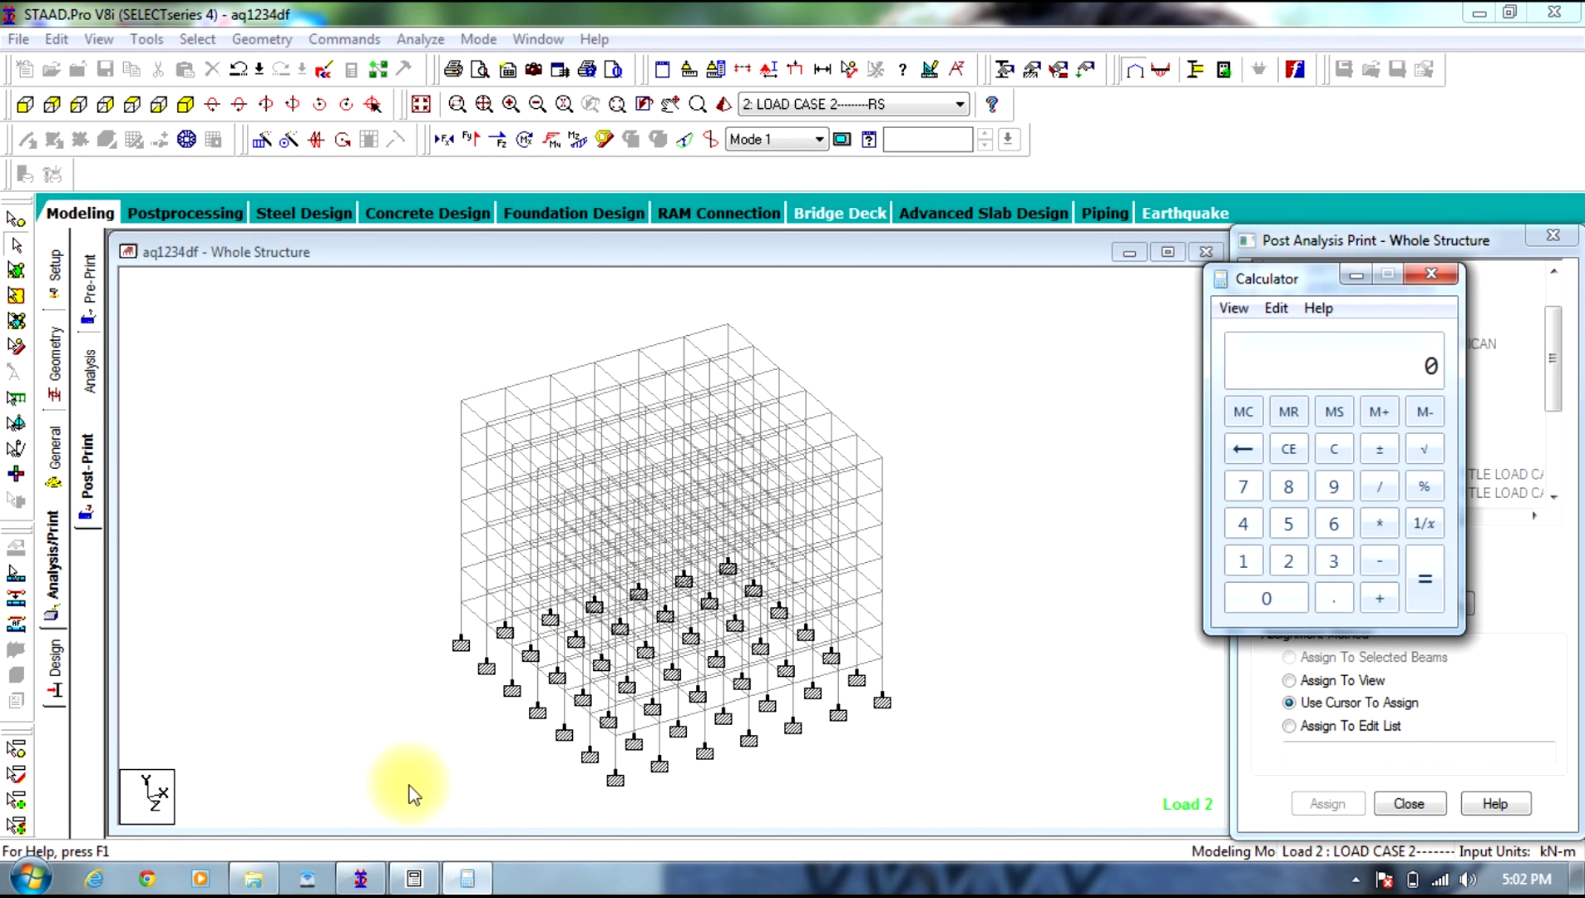
Step: Restore the output viewer and narrow it beside the Calculator, keeping the base shear multiplying factor readable
left_click(478, 877)
left_click(414, 879)
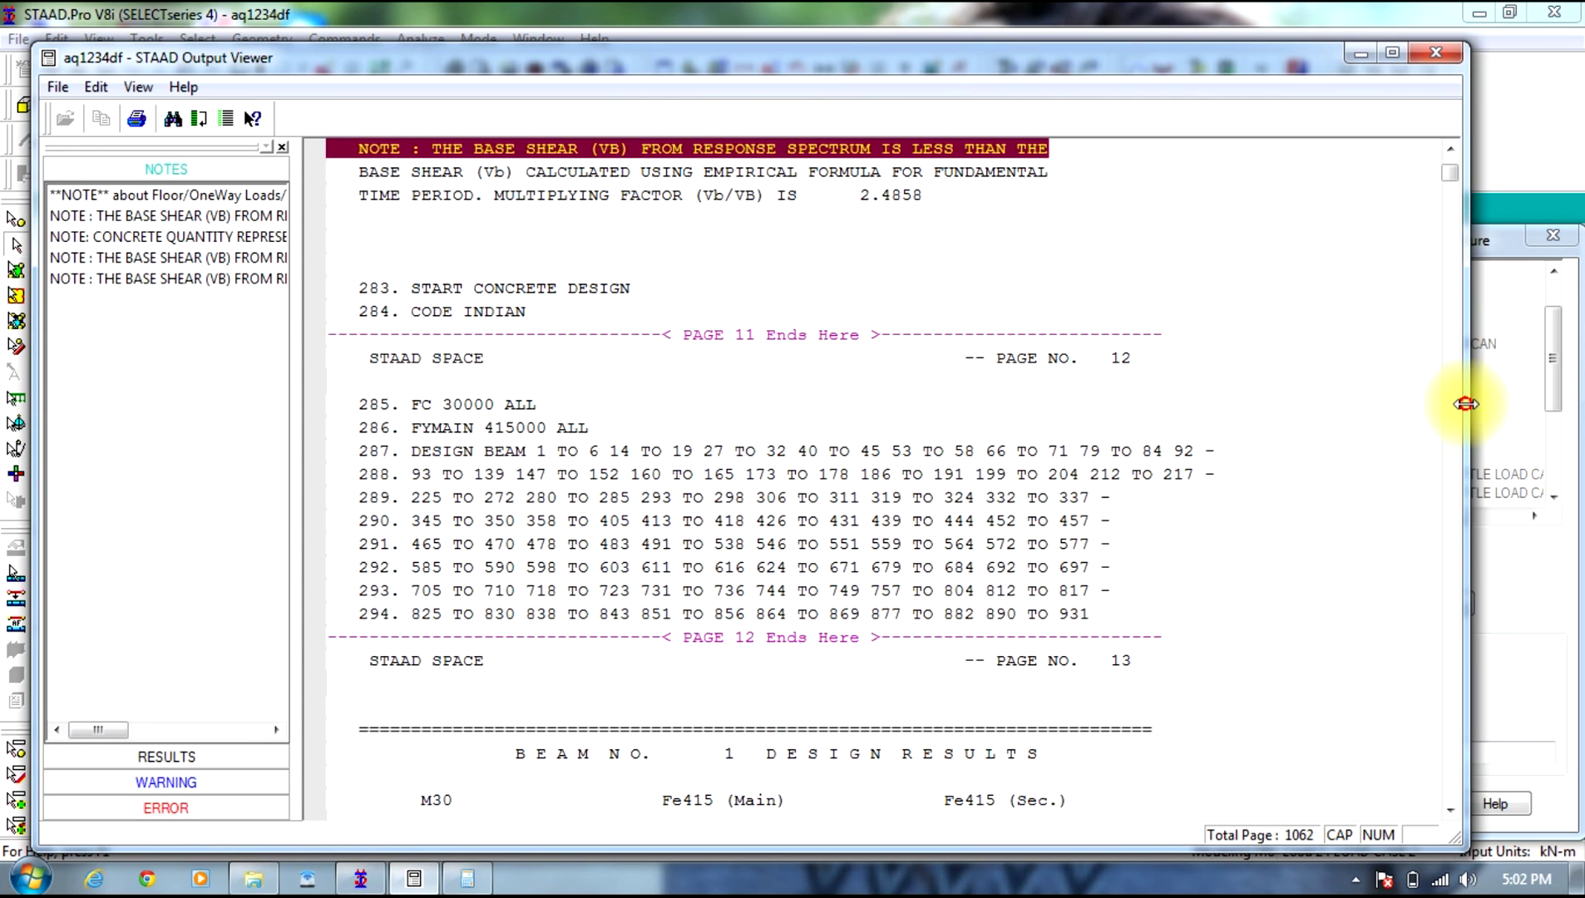
left_click_drag(1465, 404, 800, 407)
left_click(467, 878)
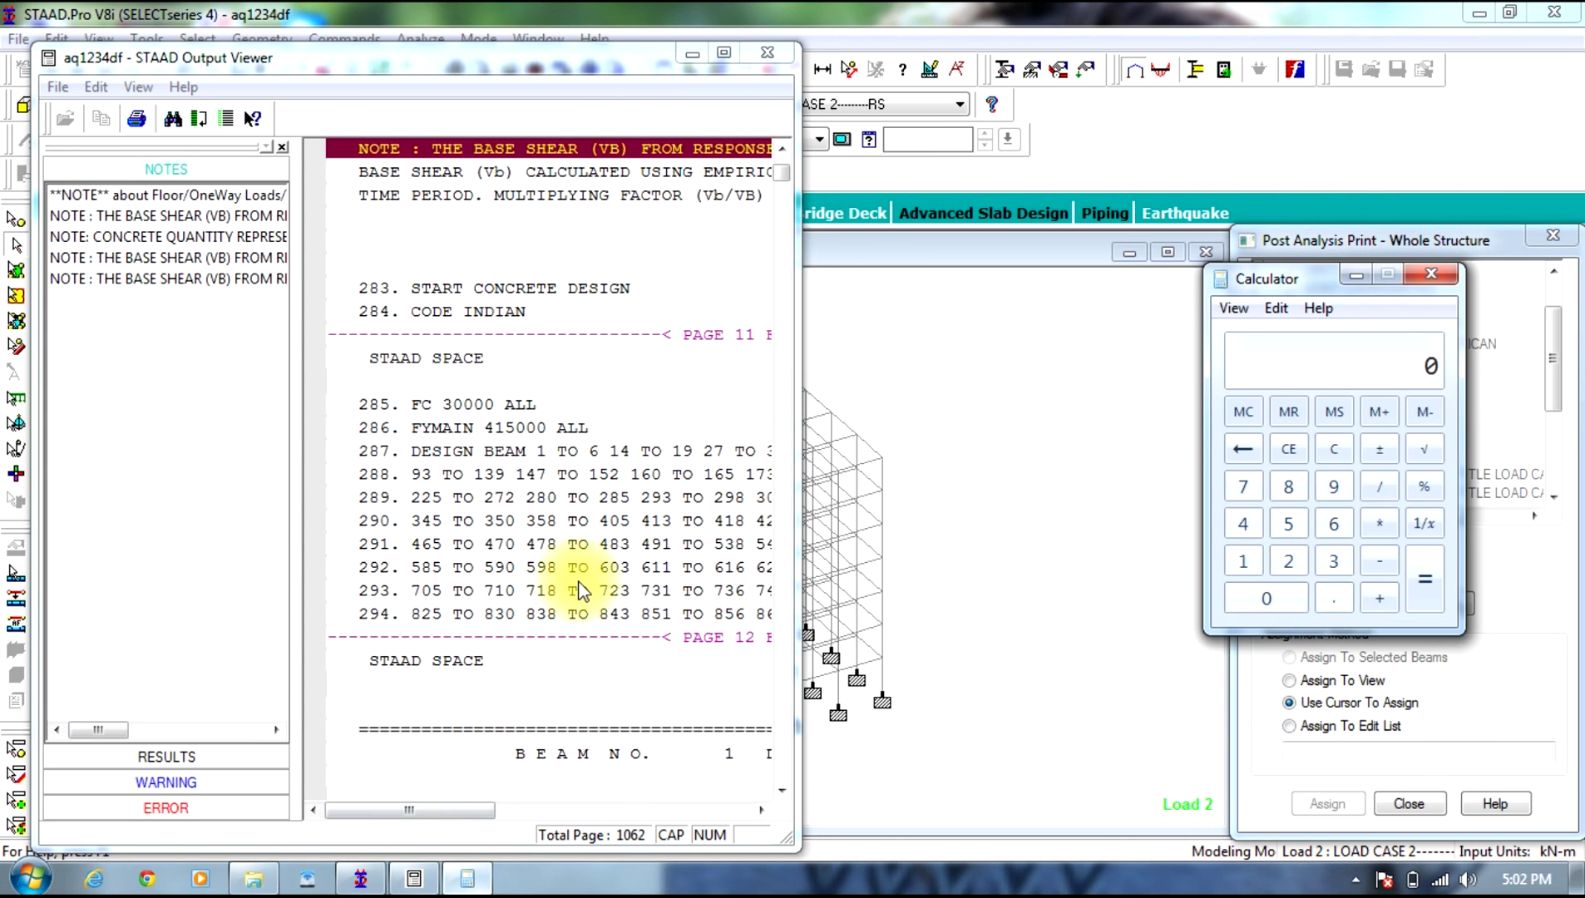
left_click_drag(801, 250, 1002, 297)
left_click(1337, 382)
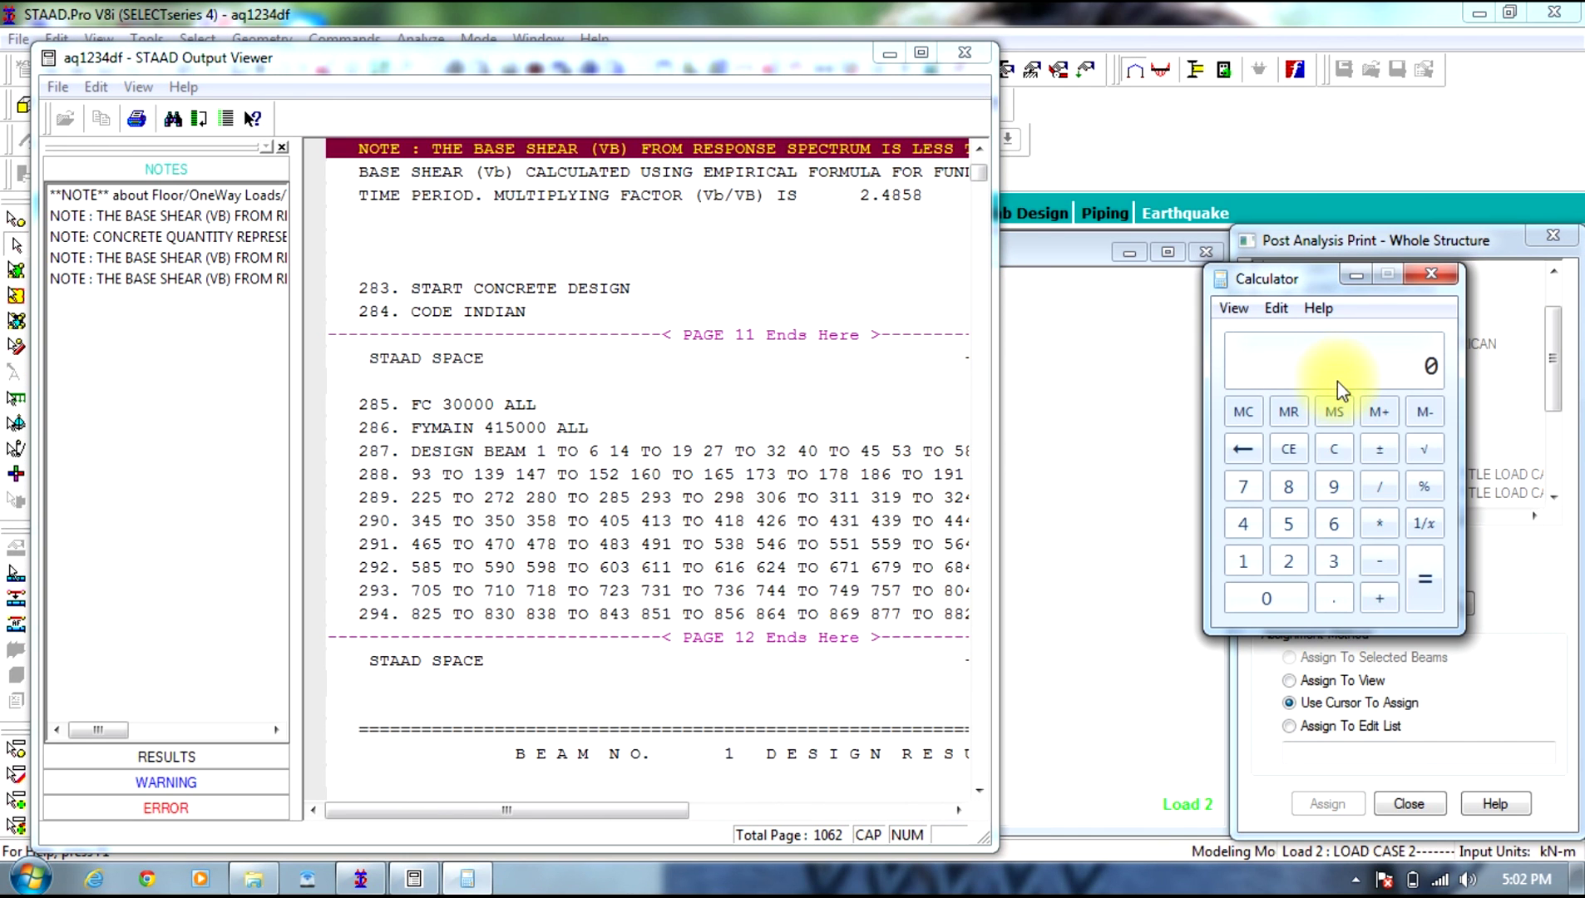
Step: Multiply the base shear factor 2.4858 by 0.036 in the Calculator, then minimize it
left_click(1289, 561)
key("period")
left_click(1241, 521)
left_click(1288, 485)
left_click(1288, 523)
left_click(1285, 489)
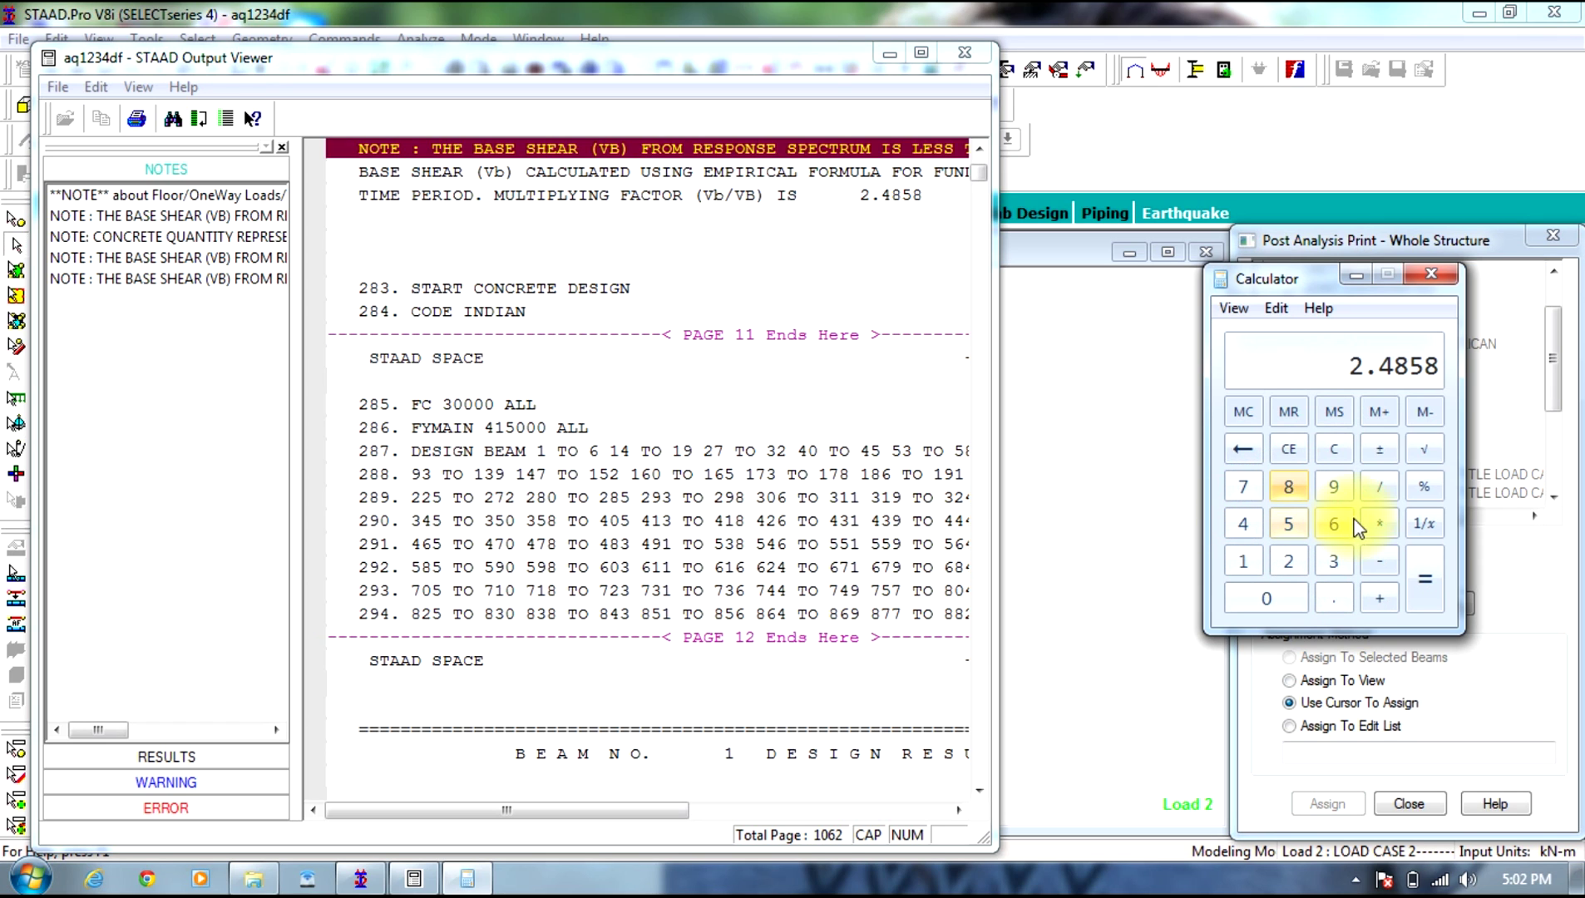
left_click(1376, 524)
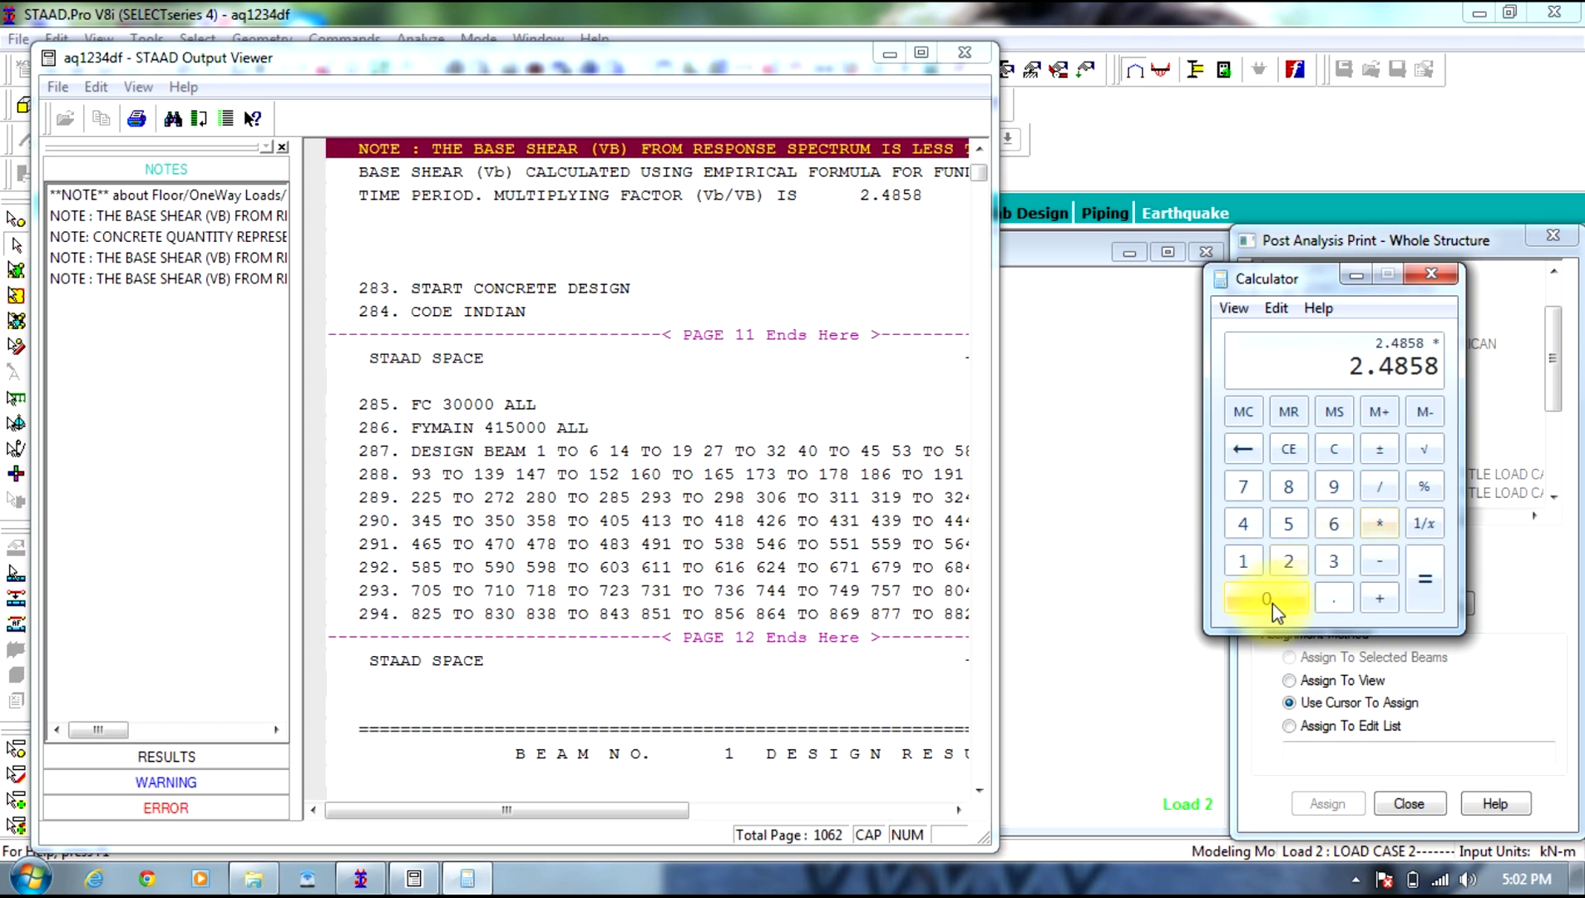
left_click(1272, 604)
left_click(1325, 602)
left_click(1290, 601)
left_click(1331, 563)
left_click(1334, 524)
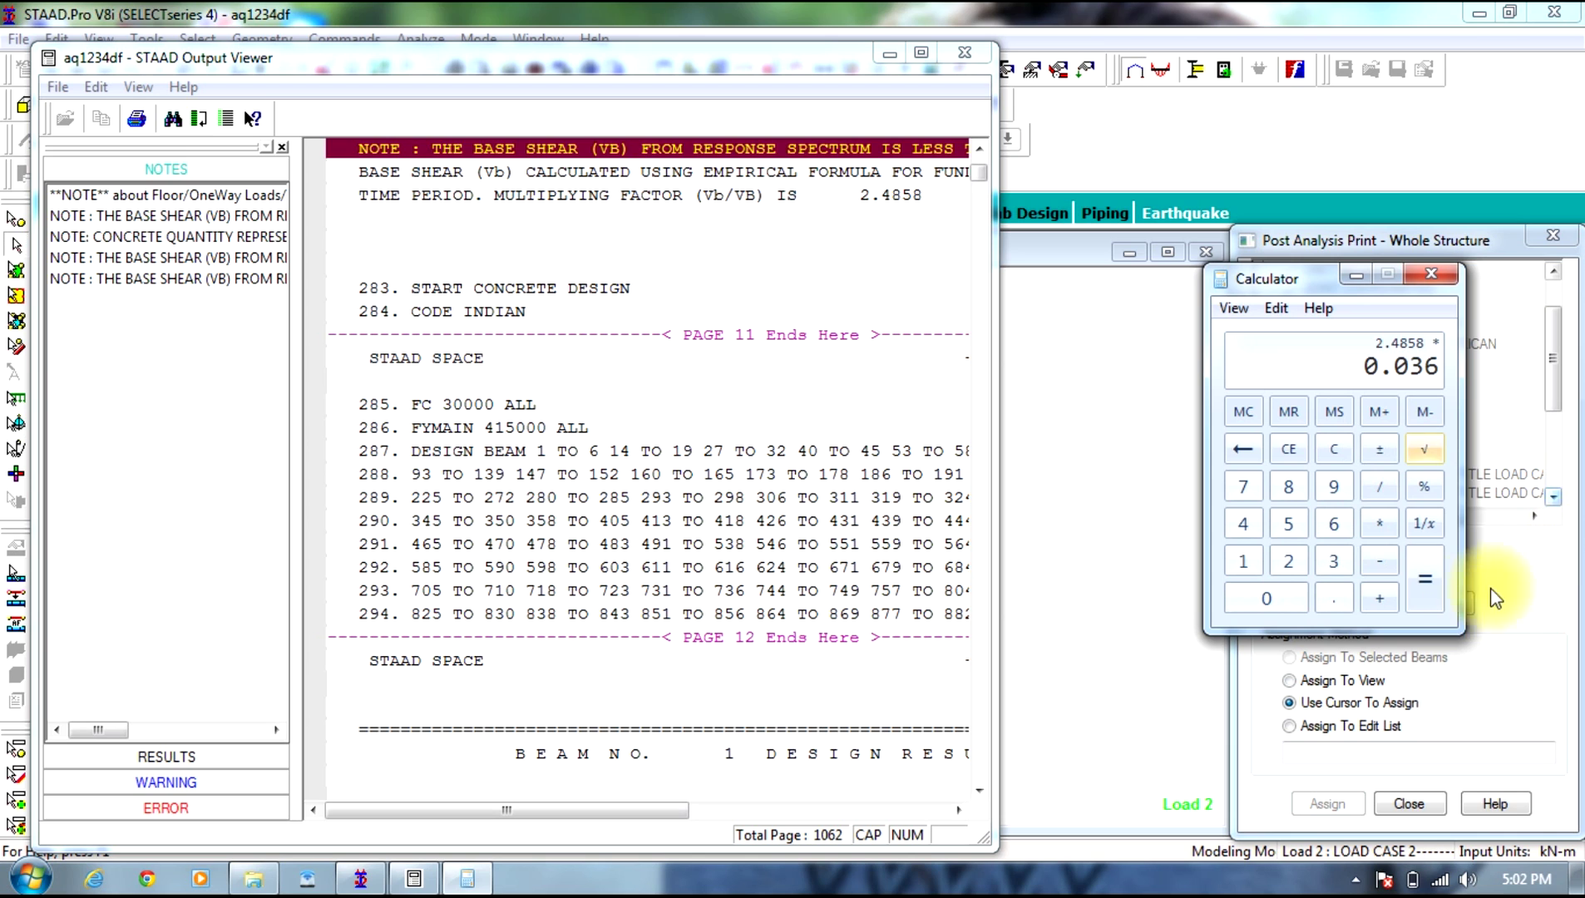
left_click(1426, 582)
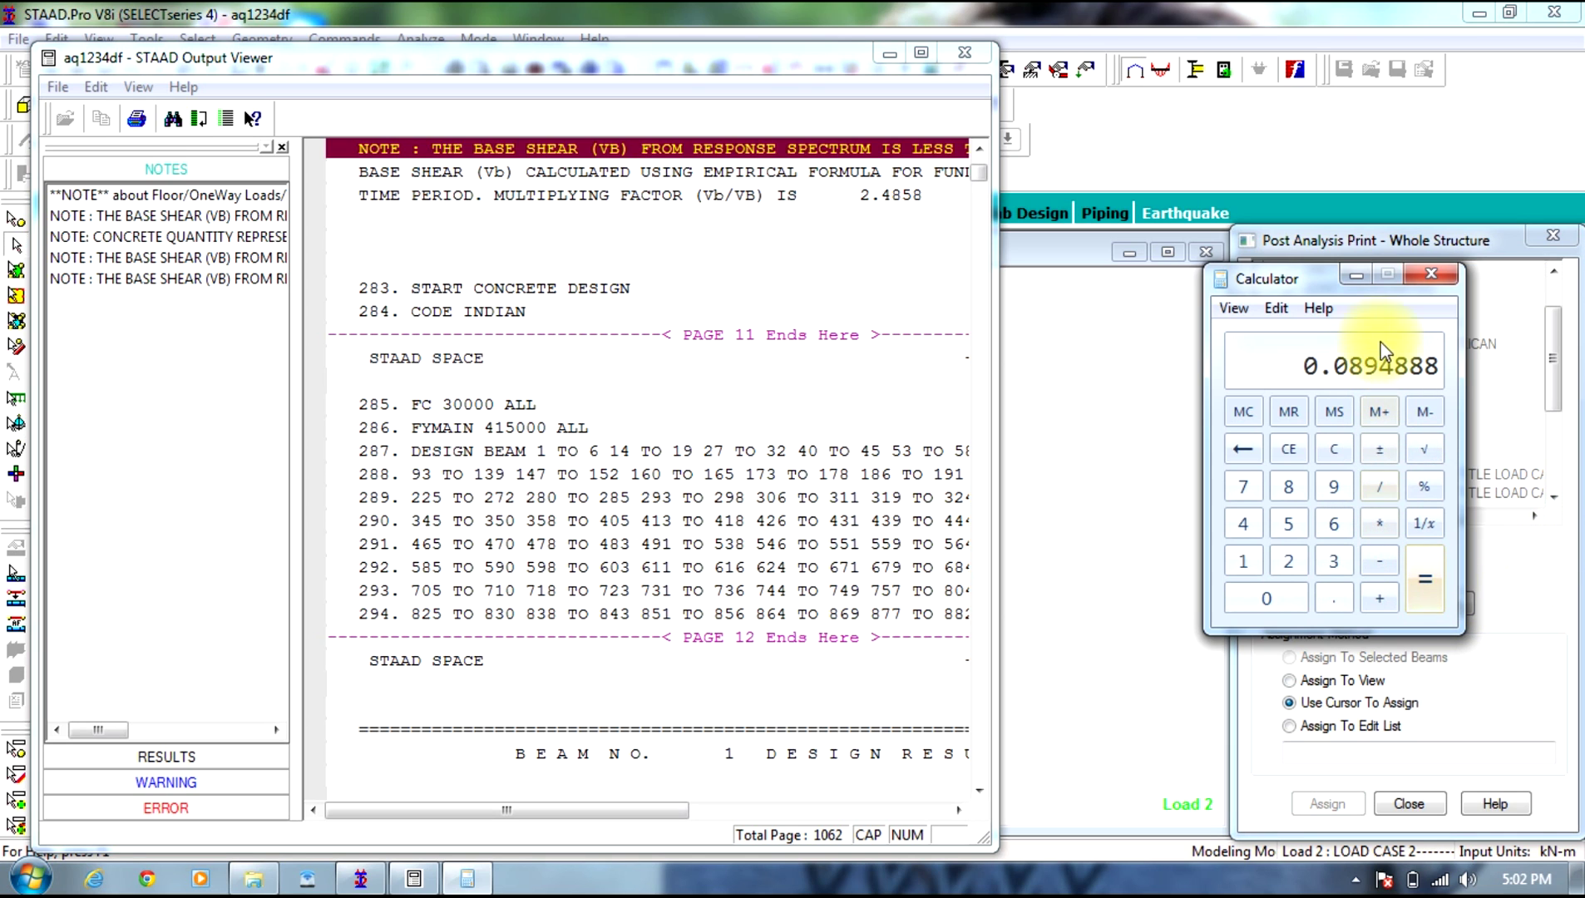
left_click(1356, 275)
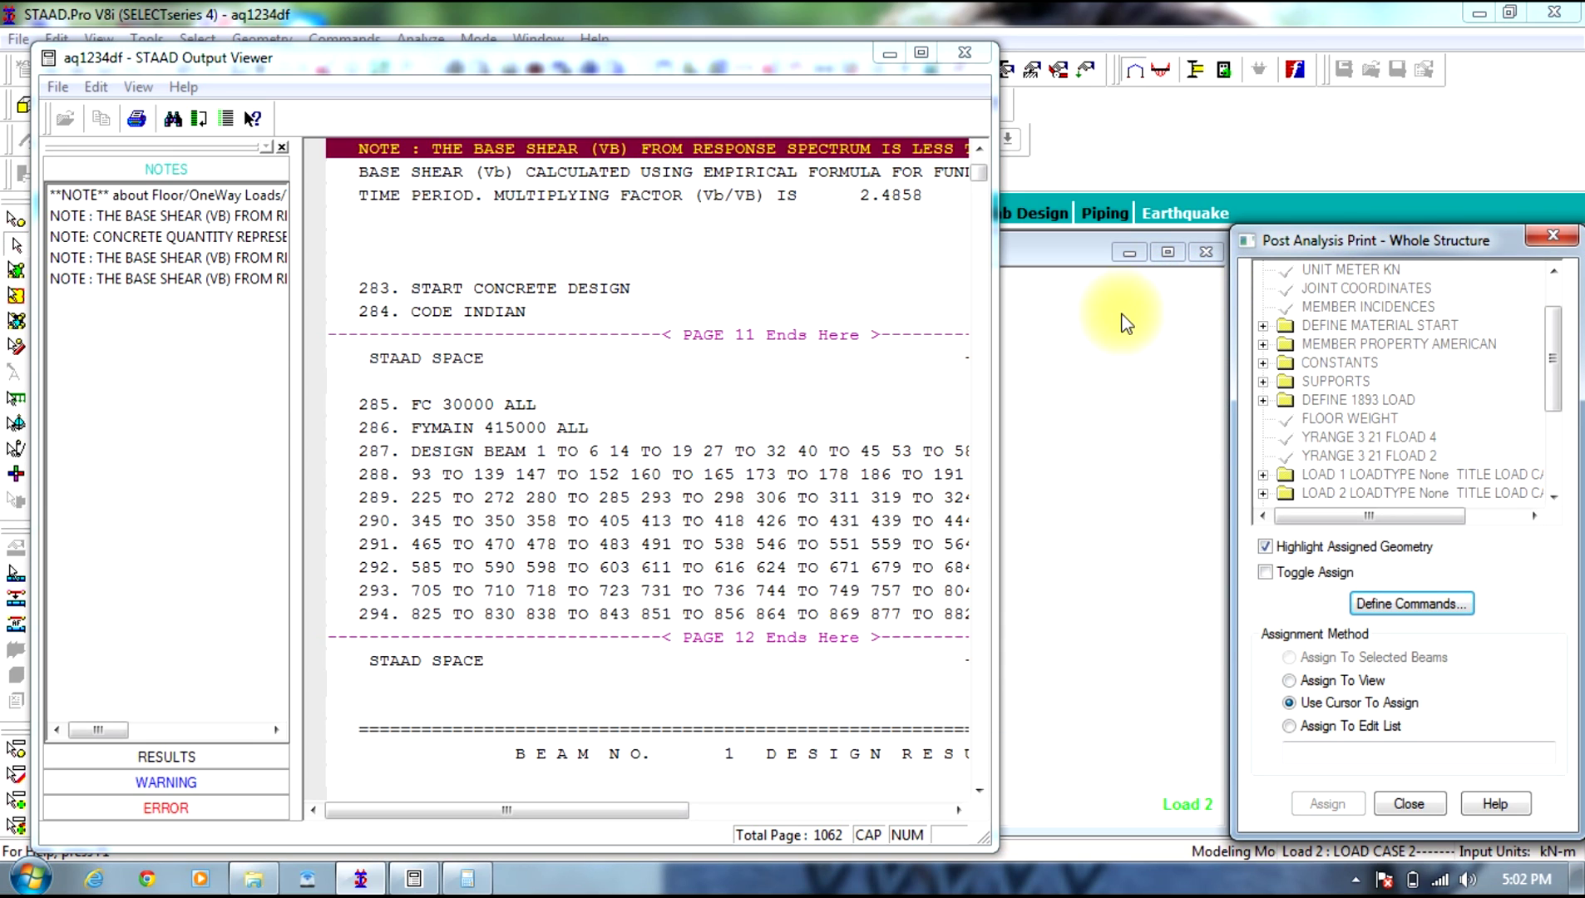
Step: Widen the output viewer and show the first Eigensolution result to check the calculated frequencies and periods
left_click_drag(992, 230, 1431, 224)
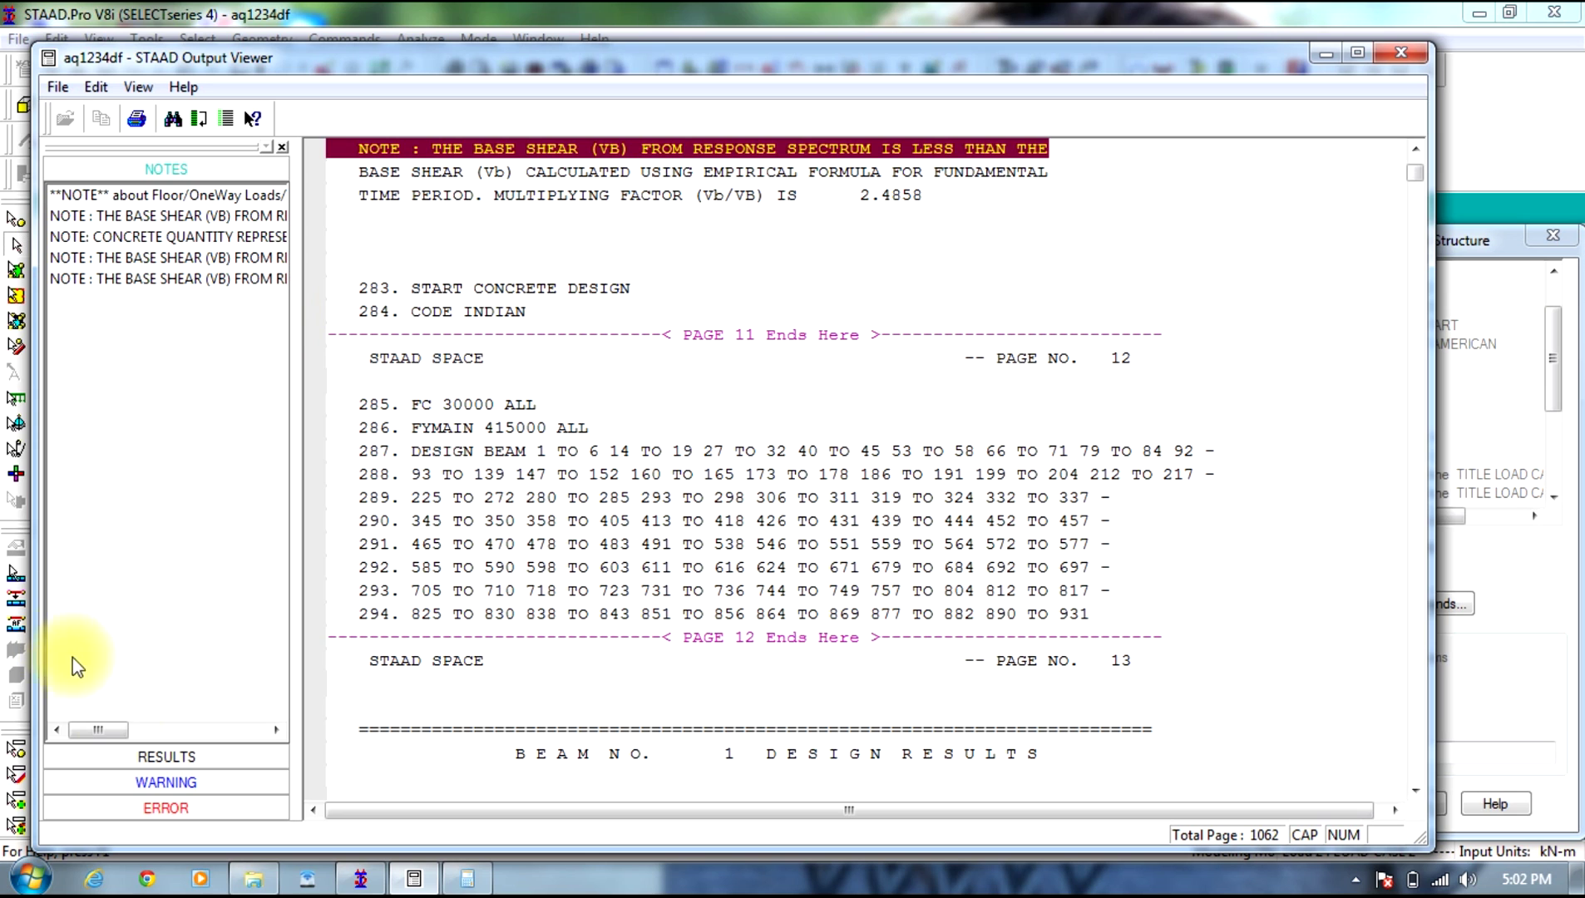
left_click(154, 755)
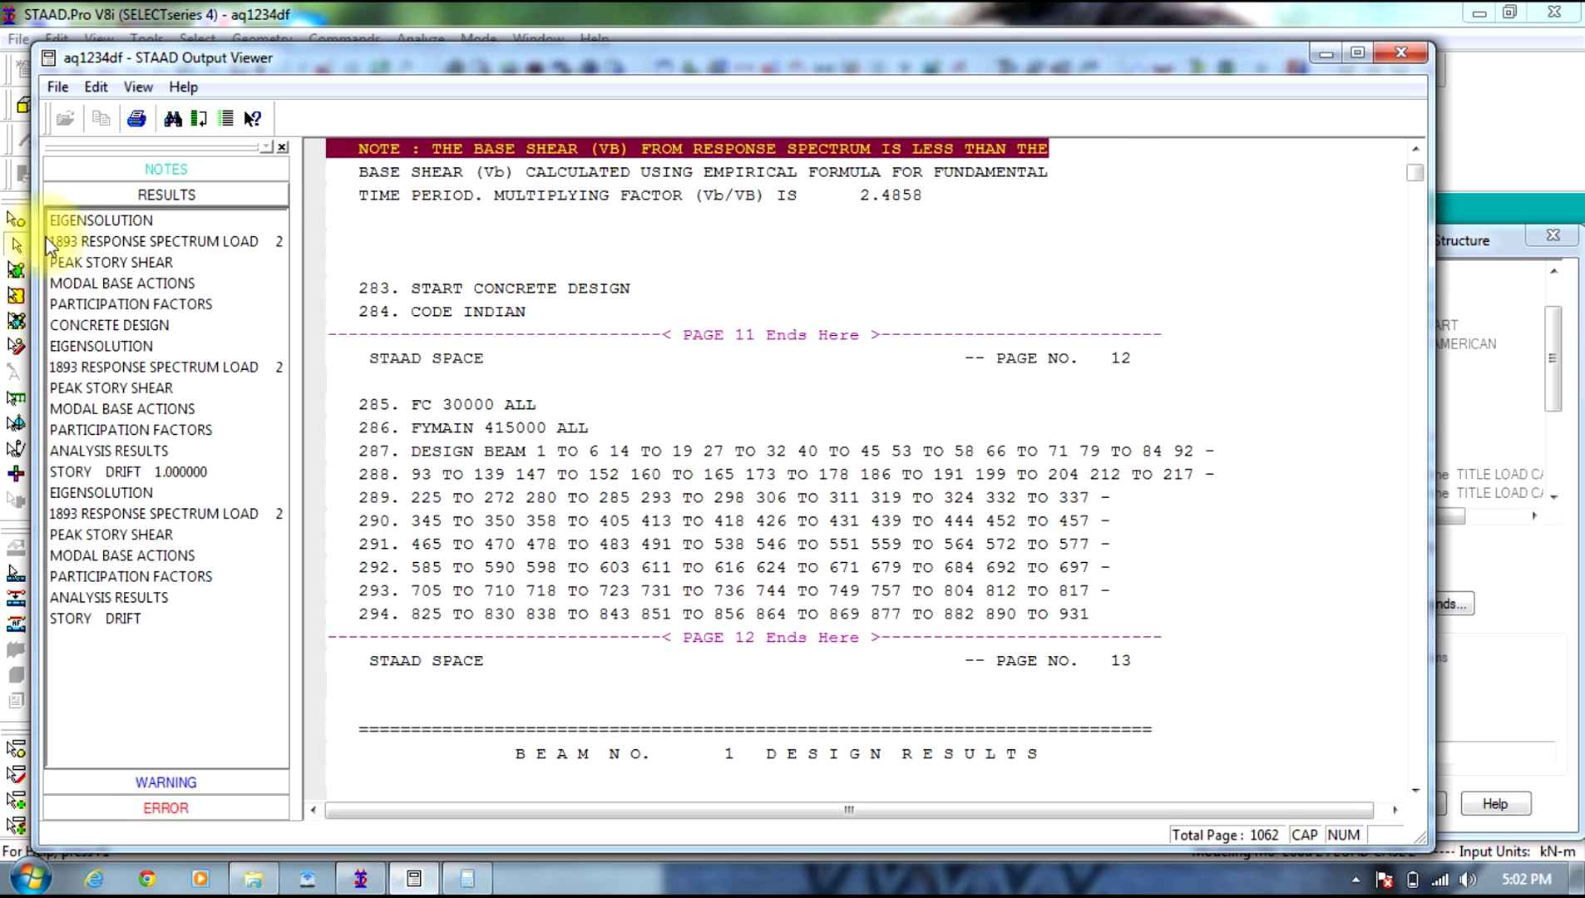
left_click(88, 223)
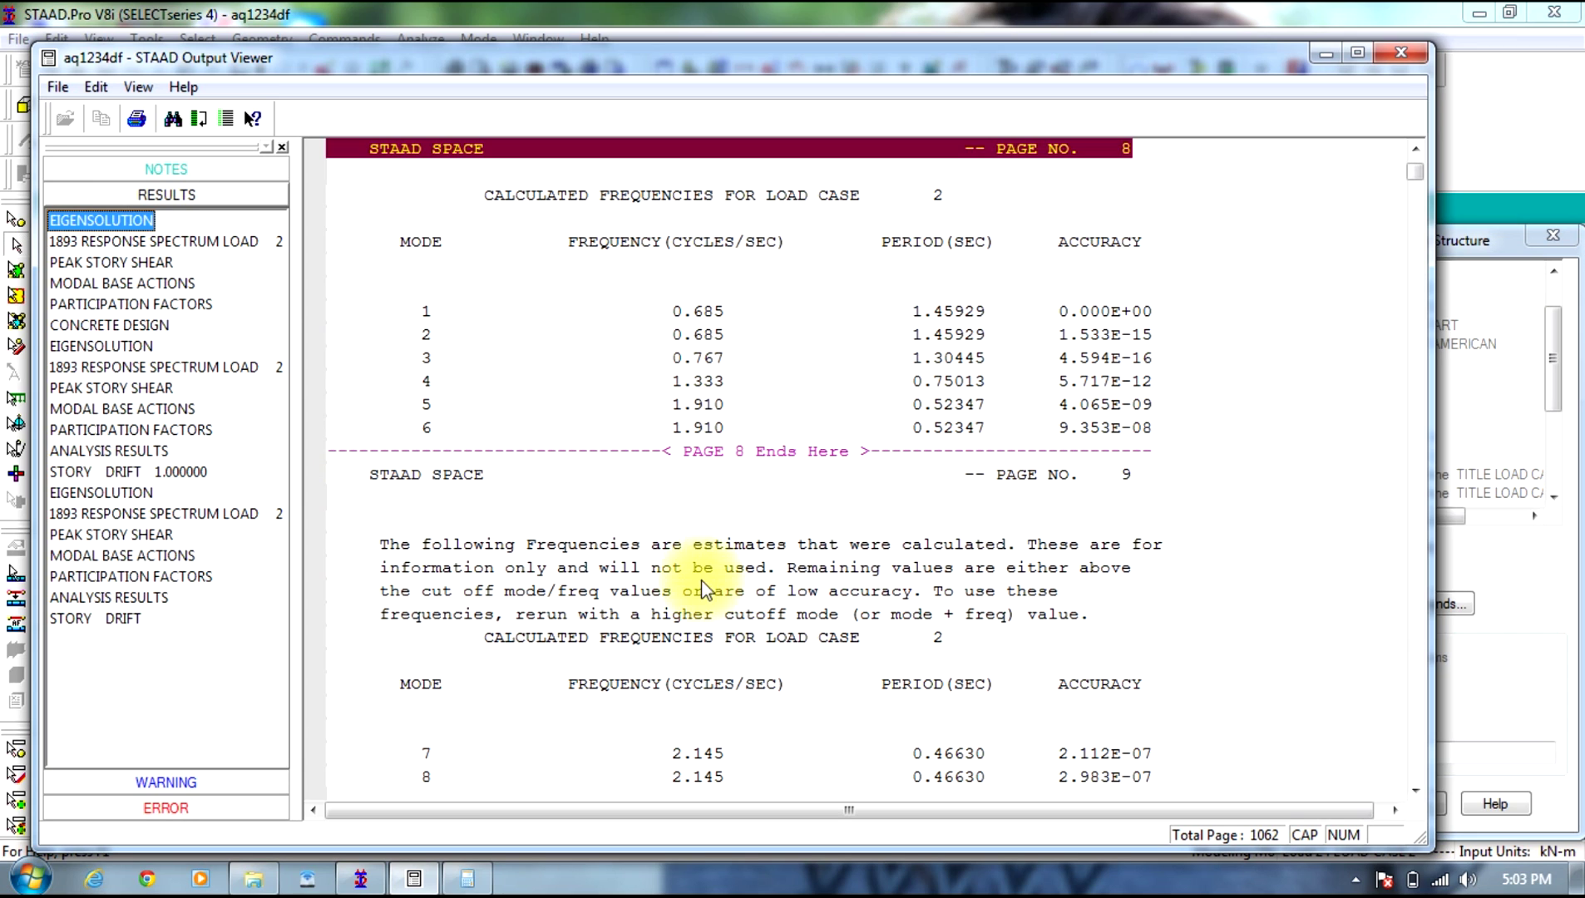
left_click(691, 524)
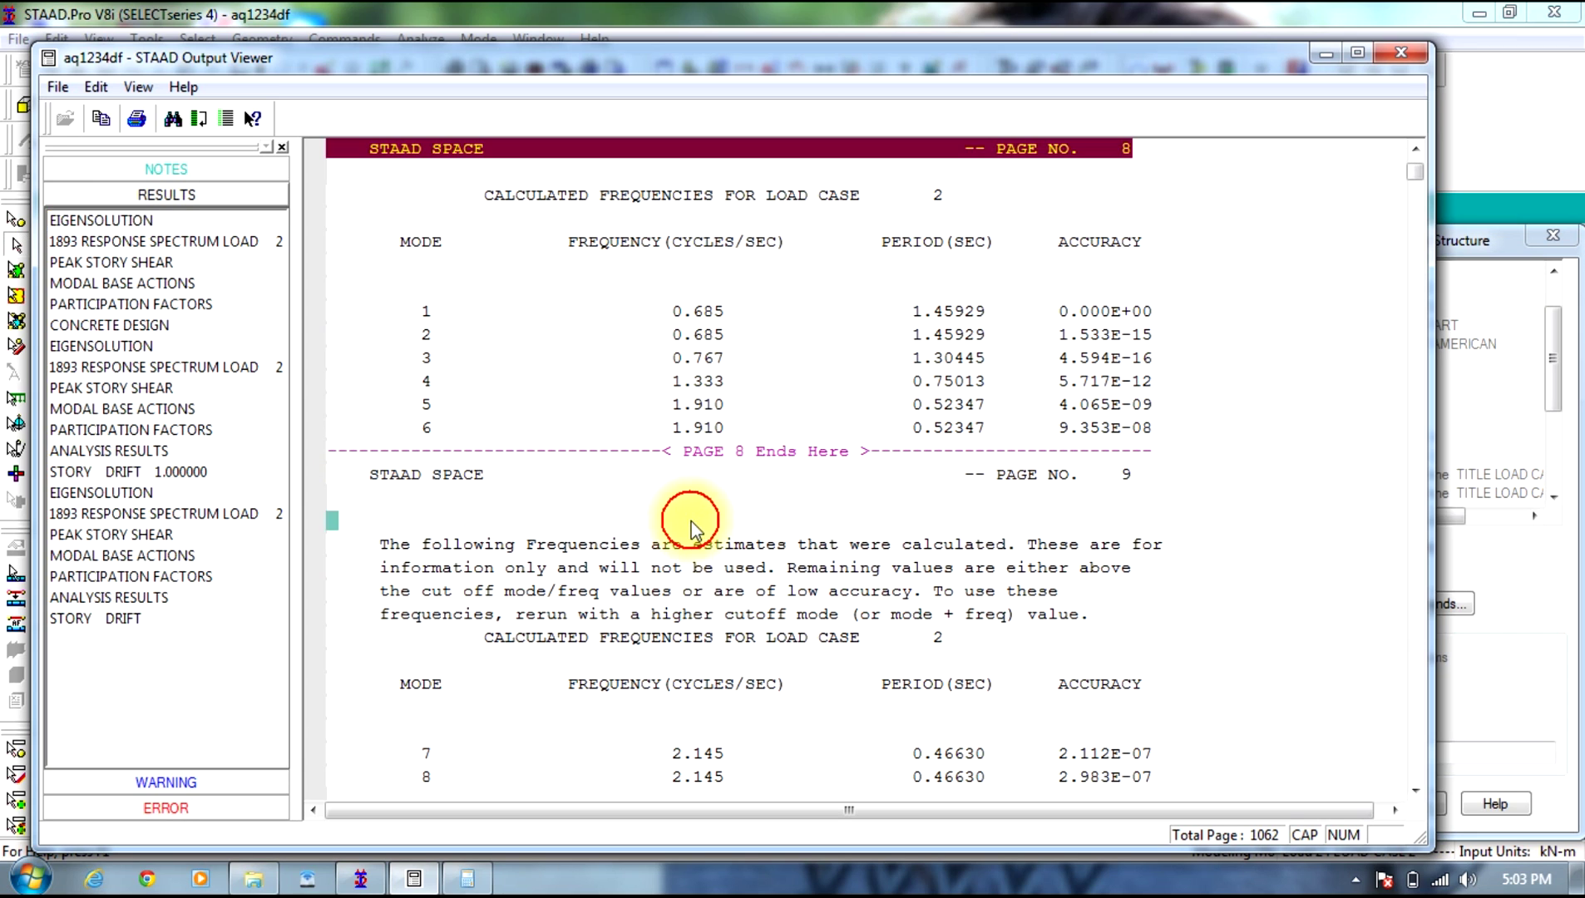
Step: Examine the first 1893 response spectrum load 2 results, from the modal weights through the peak story shear table
left_click(134, 243)
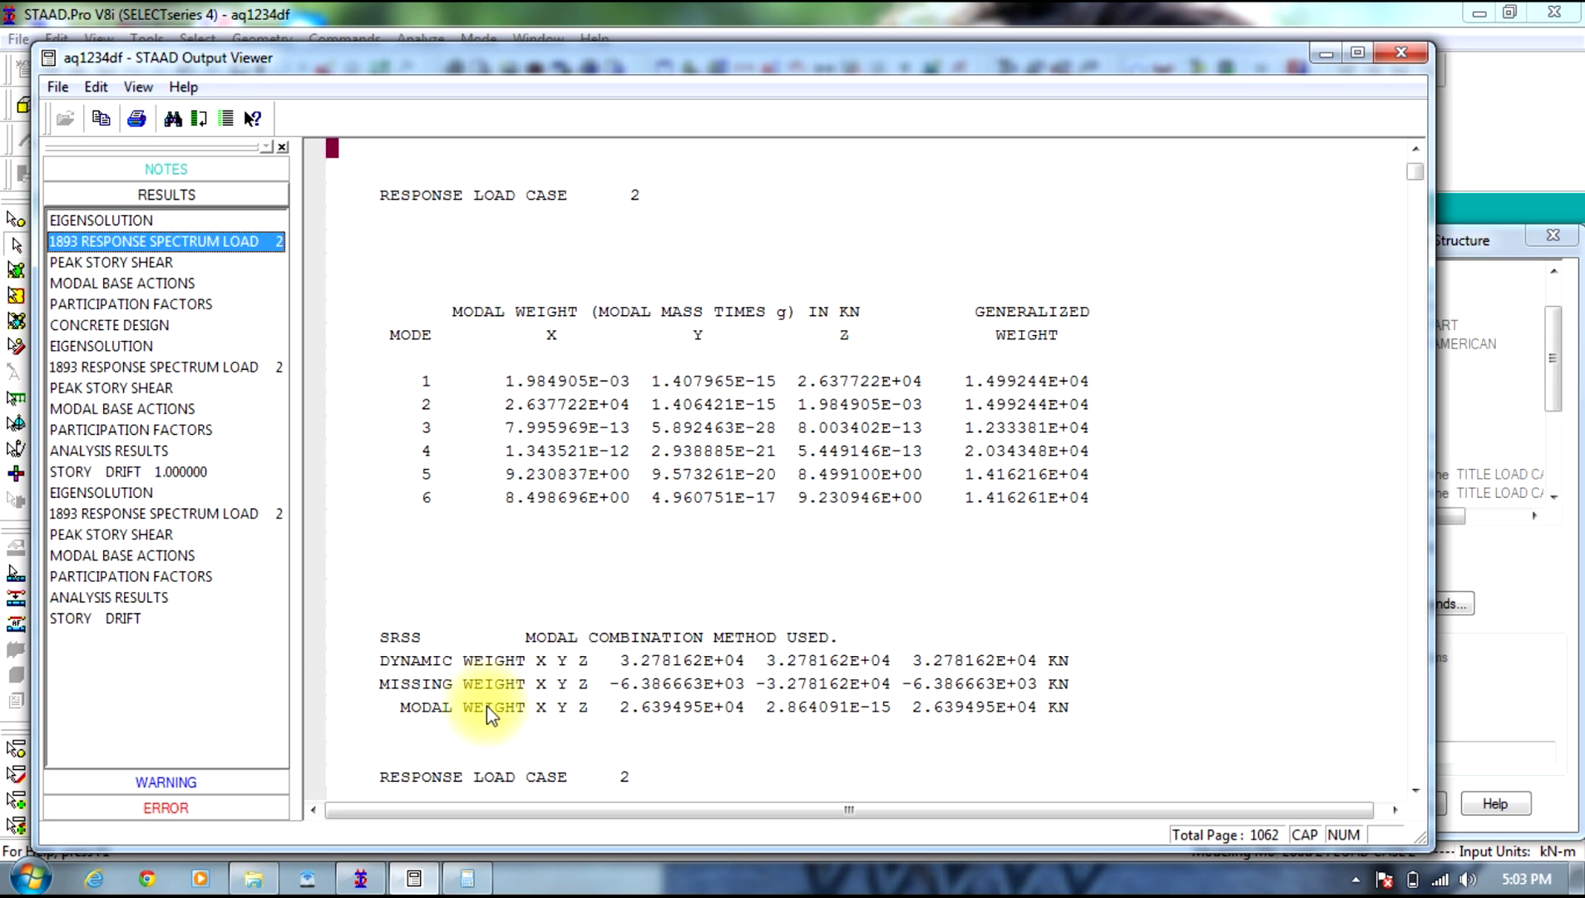
left_click(513, 624)
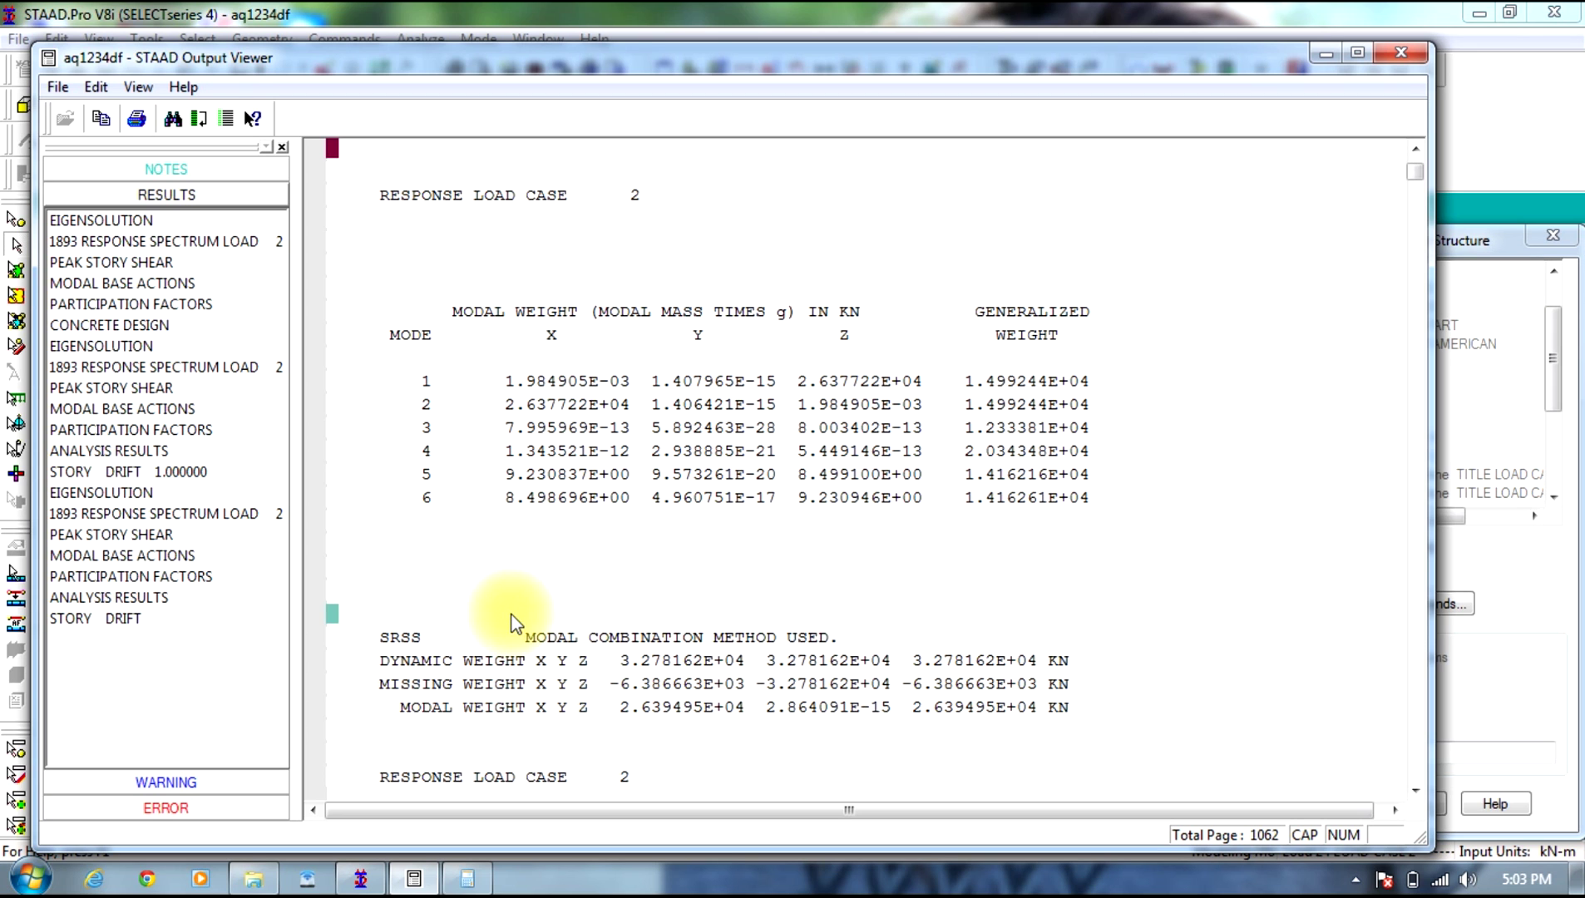
scroll(506, 619, "down", 3)
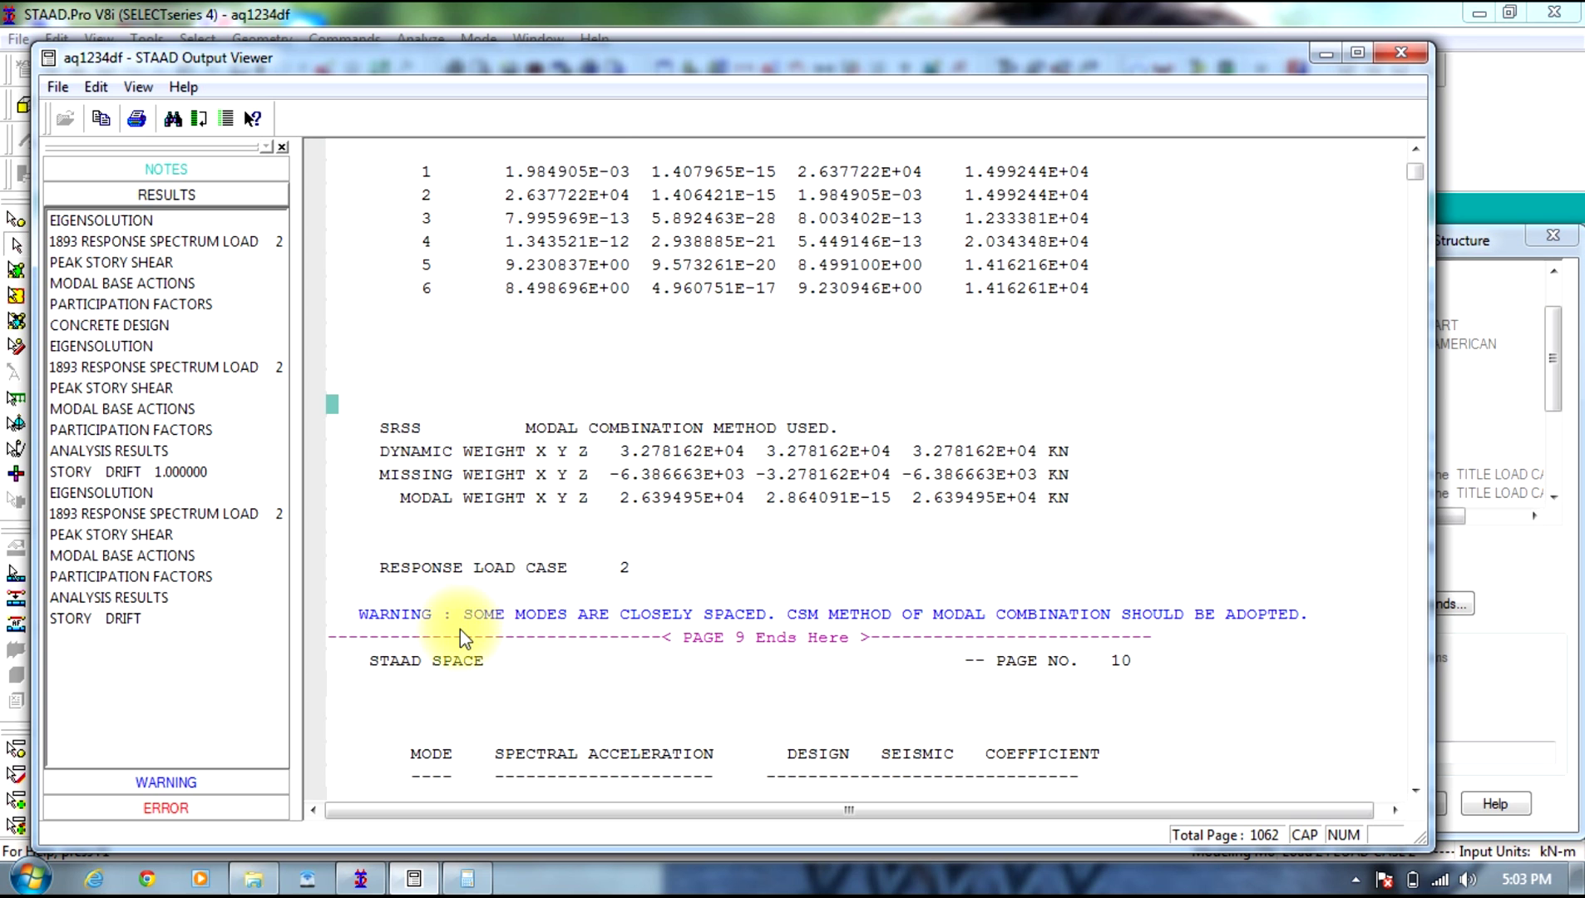
scroll(466, 611, "down", 6)
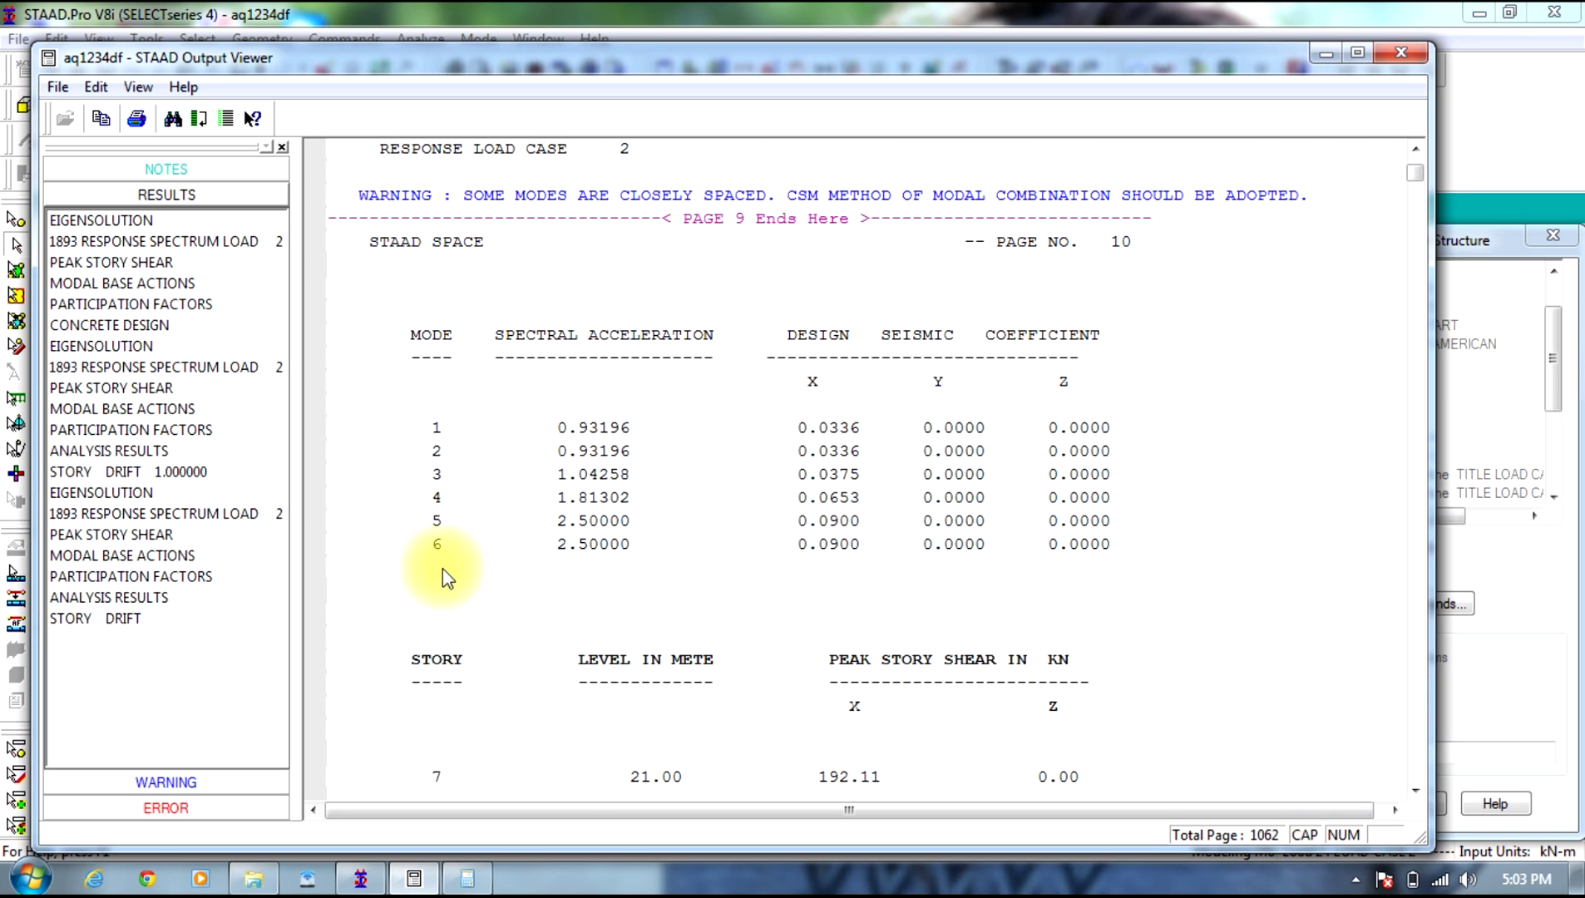
scroll(445, 564, "down", 1)
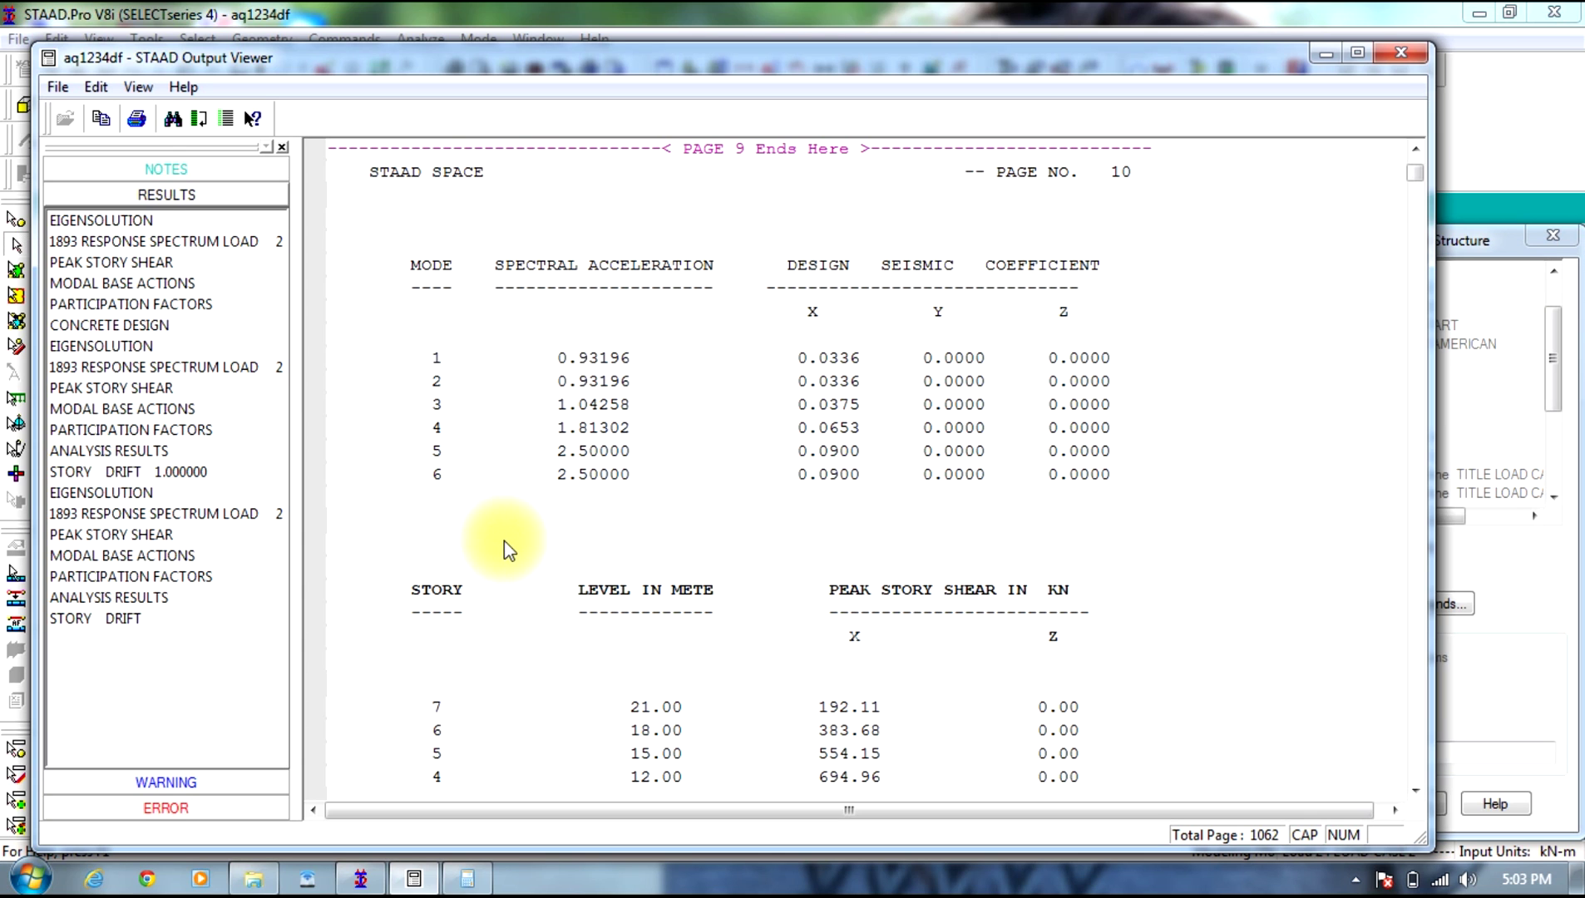
scroll(502, 539, "down", 3)
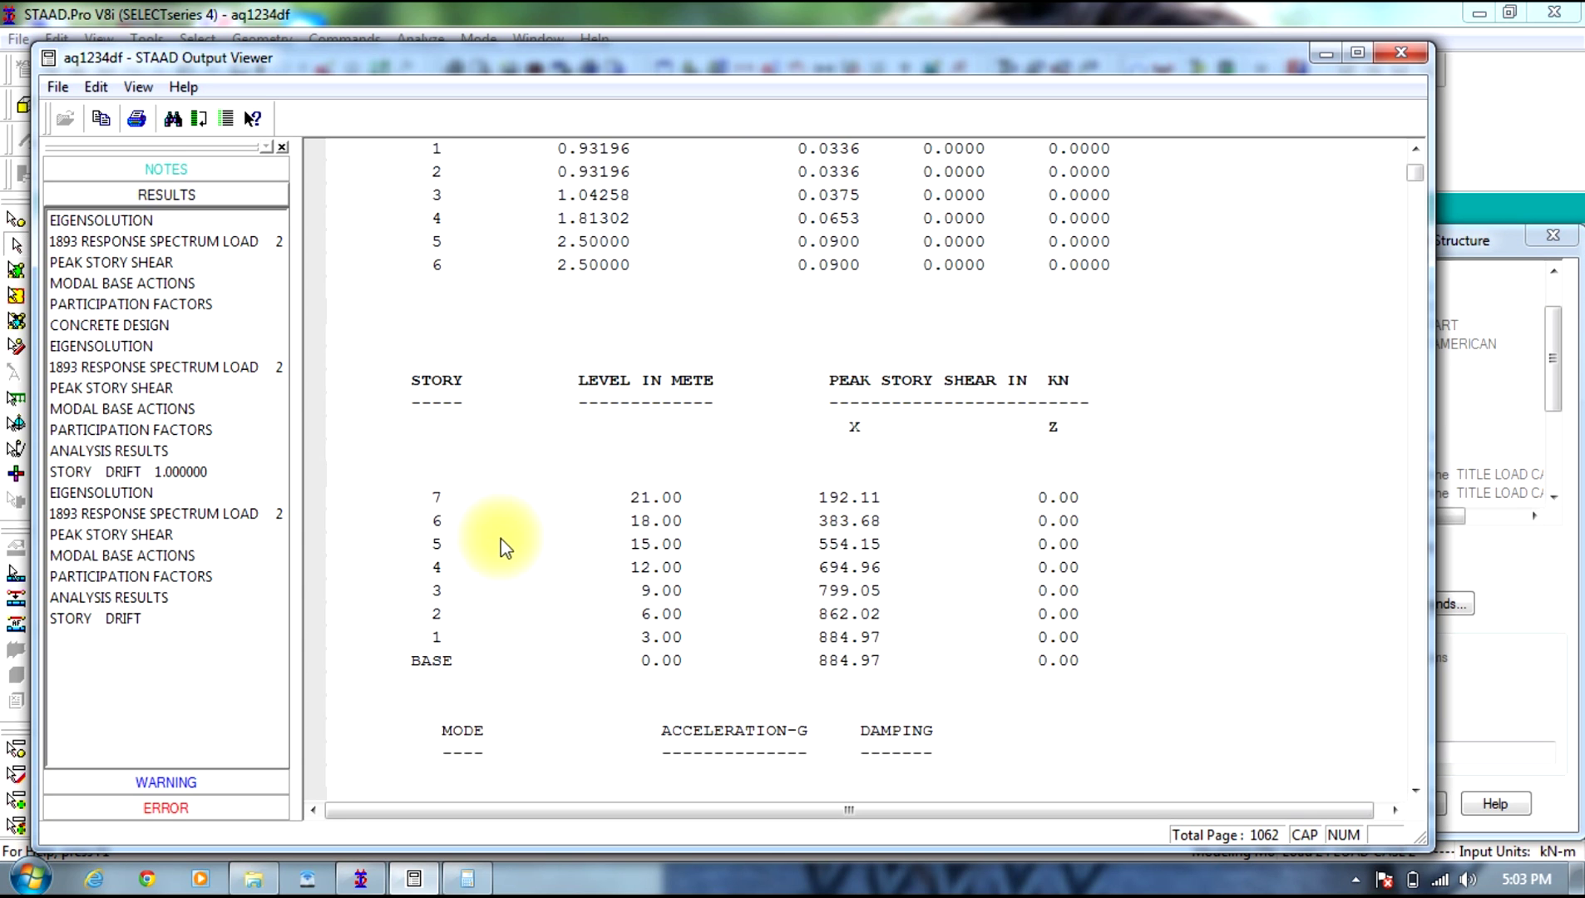
Step: Examine the first modal base actions result, including mass participation, base shear totals, the 1893 time period and the base shear note
left_click(169, 283)
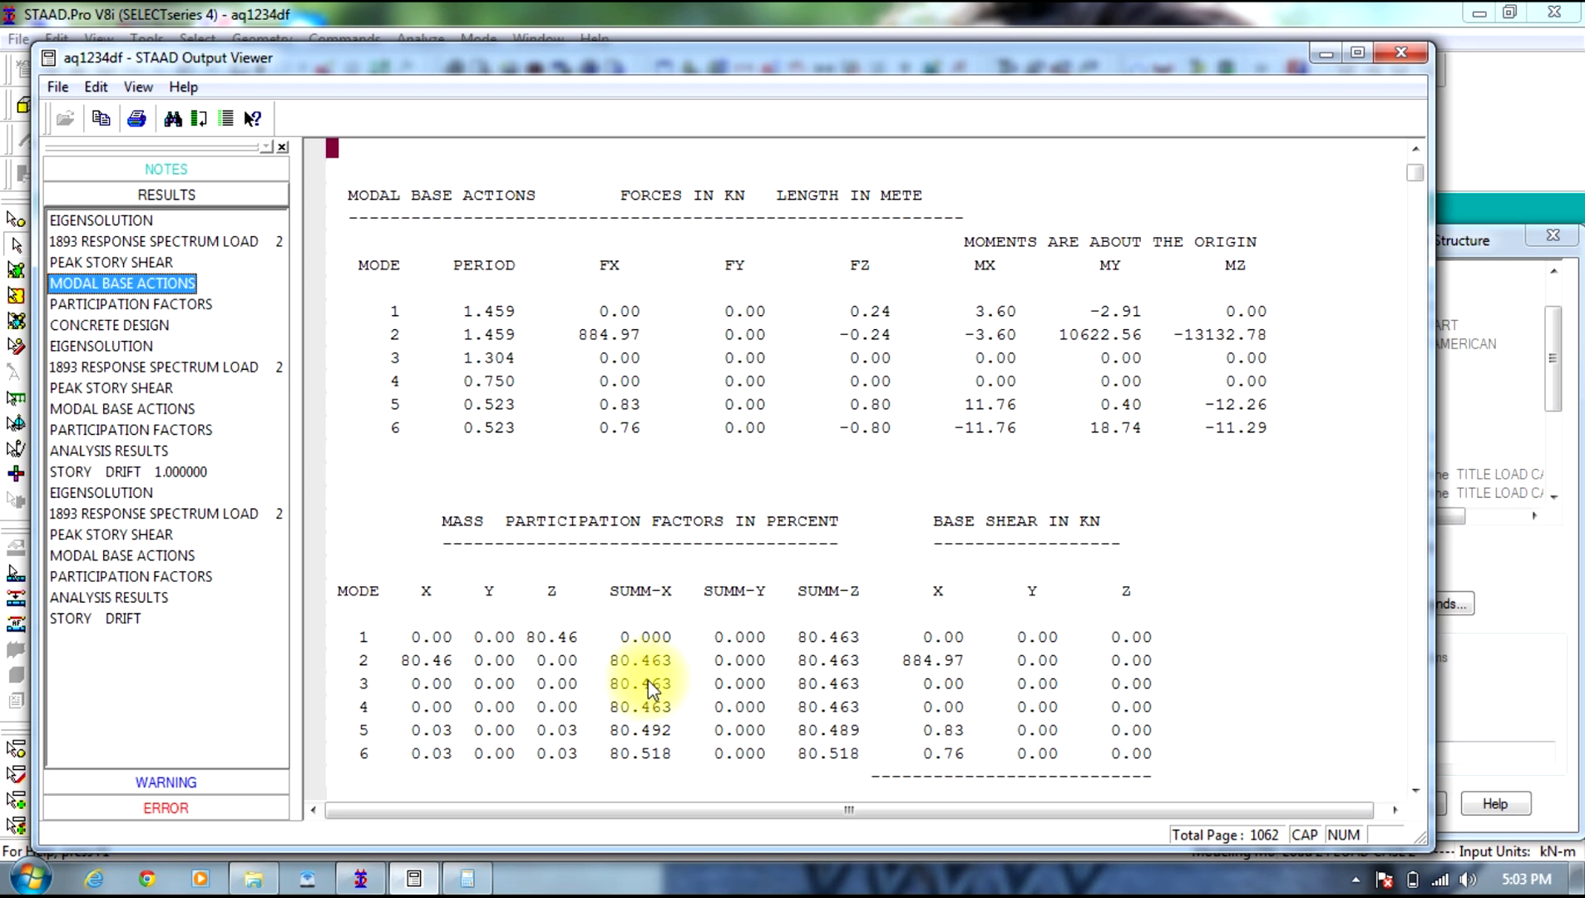
left_click(1200, 548)
scroll(1197, 553, "down", 3)
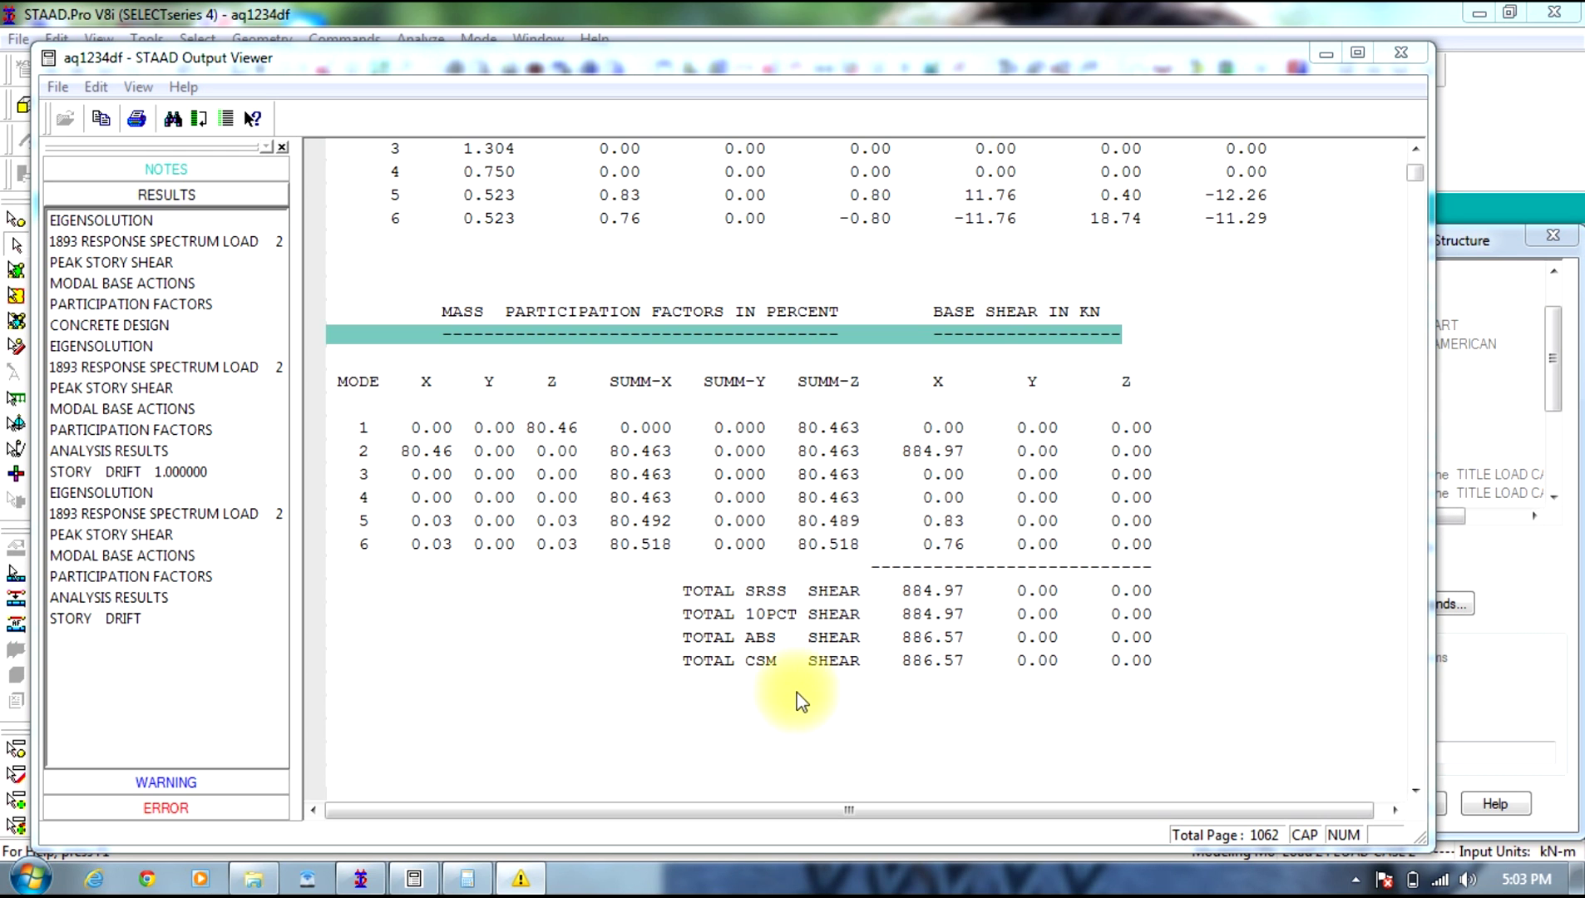
left_click(502, 680)
scroll(500, 682, "down", 7)
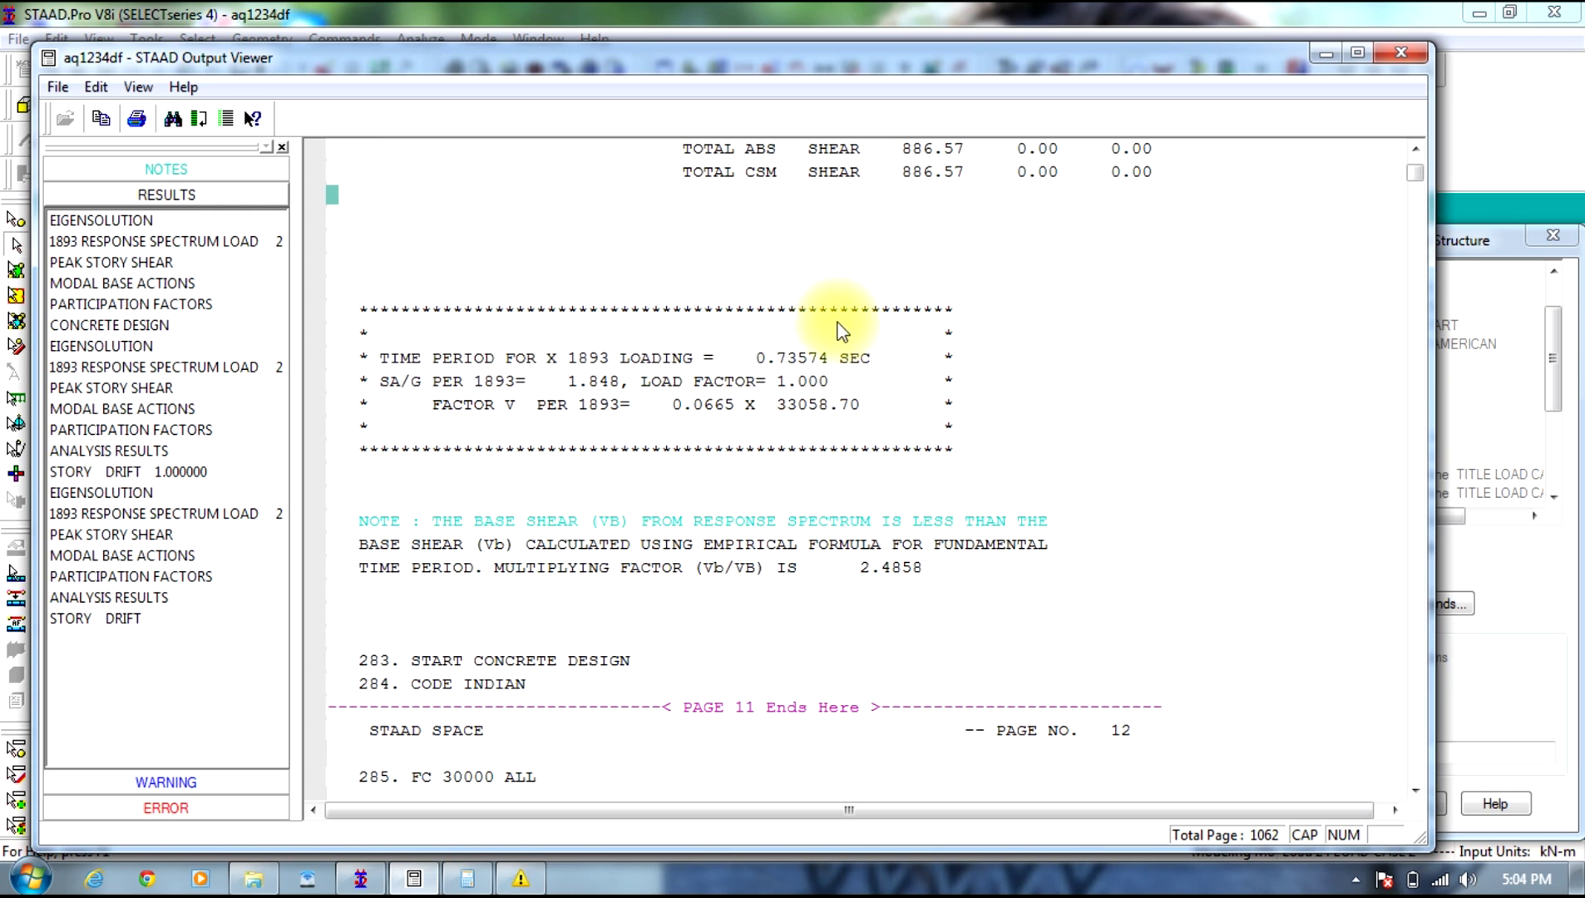
scroll(759, 398, "down", 9)
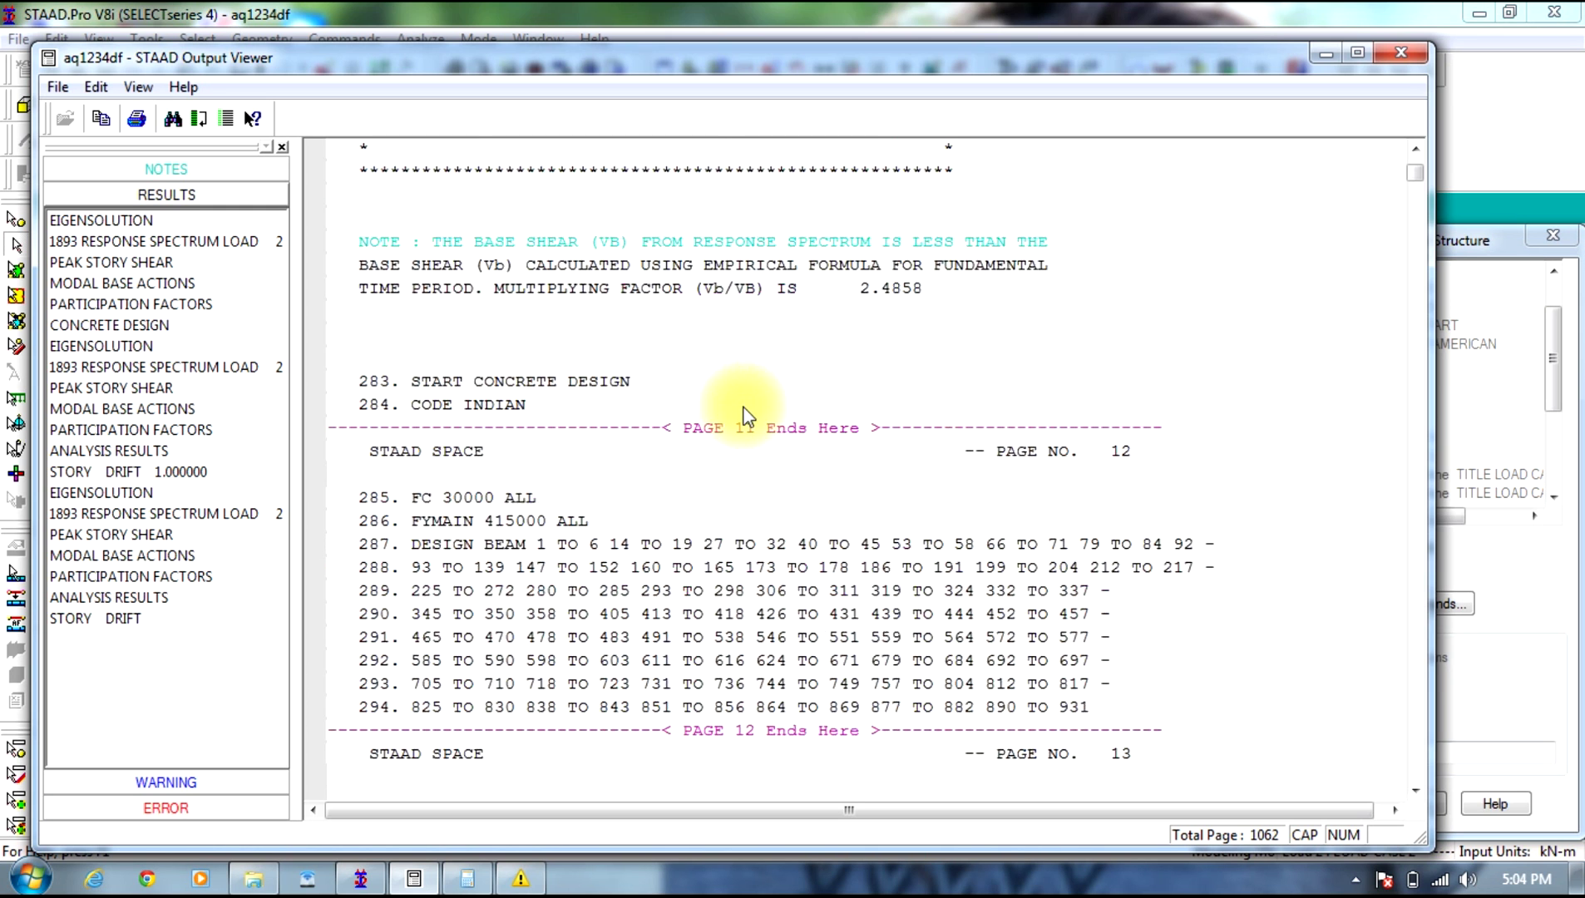
Step: Return to the modal base actions and review the mass participation factors and total base shears again
scroll(646, 416, "up", 20)
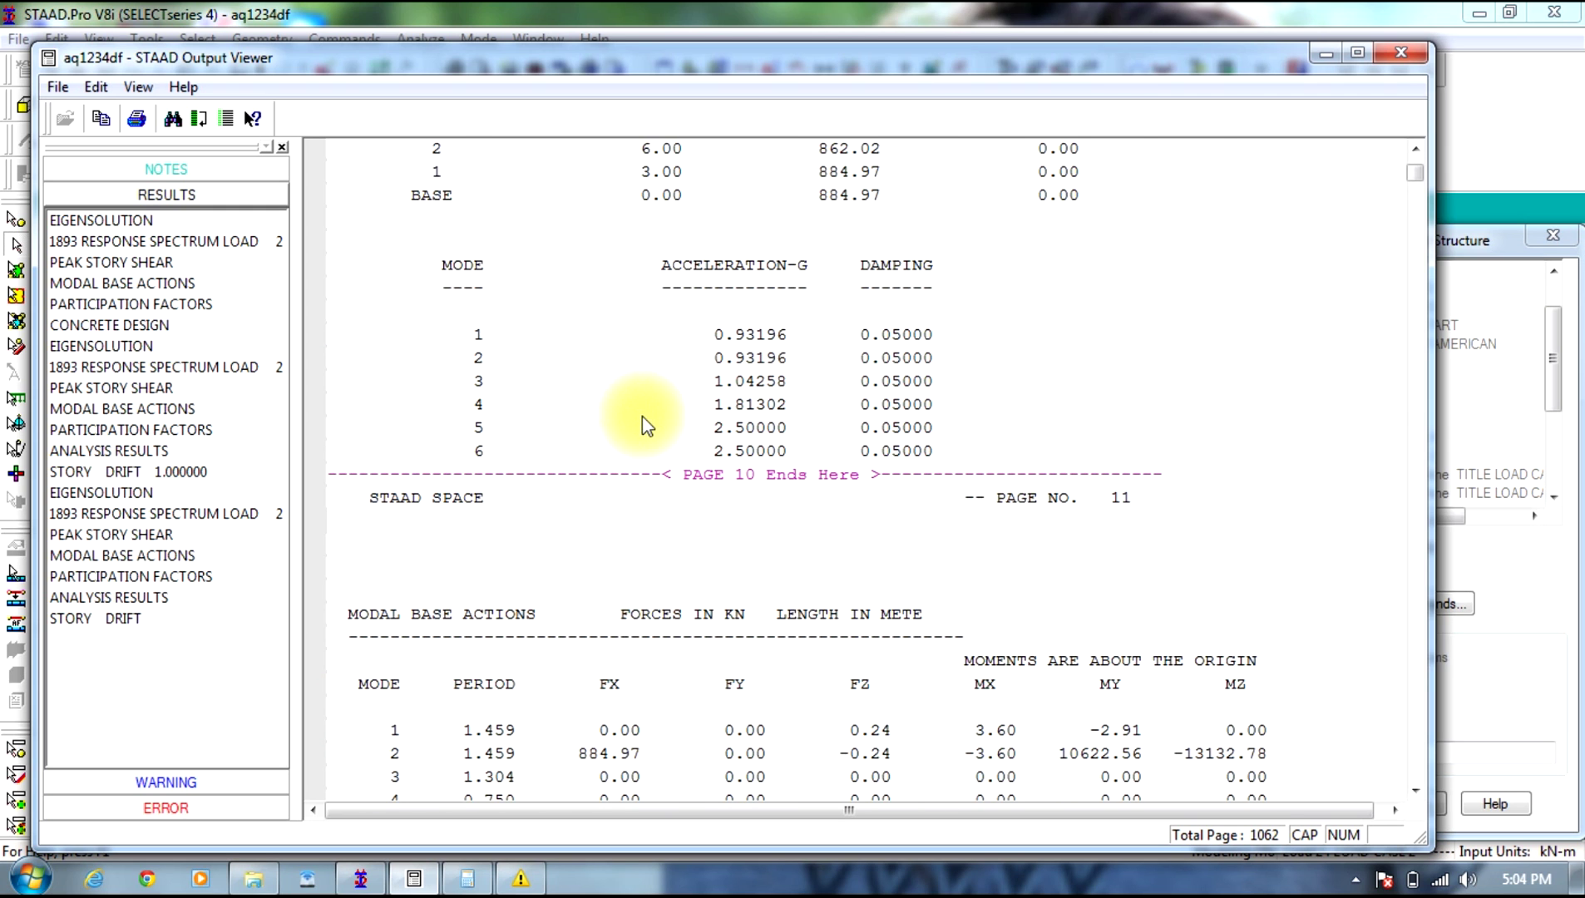
scroll(642, 416, "down", 5)
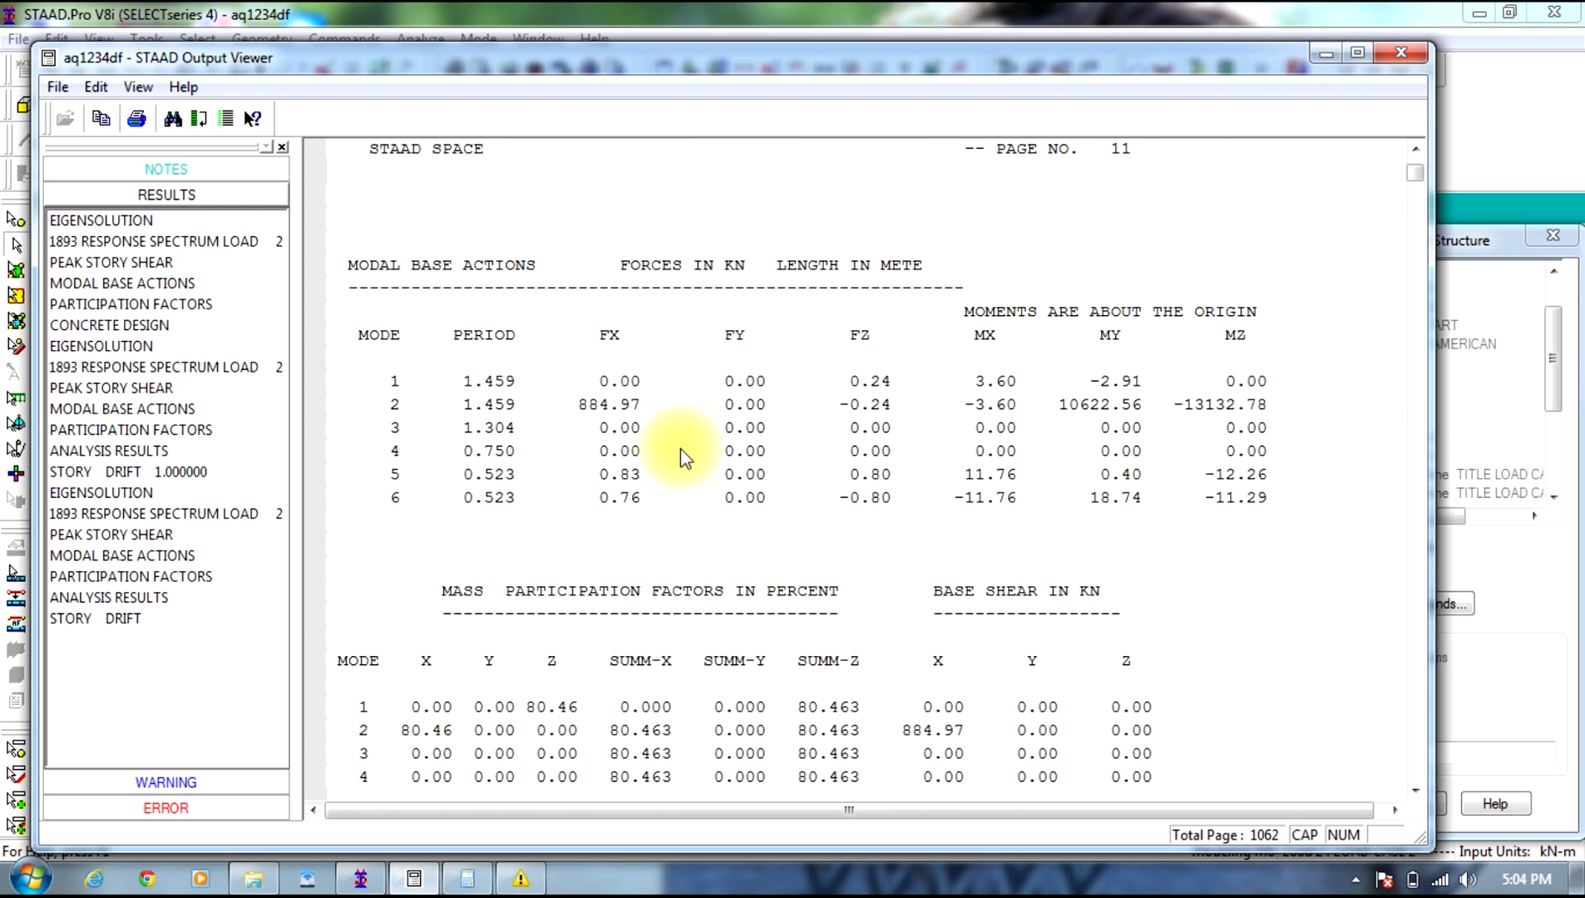
scroll(699, 423, "down", 2)
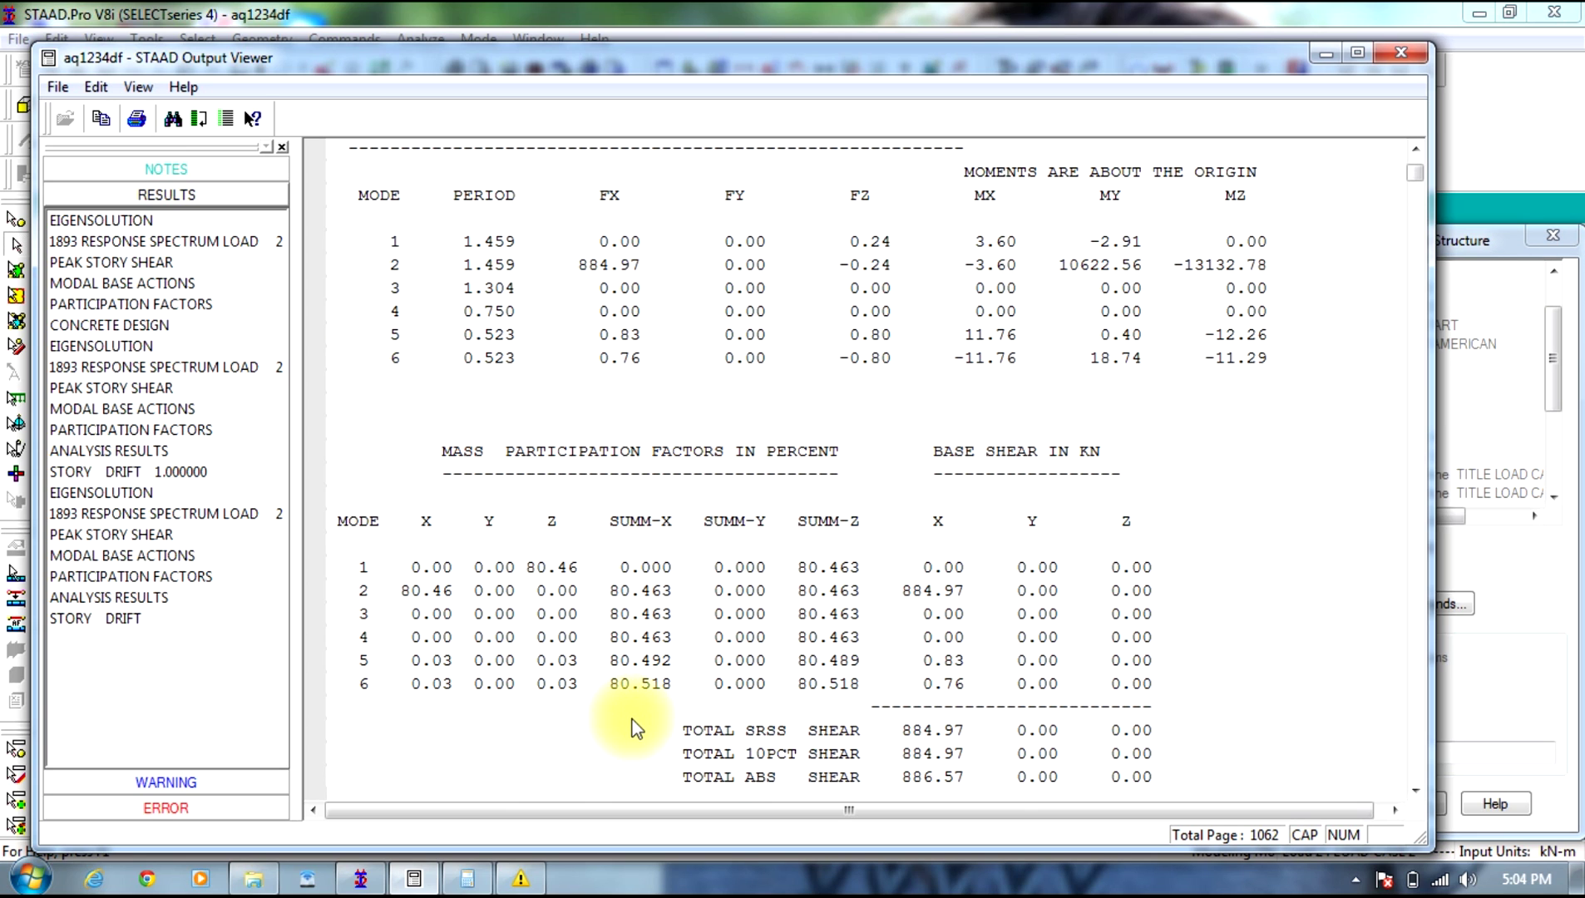
scroll(636, 729, "down", 2)
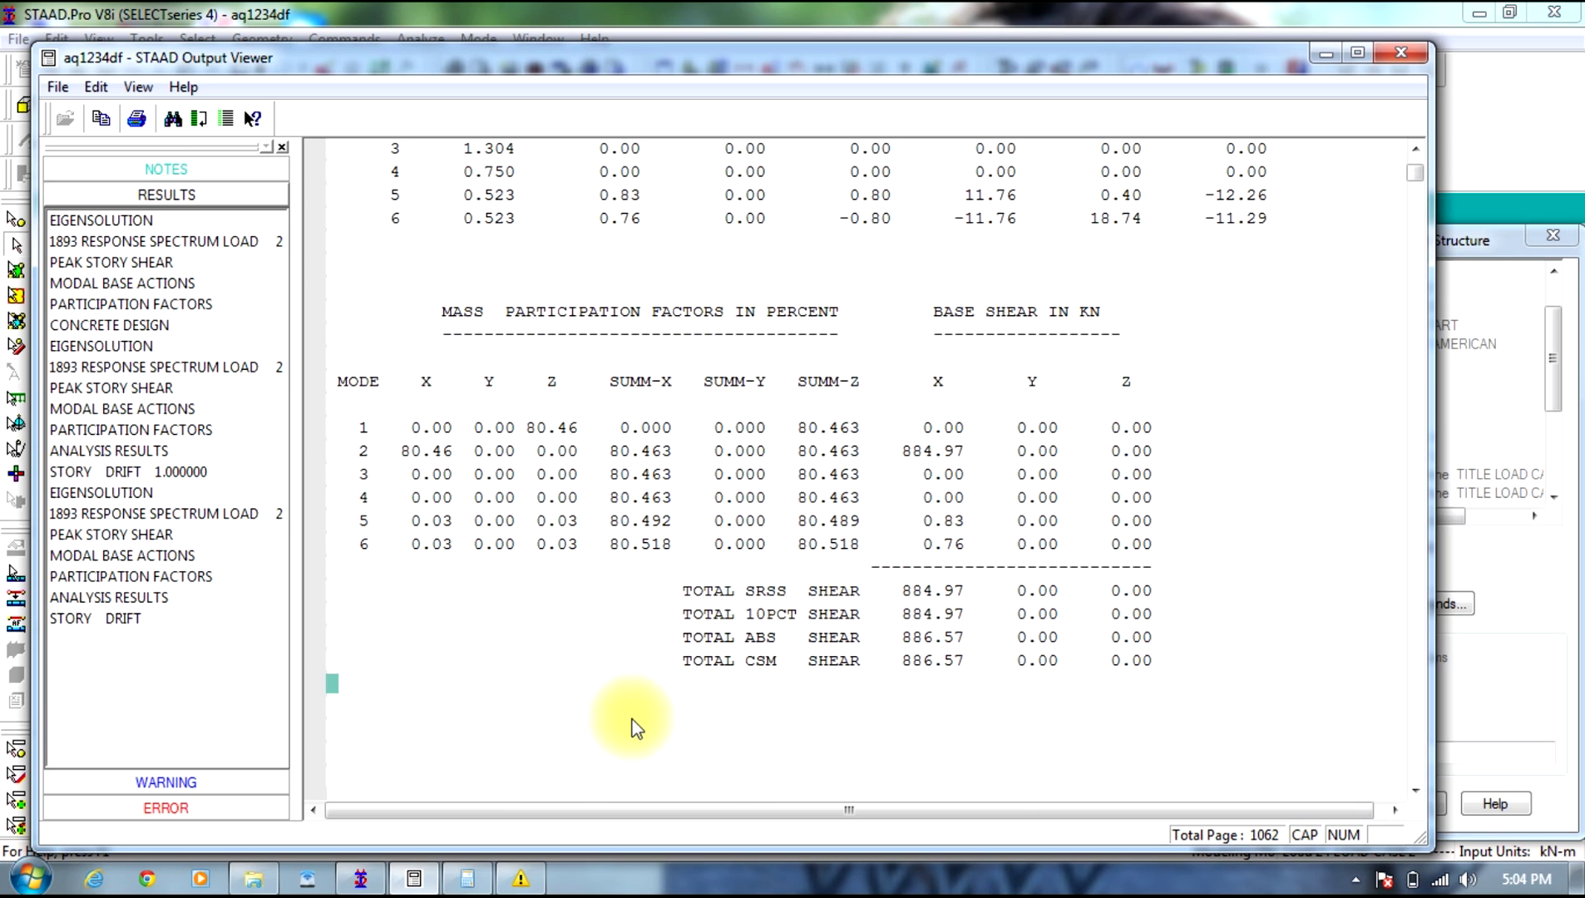
scroll(633, 738, "down", 1)
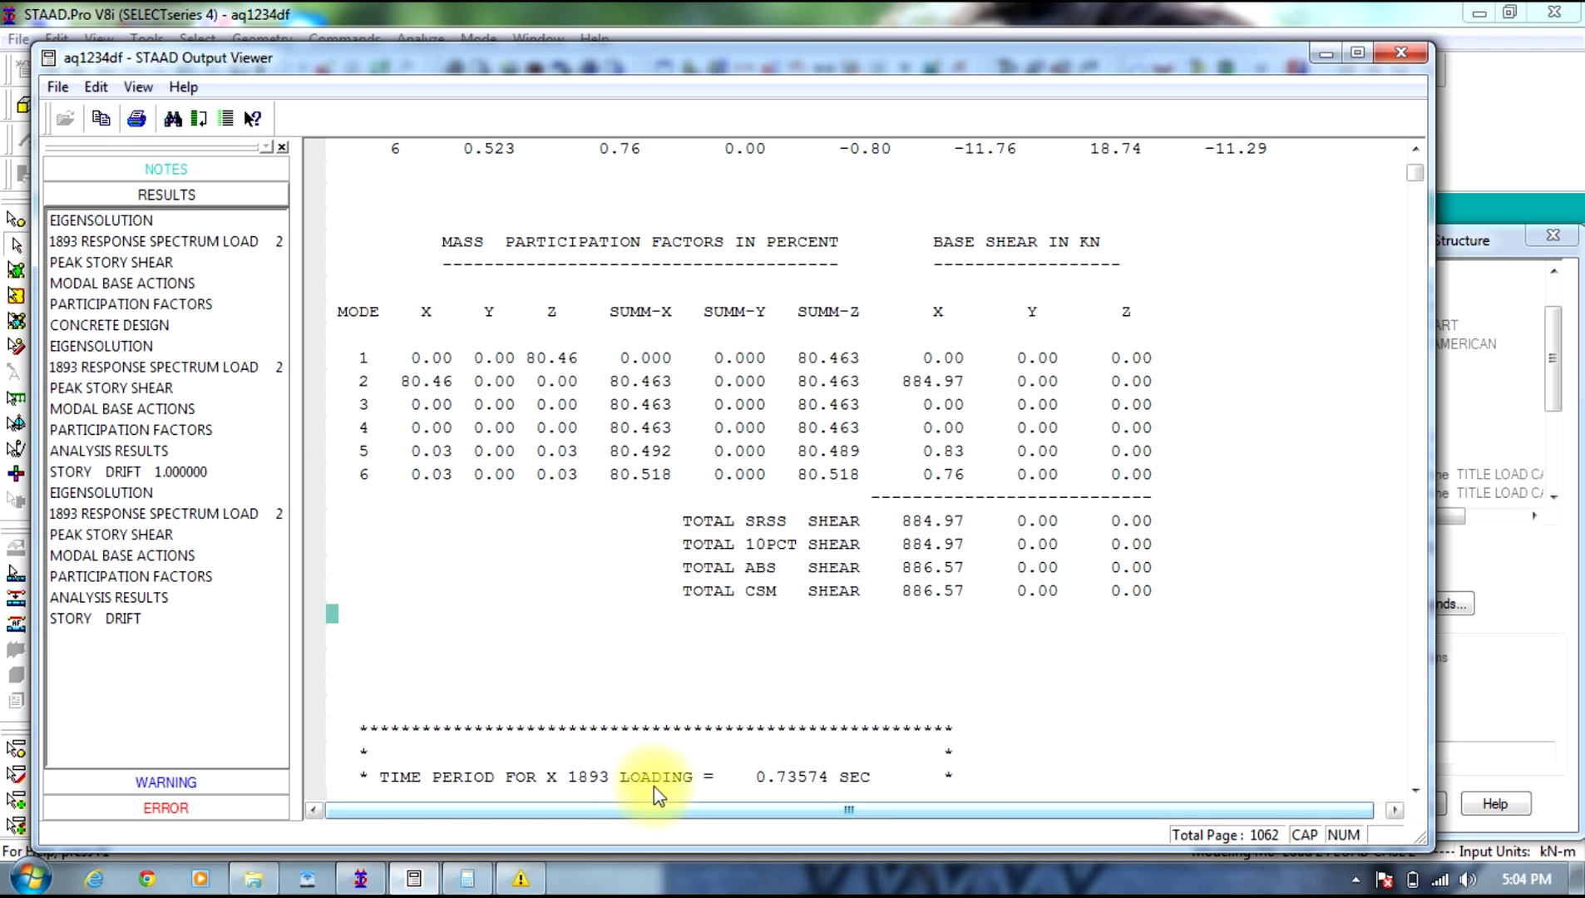
Step: Review the mass participation, base shear and spectral acceleration tables, and check the corrected scale factor in Calculator
scroll(749, 499, "down", 1)
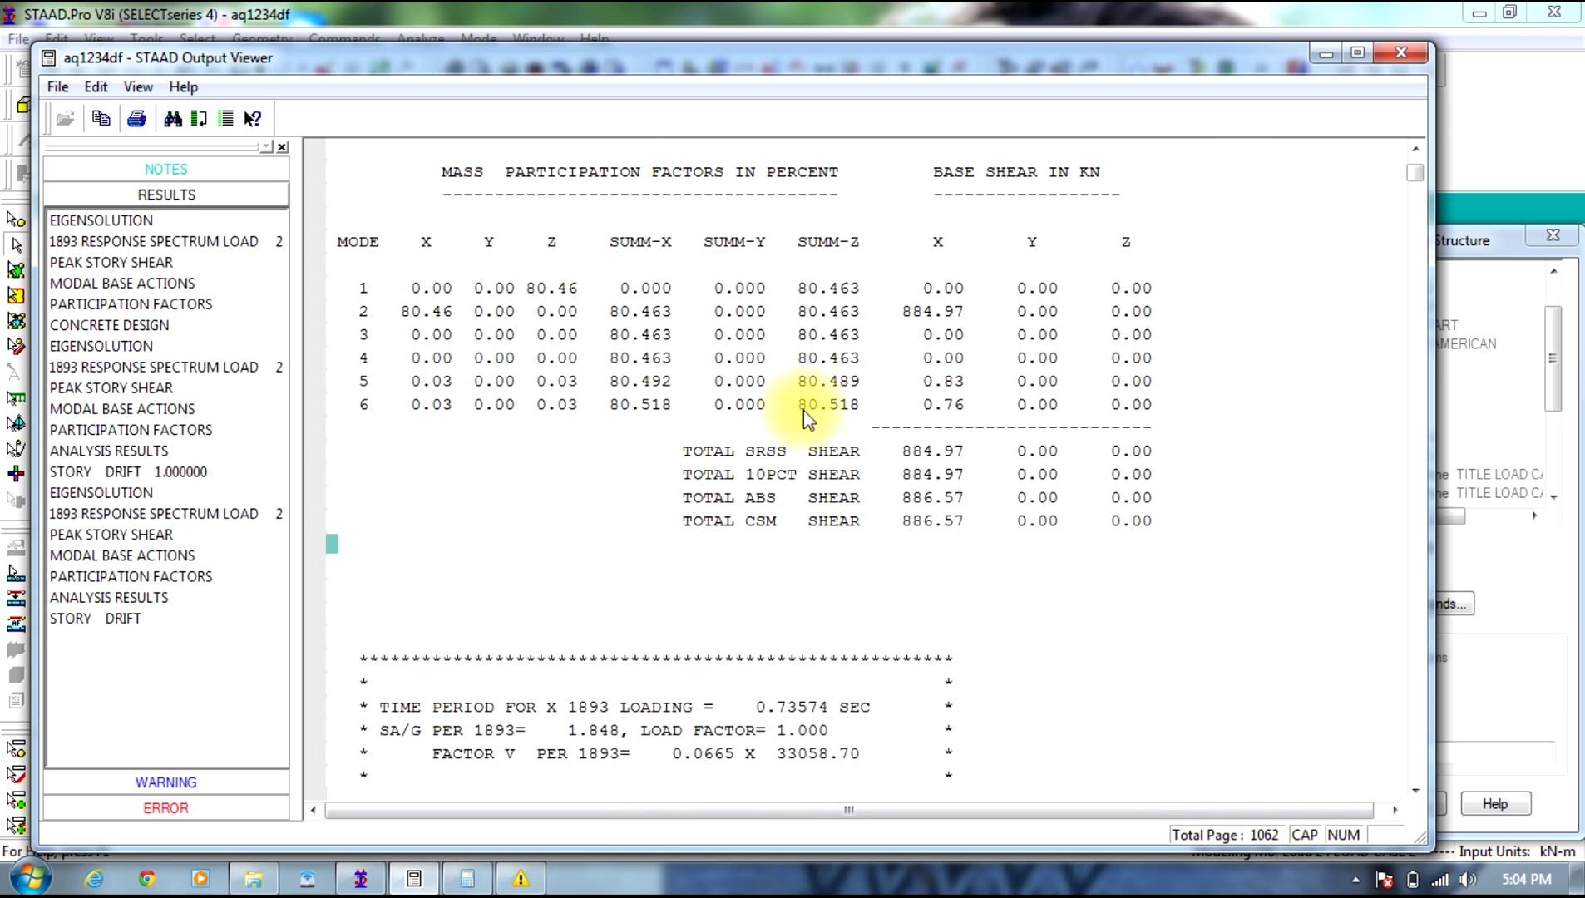
scroll(1185, 292, "up", 20)
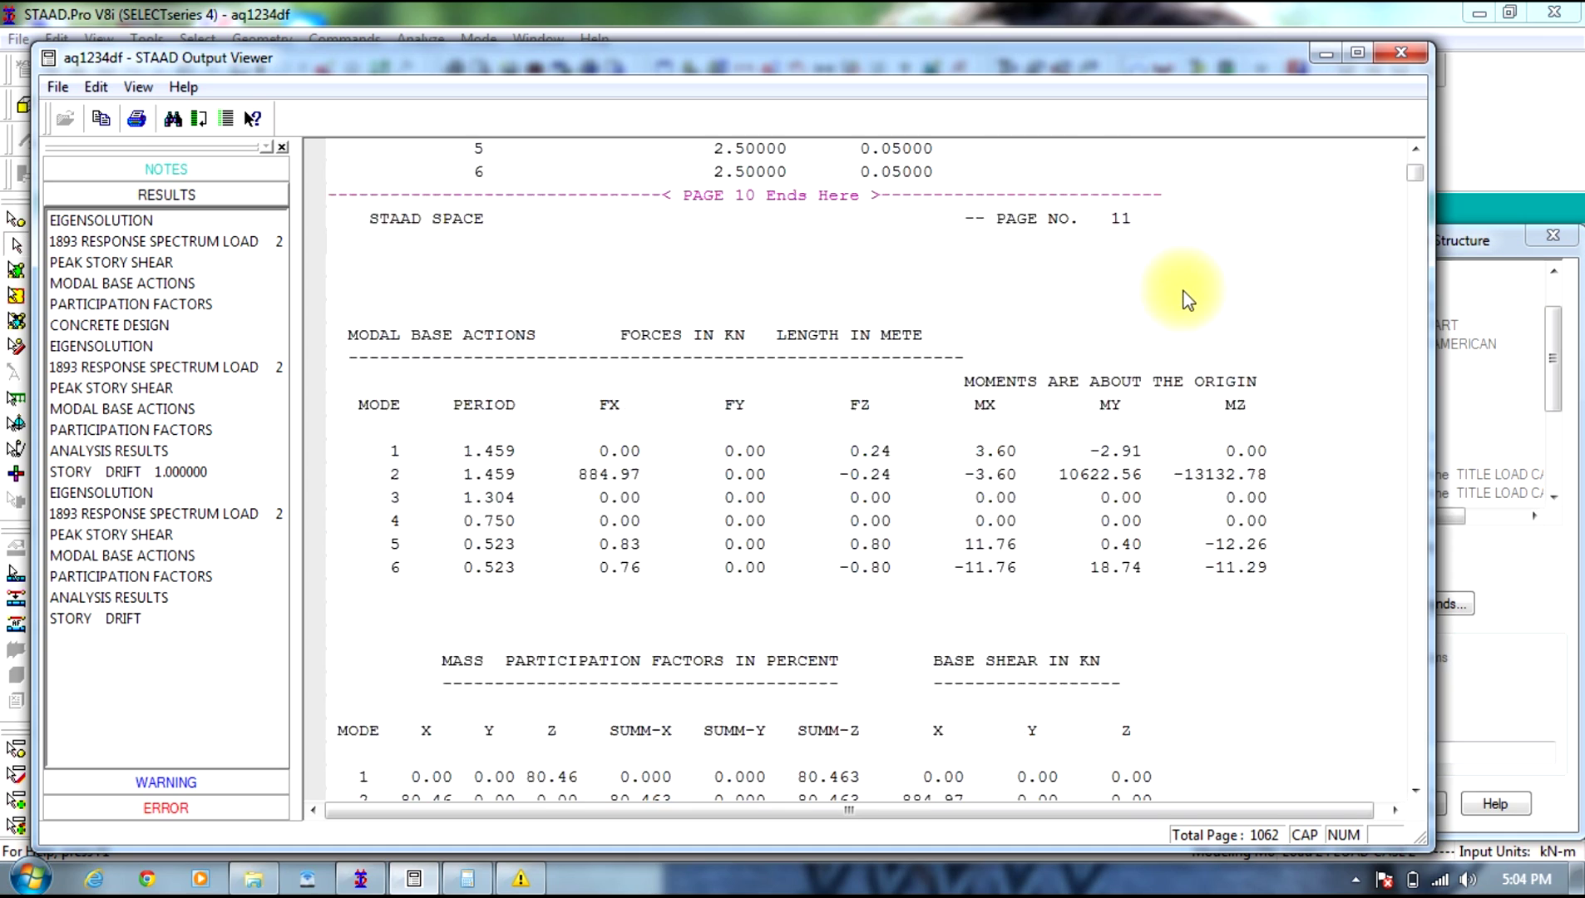
scroll(1187, 299, "up", 2)
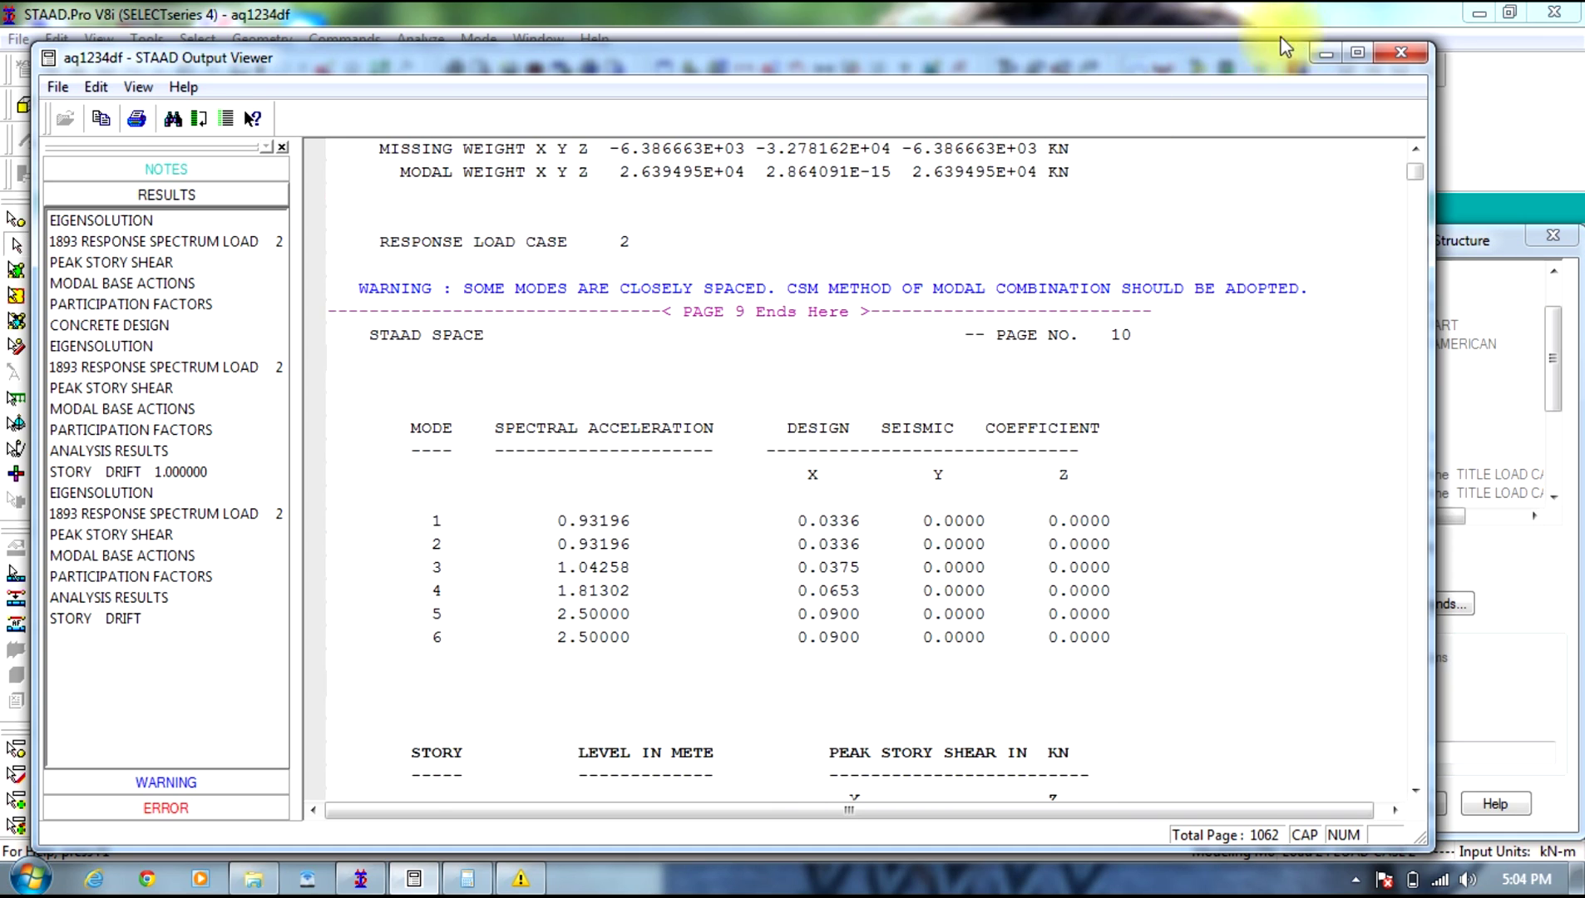
left_click(1327, 53)
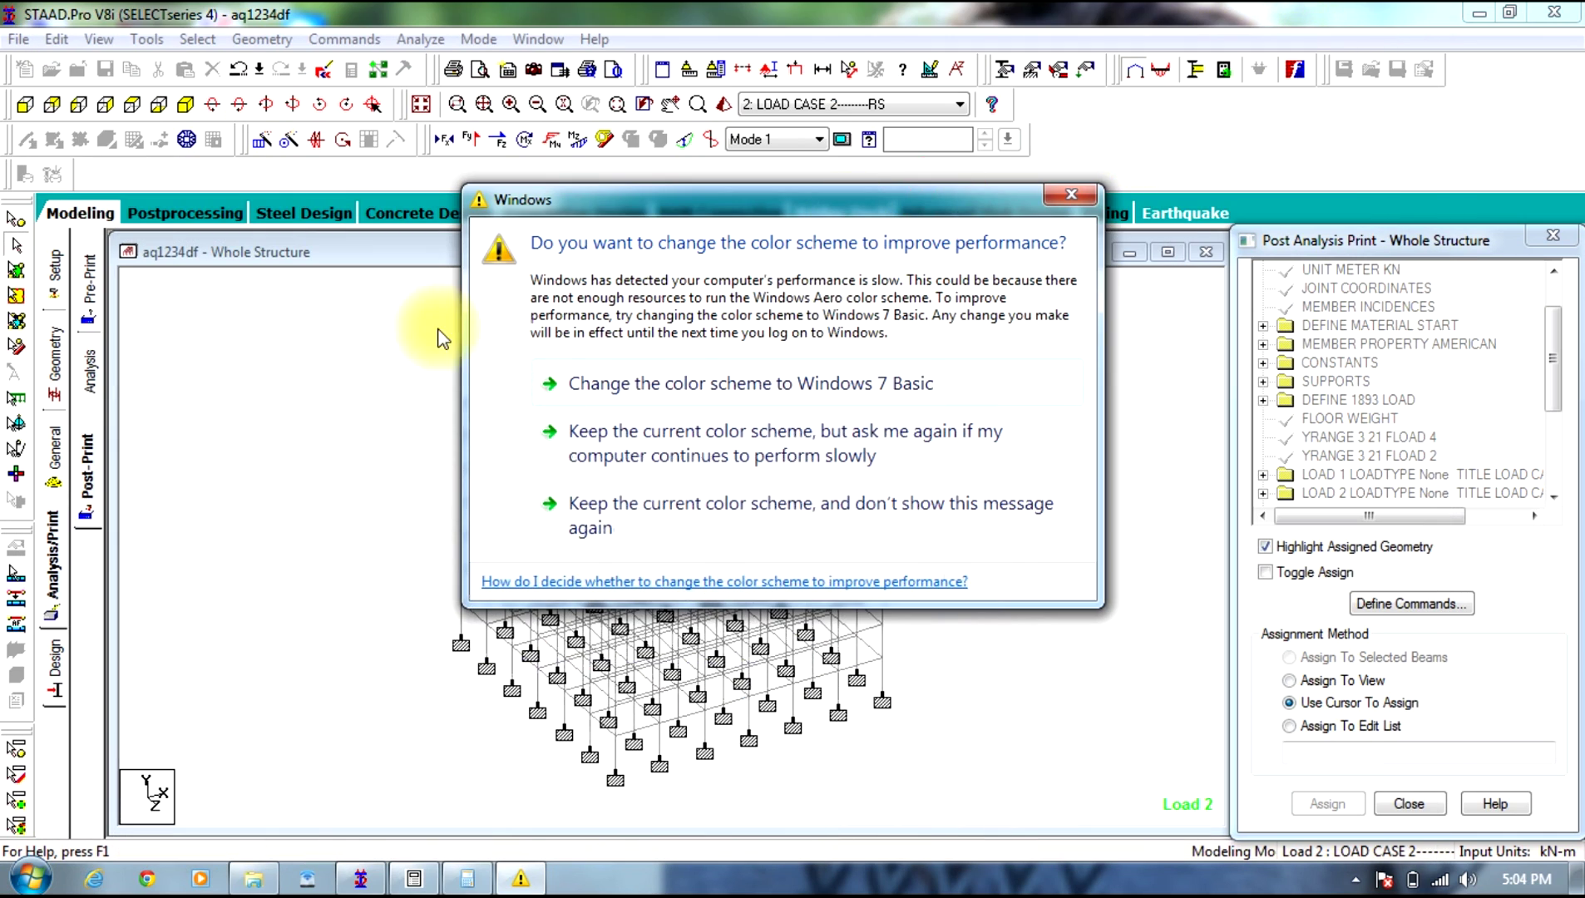
left_click(1081, 197)
left_click(466, 878)
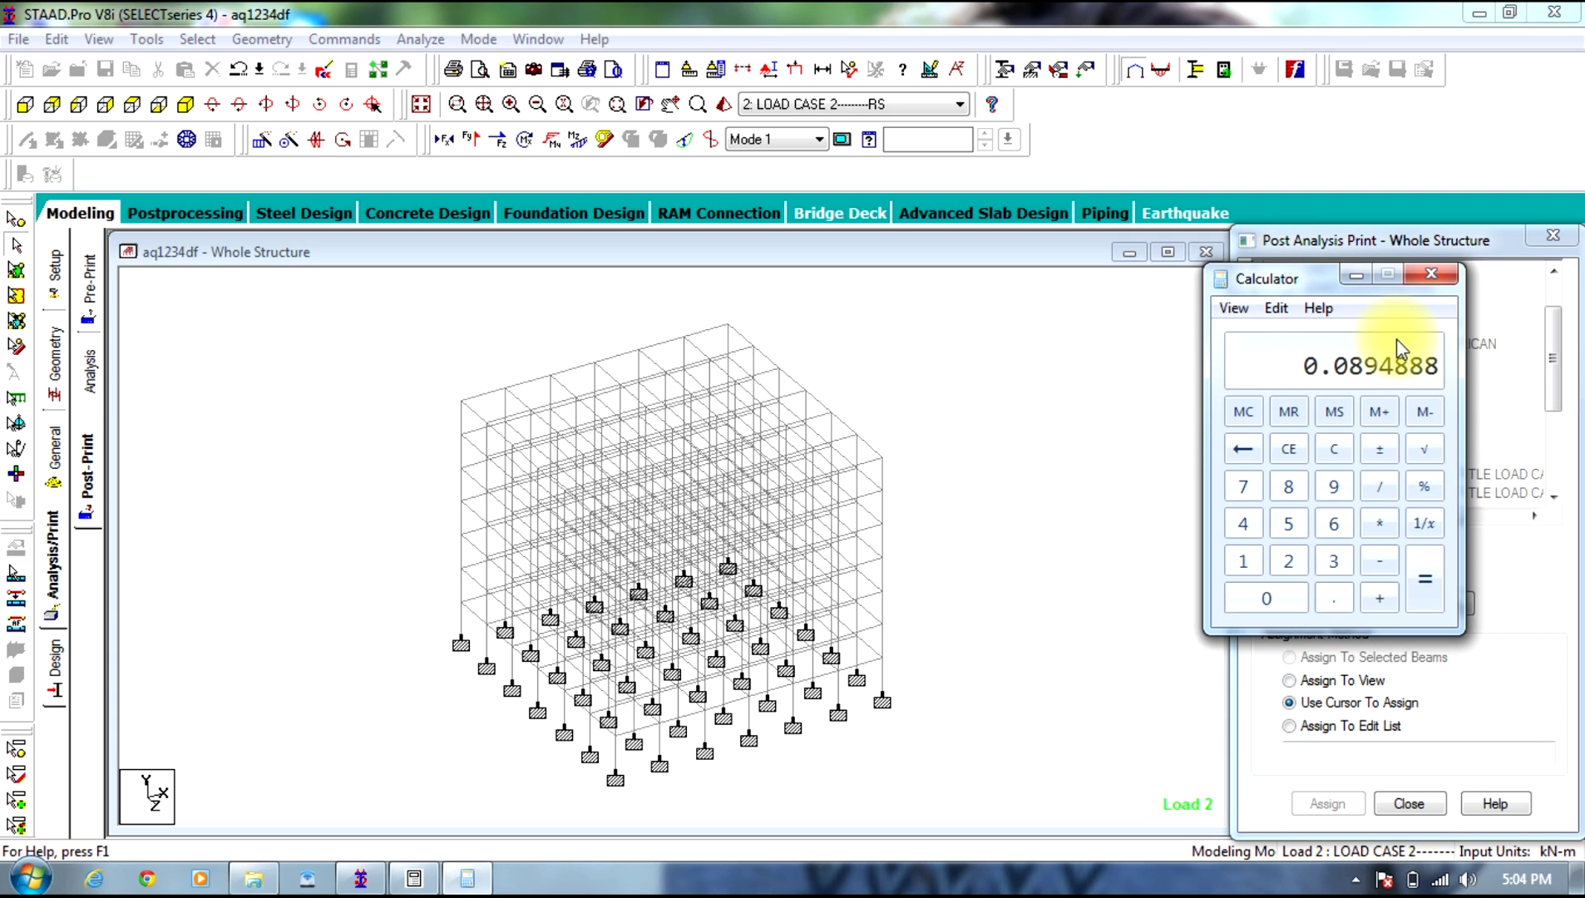
left_click(1358, 275)
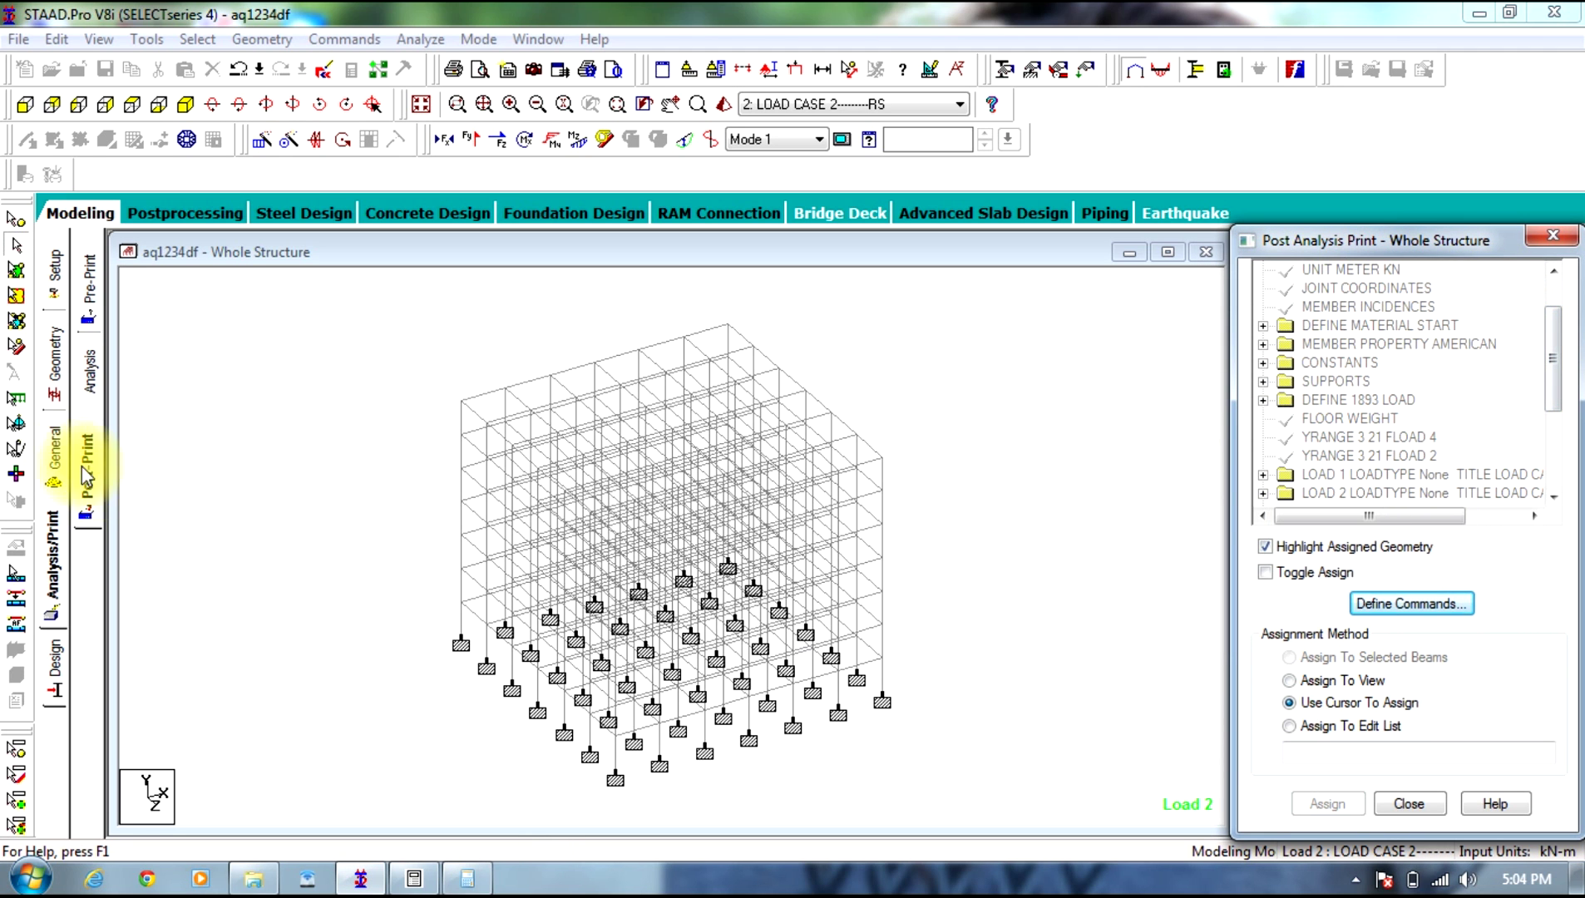
Step: Open the IS 1893 SRSS spectrum entry of load case 2 for editing in the load definitions
left_click(52, 449)
left_click(95, 564)
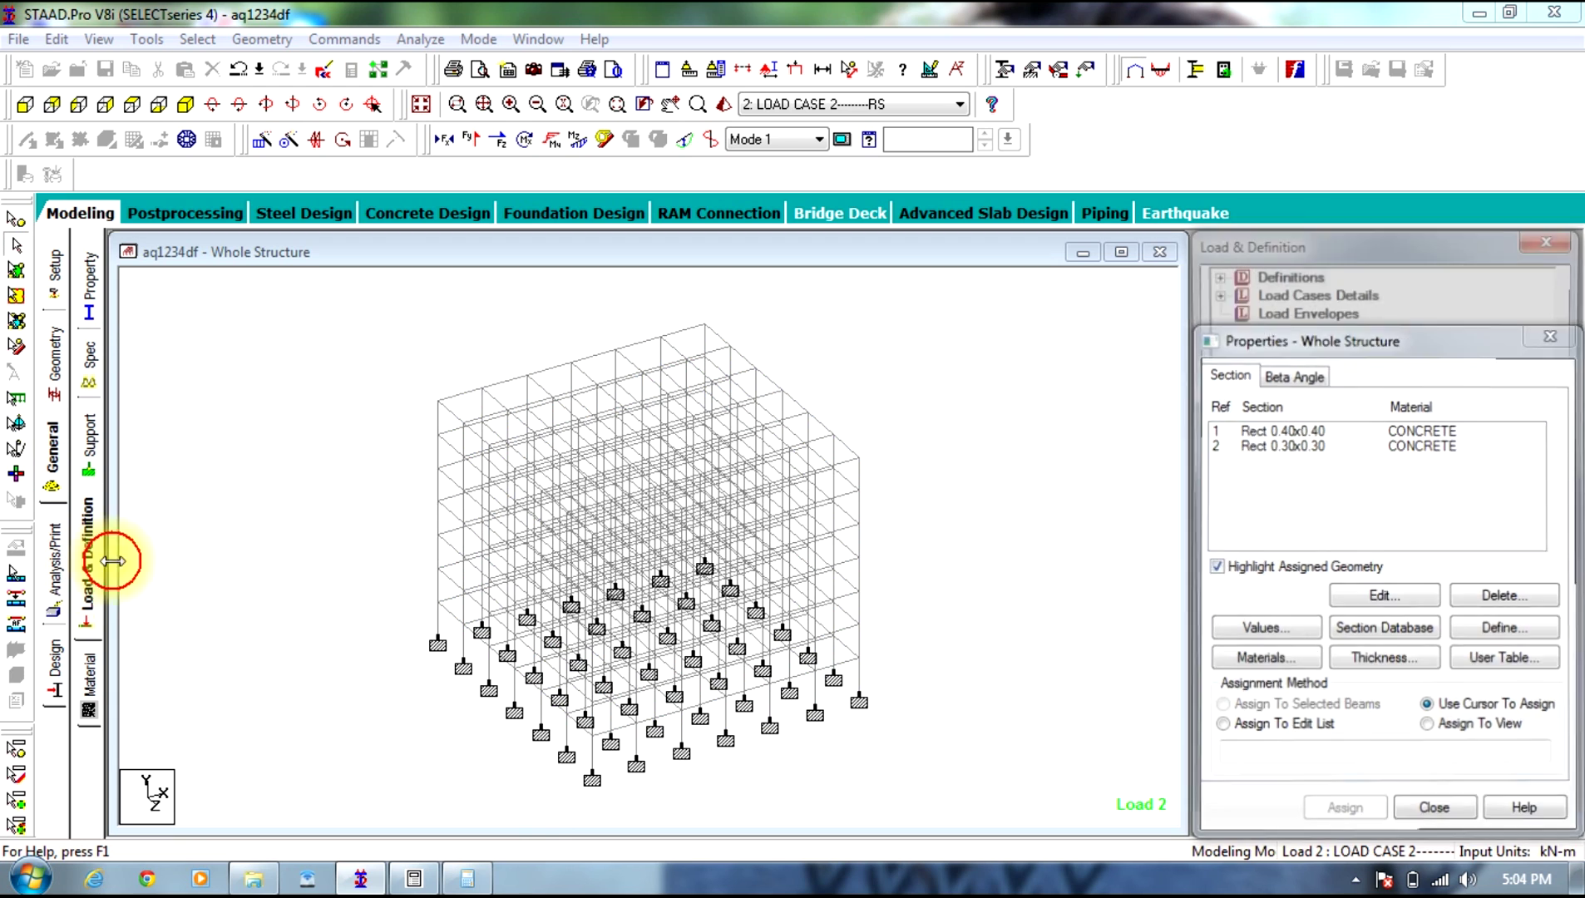
left_click(1214, 290)
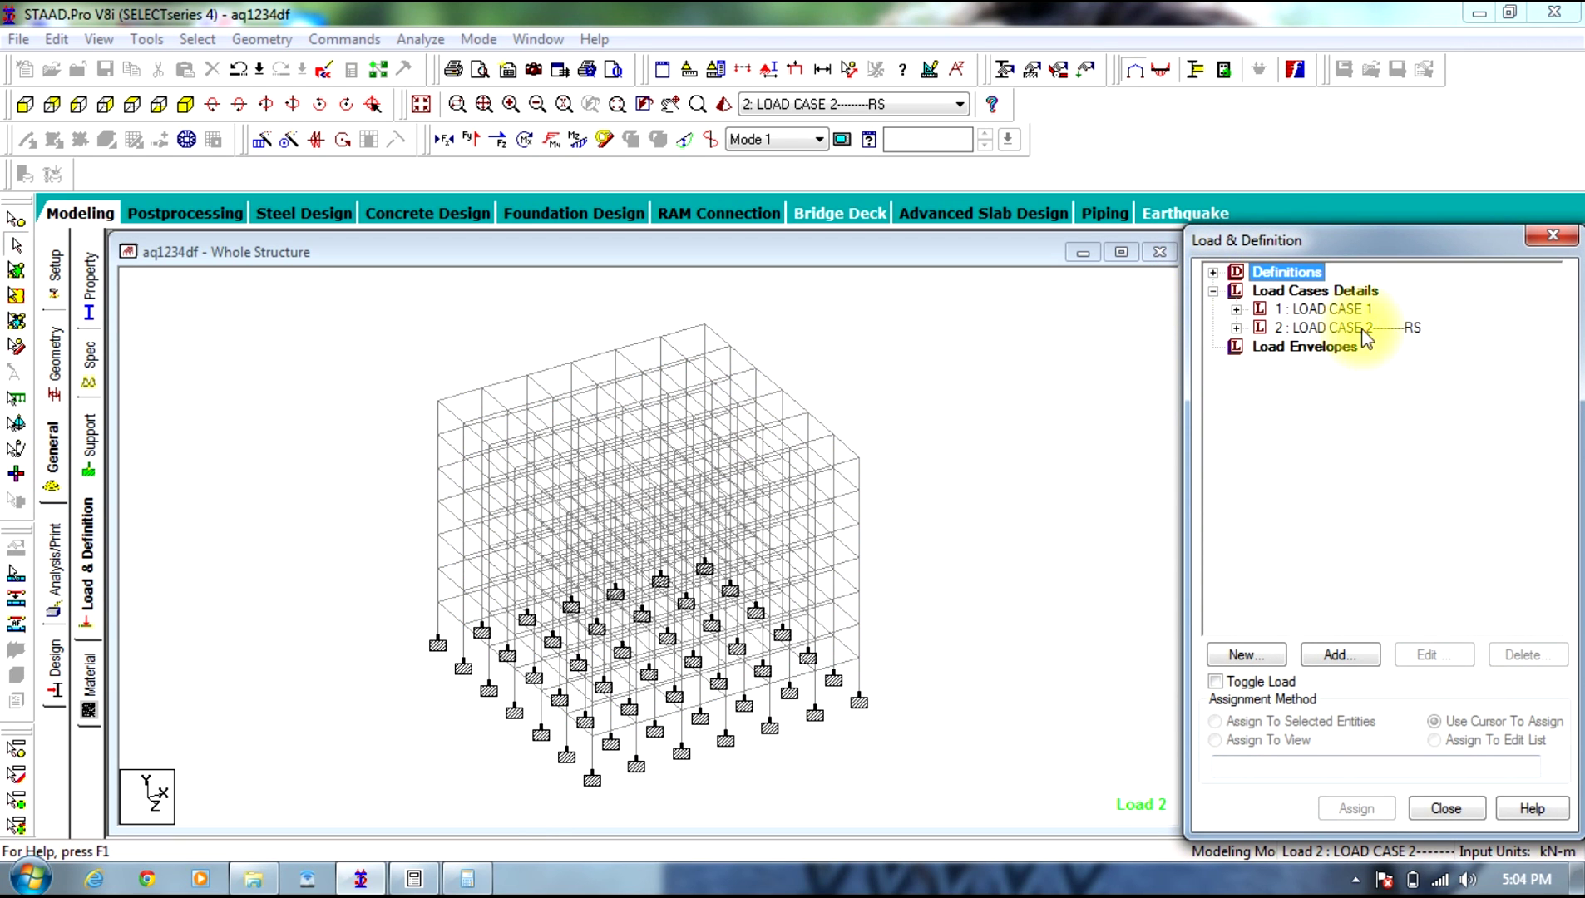
left_click(1237, 327)
left_click(1348, 514)
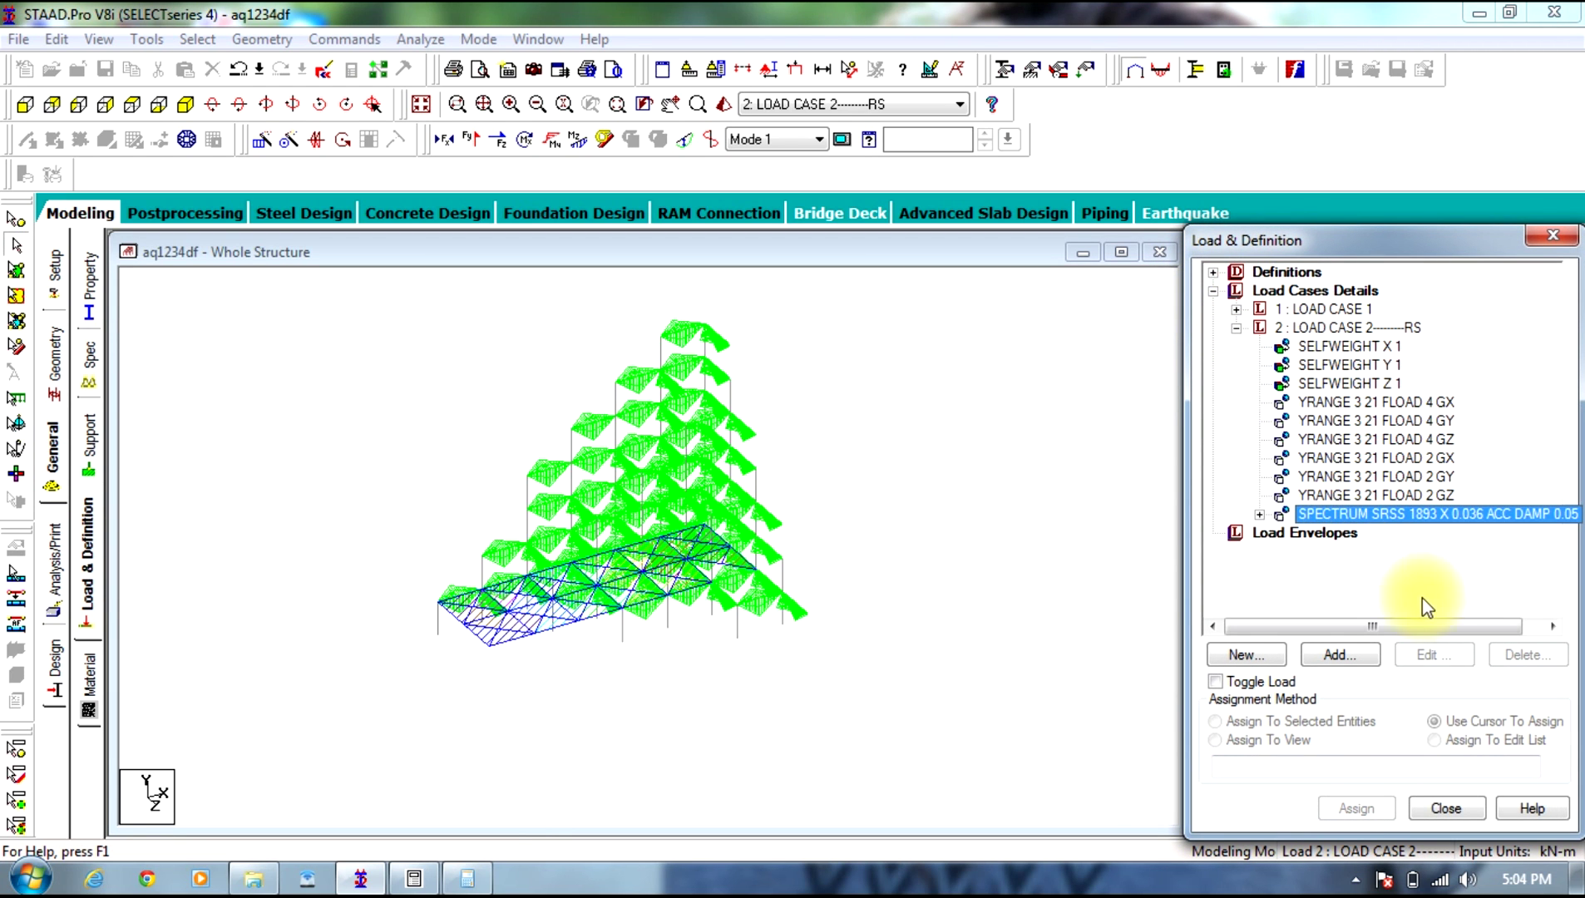
left_click(1328, 515)
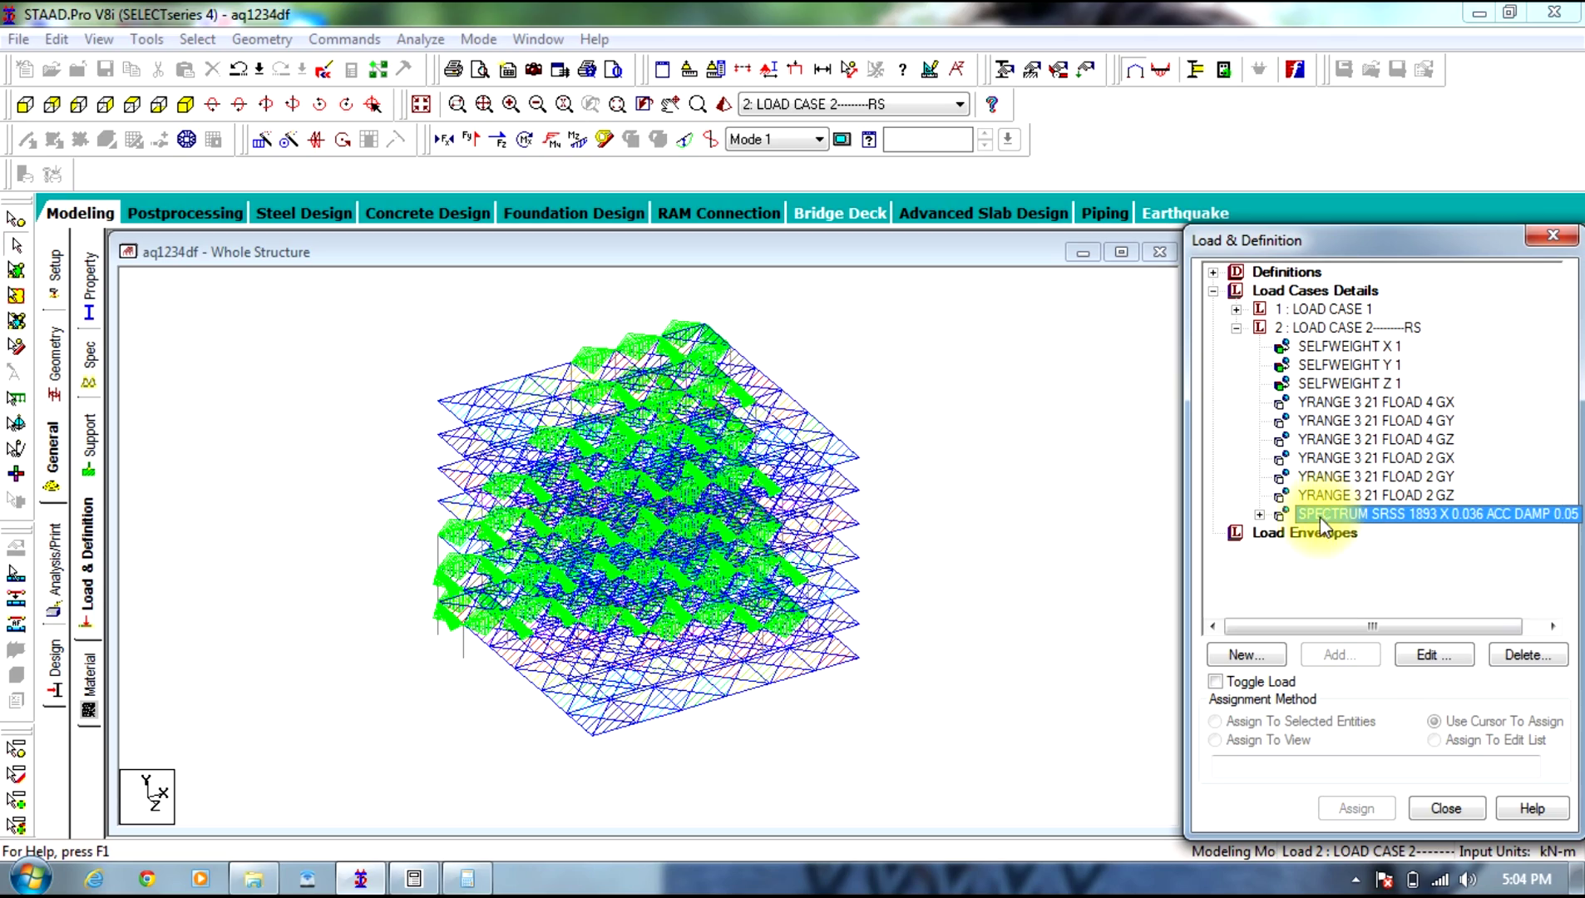
left_click(1414, 657)
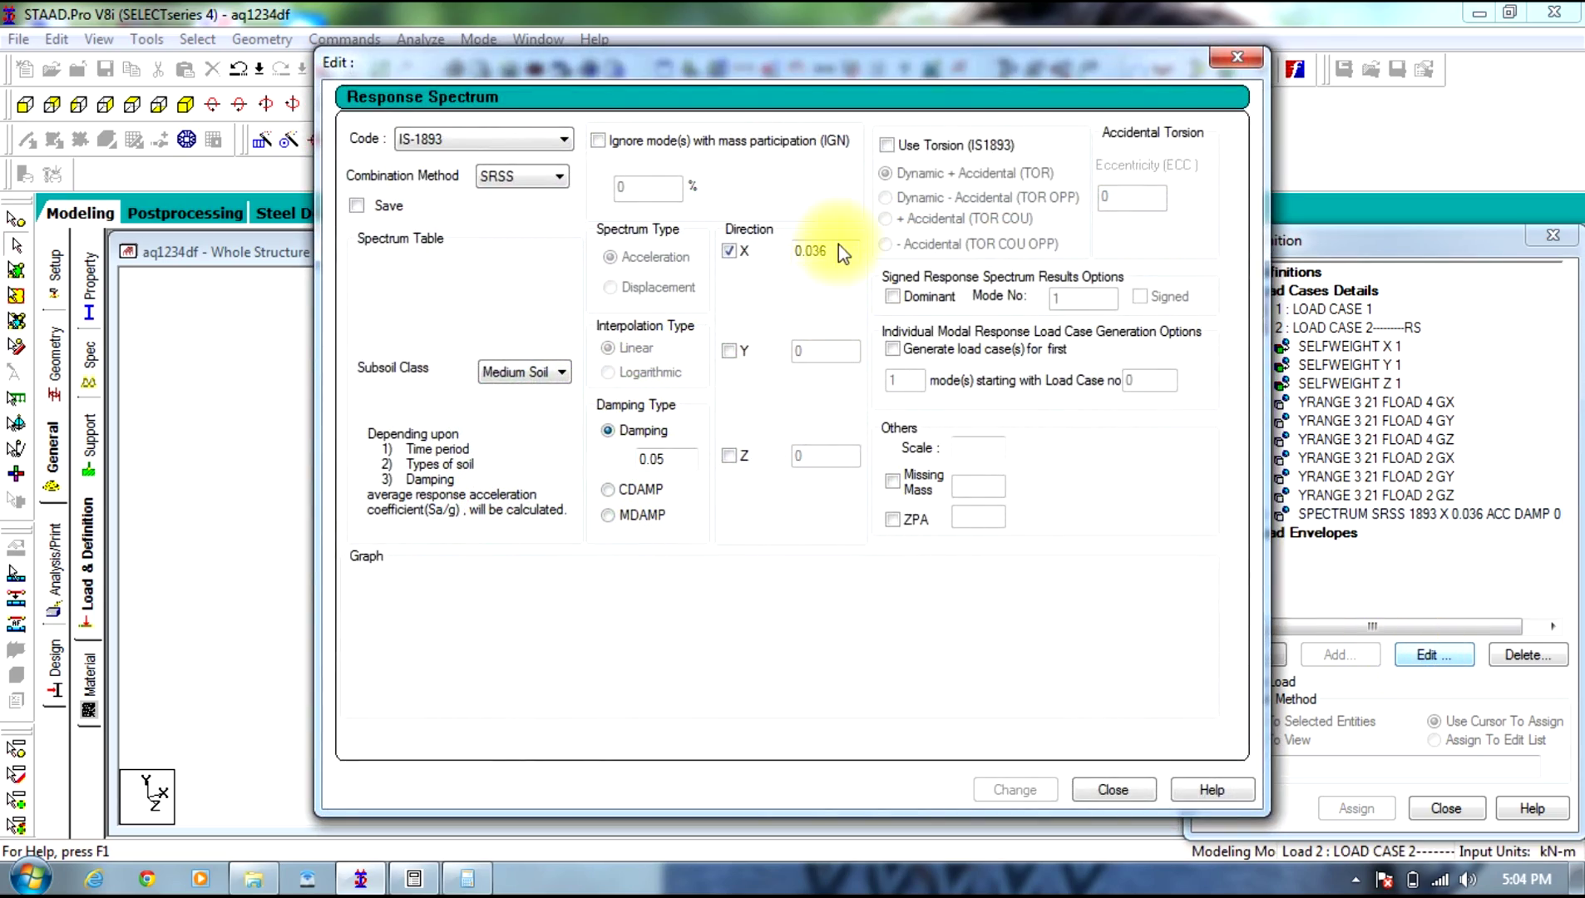
Step: Set the response spectrum's X direction factor to 0.0894 and apply the change, deleting the existing result files
left_click(803, 250)
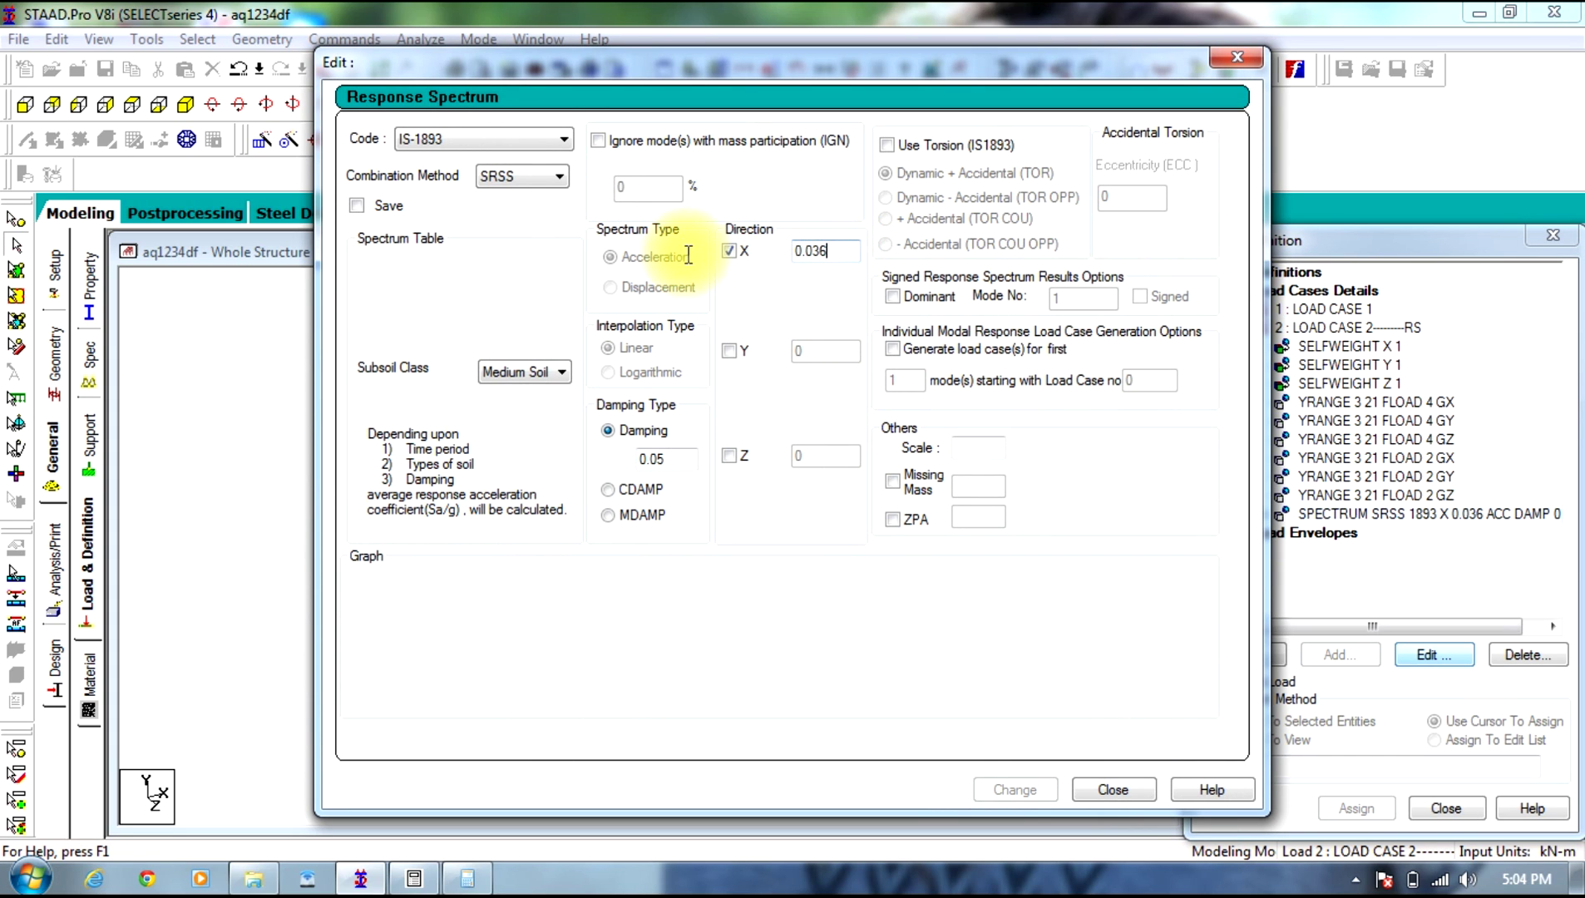
left_click_drag(830, 250, 814, 250)
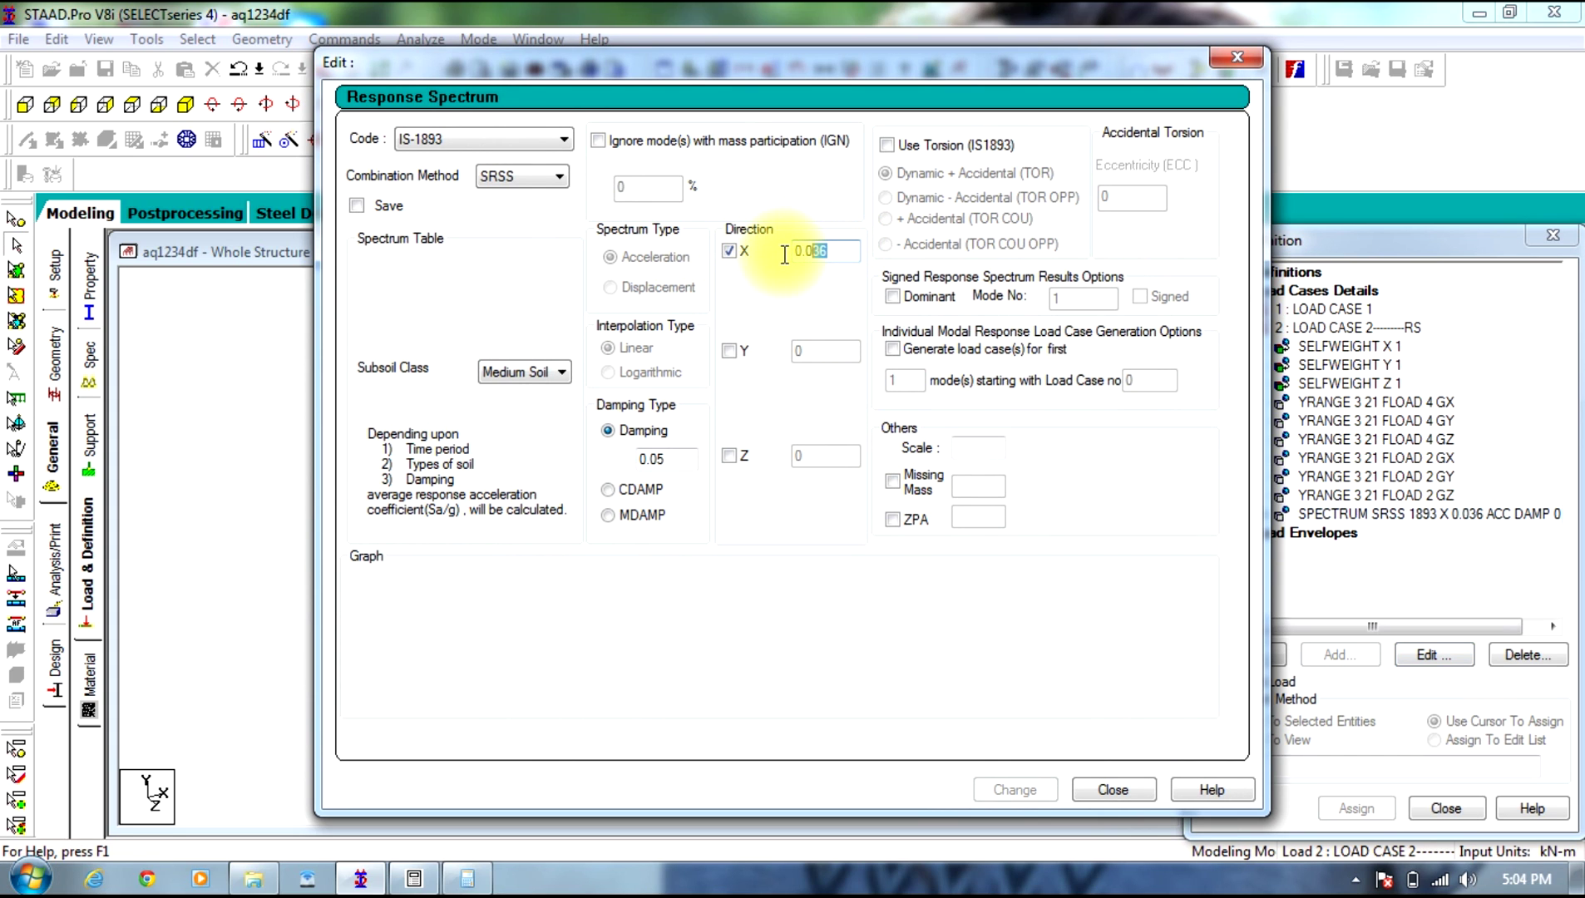
double_click(826, 241)
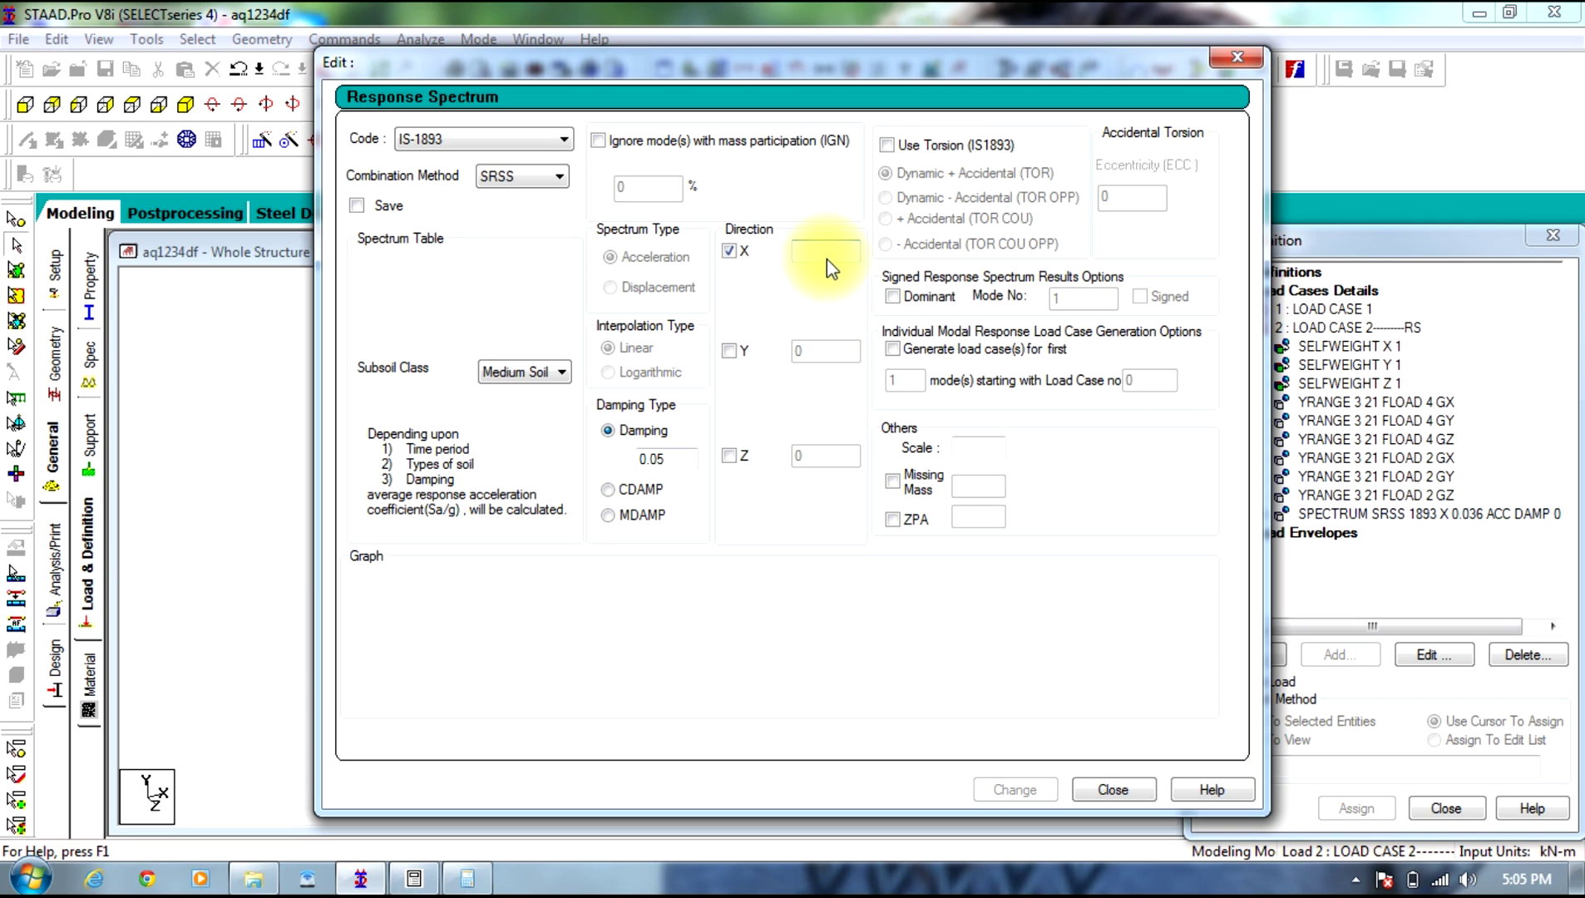
type("0.089")
left_click(467, 876)
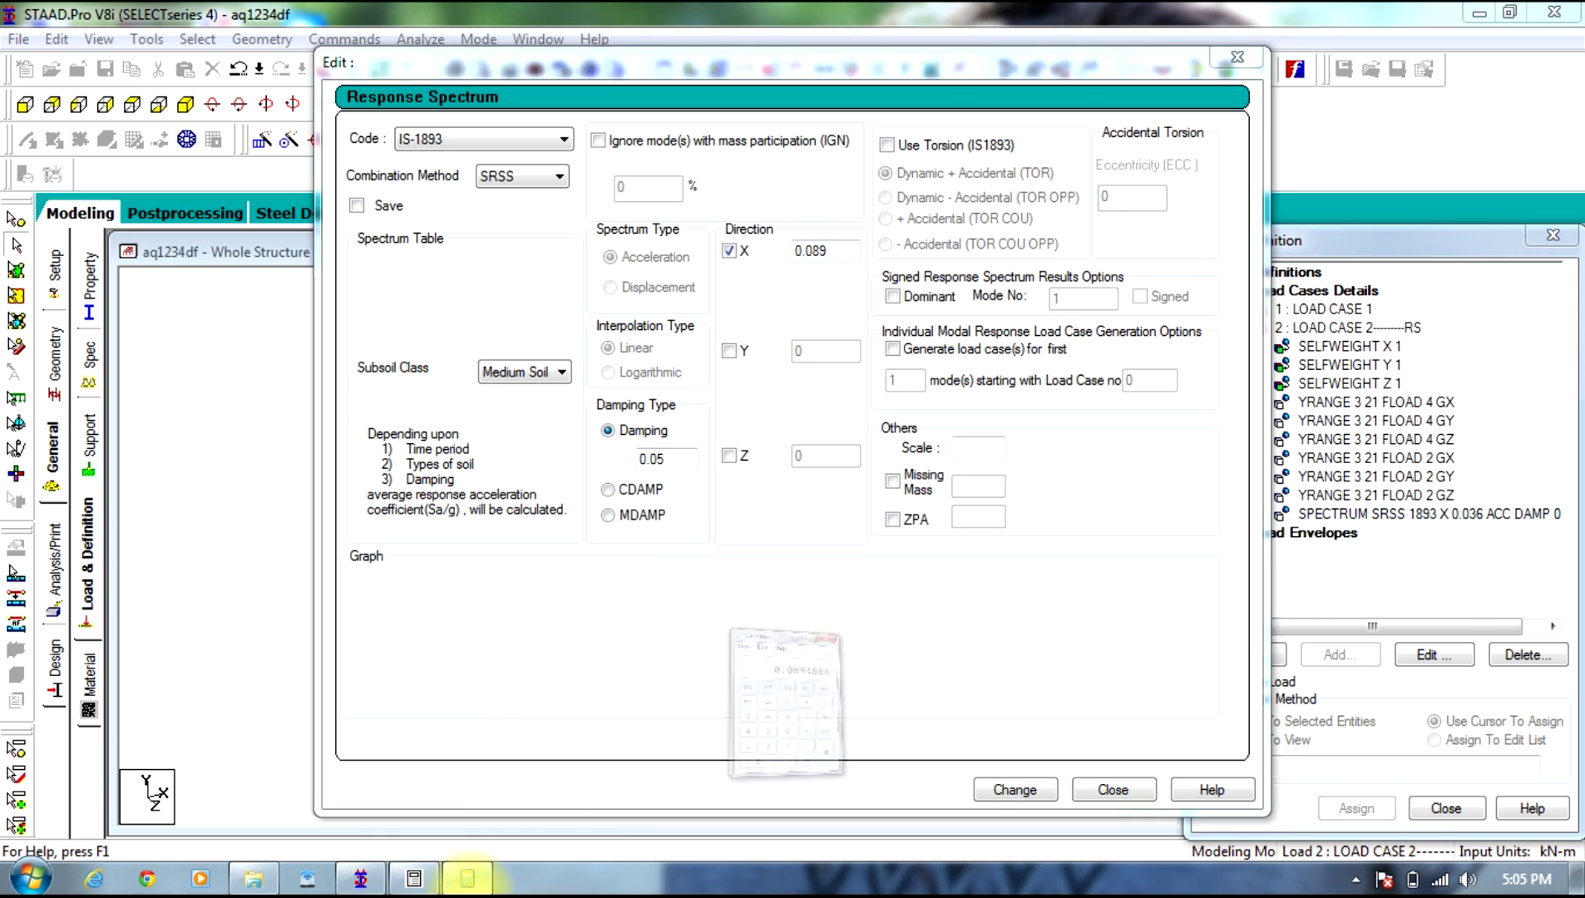
left_click(1414, 269)
type("4")
left_click(1018, 790)
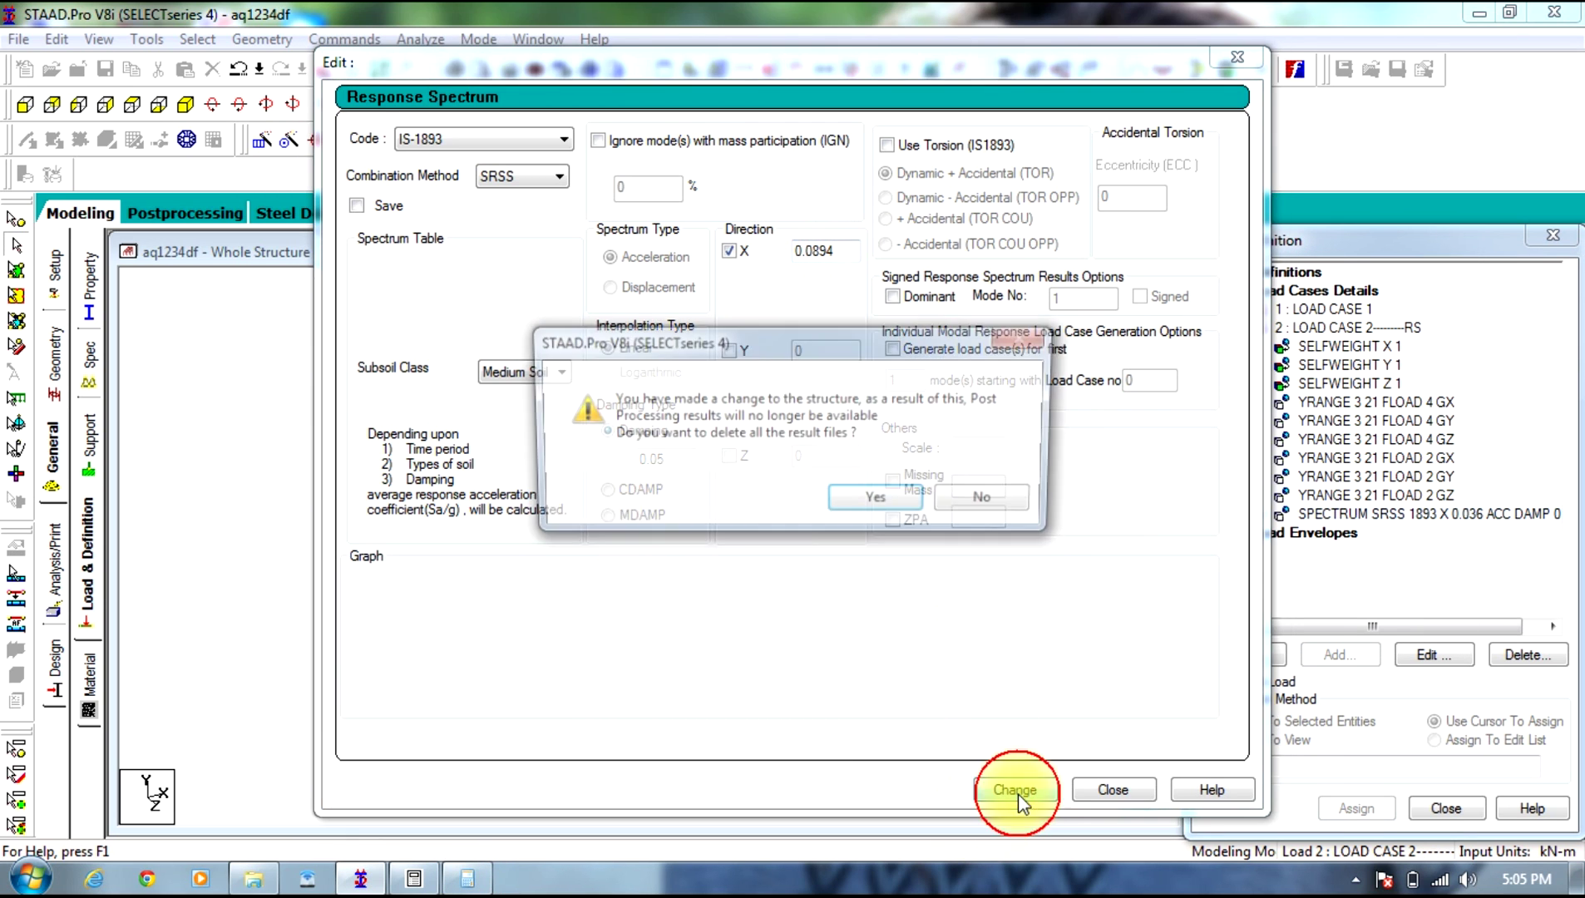
left_click(883, 499)
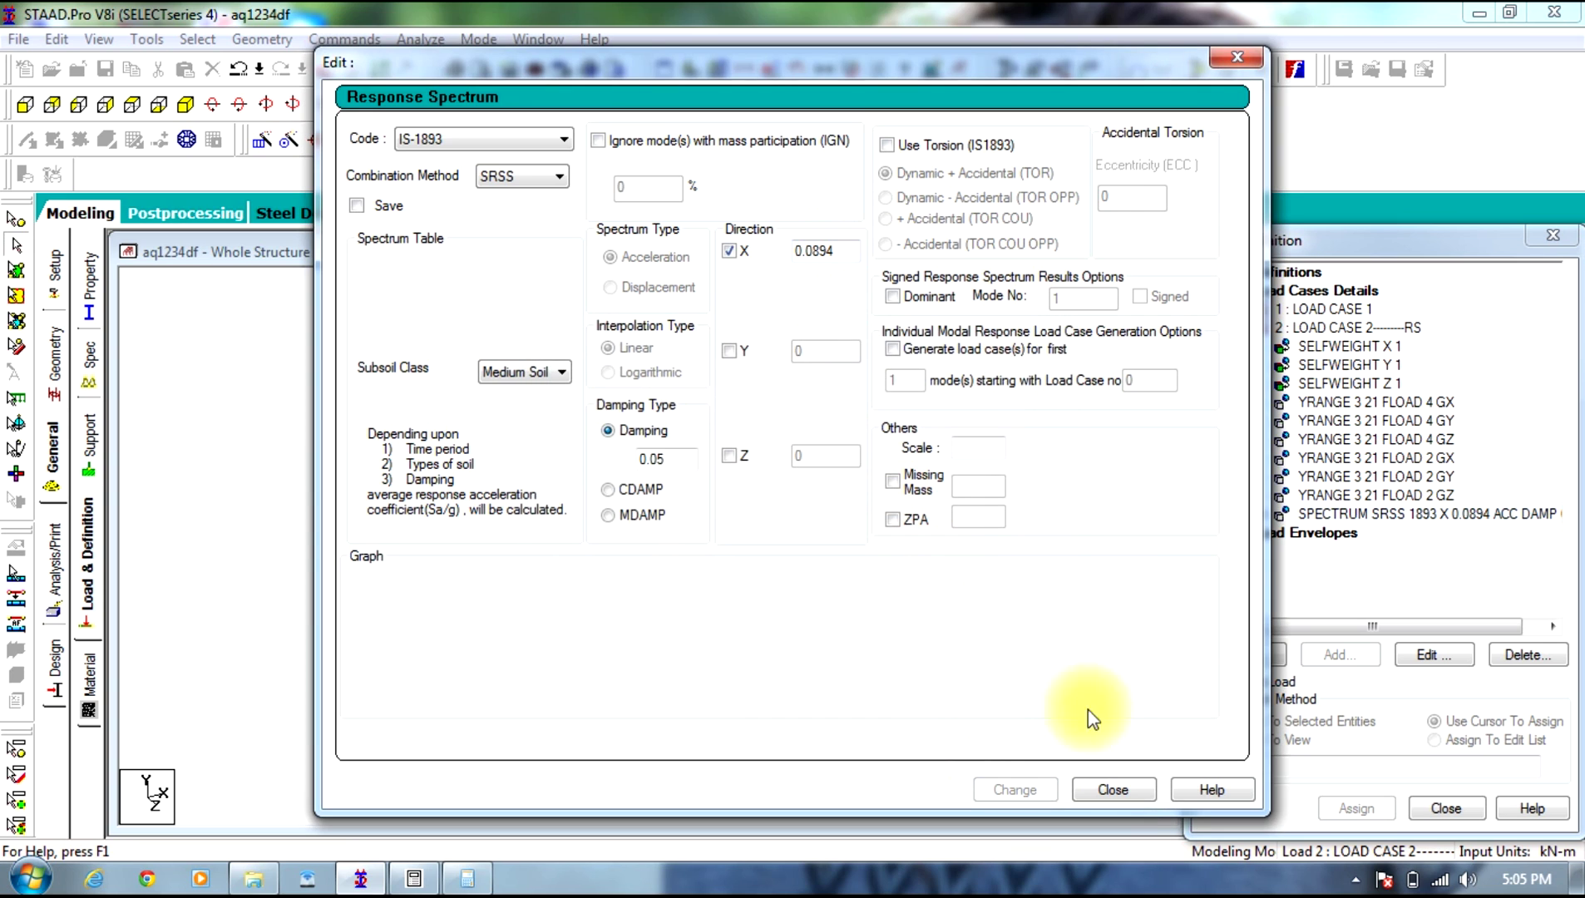
left_click(1115, 790)
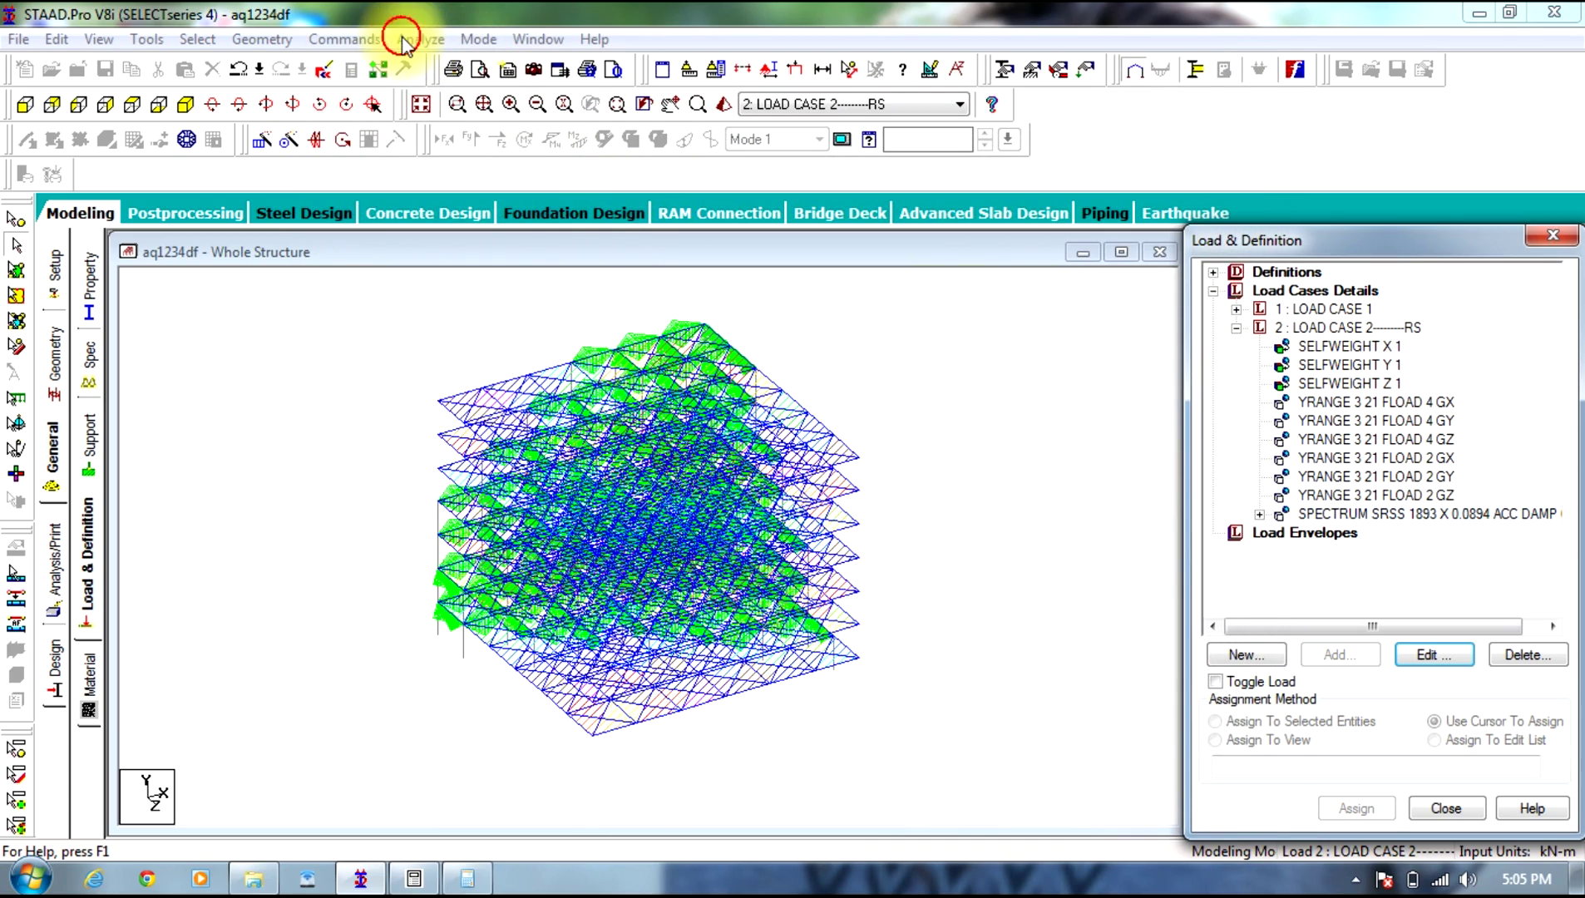
left_click(402, 39)
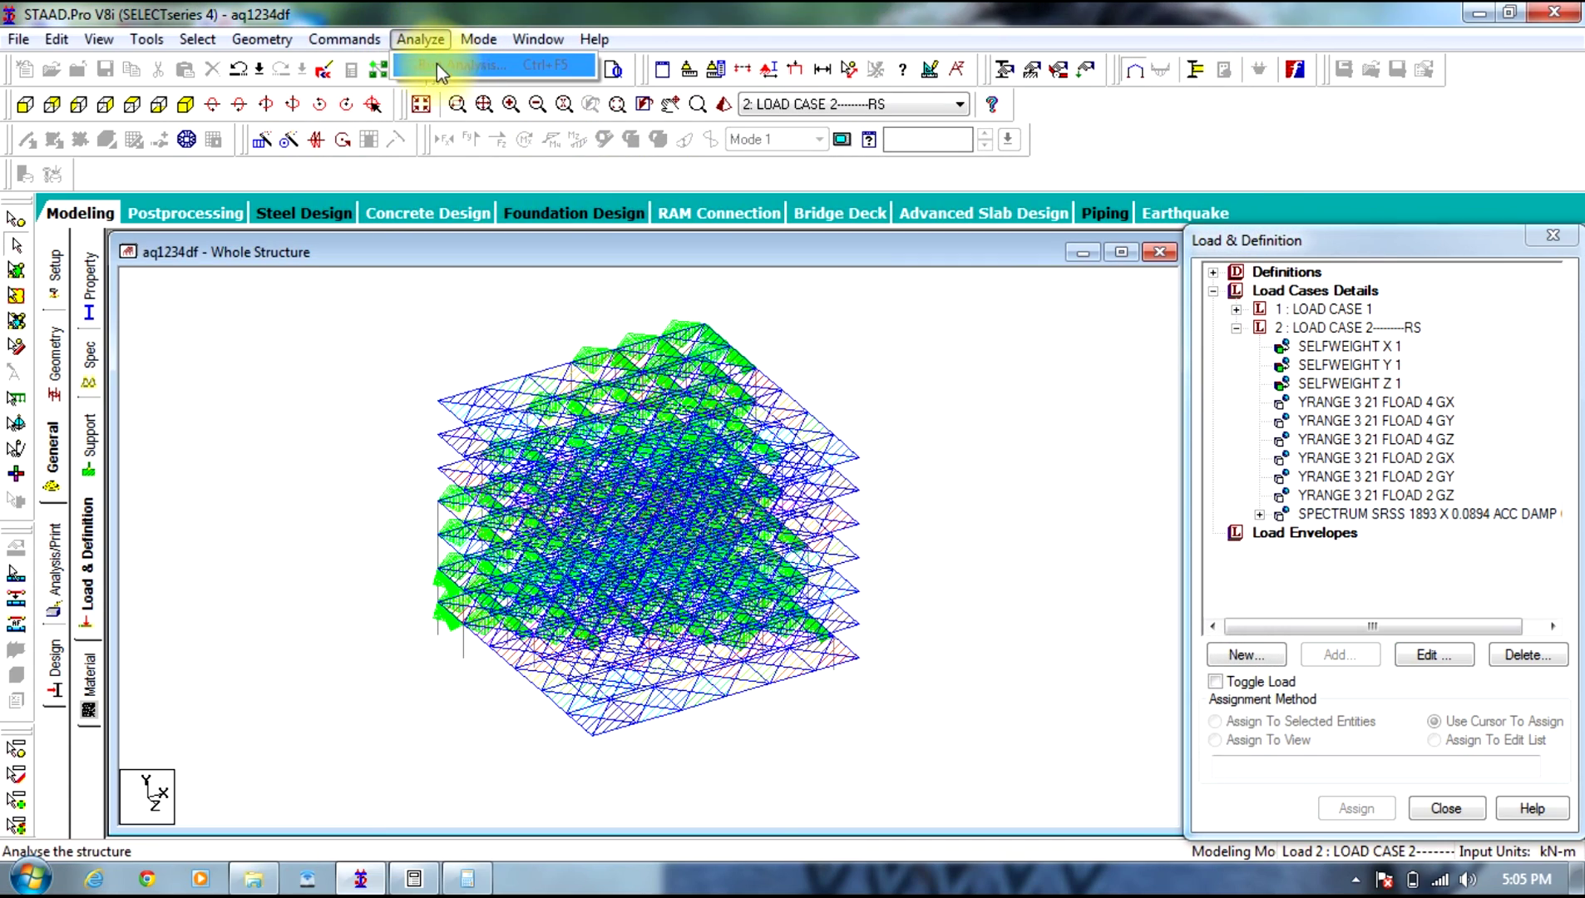
left_click(420, 39)
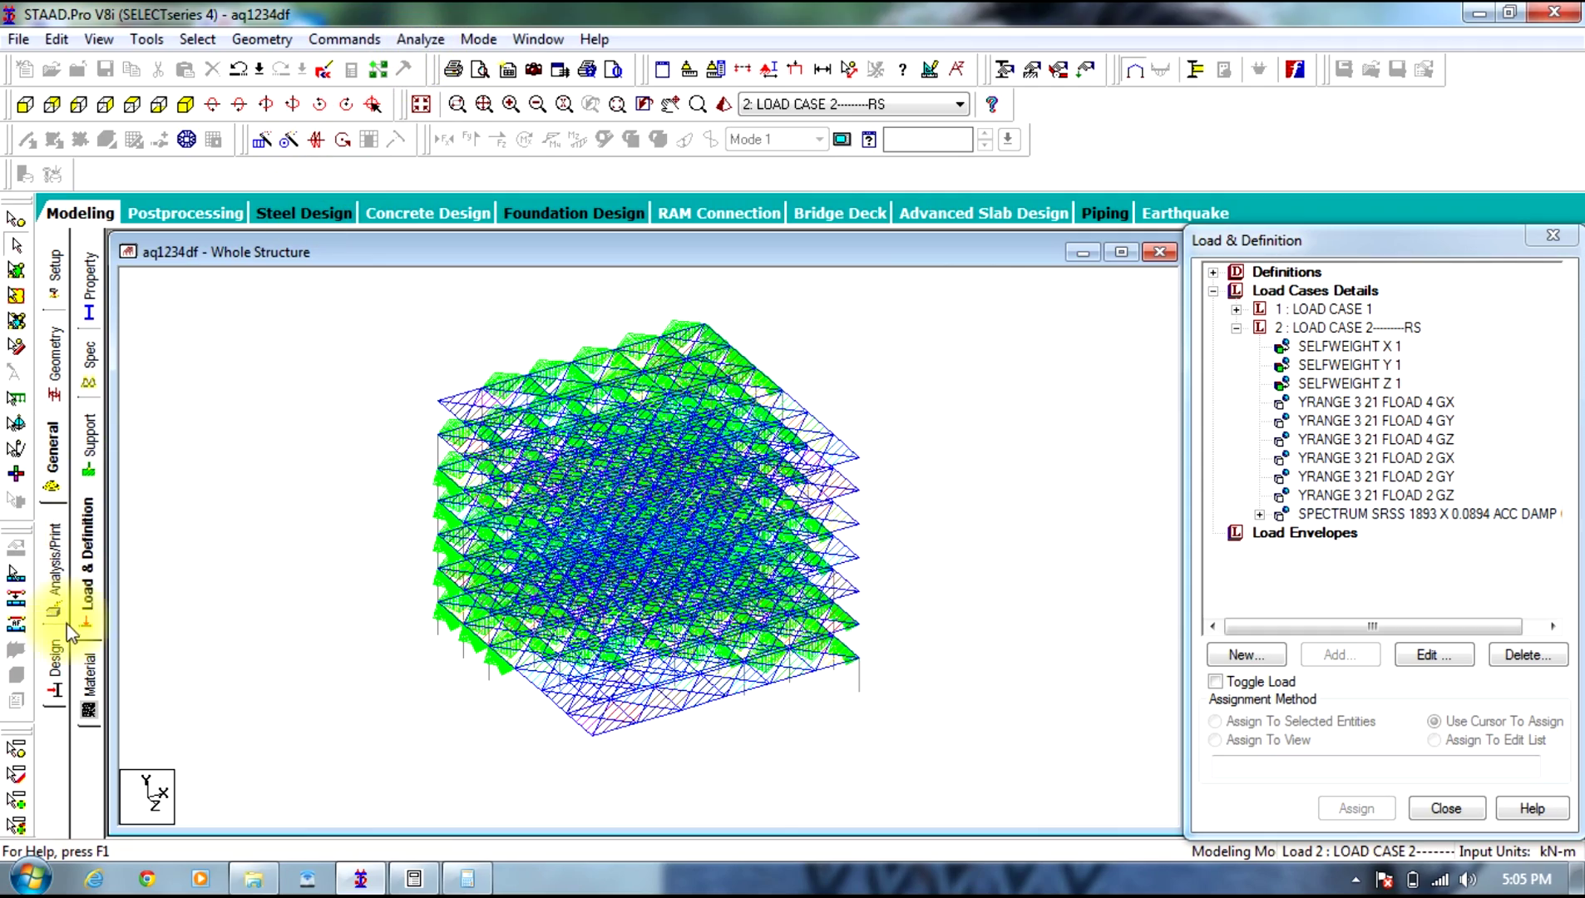
left_click(53, 582)
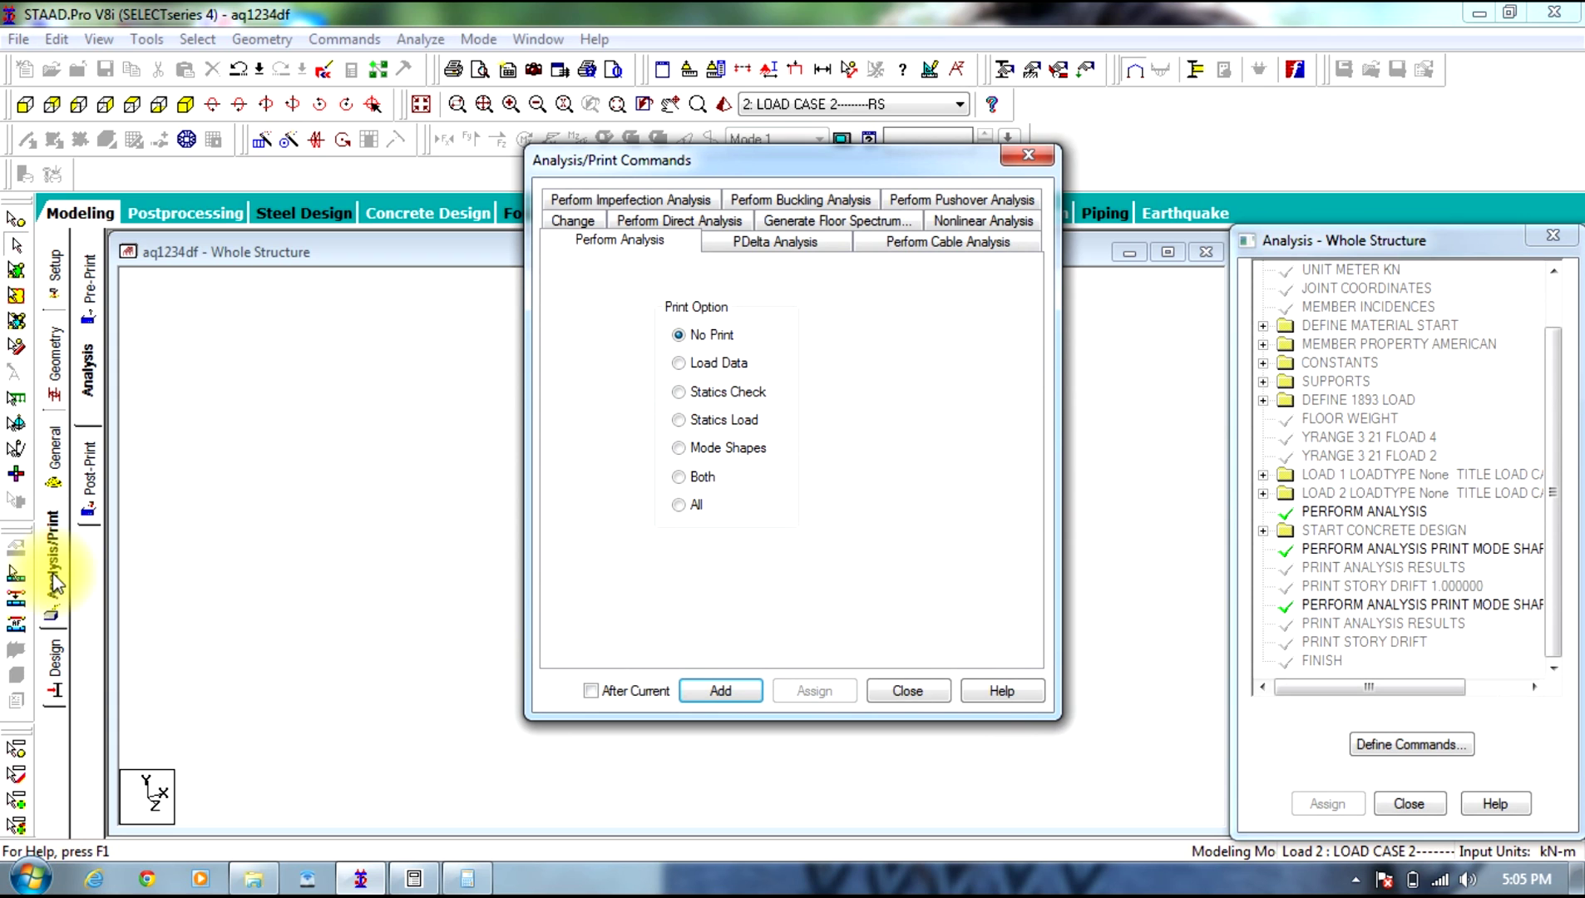
left_click(907, 690)
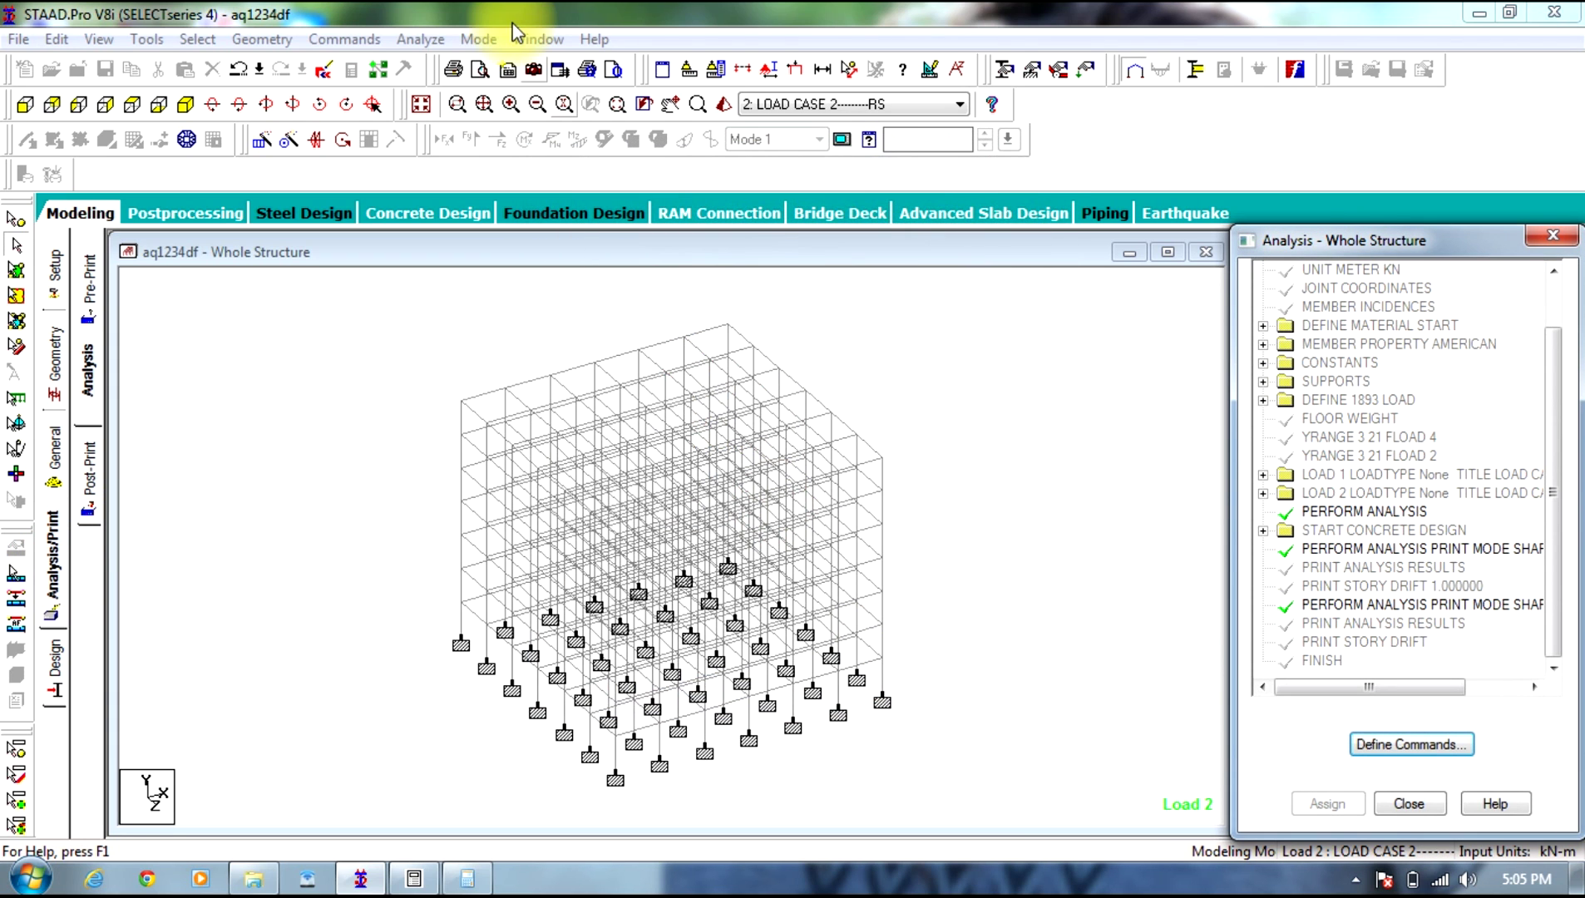
left_click(420, 38)
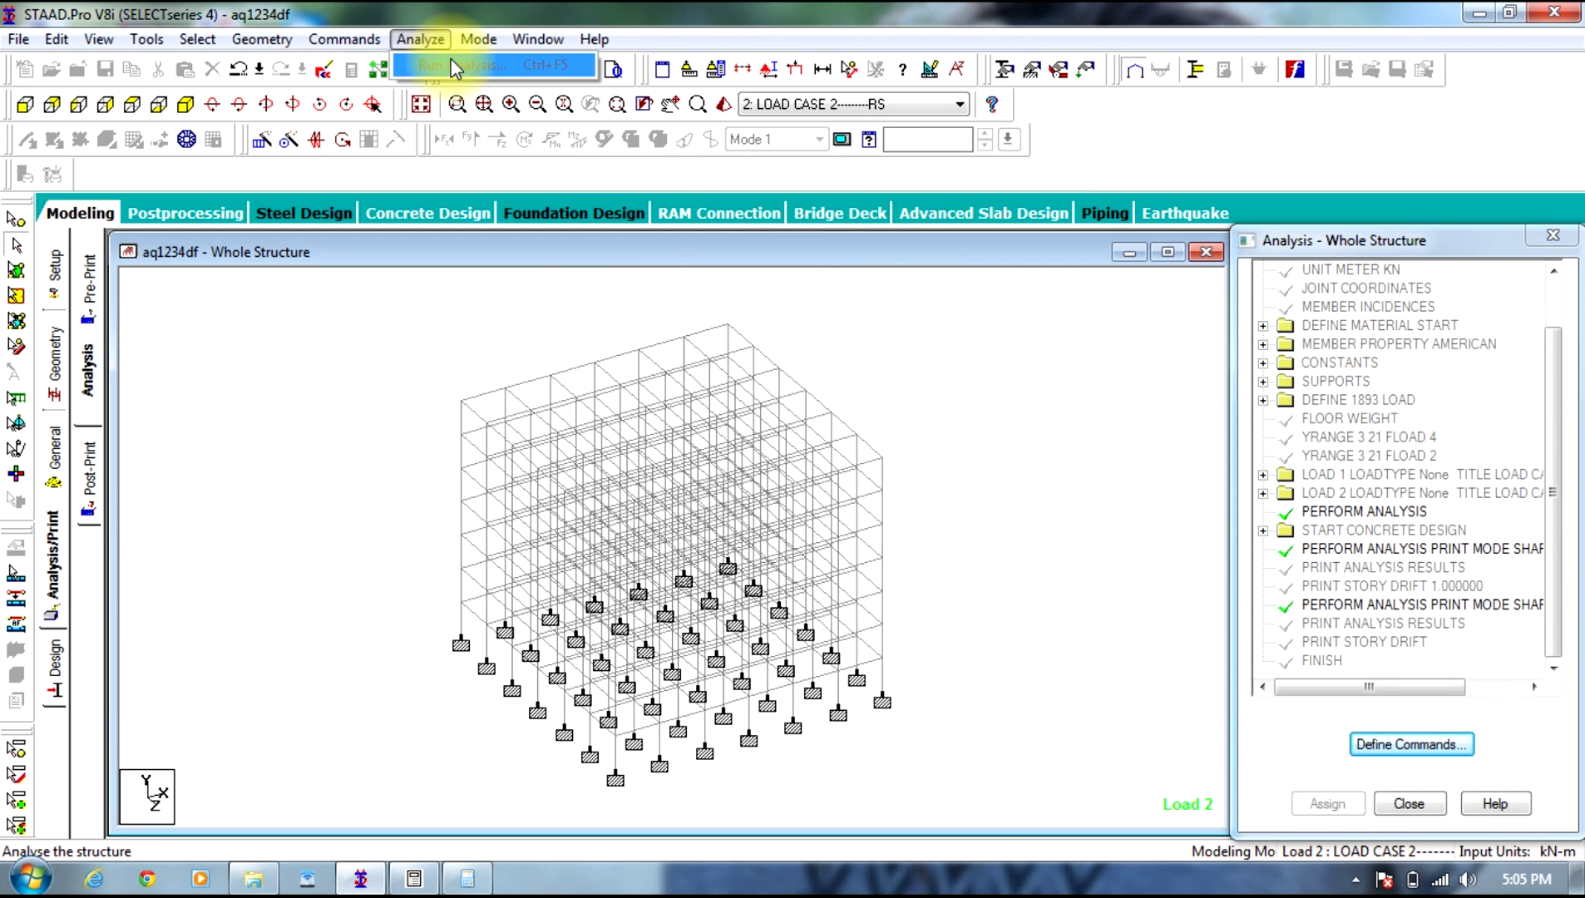
left_click(919, 331)
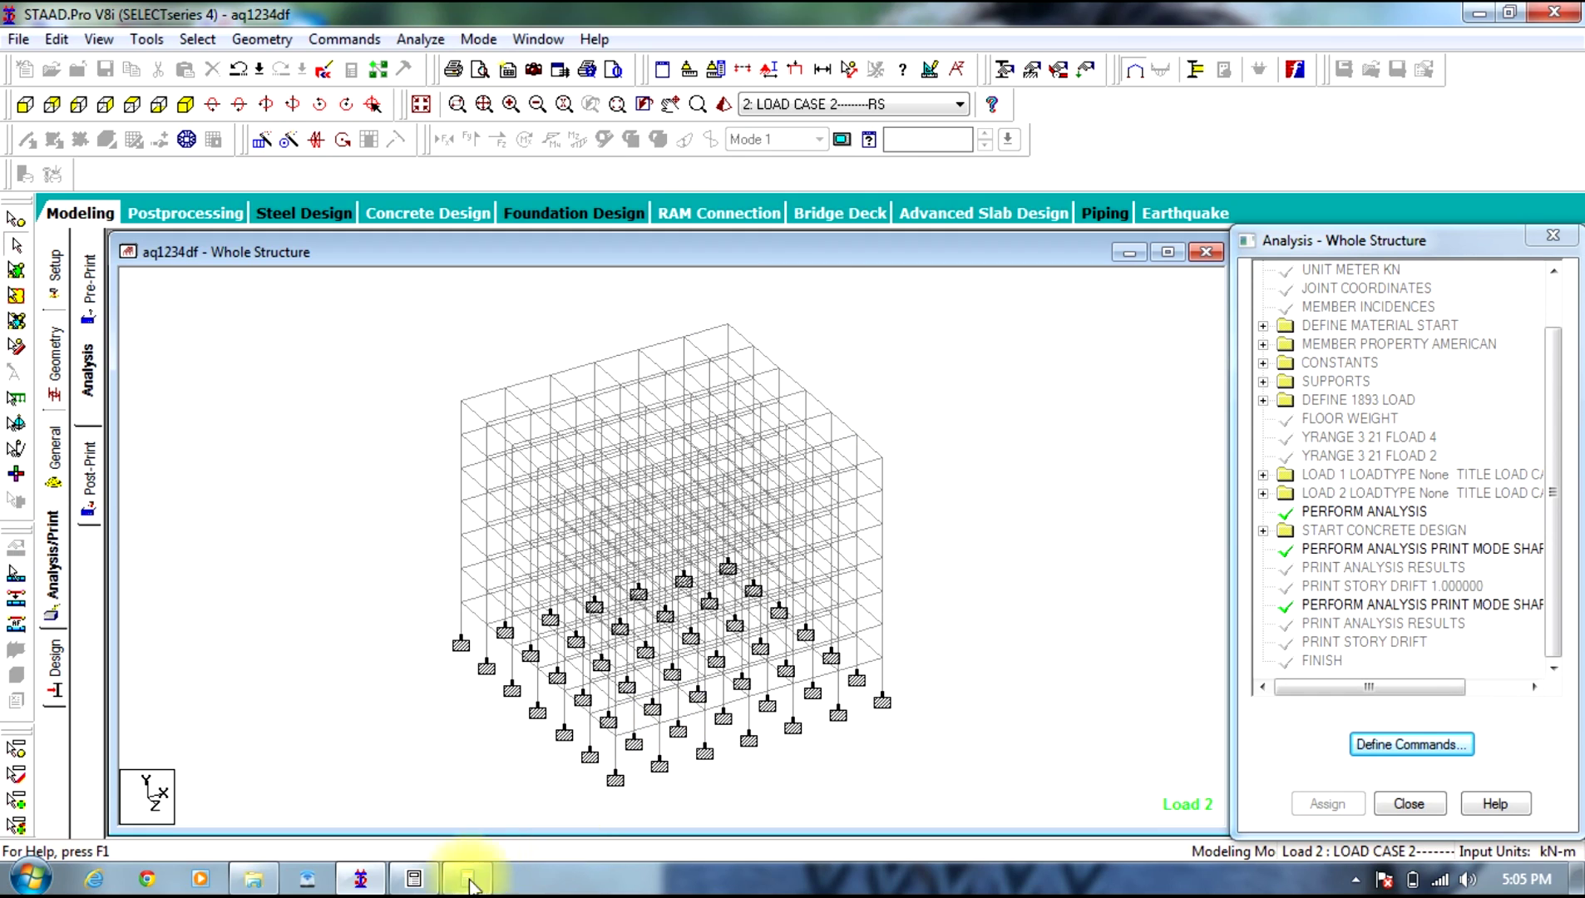
Step: Close the previous output file and run the analysis again, saving the modified structure
left_click(415, 879)
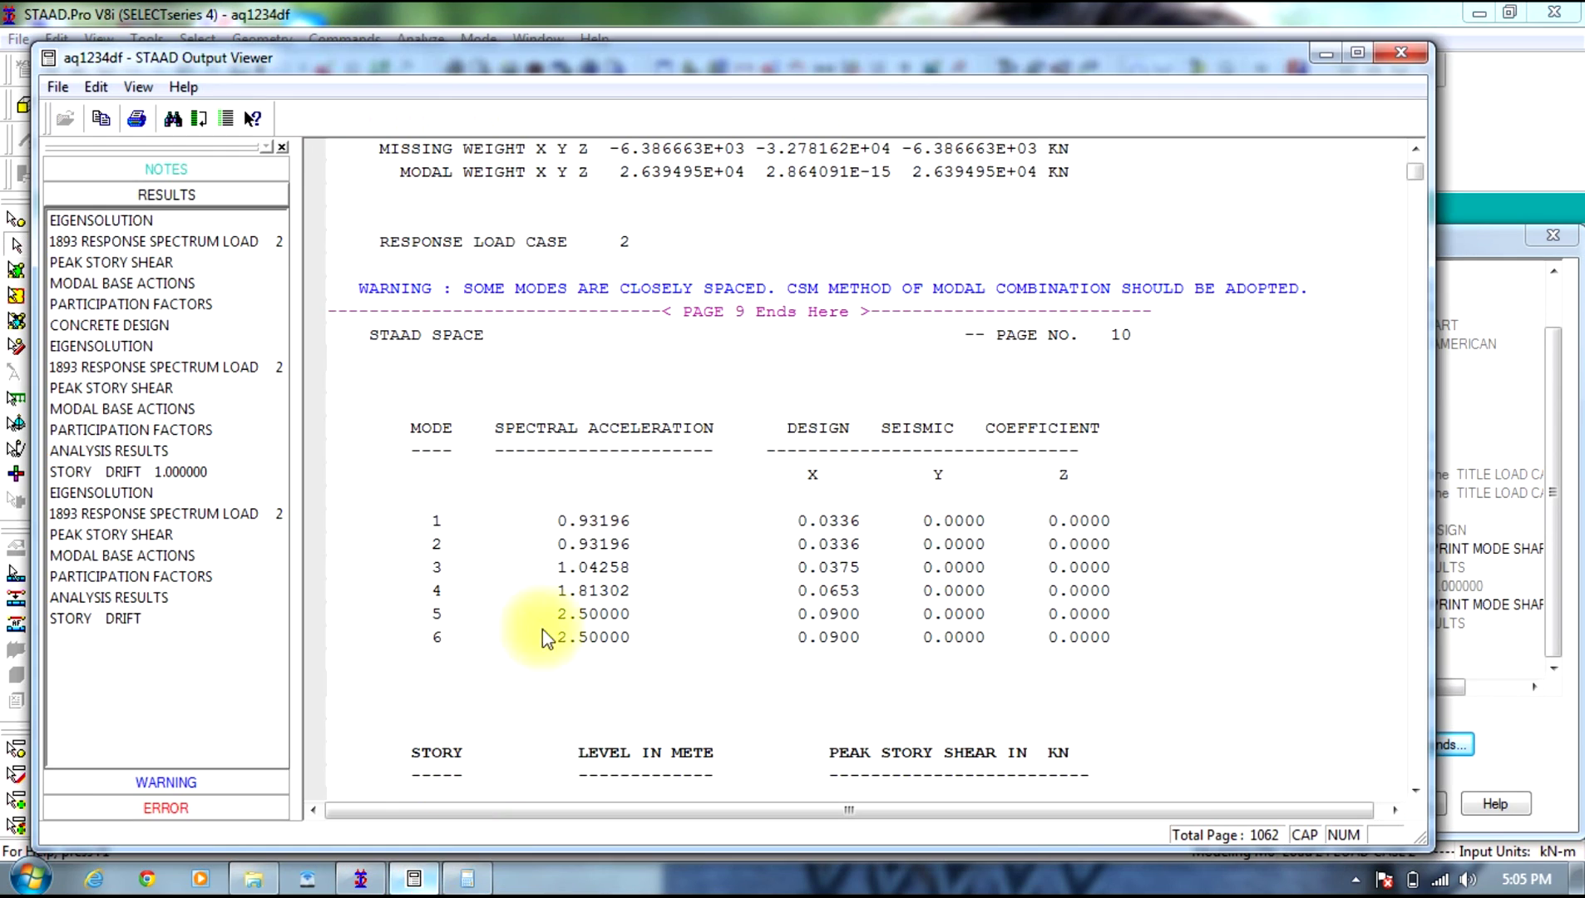
left_click(1400, 51)
left_click(421, 39)
left_click(426, 60)
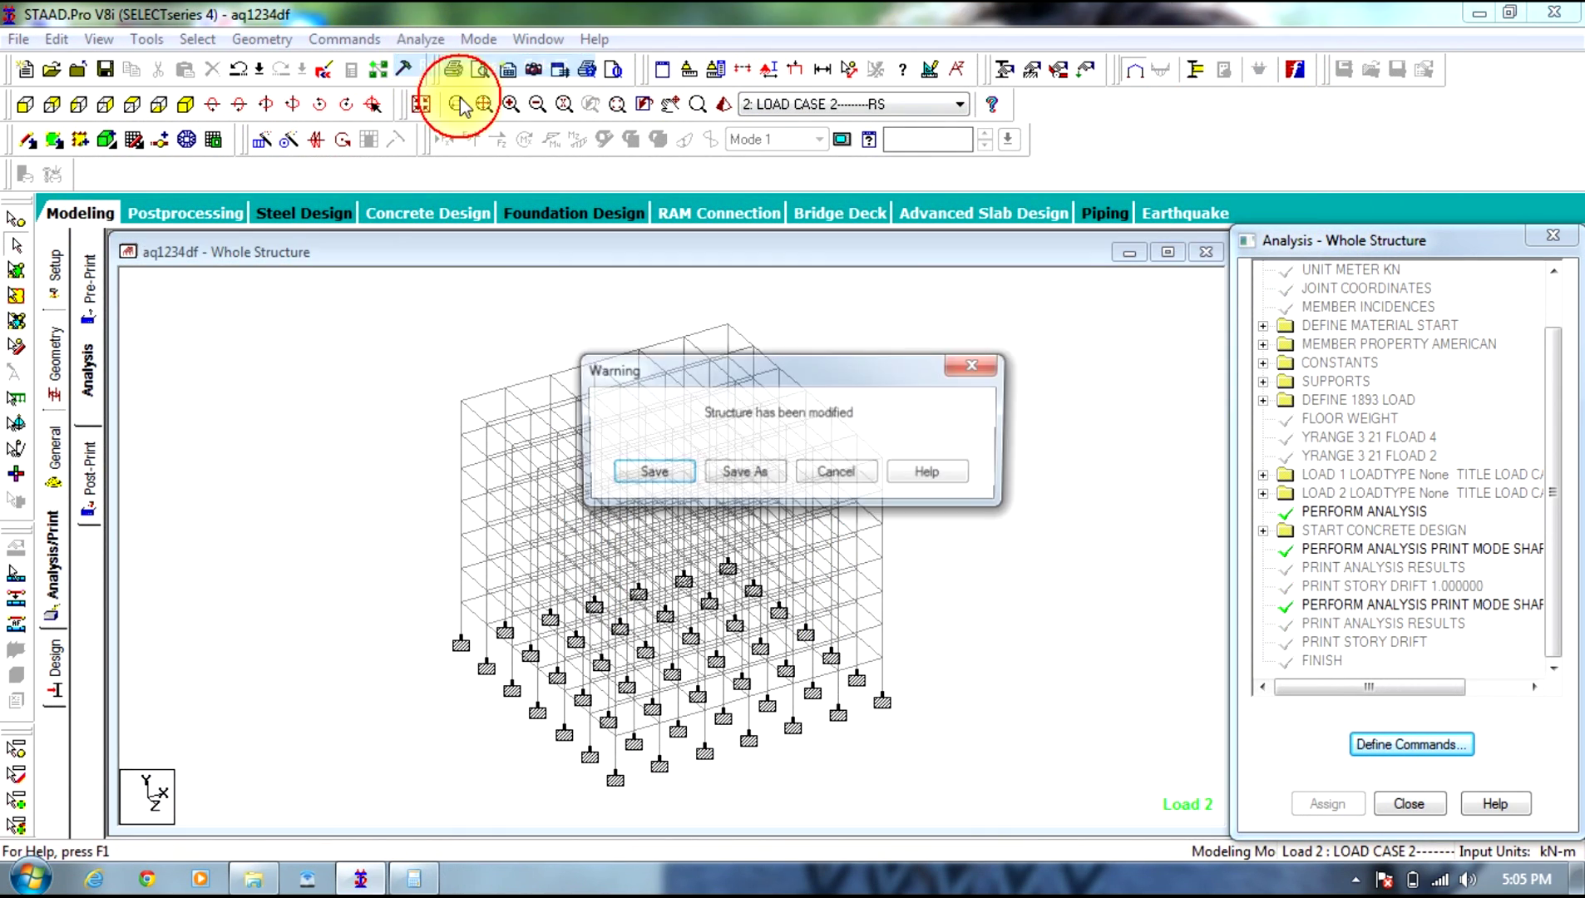
left_click(655, 471)
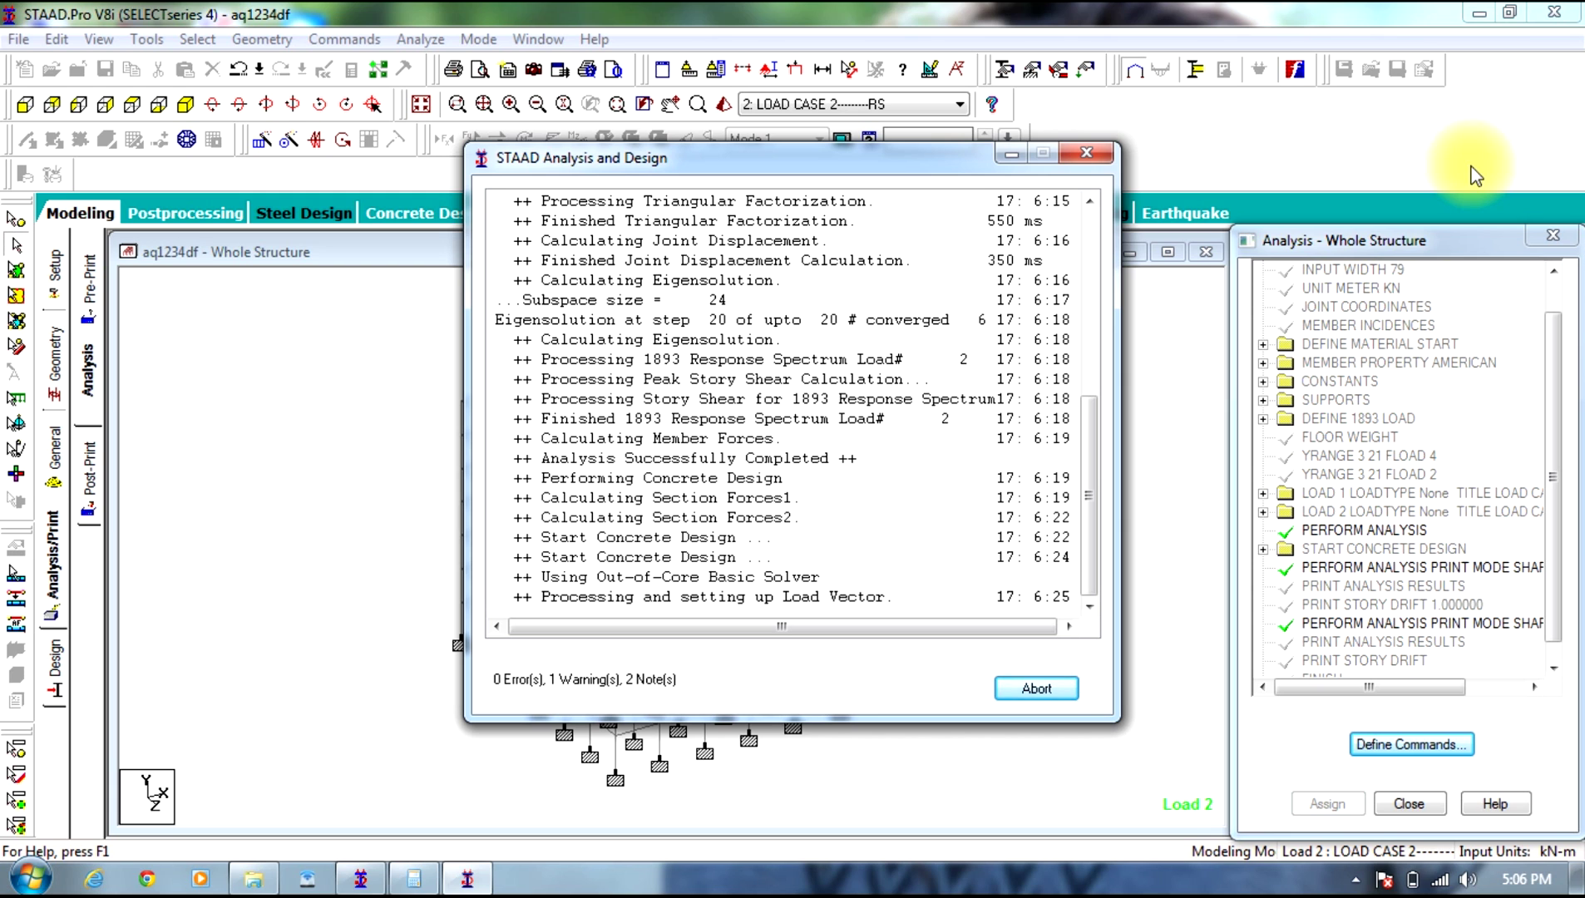
Step: Look through the analysis log during the run and open the output file on completion
left_click(1081, 446)
left_click_drag(1081, 446, 1112, 314)
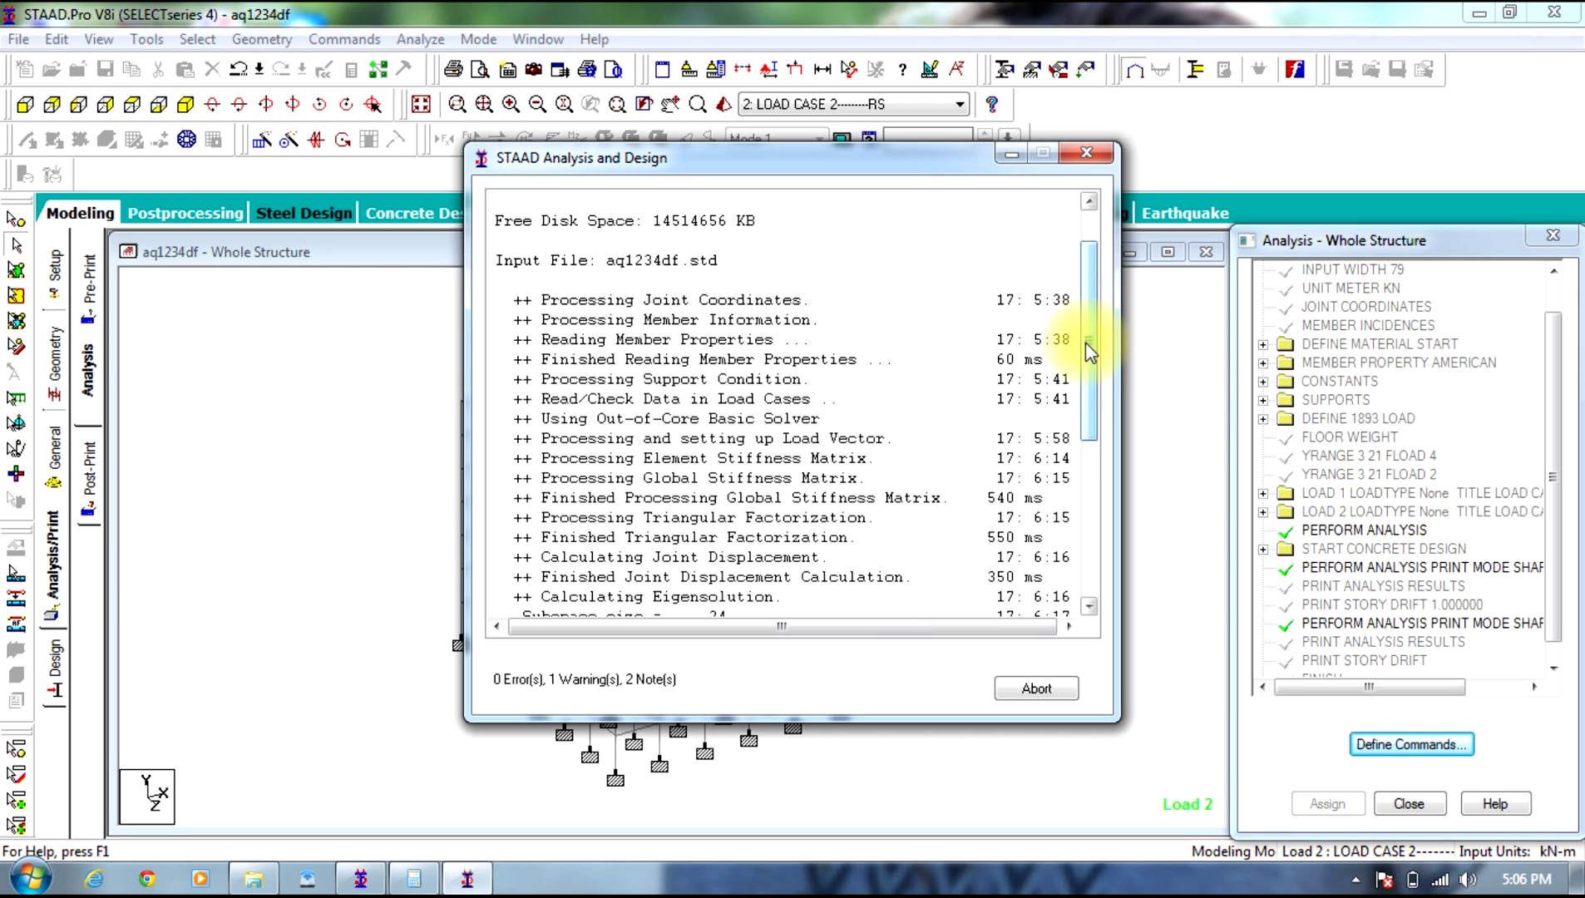
left_click_drag(1085, 342, 1076, 588)
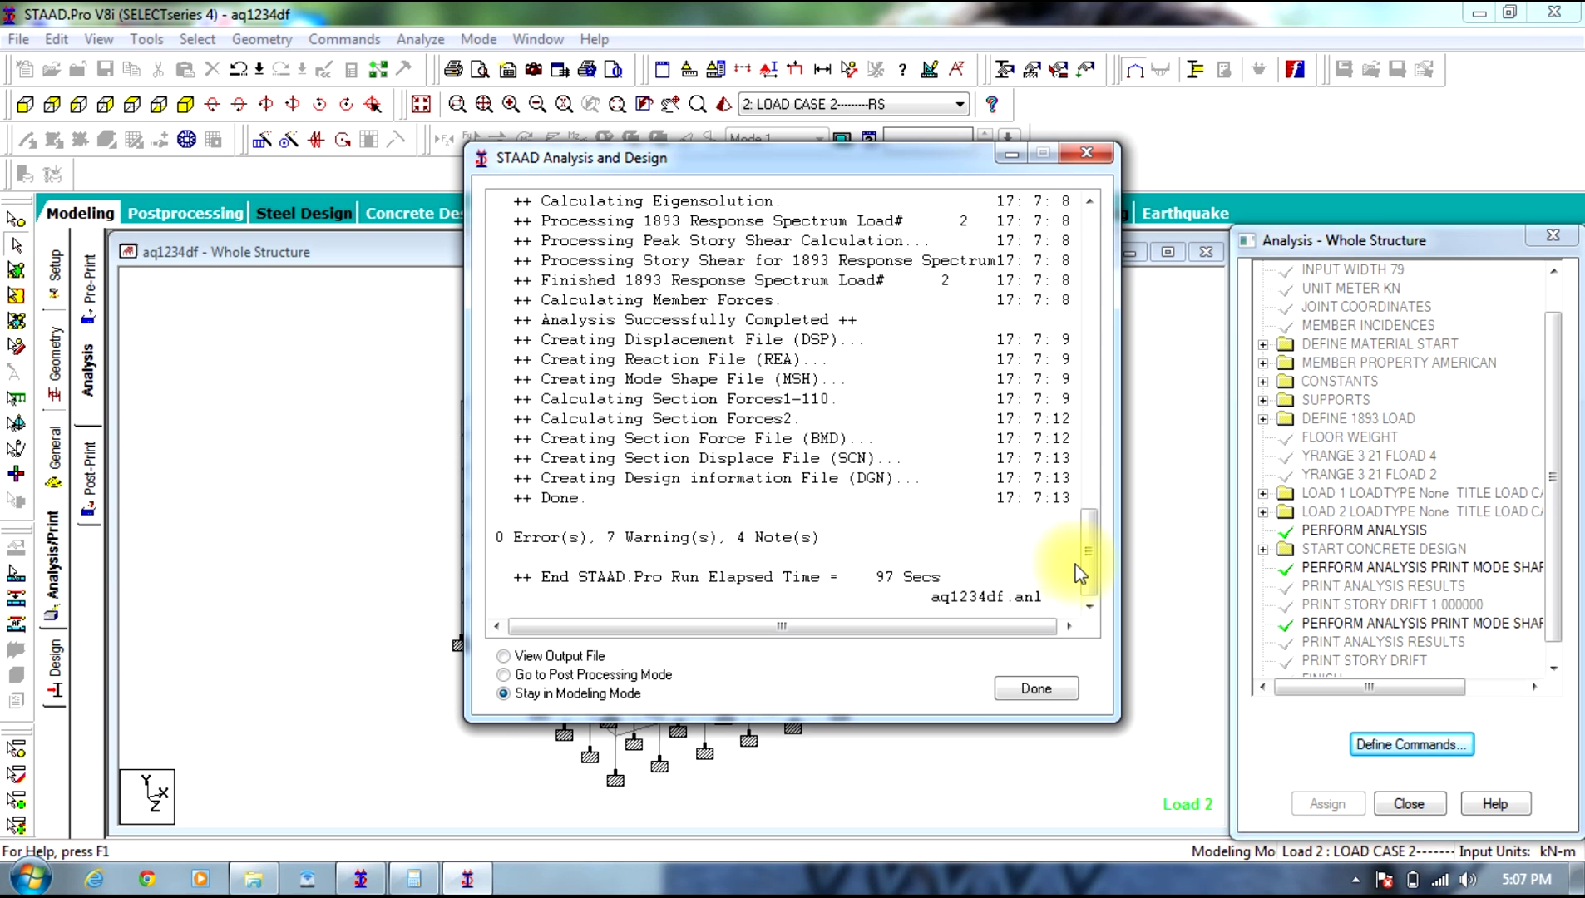
left_click(593, 657)
left_click(1068, 687)
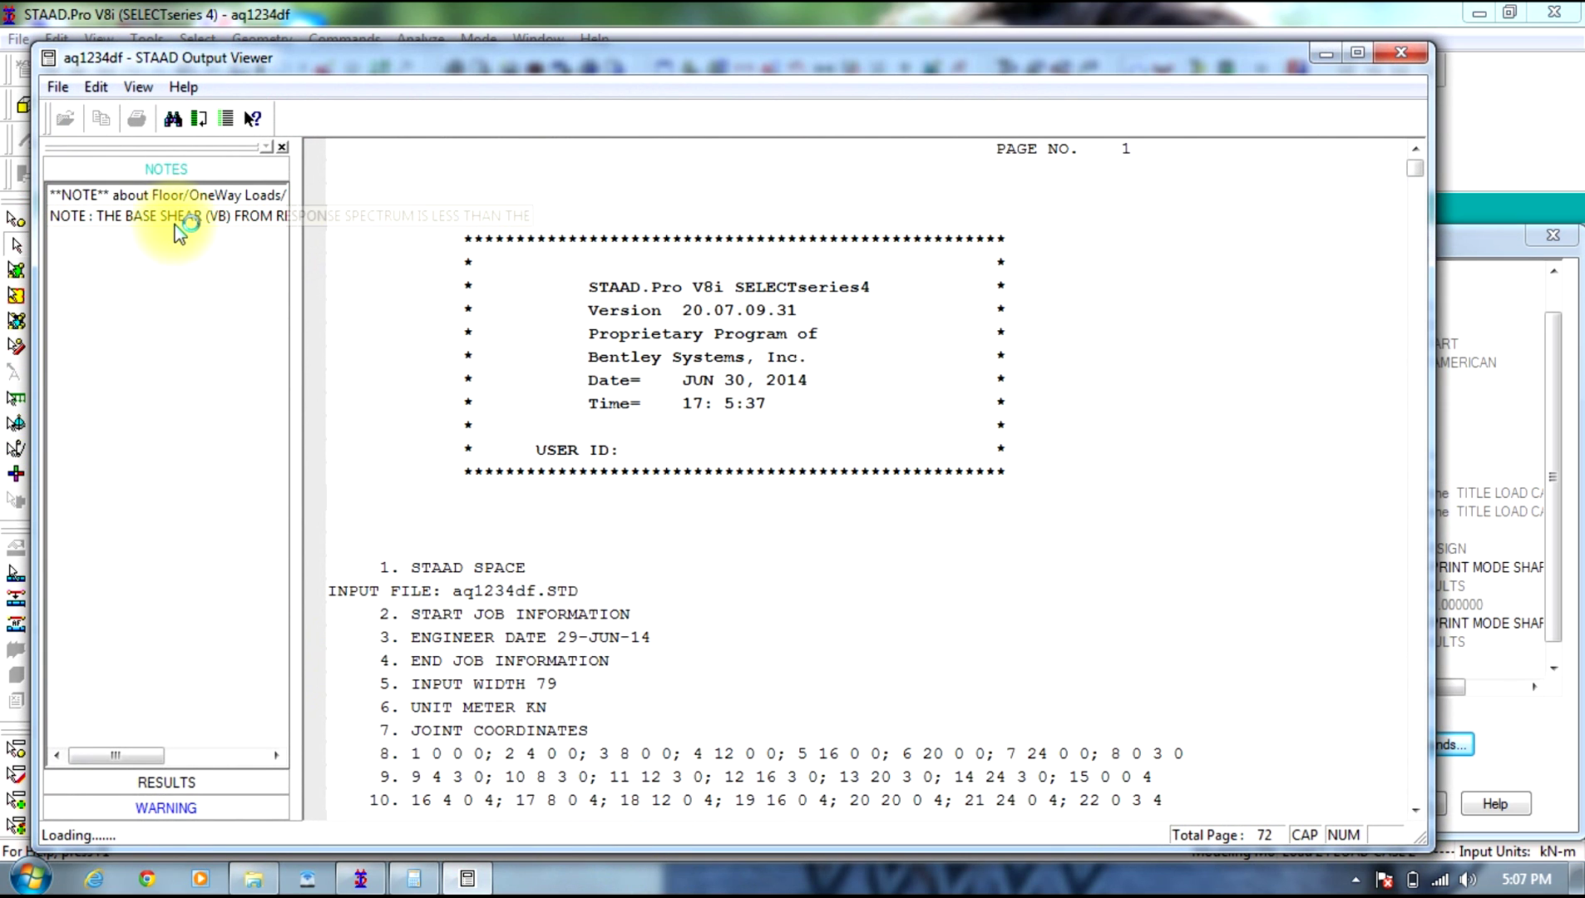
Step: Check the new output's base shear note, first Eigensolution frequencies and first modal base actions result
left_click(179, 218)
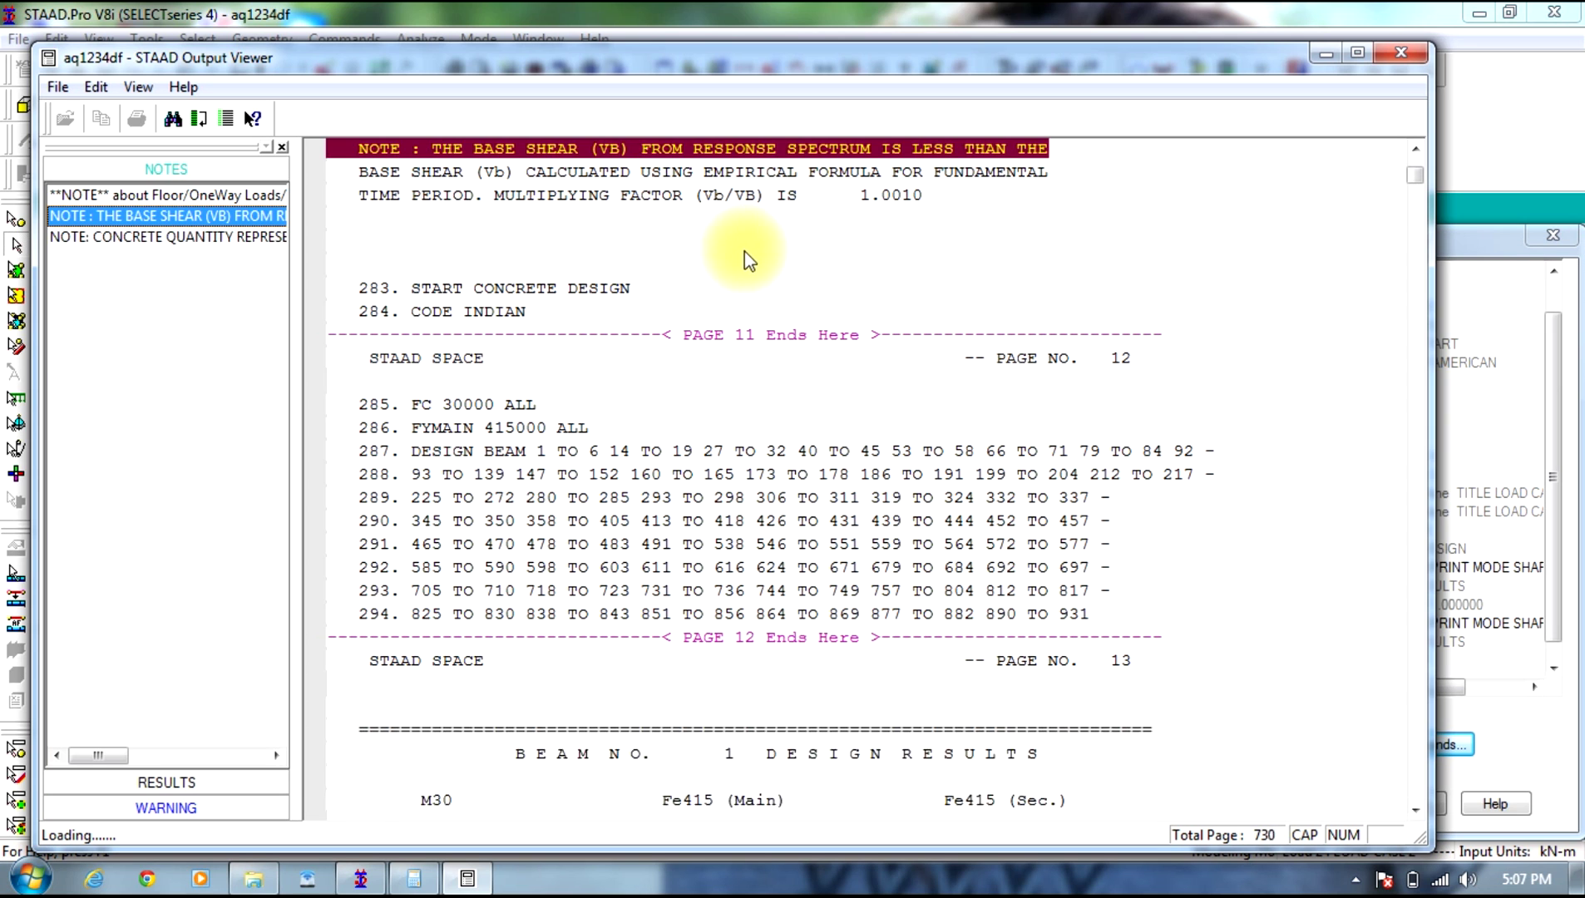
left_click(172, 789)
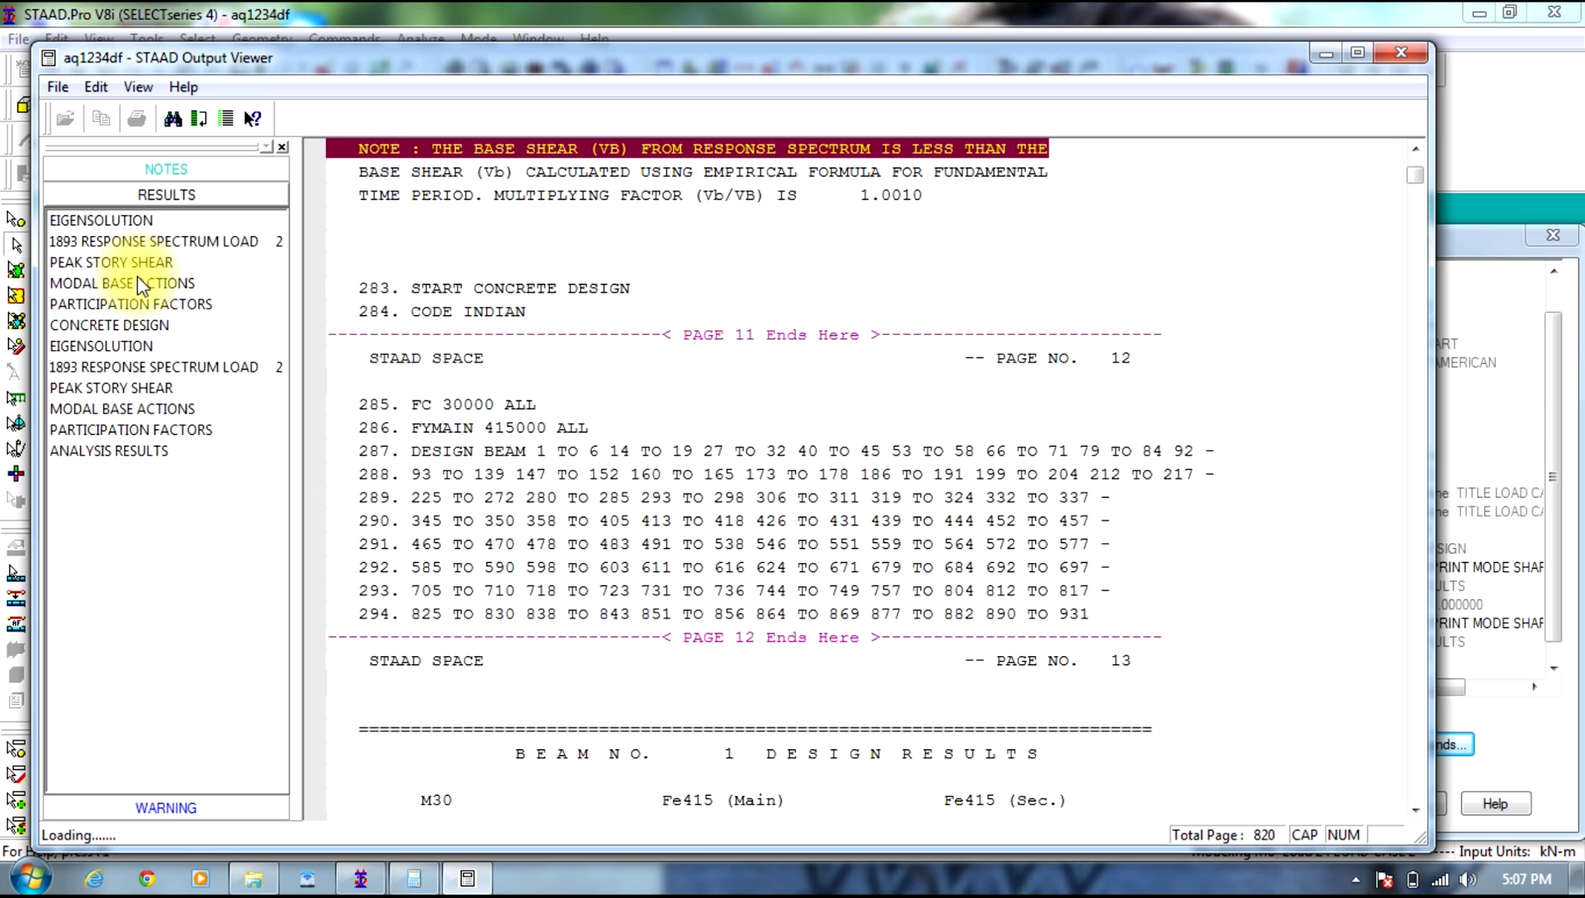
left_click(79, 219)
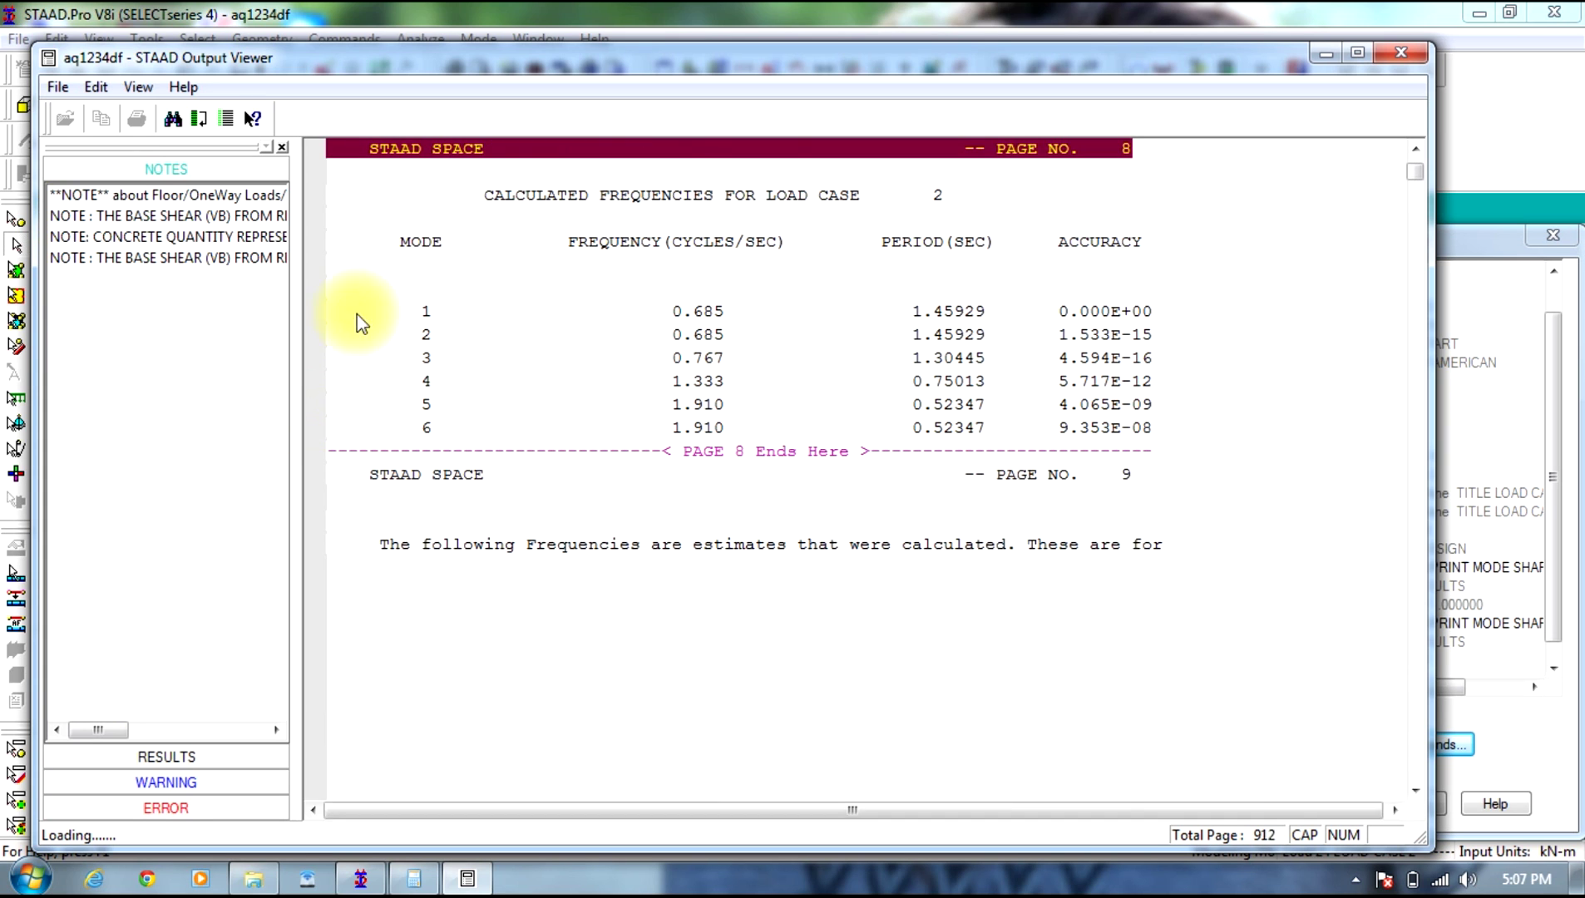
left_click(133, 757)
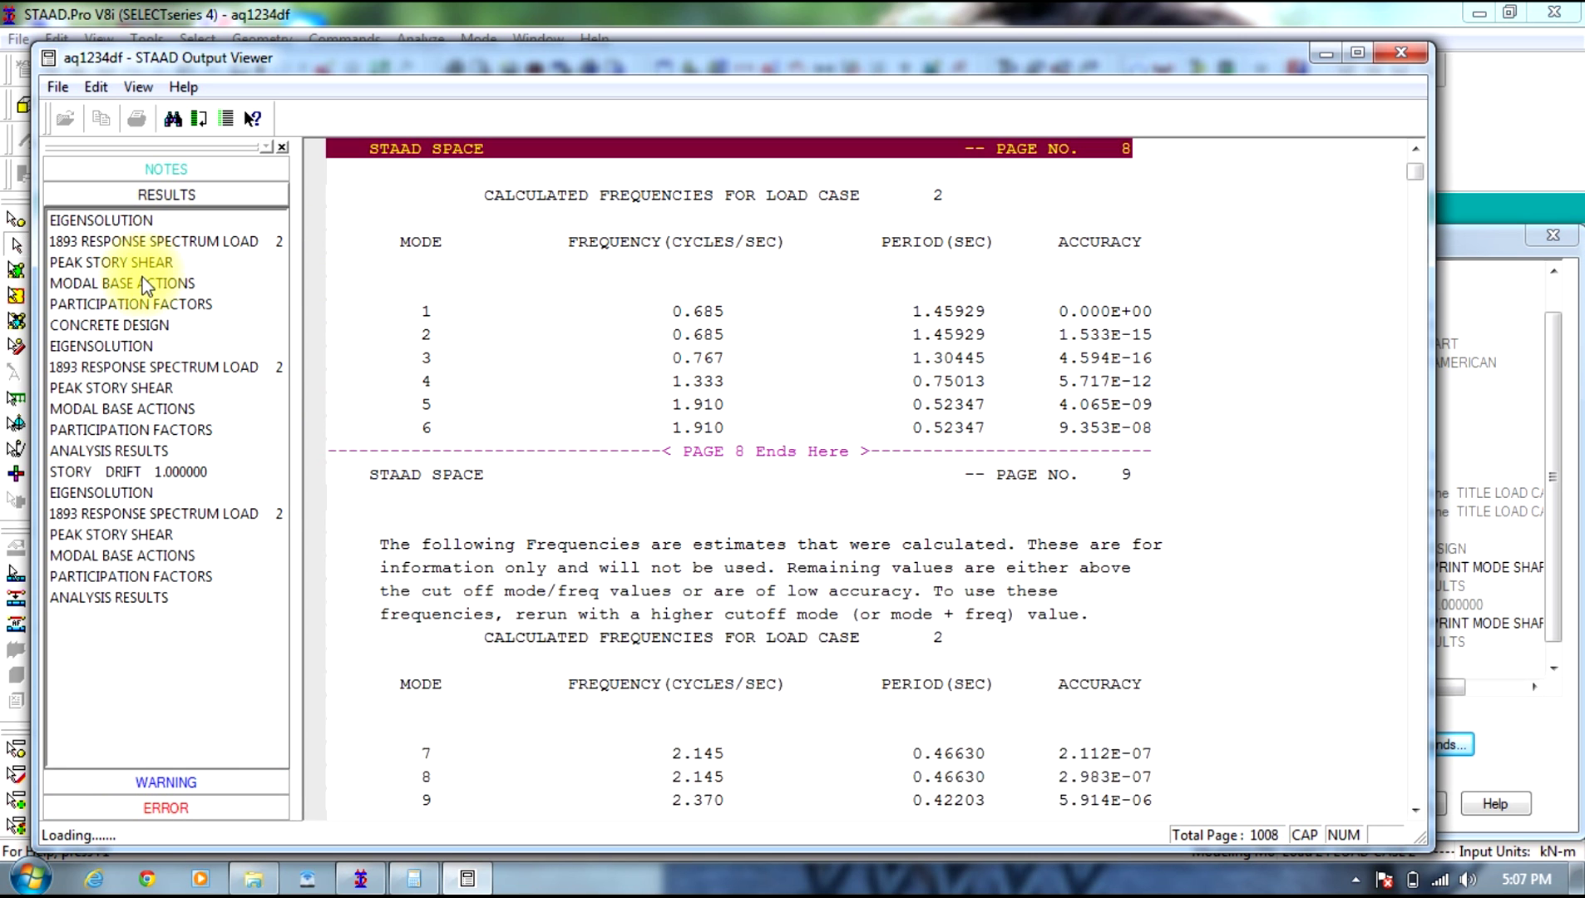
left_click(144, 283)
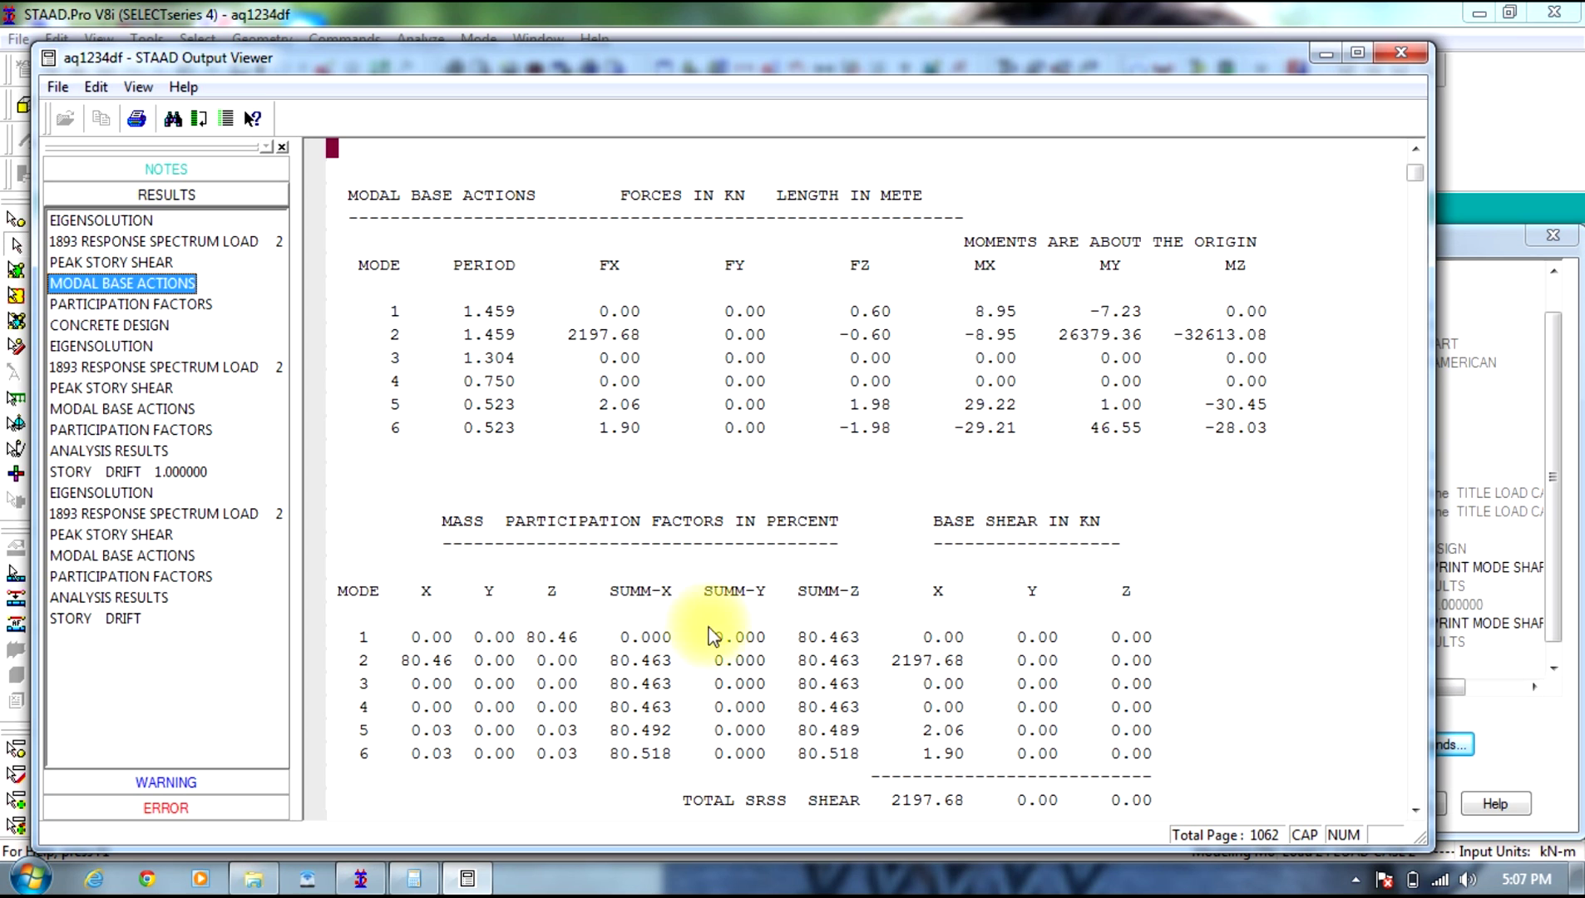
Step: Review the mass participation factors and total base shears below the modal base actions, and close the output file
left_click(1242, 574)
scroll(1239, 574, "down", 18)
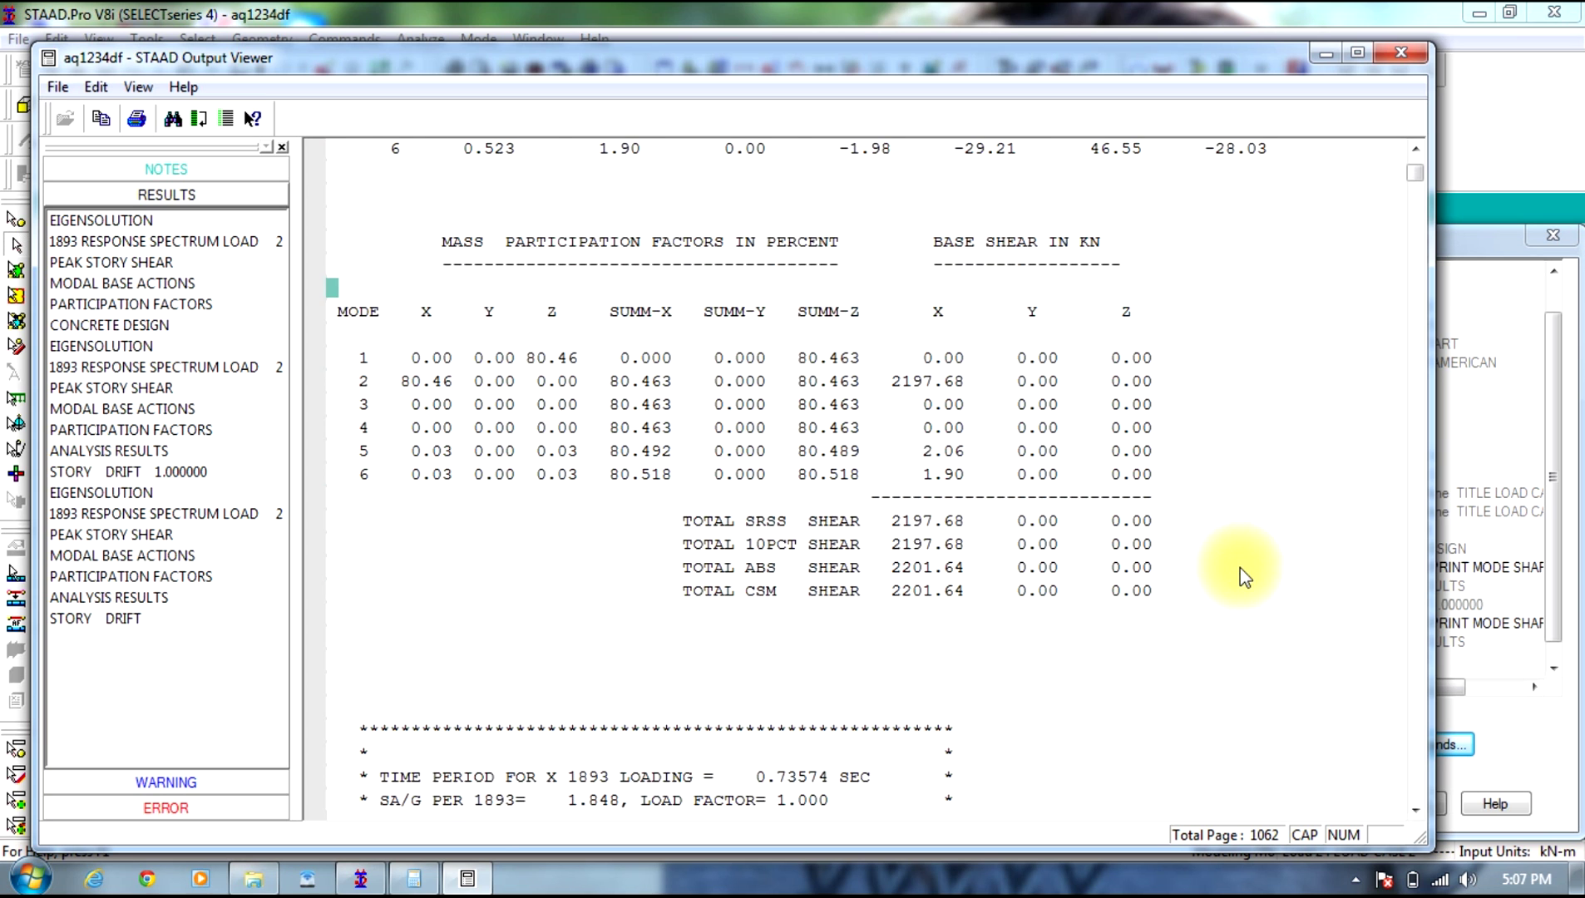
left_click(1401, 53)
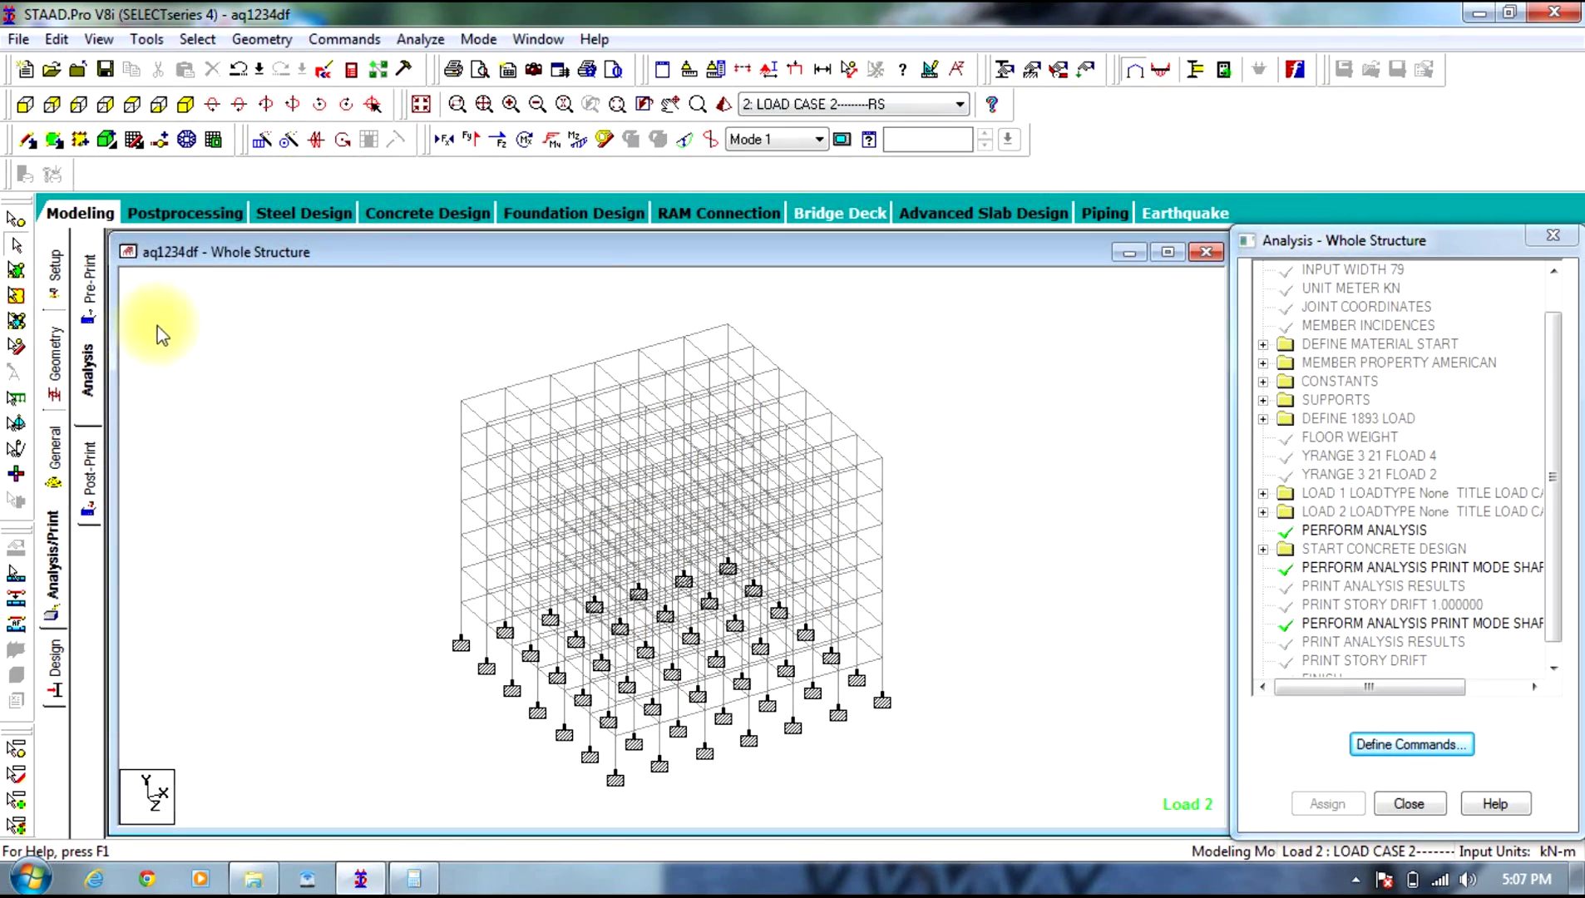
Step: Switch to postprocessing with load cases 1 and 2 selected and display the dynamics results with the mode shape
left_click(198, 212)
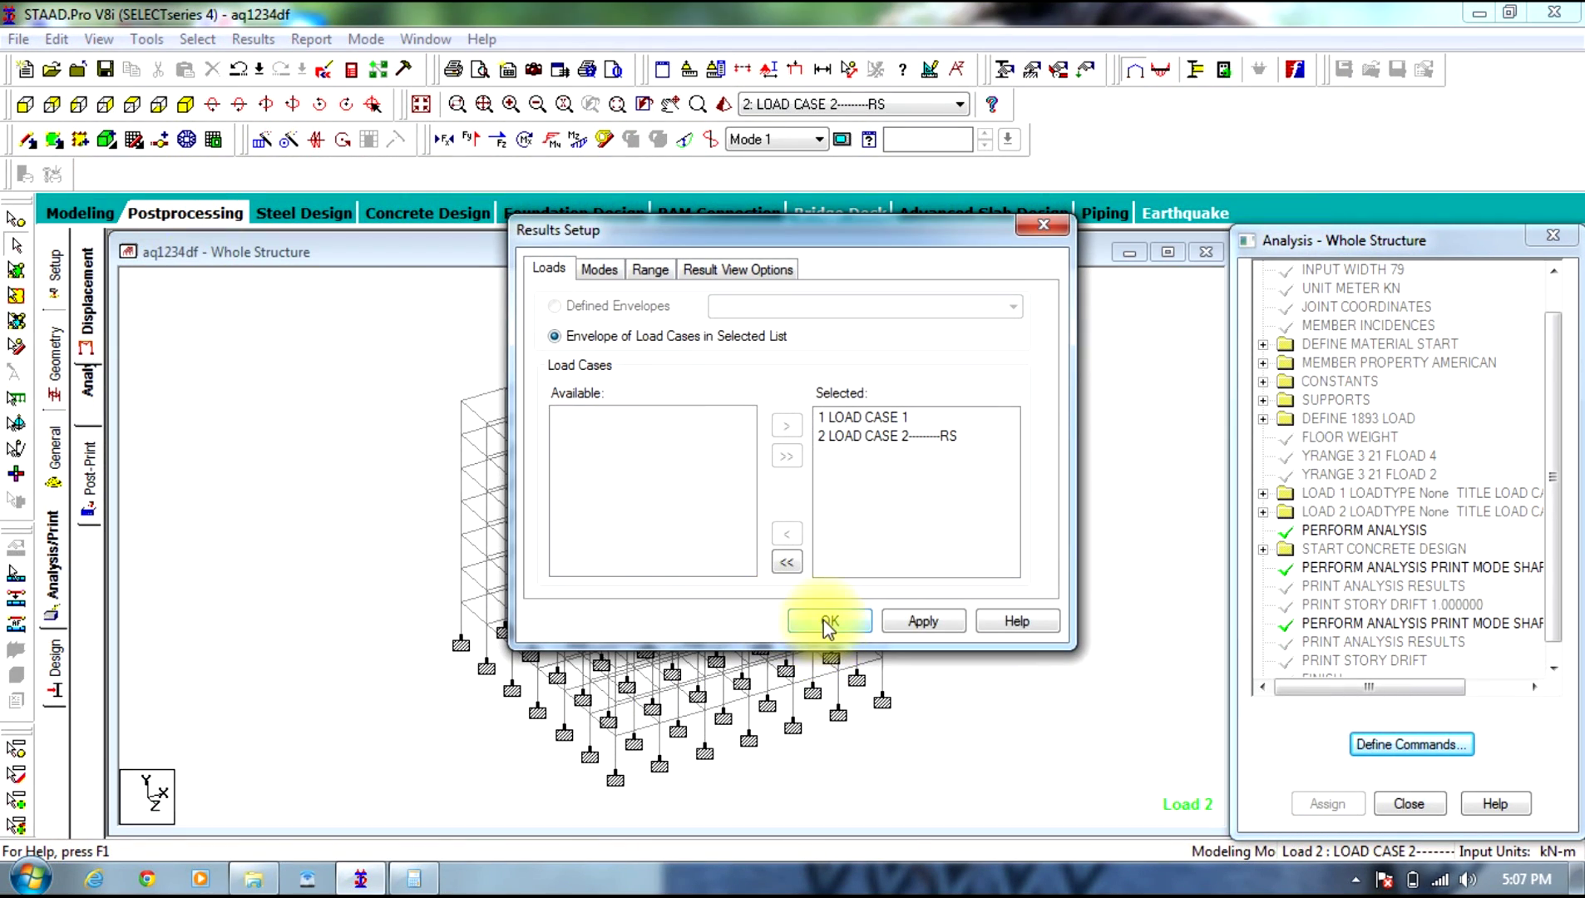
left_click(825, 623)
left_click(56, 628)
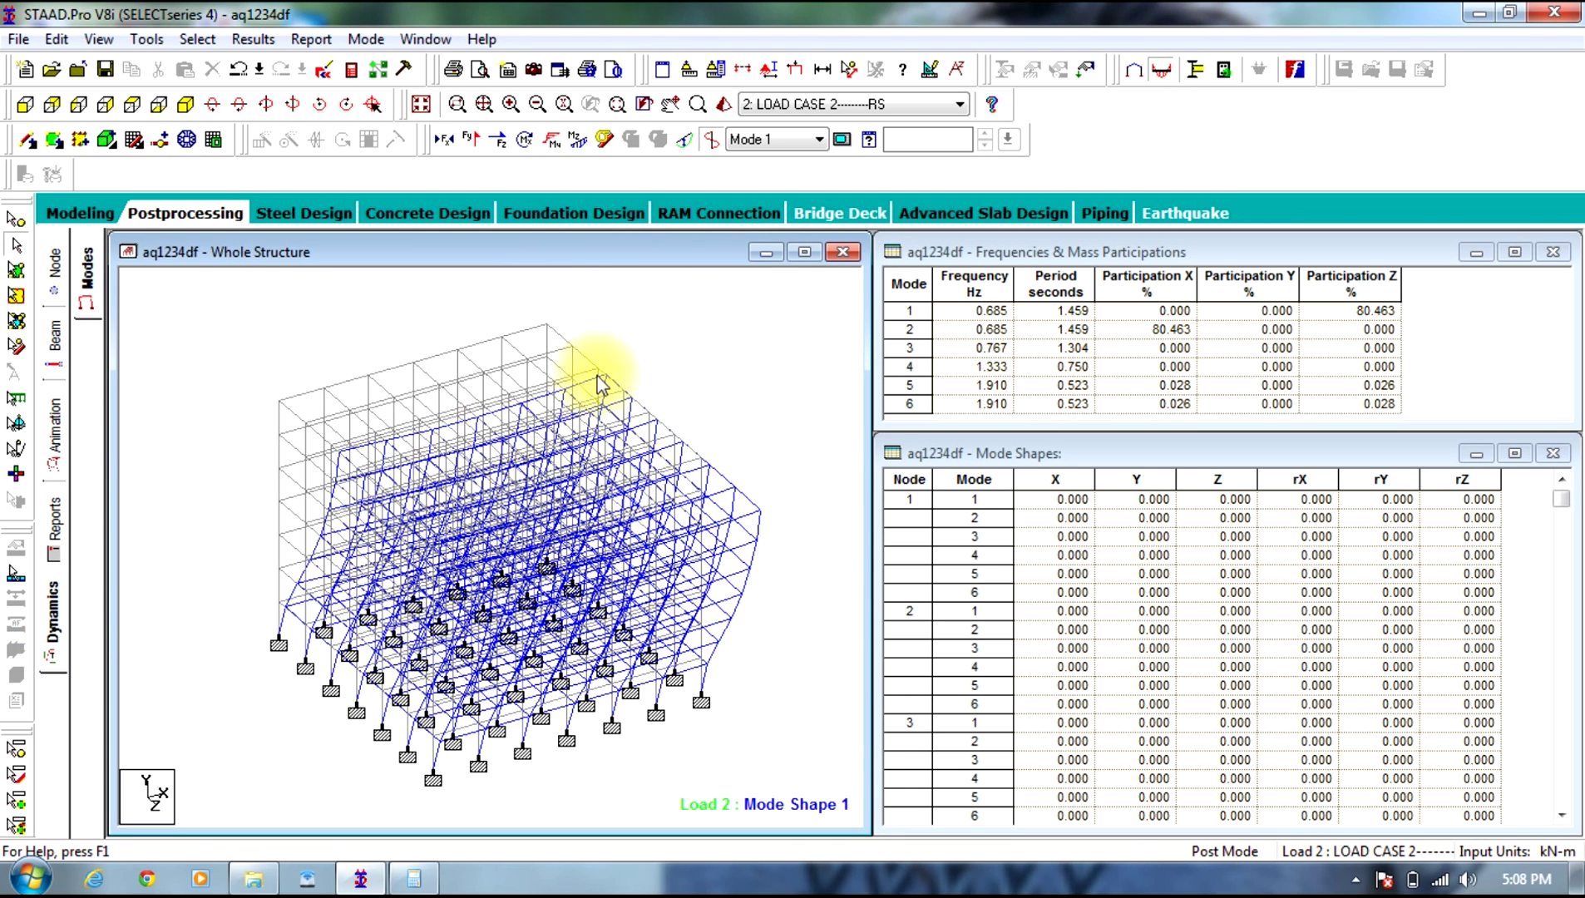
left_click(915, 310)
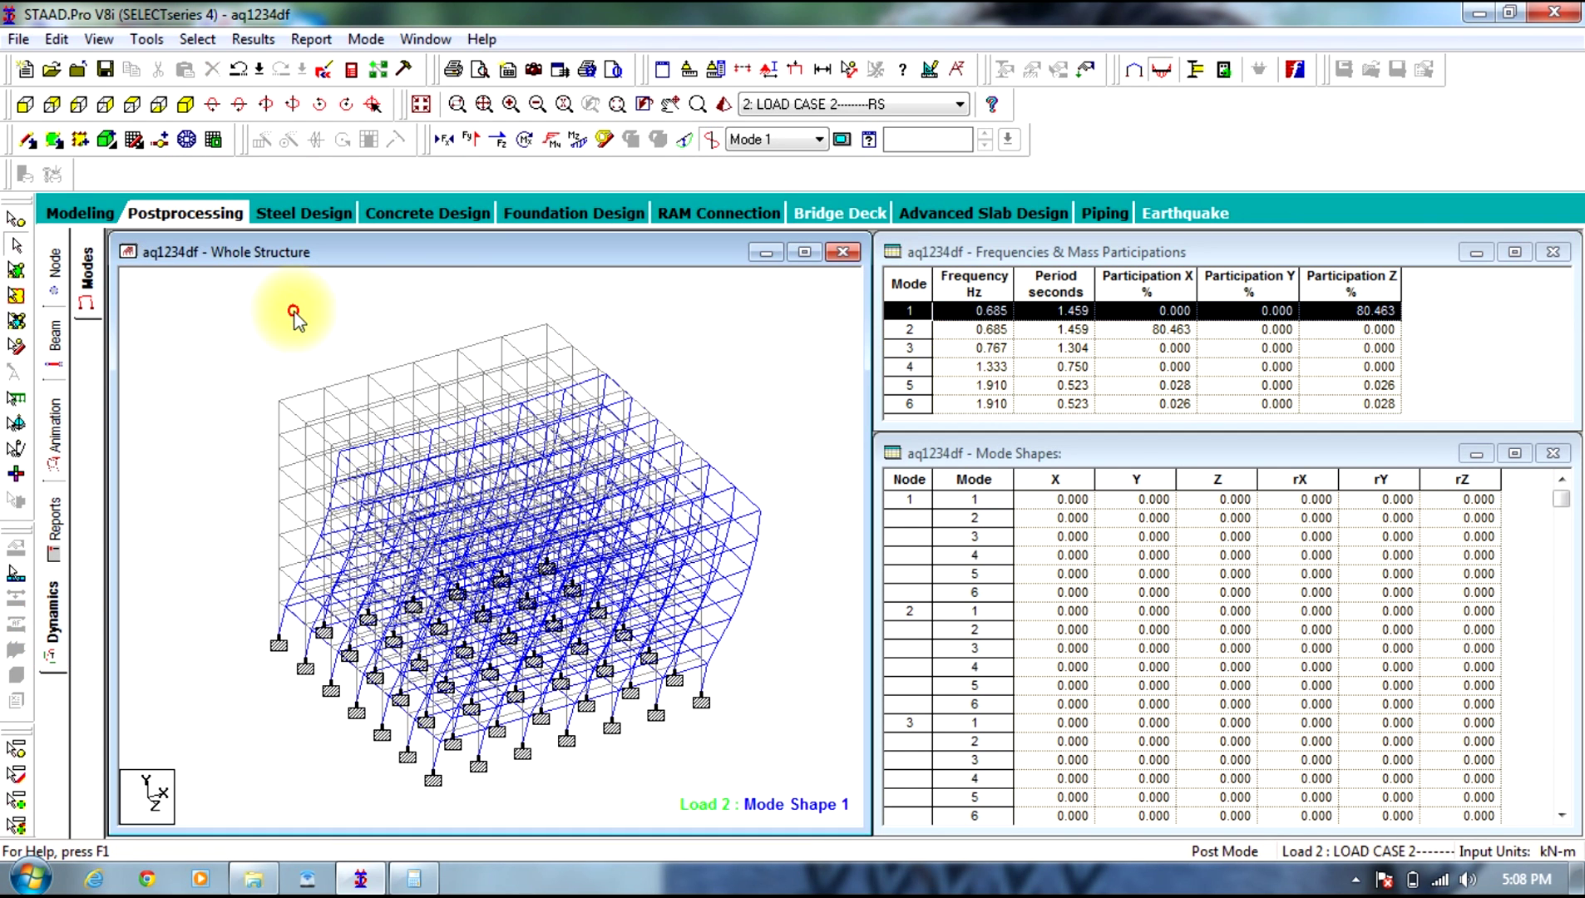
left_click(92, 287)
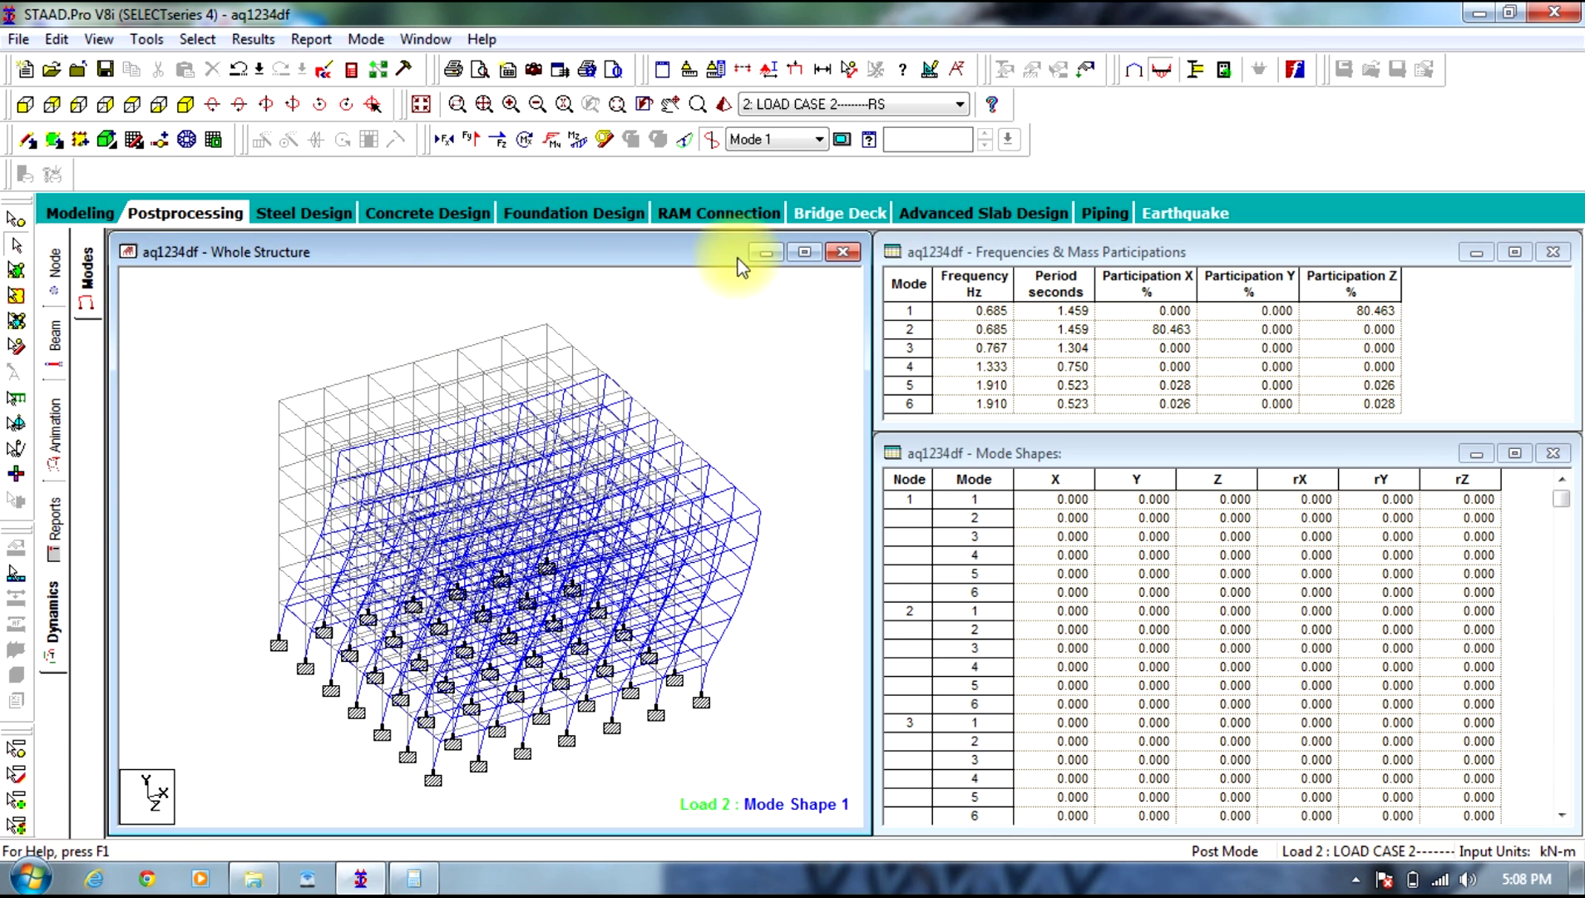
Step: View the structure's mode shapes 2, 3, 4 and 6 one after another and maximise the whole structure view
left_click(795, 140)
left_click(757, 175)
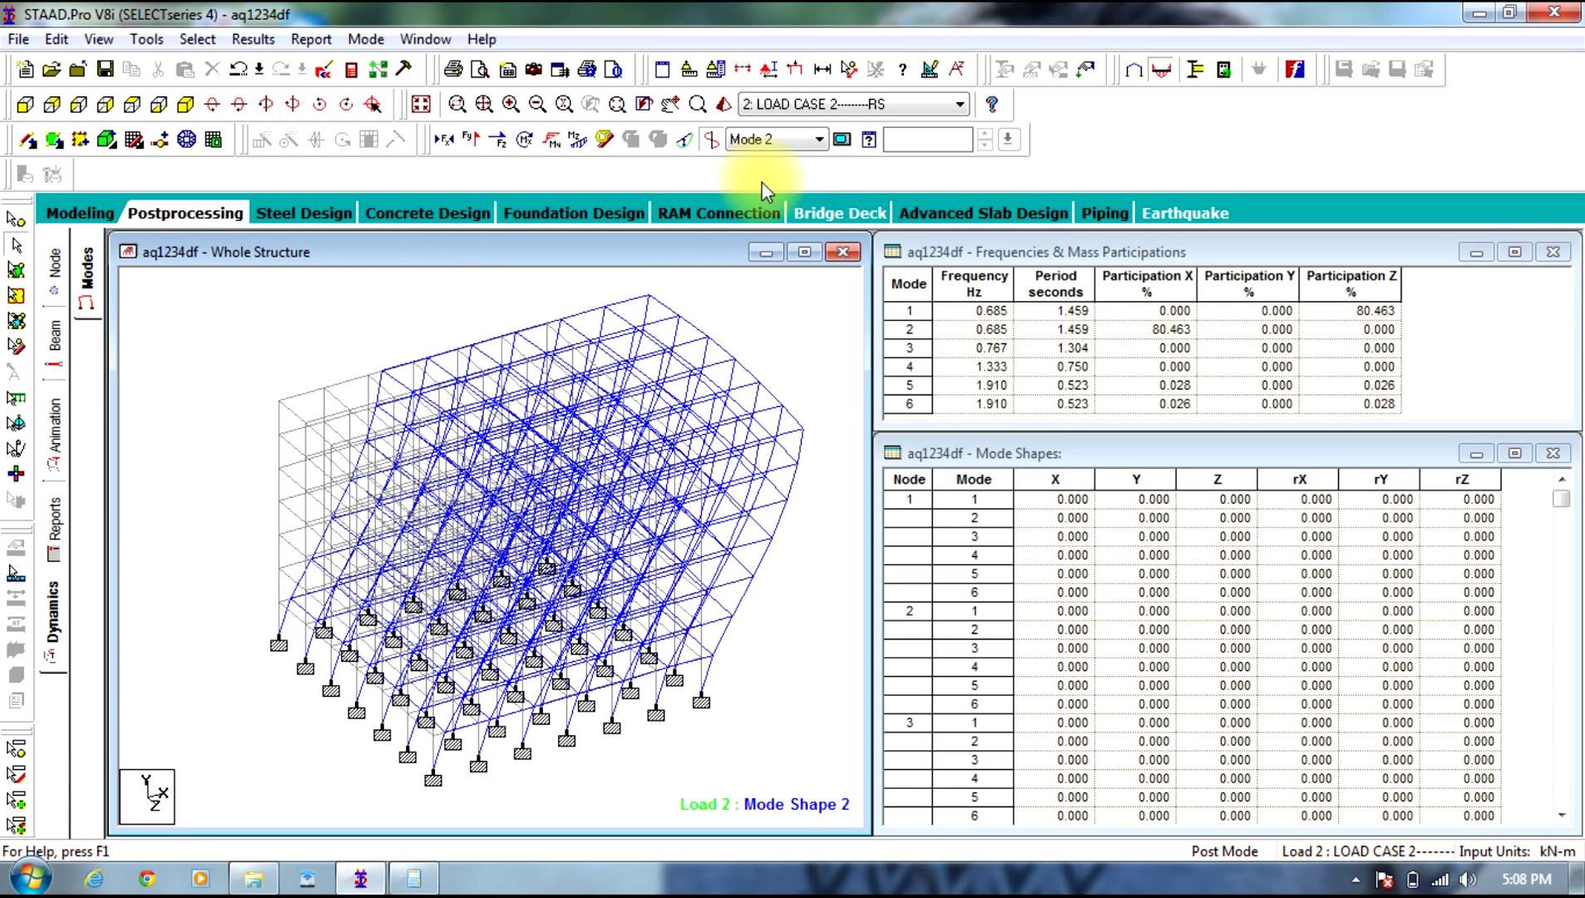
left_click(785, 139)
left_click(773, 191)
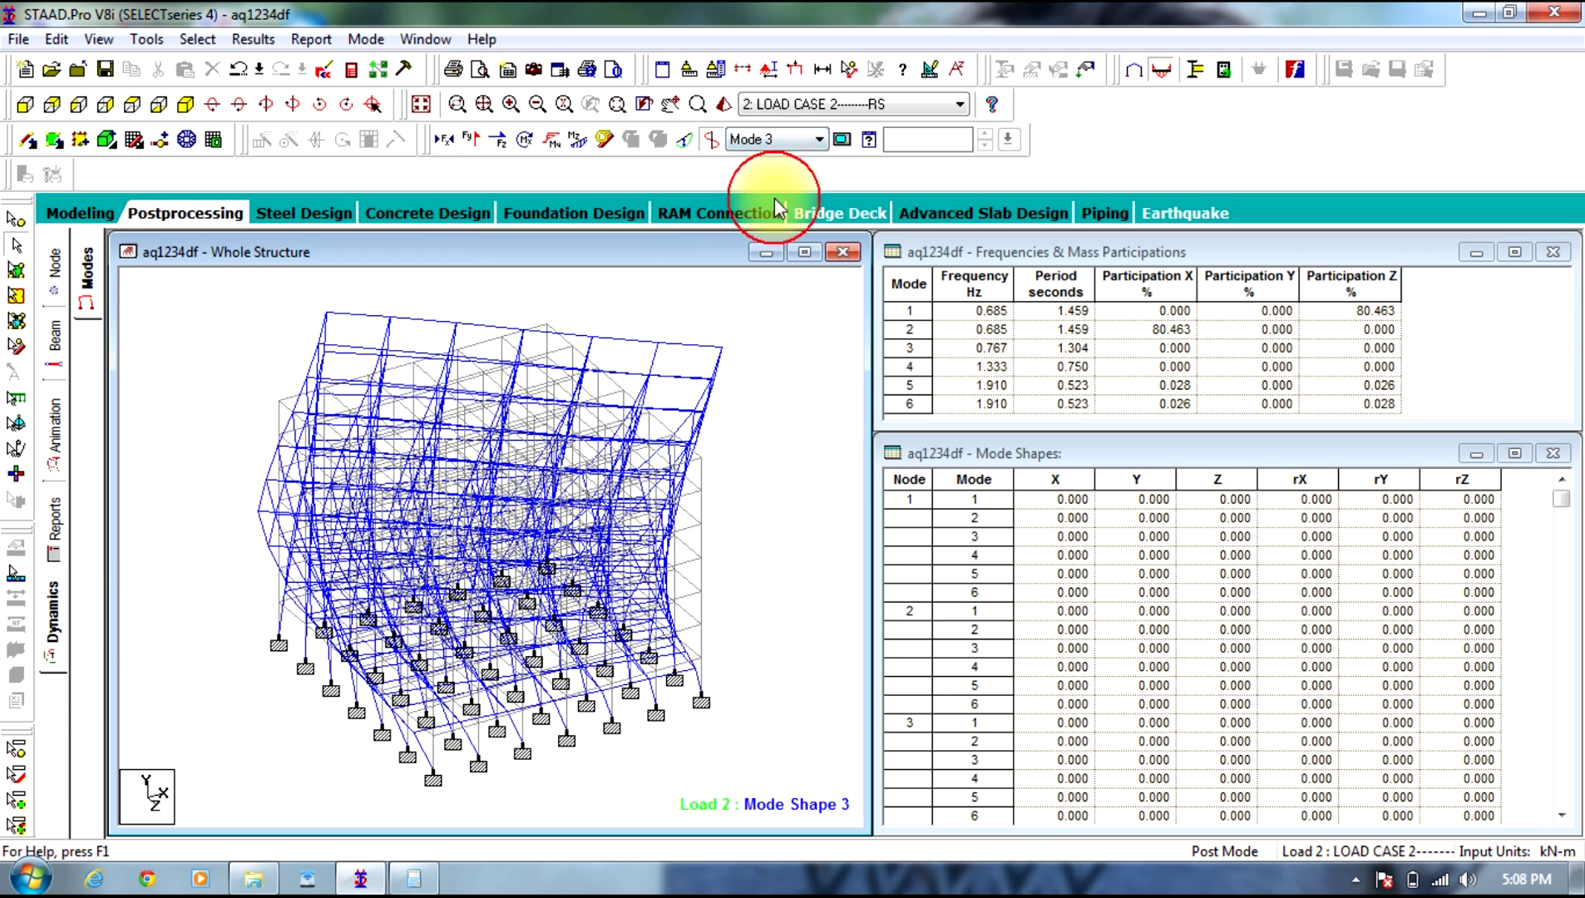
left_click(779, 141)
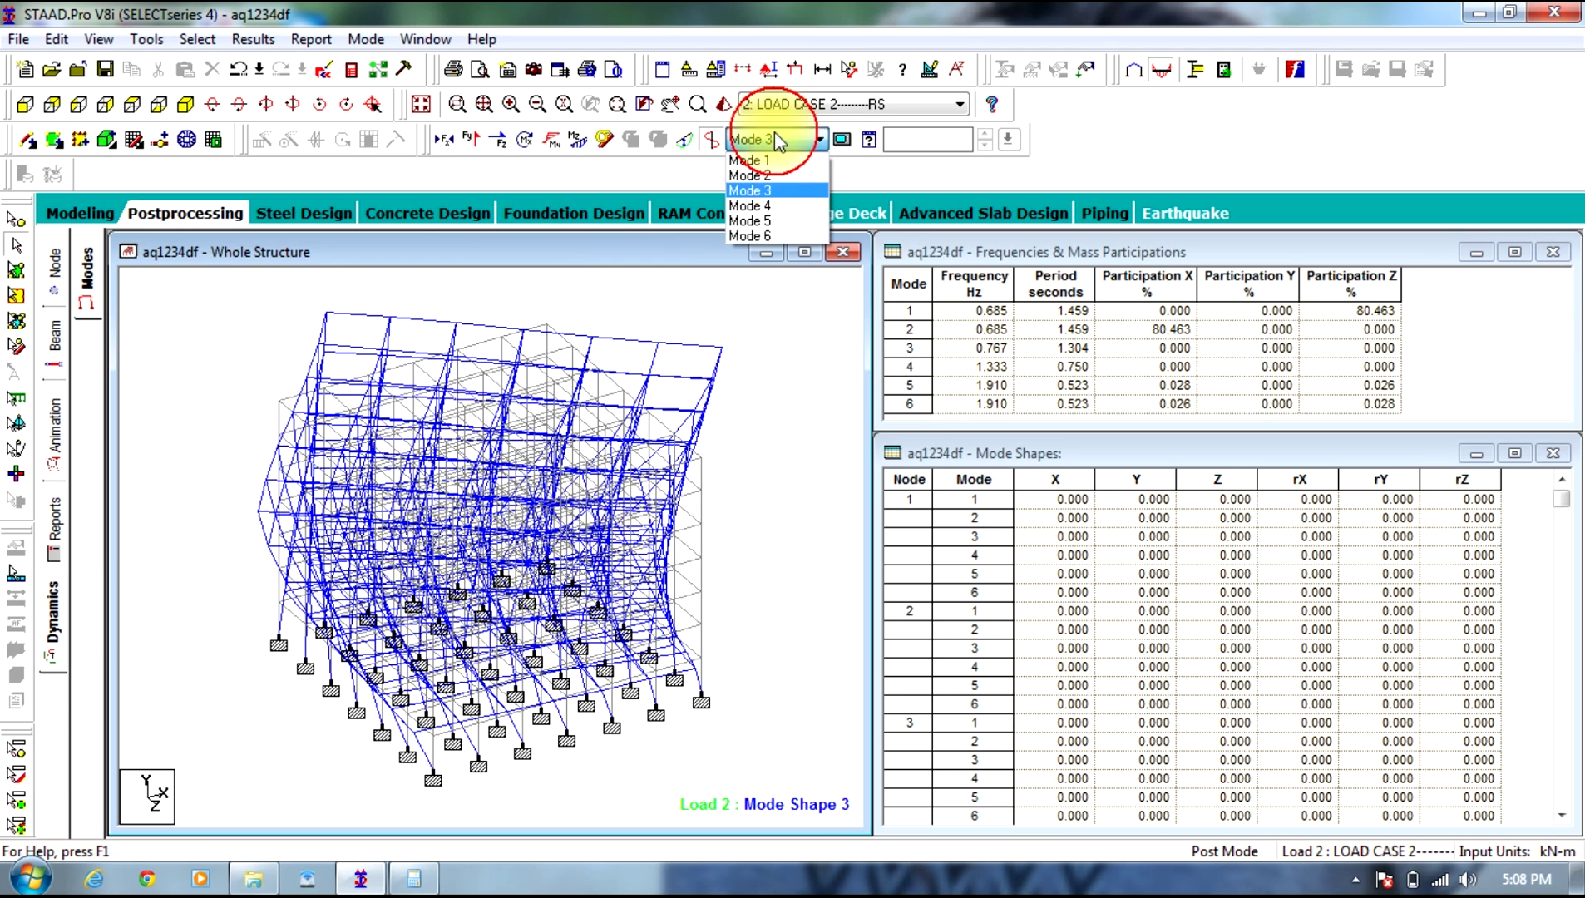
left_click(774, 204)
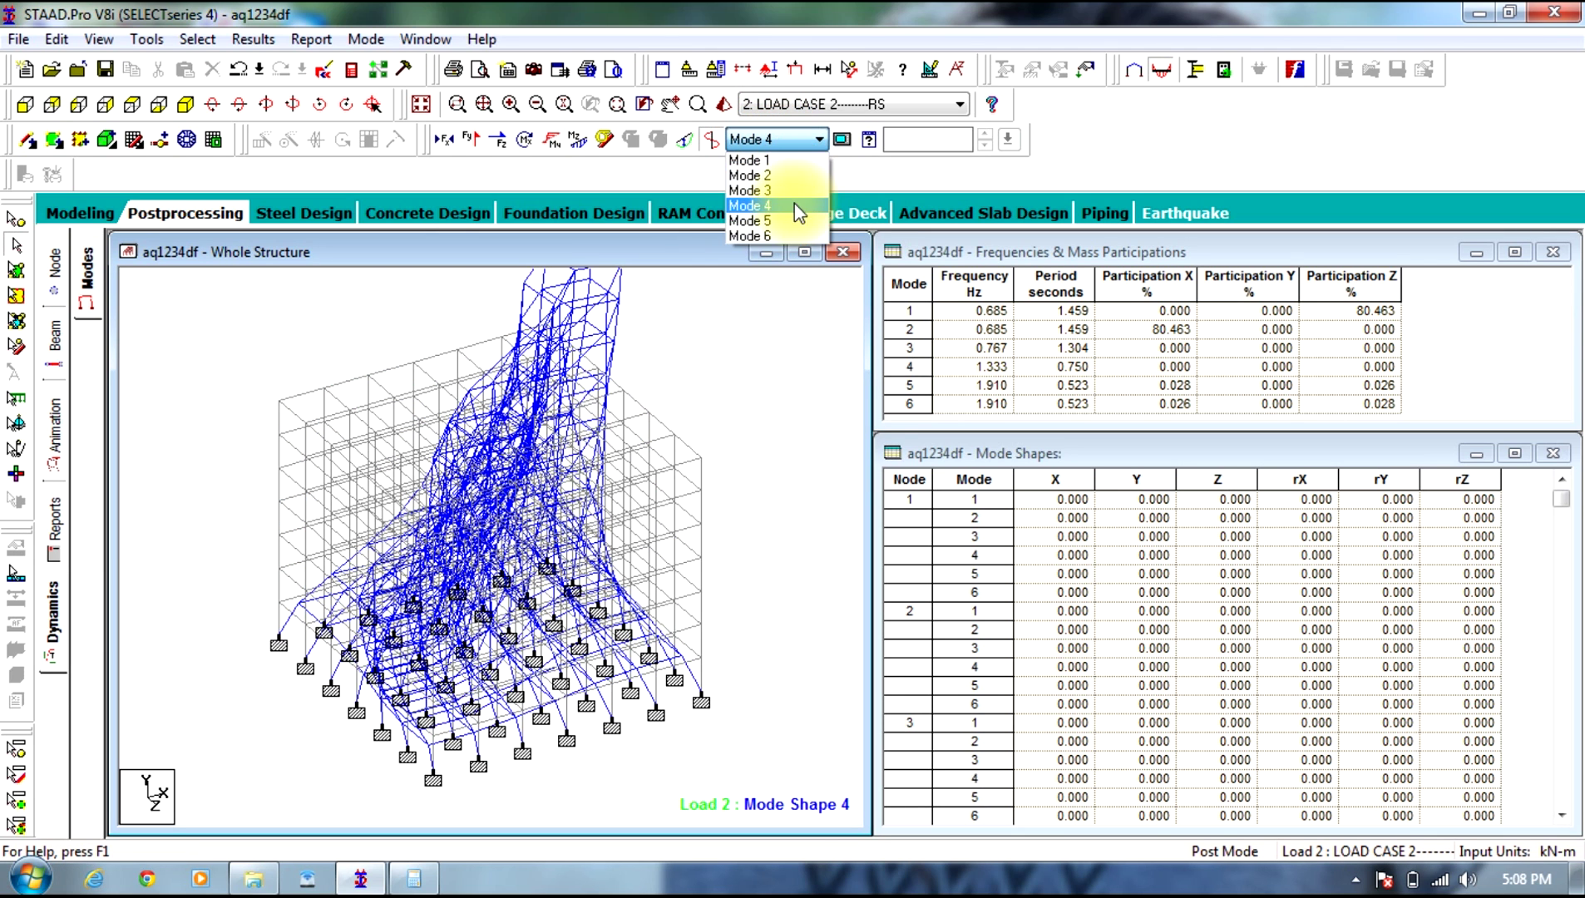
left_click(789, 236)
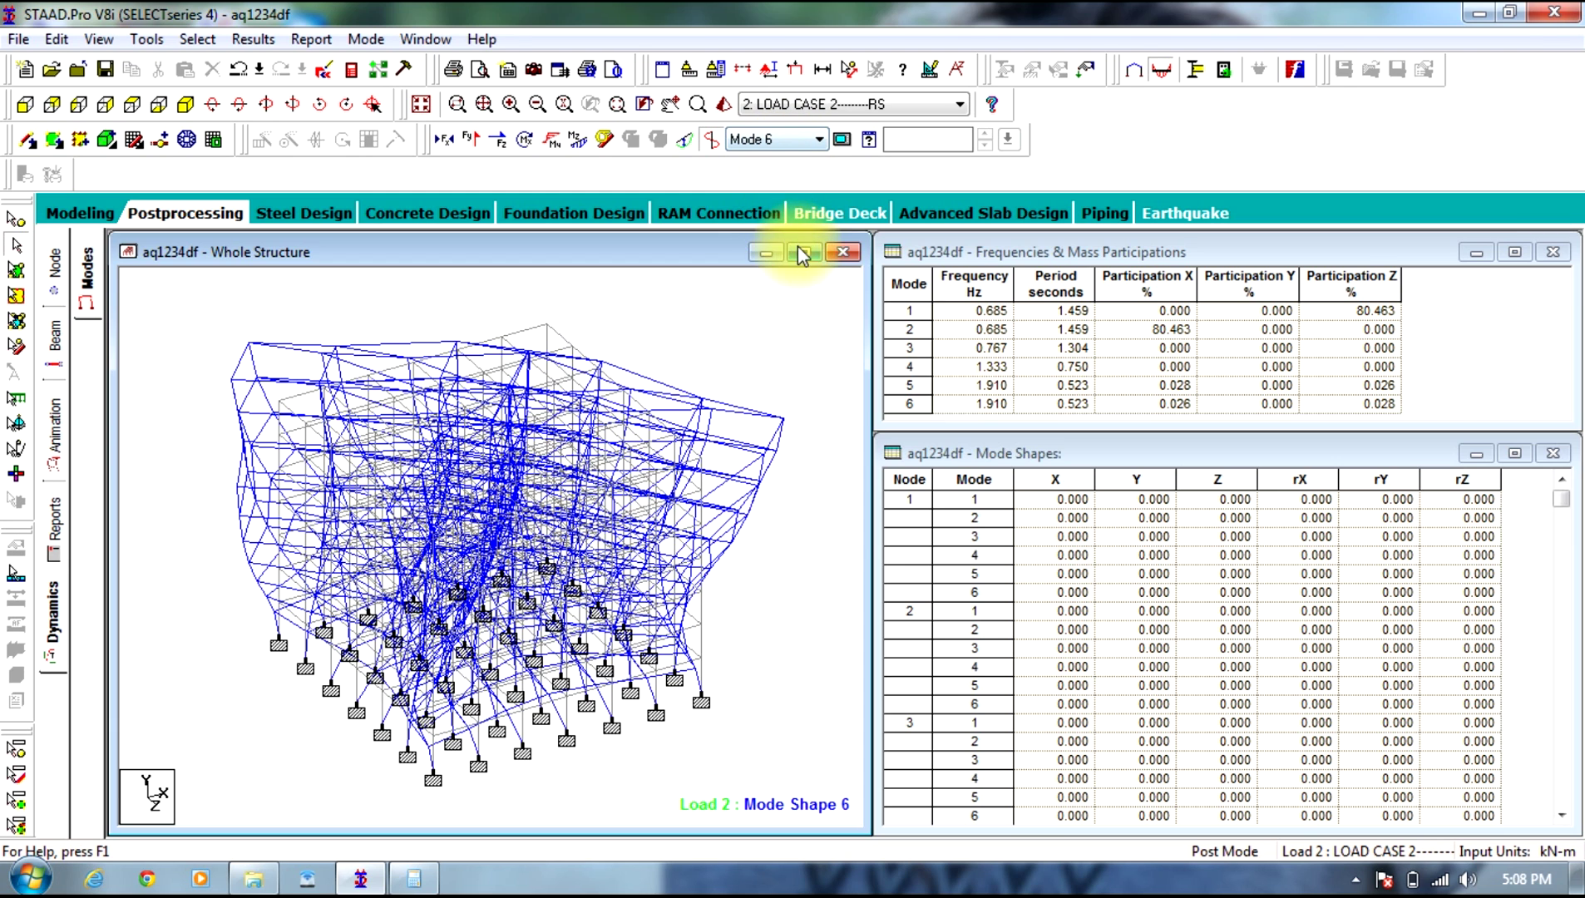
left_click(804, 252)
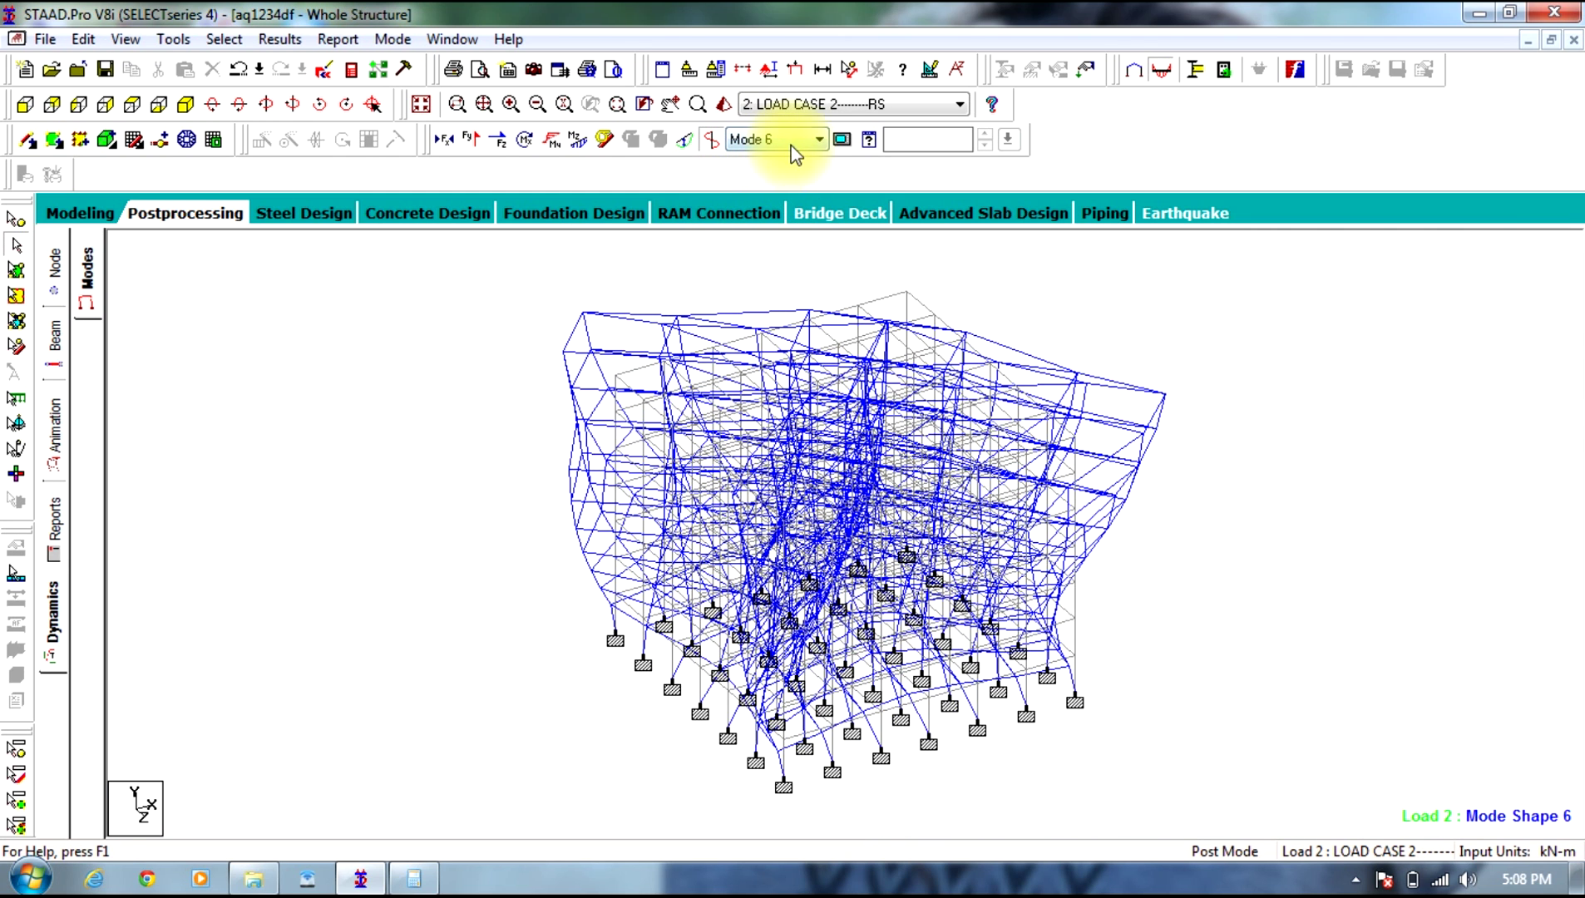
Step: Open the animation settings and choose the Mode diagram type with 80 extra frames and a target FPS of 80
left_click(841, 148)
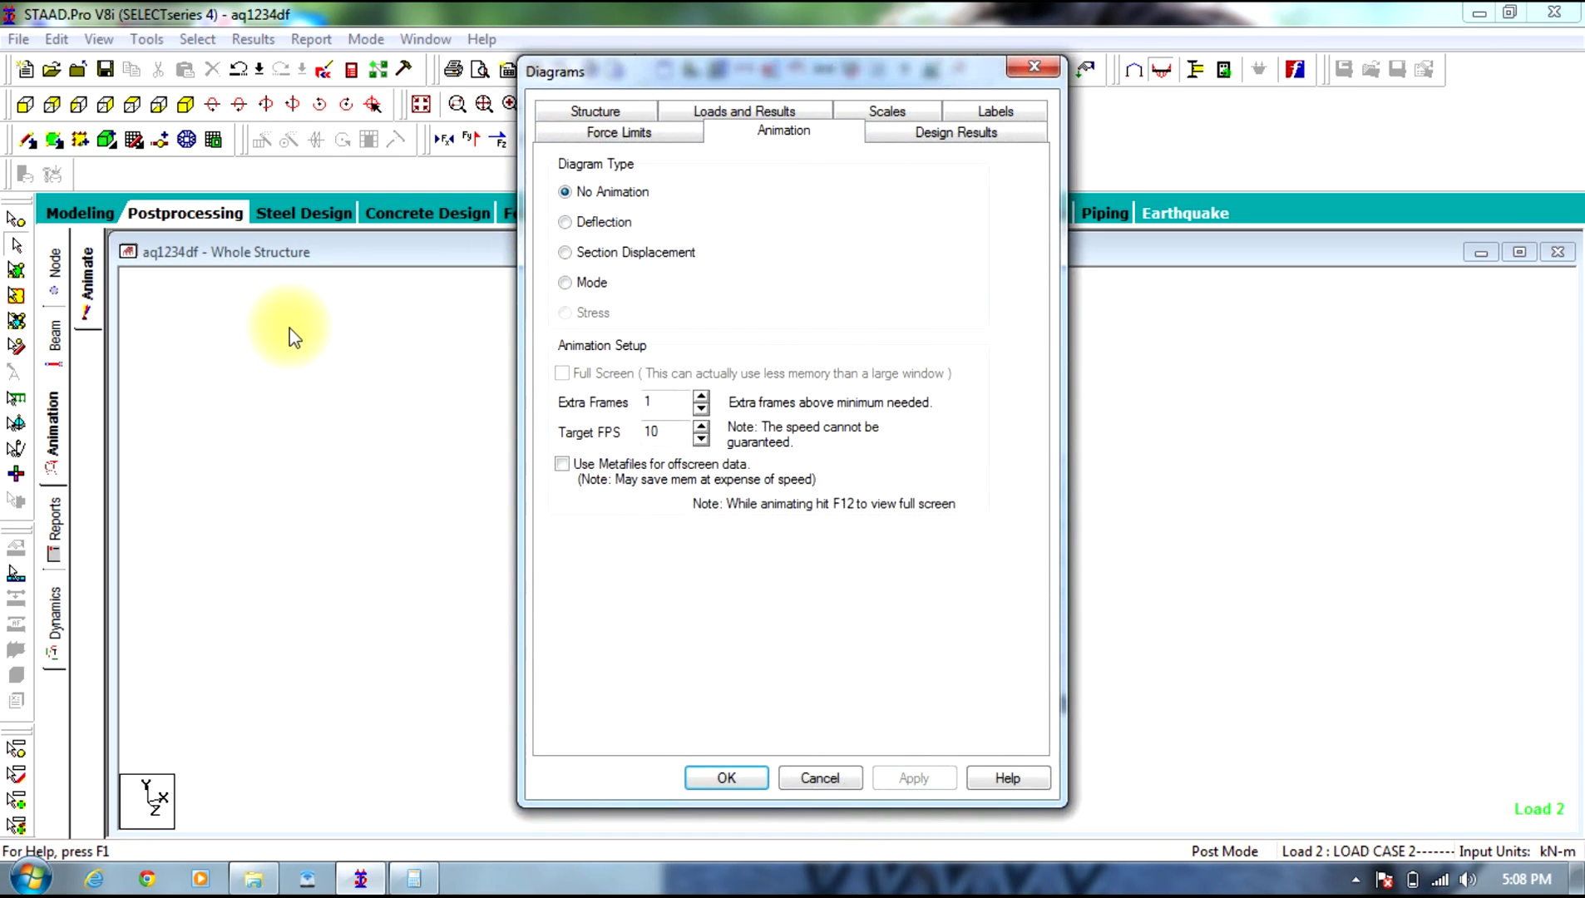
left_click(565, 283)
double_click(649, 404)
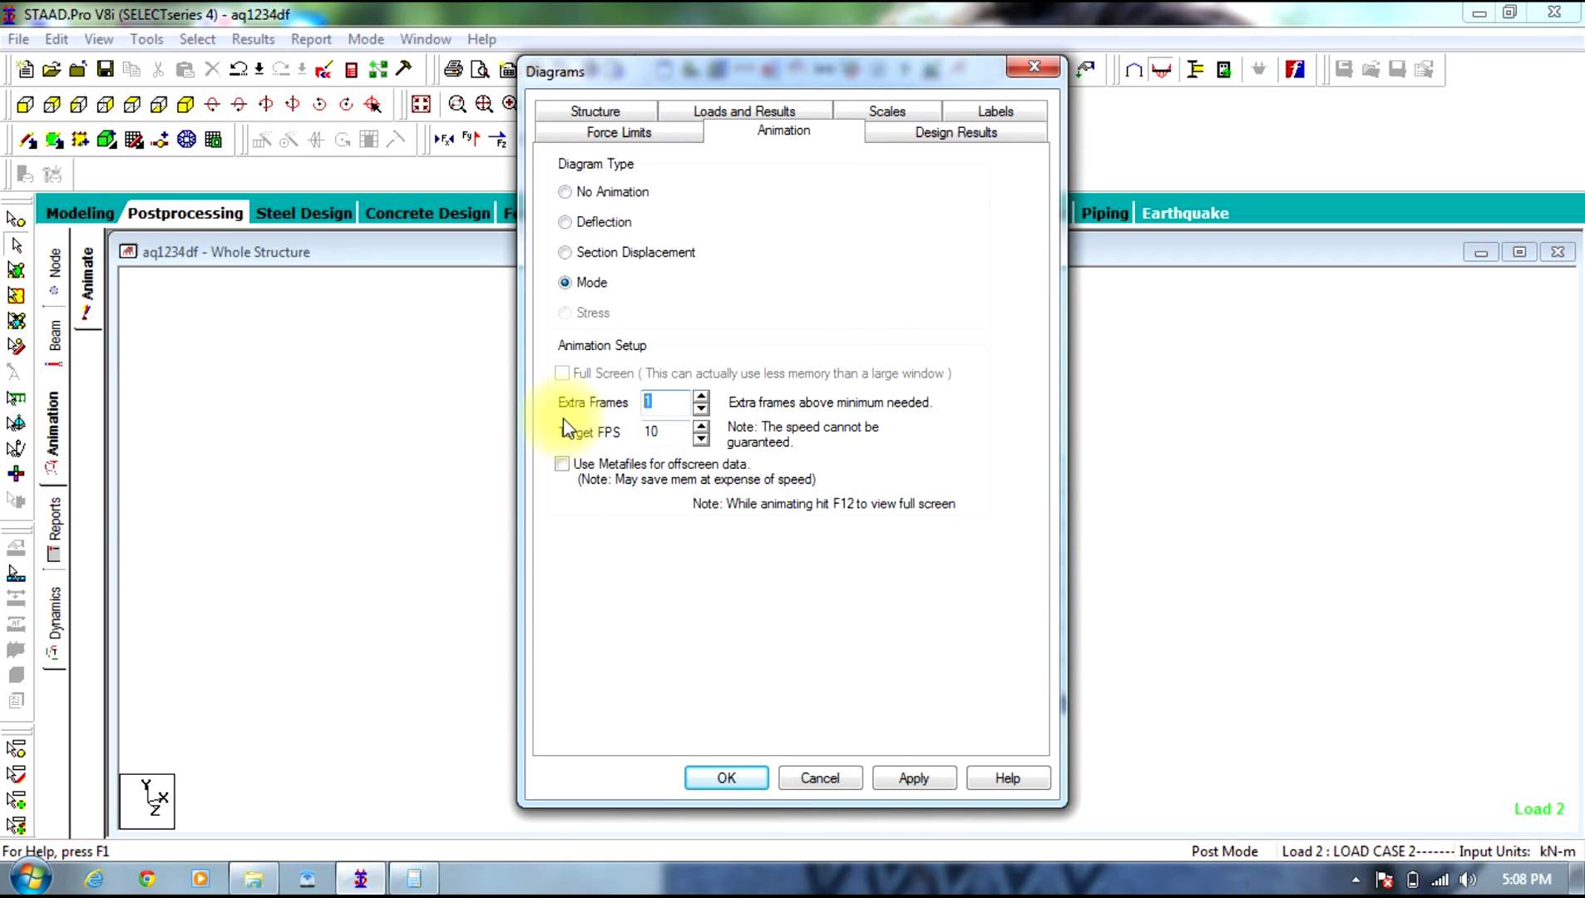
type("80")
key("Tab")
type("80")
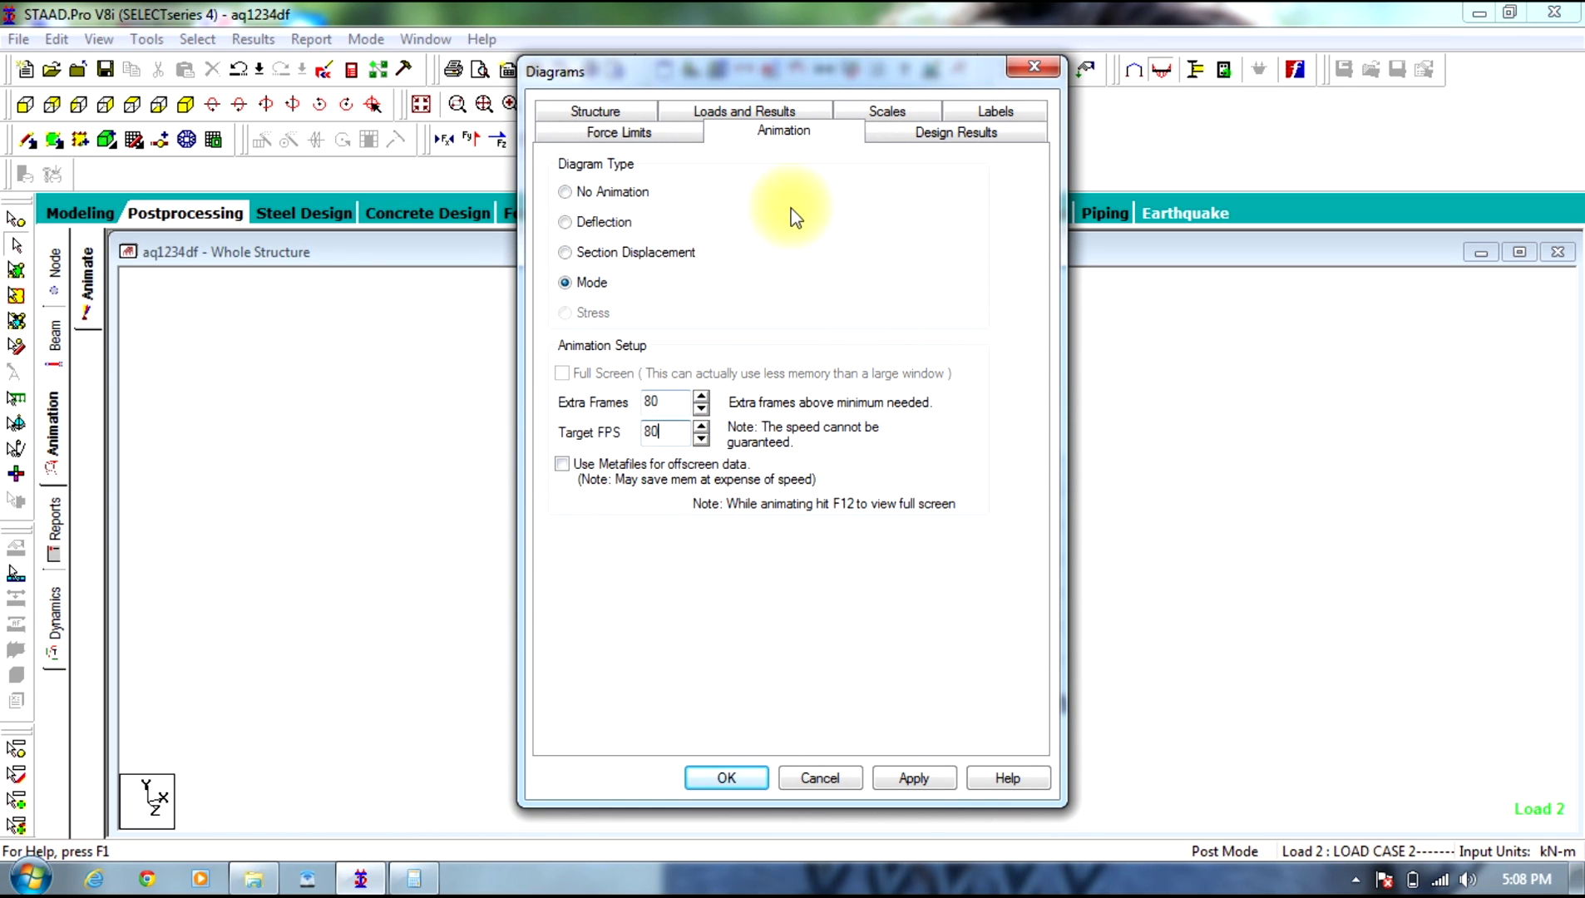
Step: Set the mode shape scale to 0.2 and apply the animation for mode 6, moving the Diagrams dialog clear of the structure
left_click(903, 110)
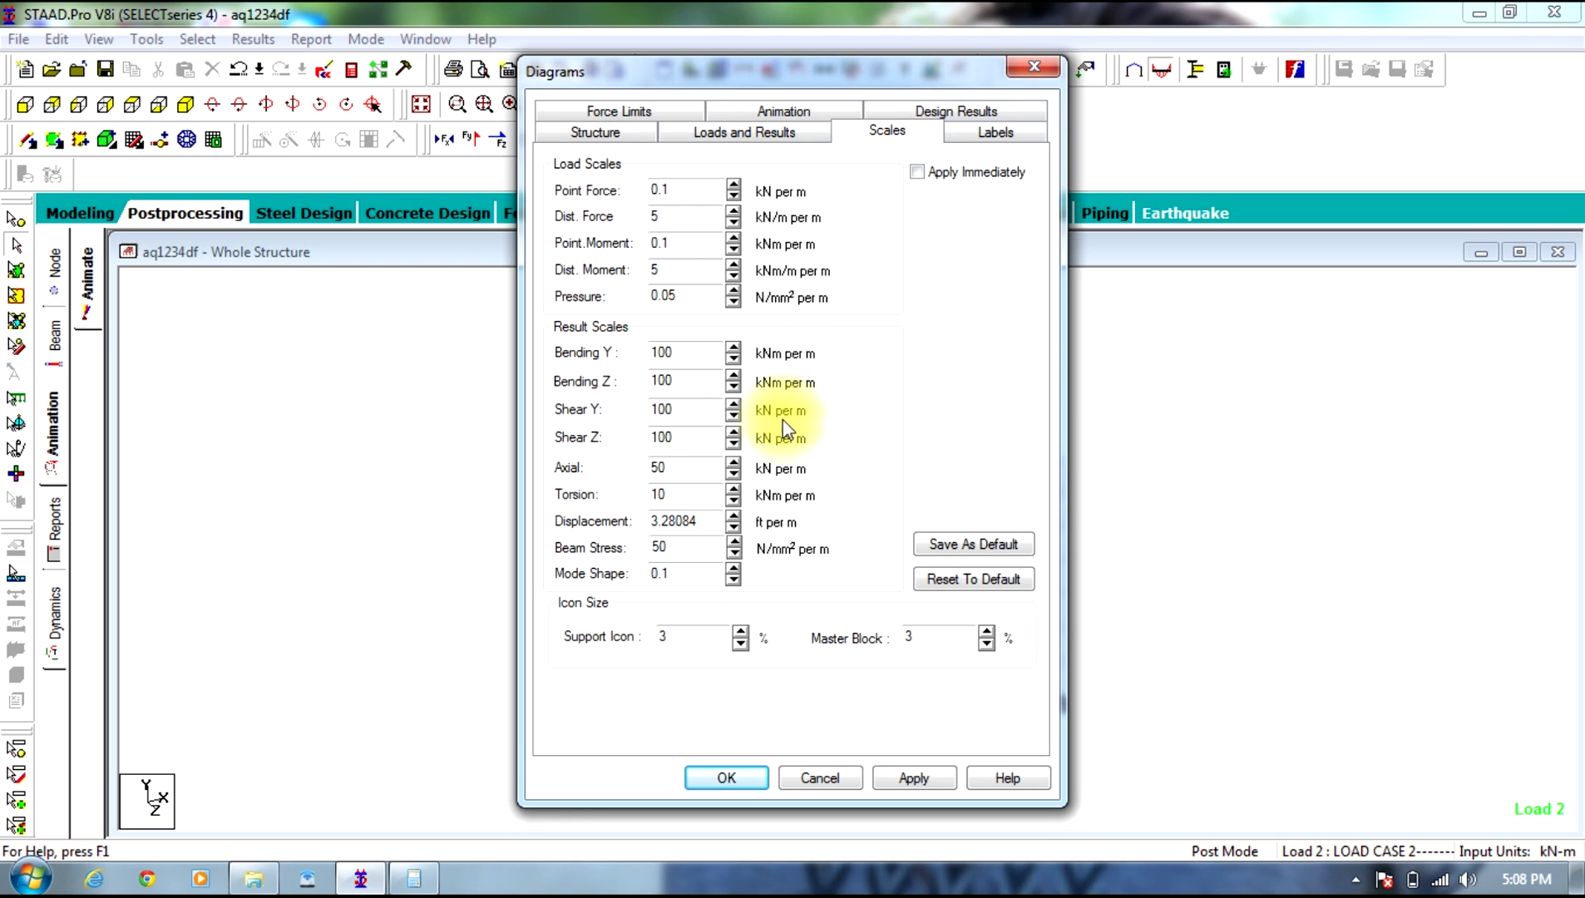
left_click(734, 566)
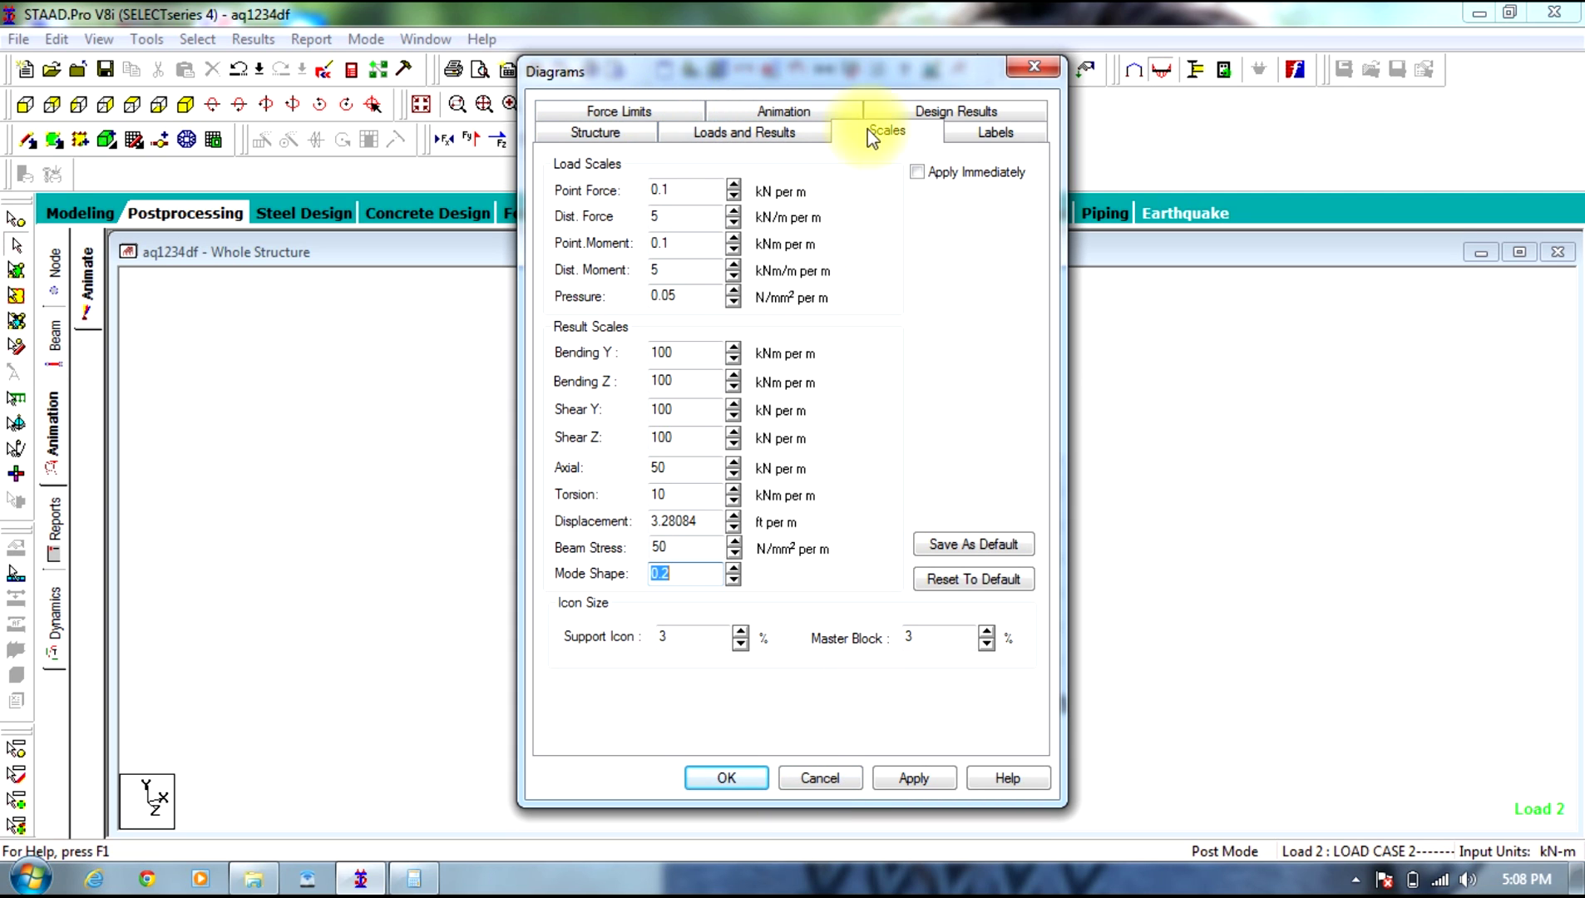
left_click(744, 131)
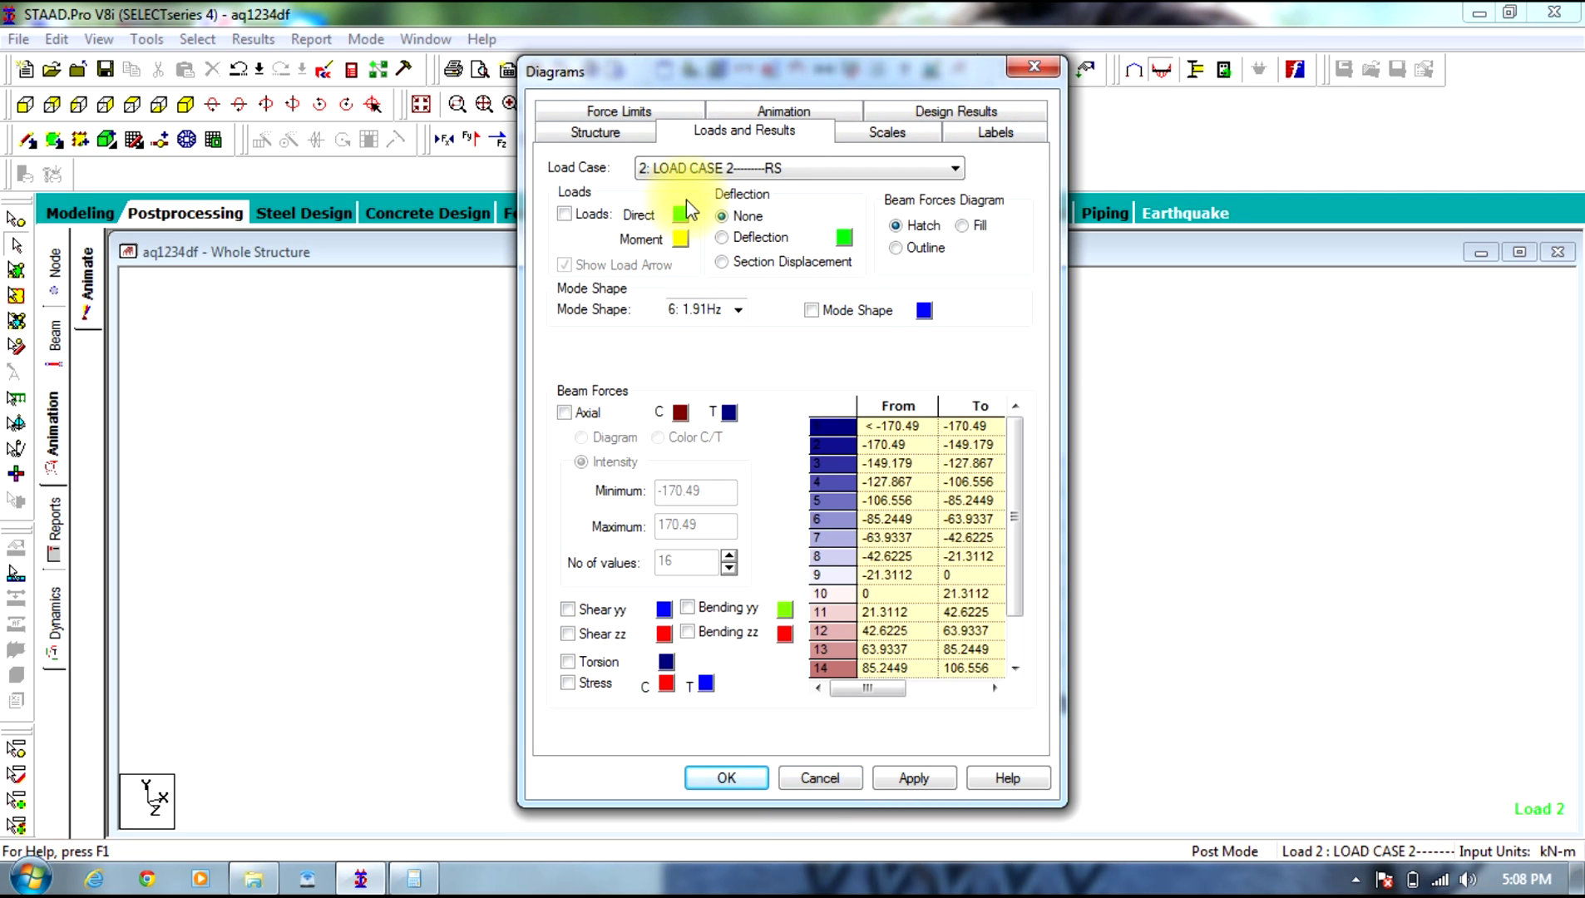
left_click(737, 310)
left_click(738, 309)
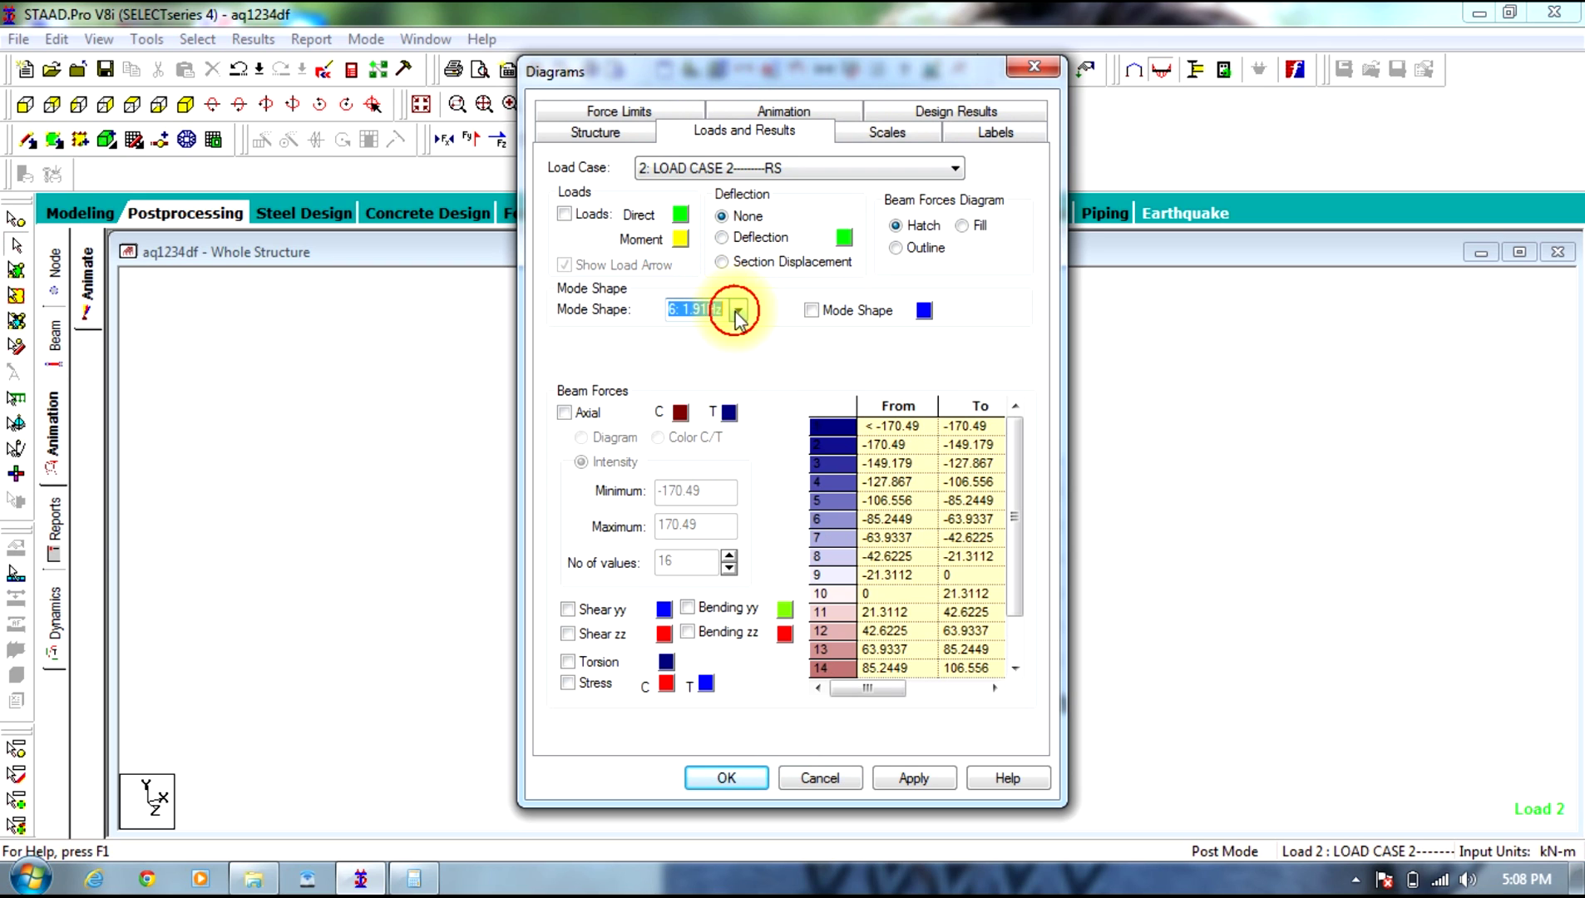
left_click(926, 772)
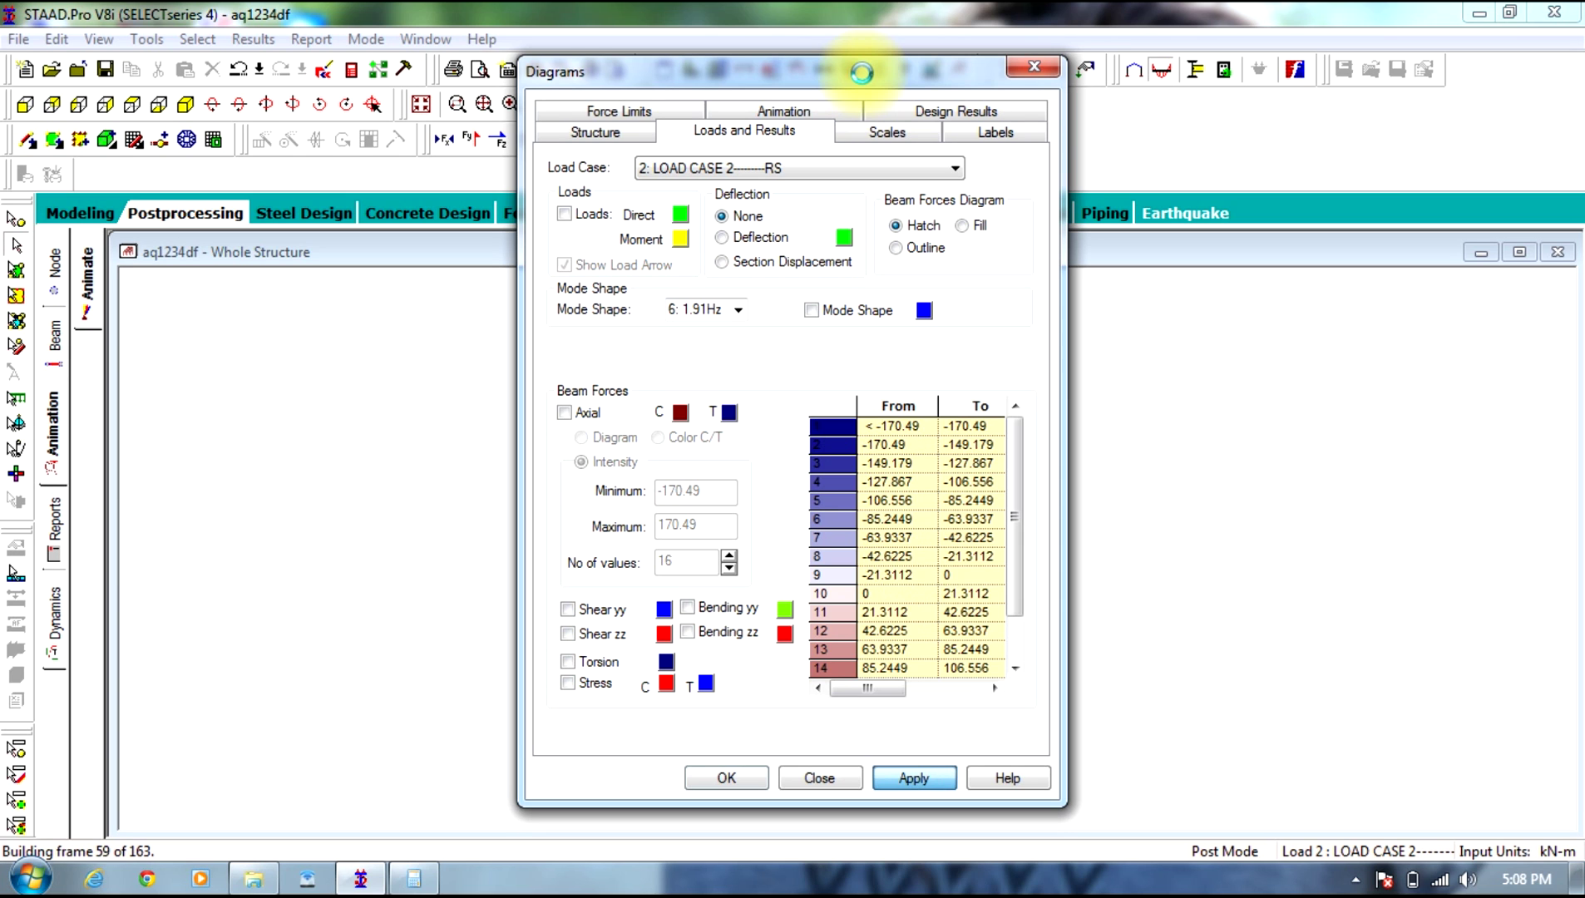
left_click_drag(861, 73, 335, 26)
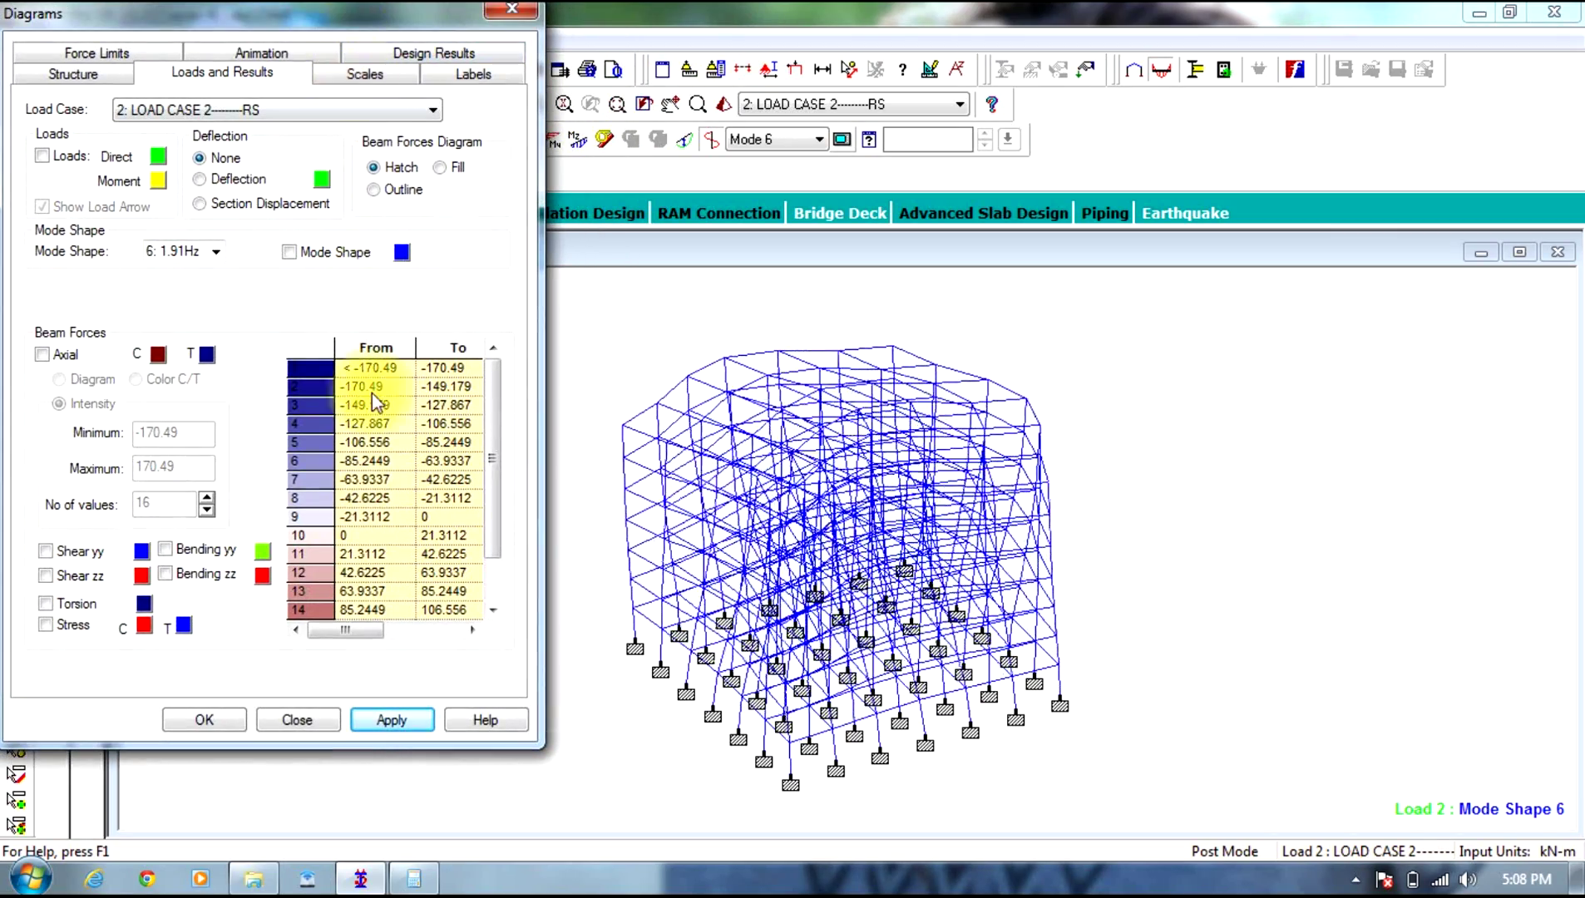
Step: Animate mode shape 4 (1.33 Hz) of the structure
left_click(215, 249)
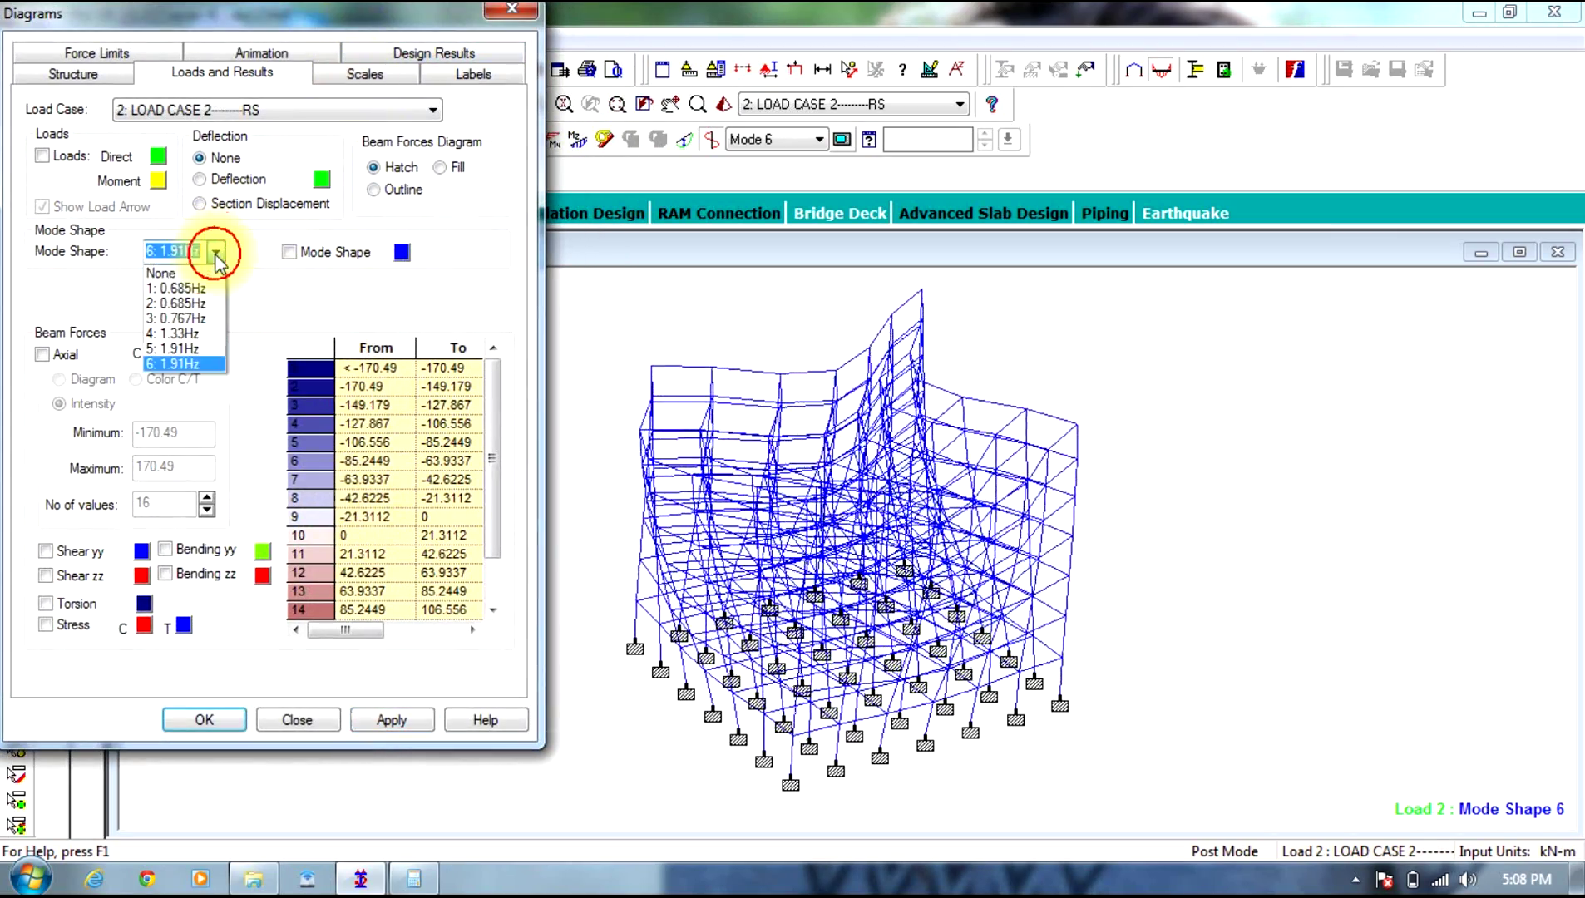
left_click(180, 338)
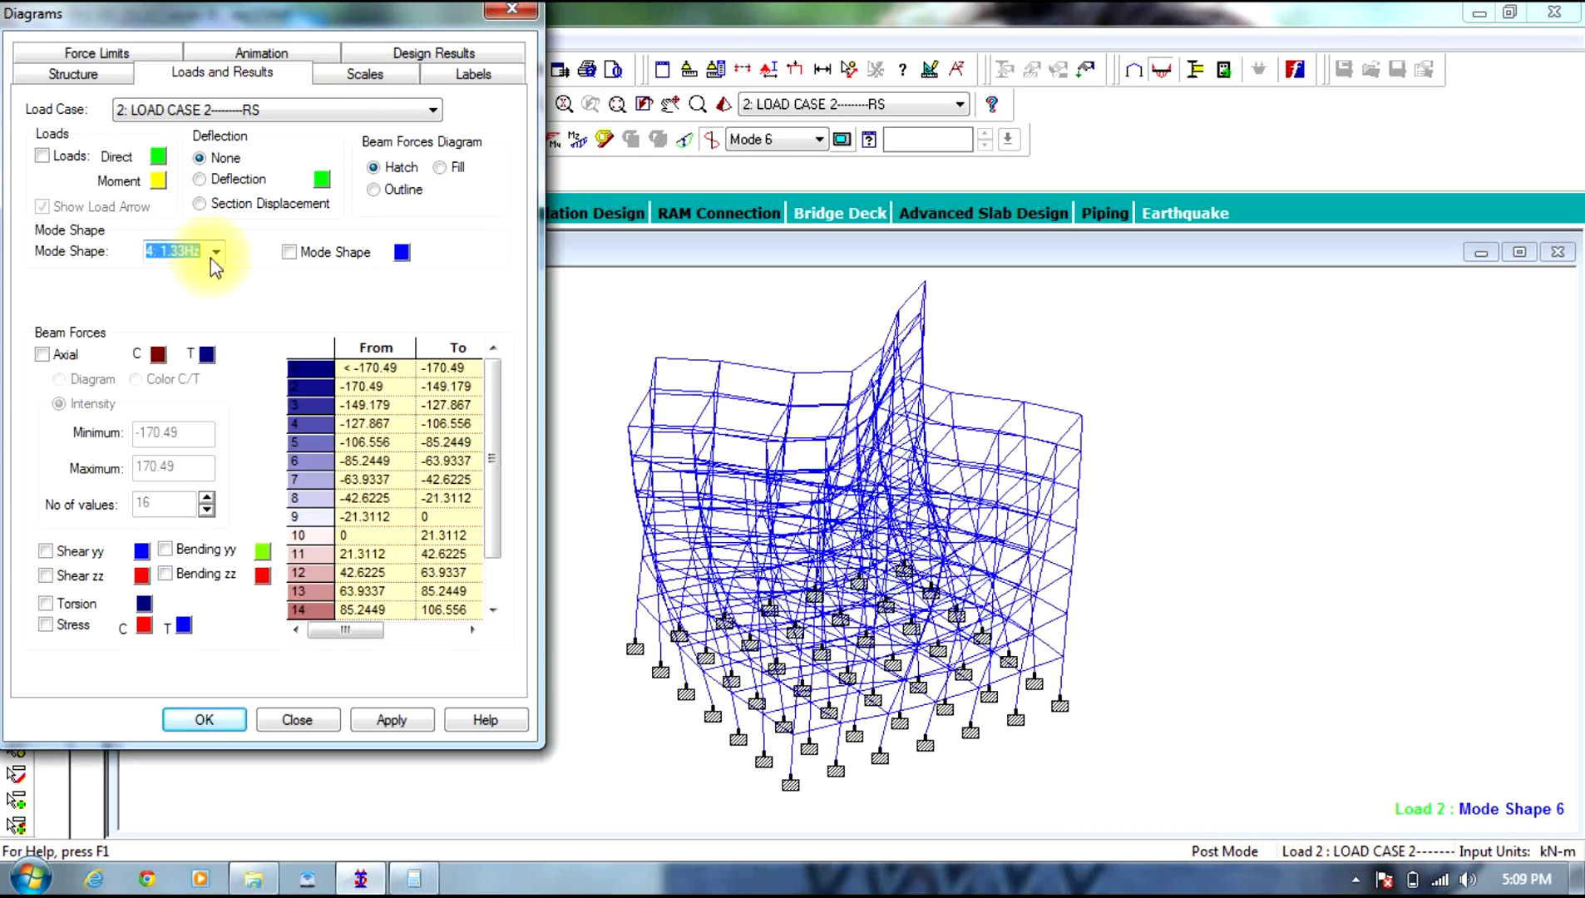
left_click(391, 719)
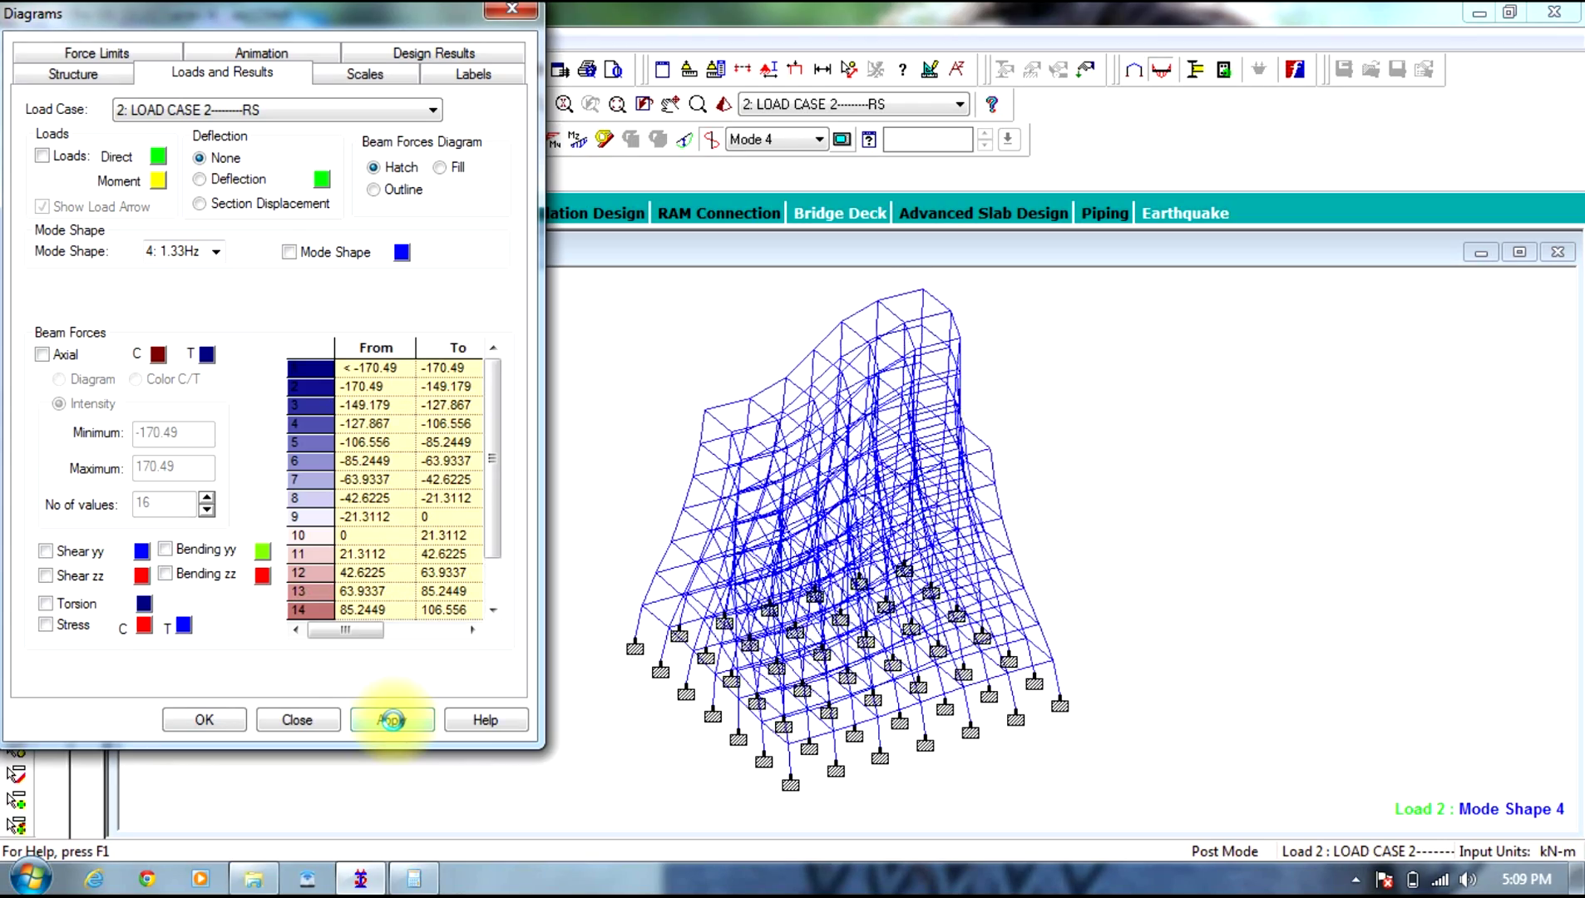
Step: Change the animation to mode shape 3 (0.767 Hz) and apply it
left_click(210, 251)
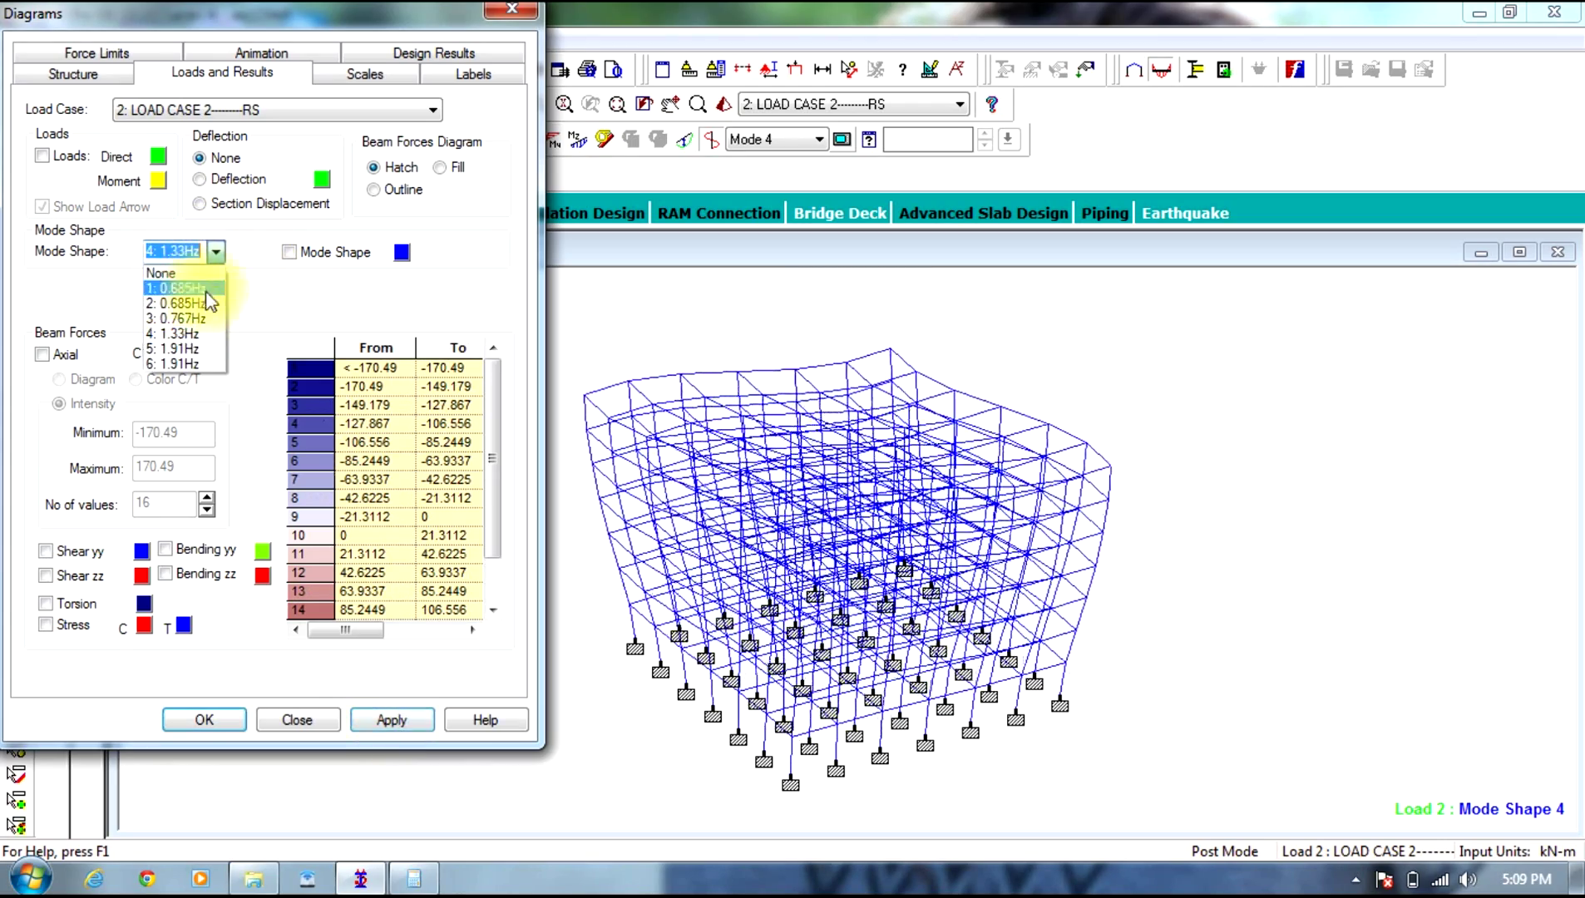
left_click(196, 318)
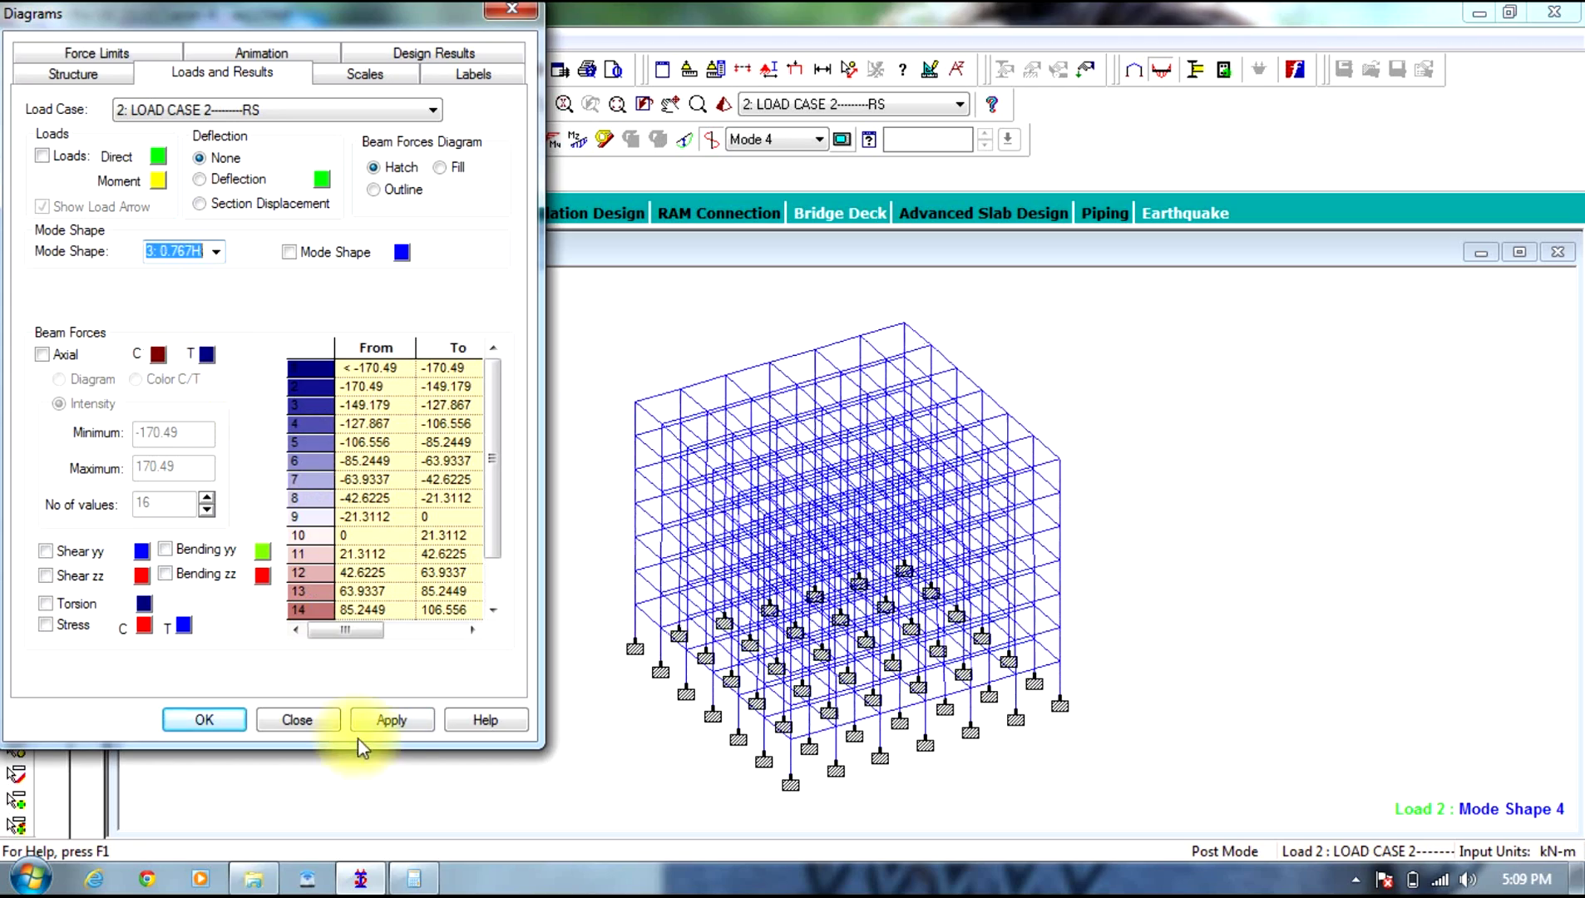
left_click(378, 717)
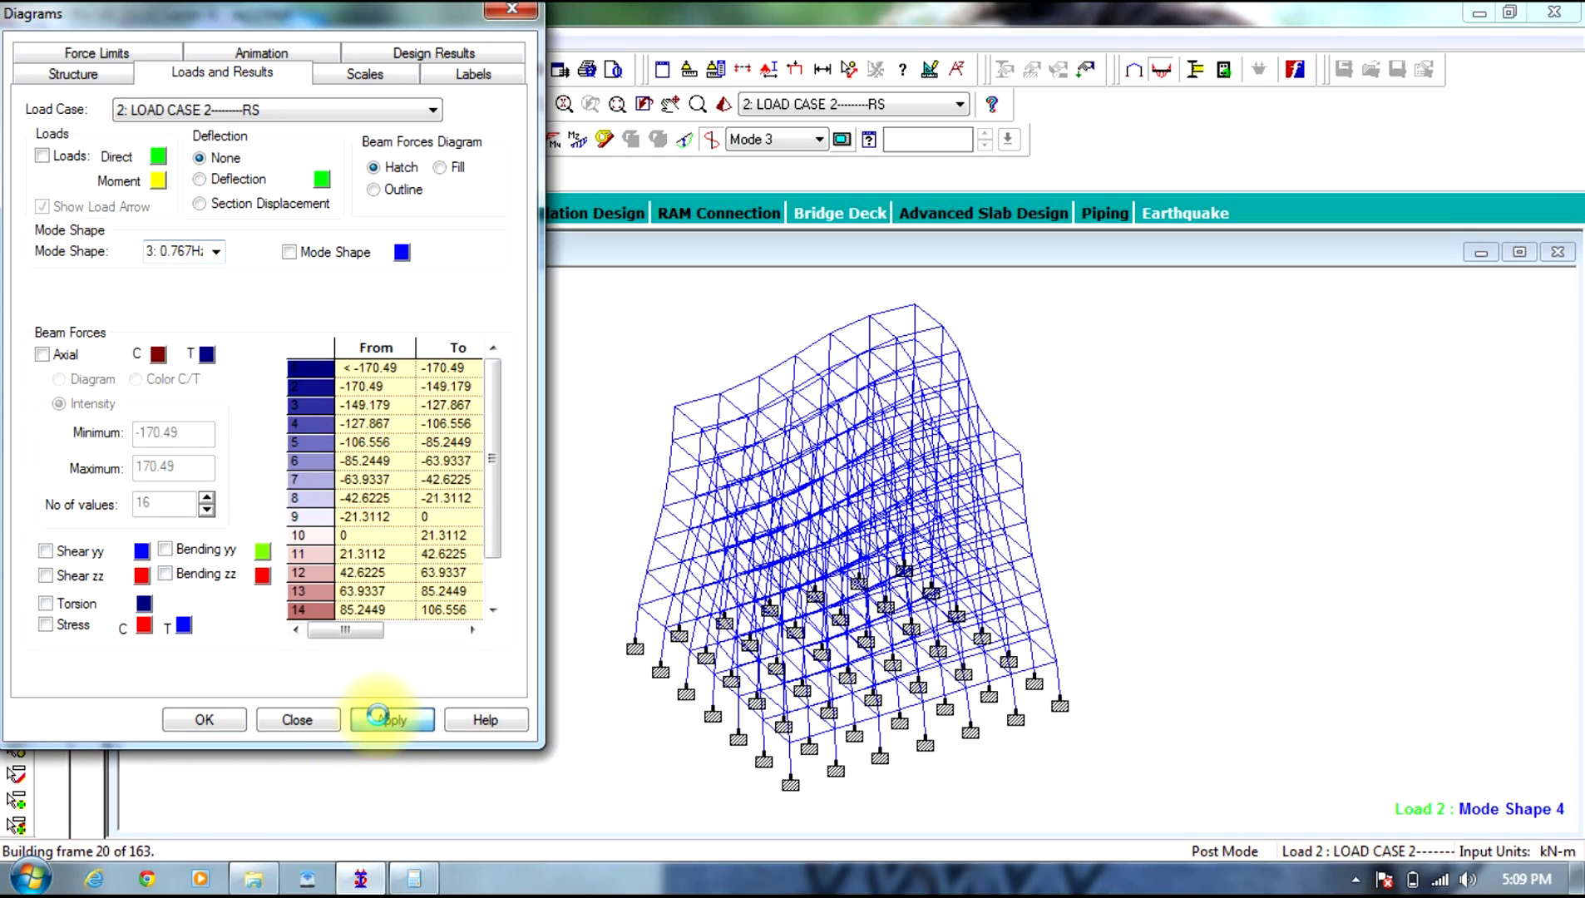